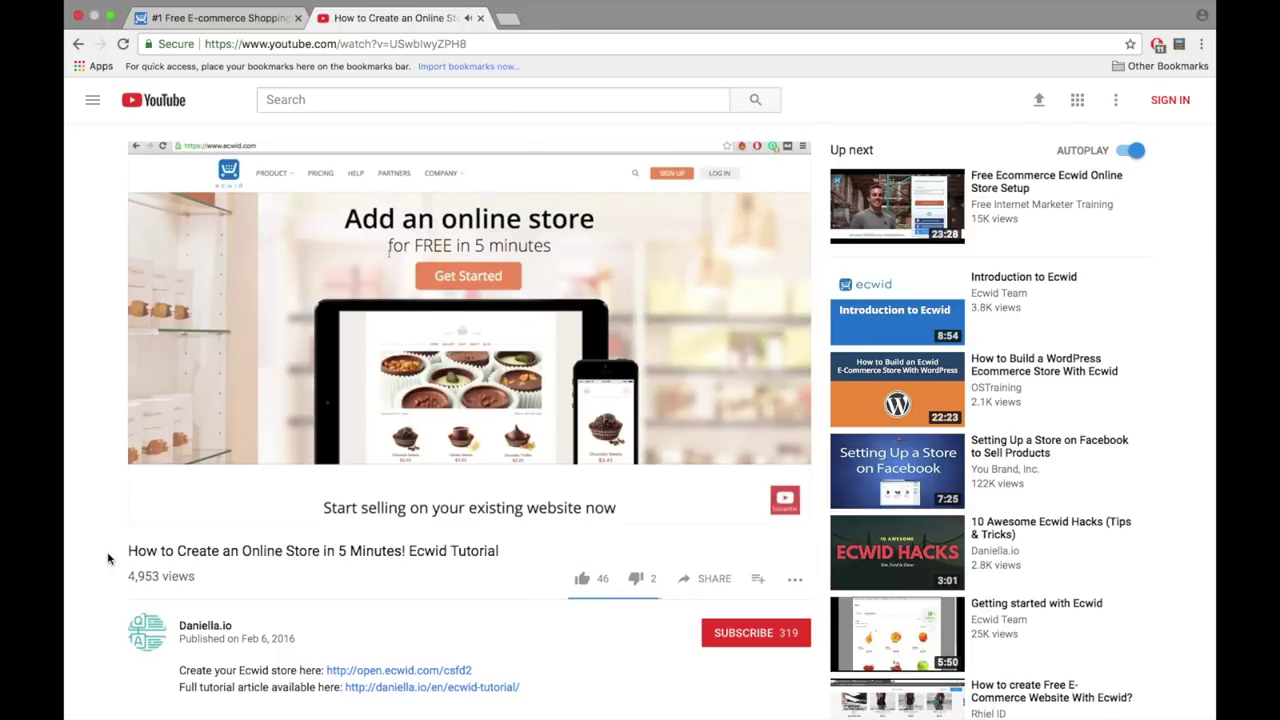
- Highlight the Ecwid tutorial video's title and view count on YouTube
{"action": "left_click_drag", "start_coordinate": [107, 551], "coordinate": [502, 562]}
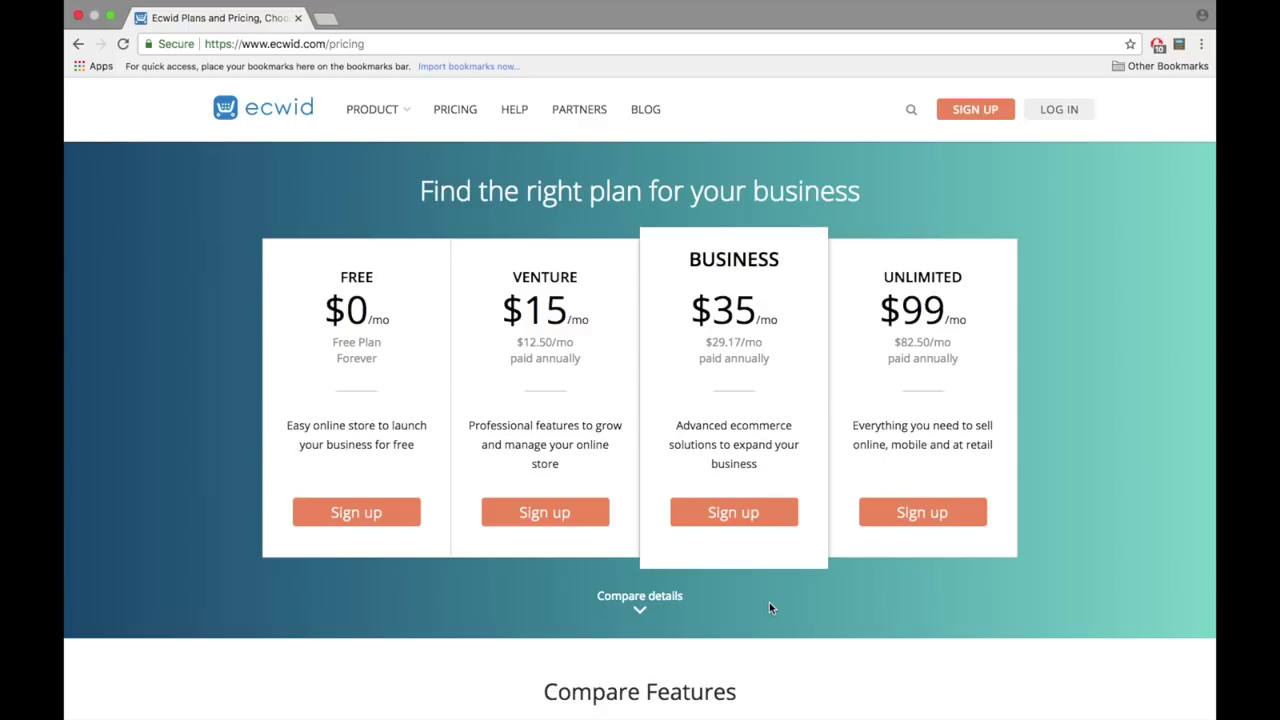
- Scroll down the pricing page to the plan feature comparison and sales channel rows
{"action": "scroll", "coordinate": [769, 603], "scroll_direction": "down", "scroll_amount": 6}
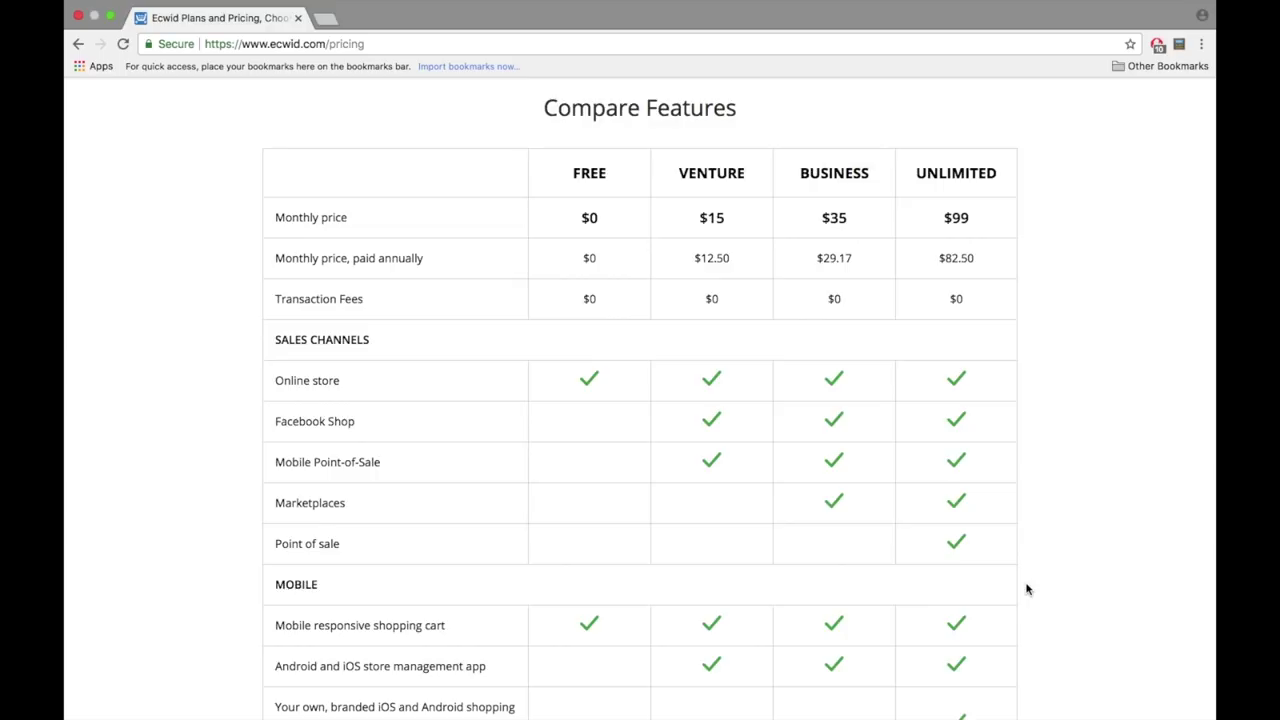
{"action": "scroll", "coordinate": [1026, 589], "scroll_direction": "down", "scroll_amount": 6}
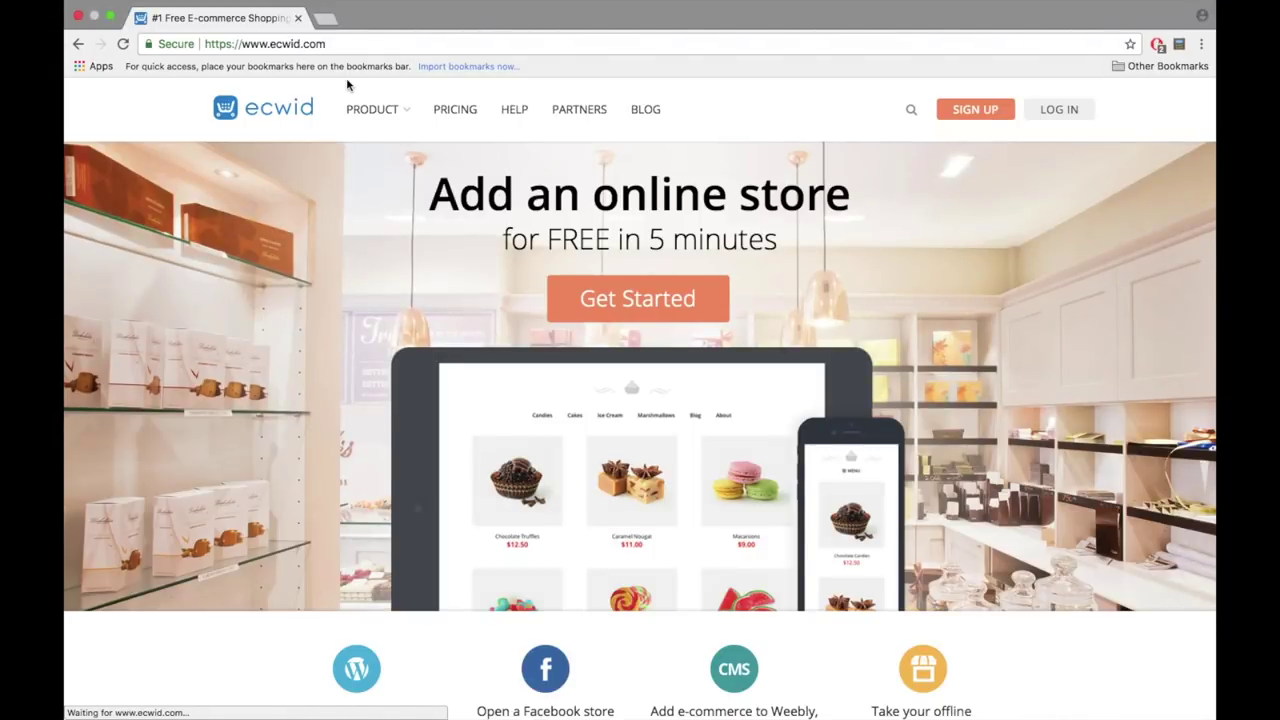
- Sign up for Ecwid with the user's first name, e-mail address and a password
{"action": "left_click", "coordinate": [977, 110]}
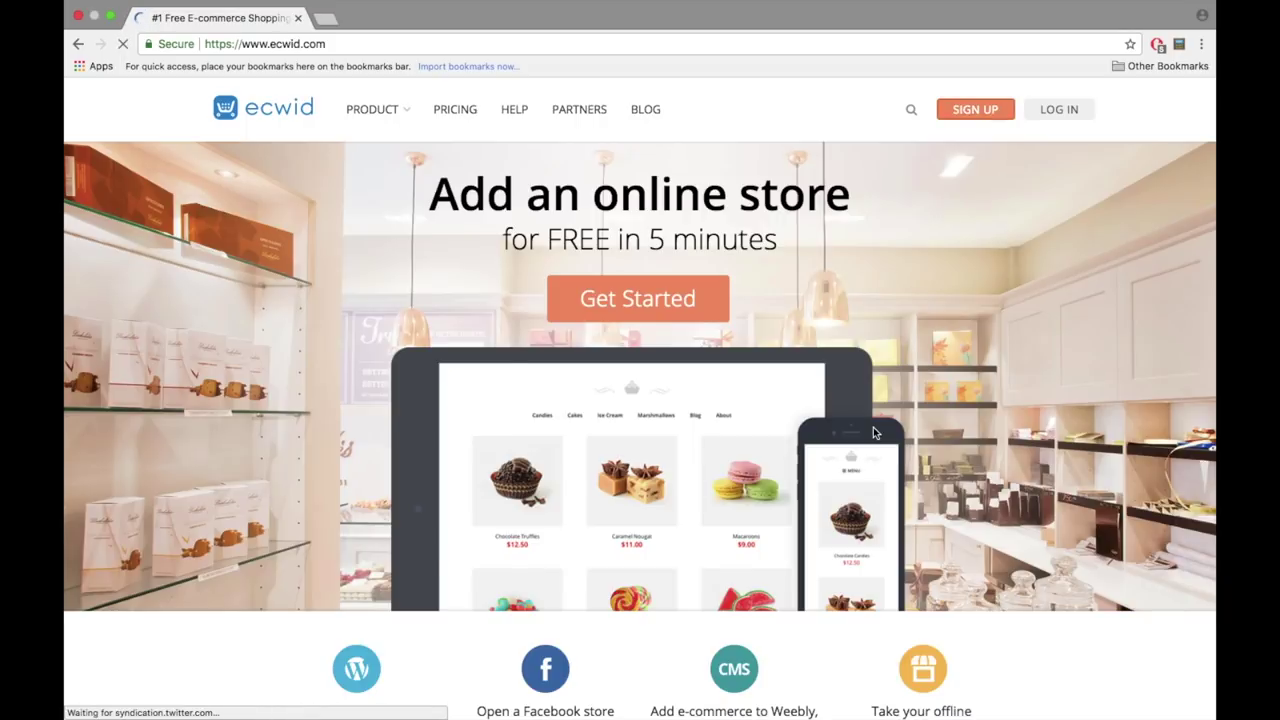
{"action": "type", "text": "Daniella"}
{"action": "key", "text": "Tab"}
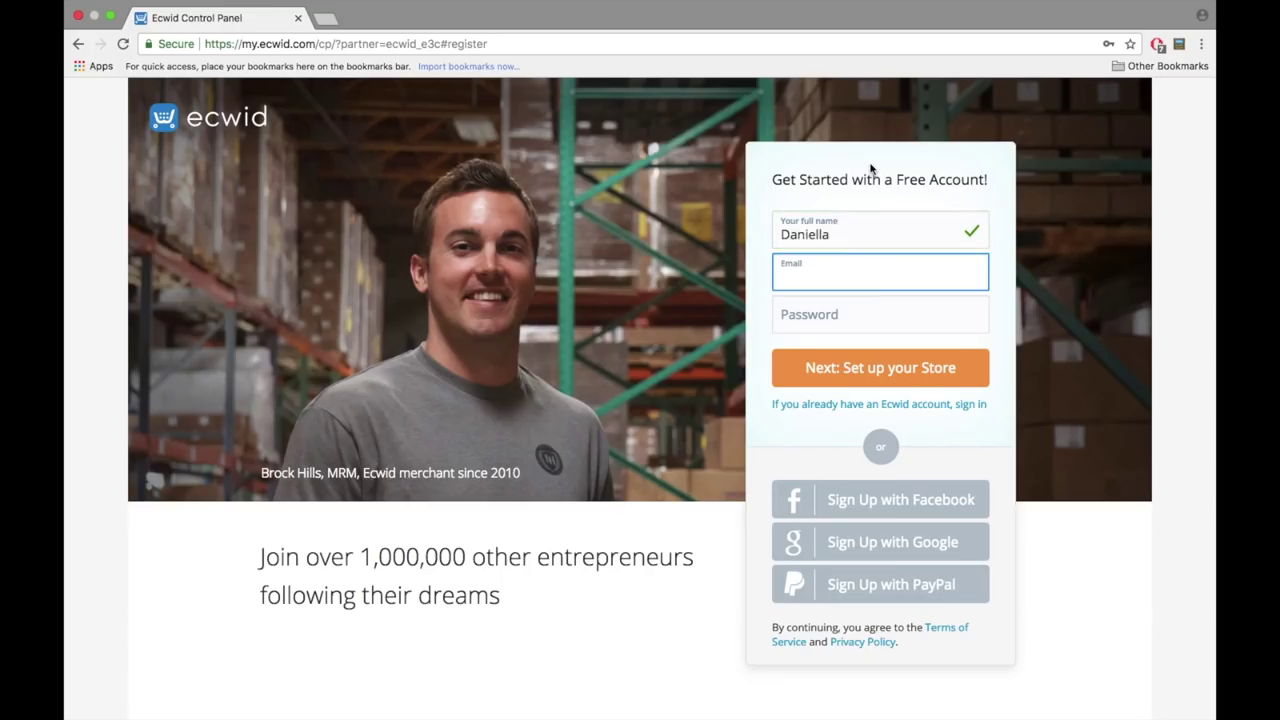
{"action": "key", "text": "Tab"}
{"action": "type", "text": "••••••••••••"}
{"action": "left_click", "coordinate": [851, 369]}
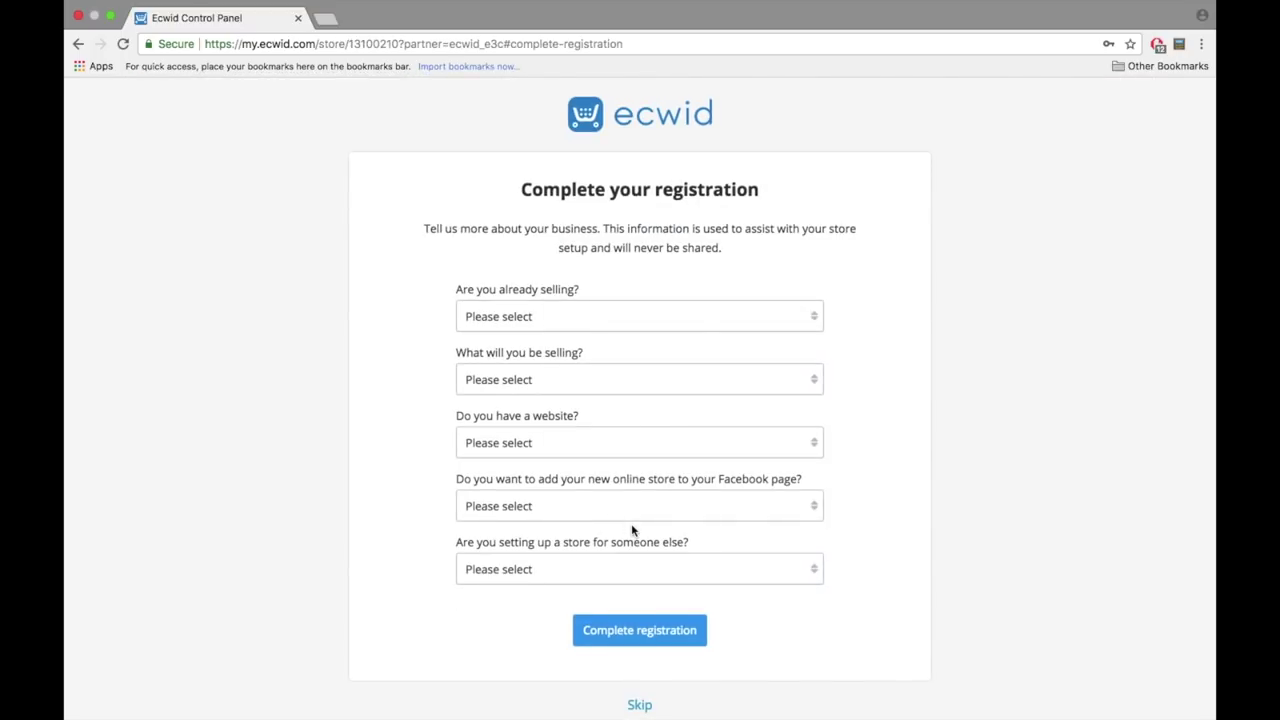
- Answer registration: just starting, Electronics/Computers, no website, add to Facebook, not for someone else; complete
{"action": "left_click", "coordinate": [600, 318]}
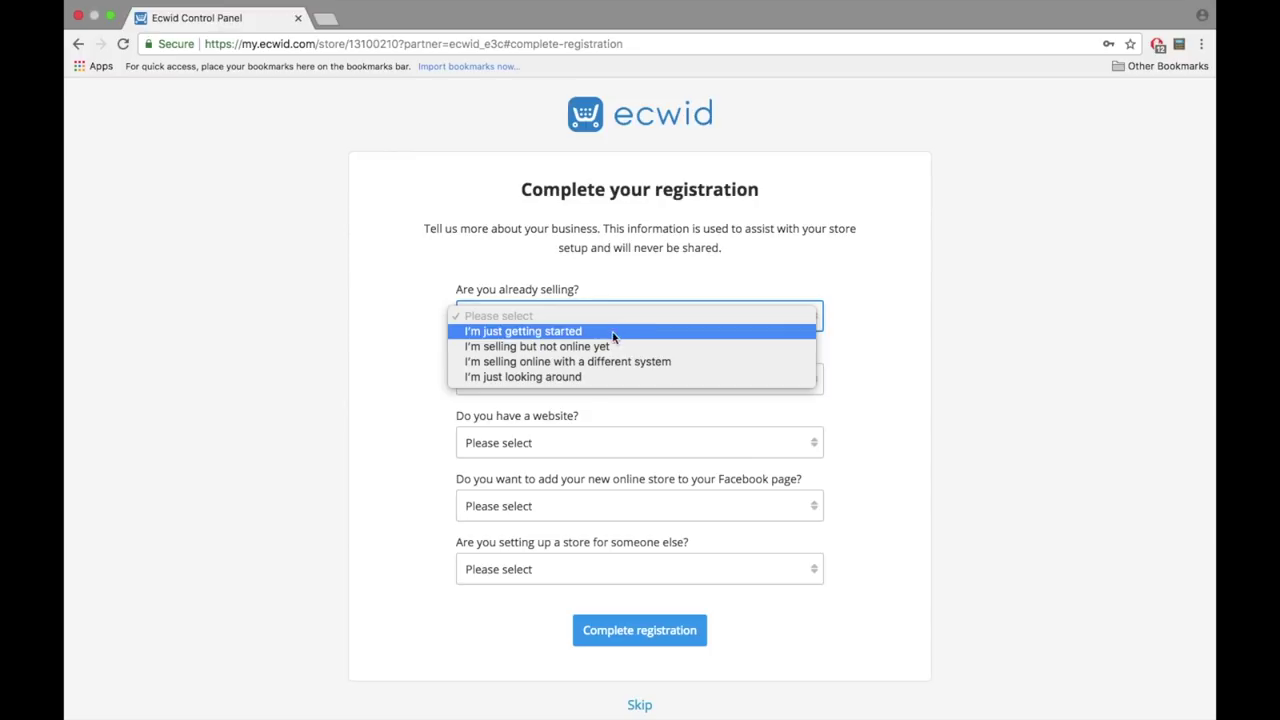
{"action": "left_click", "coordinate": [610, 333]}
{"action": "left_click", "coordinate": [614, 378]}
{"action": "left_click", "coordinate": [605, 455]}
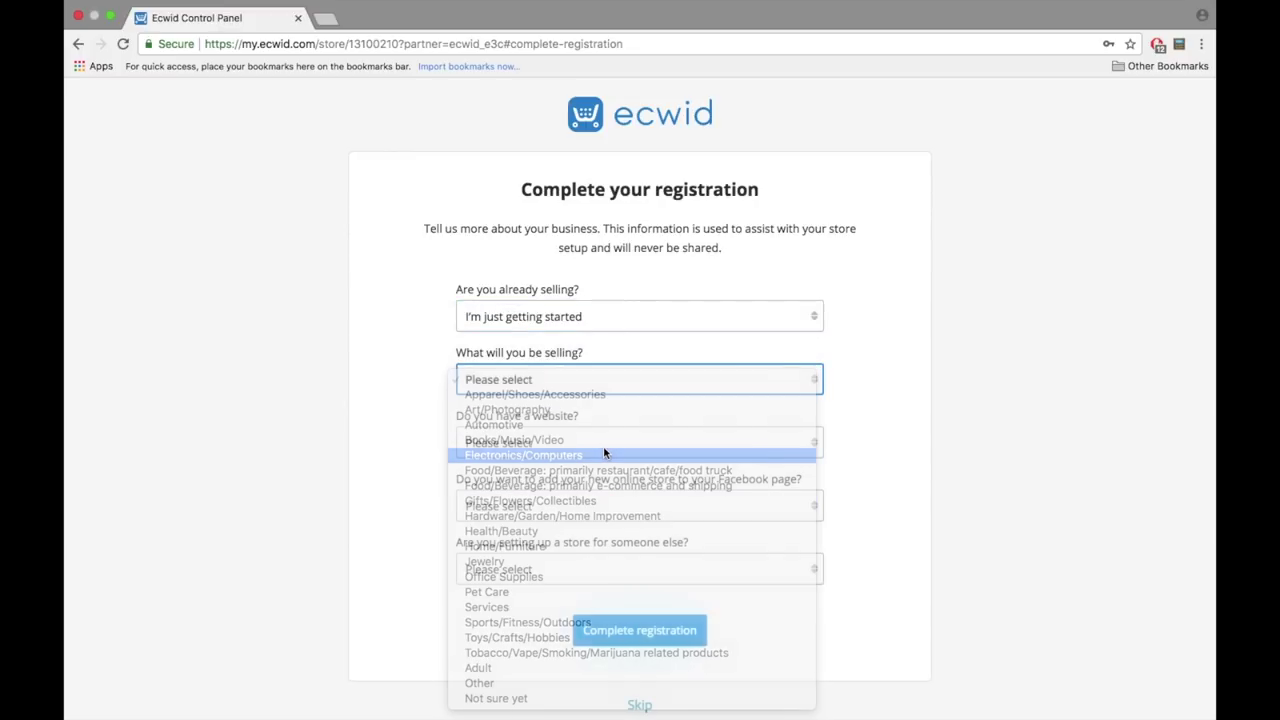
{"action": "left_click", "coordinate": [603, 447]}
{"action": "left_click", "coordinate": [603, 458]}
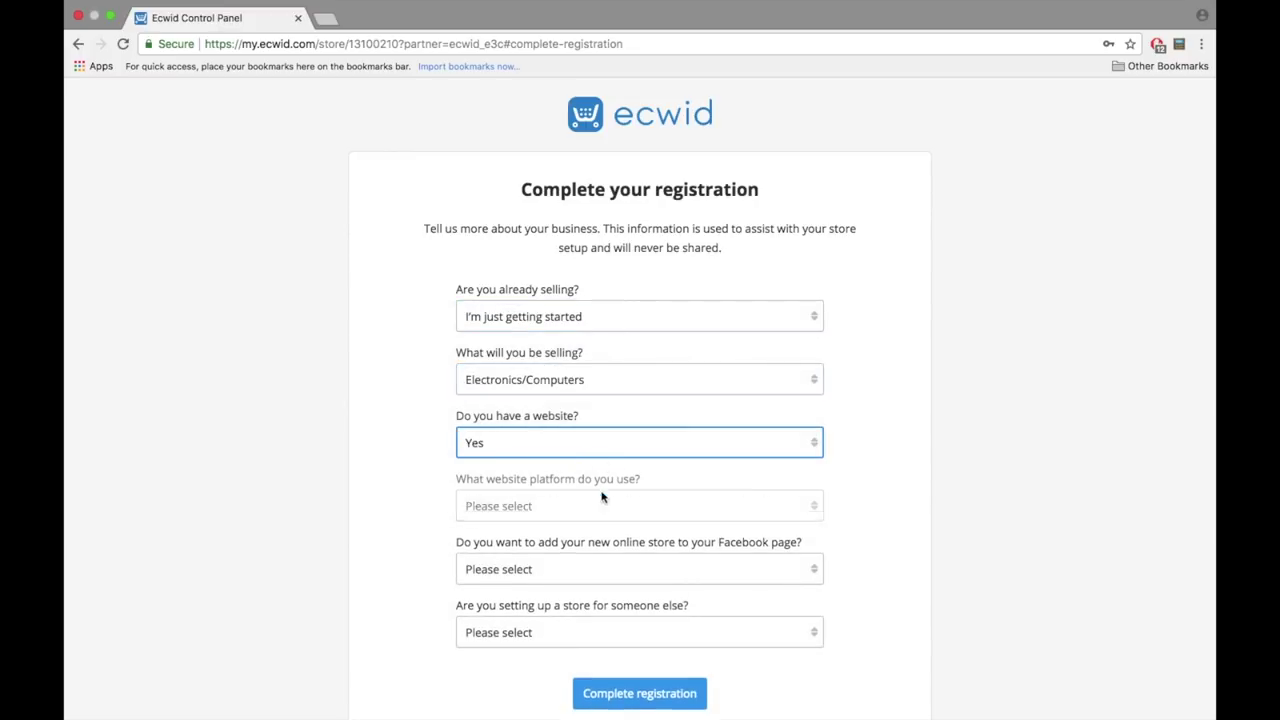
{"action": "left_click", "coordinate": [580, 448]}
{"action": "left_click", "coordinate": [580, 457]}
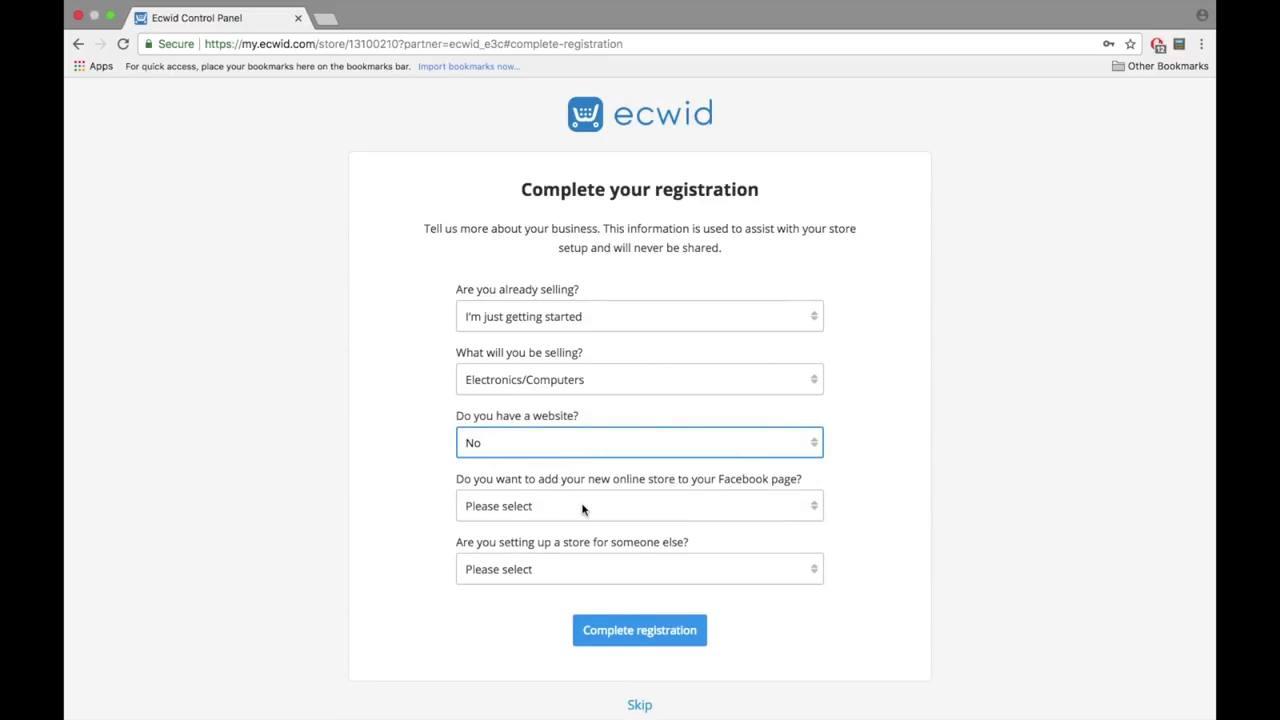
{"action": "left_click", "coordinate": [583, 508]}
{"action": "left_click", "coordinate": [577, 525]}
{"action": "left_click", "coordinate": [576, 569]}
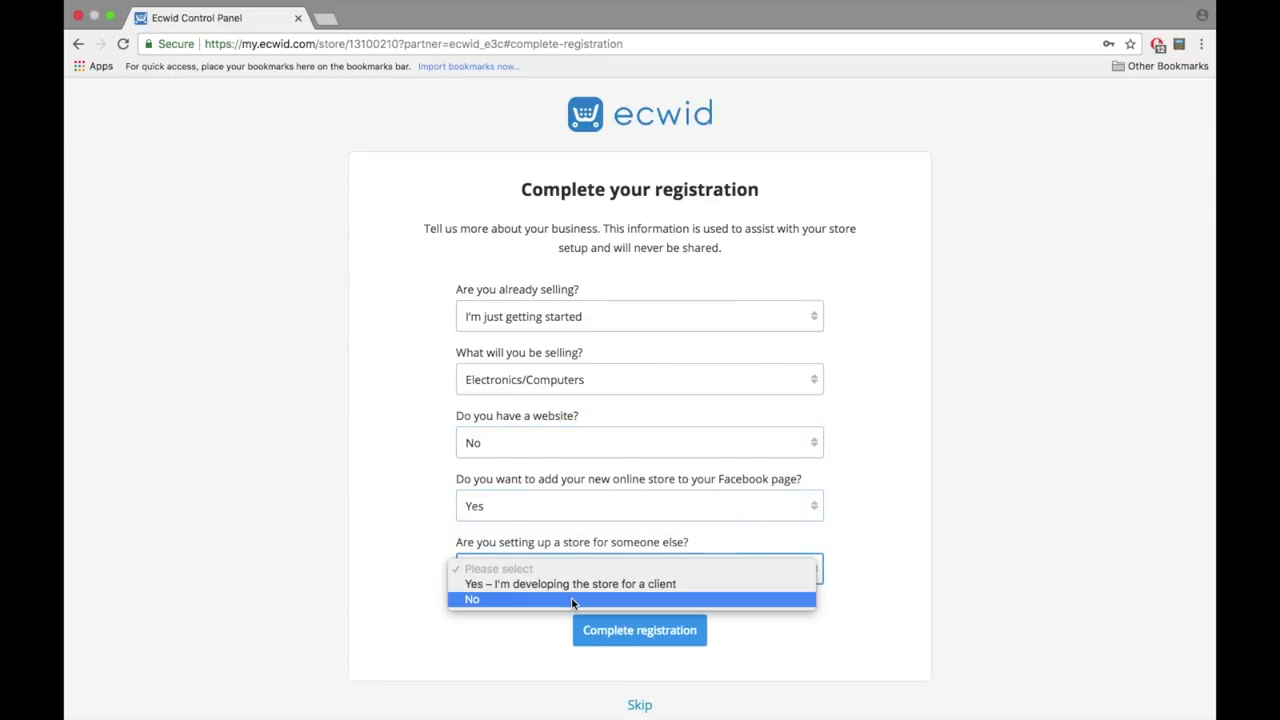
{"action": "left_click", "coordinate": [571, 598]}
{"action": "left_click", "coordinate": [642, 641]}
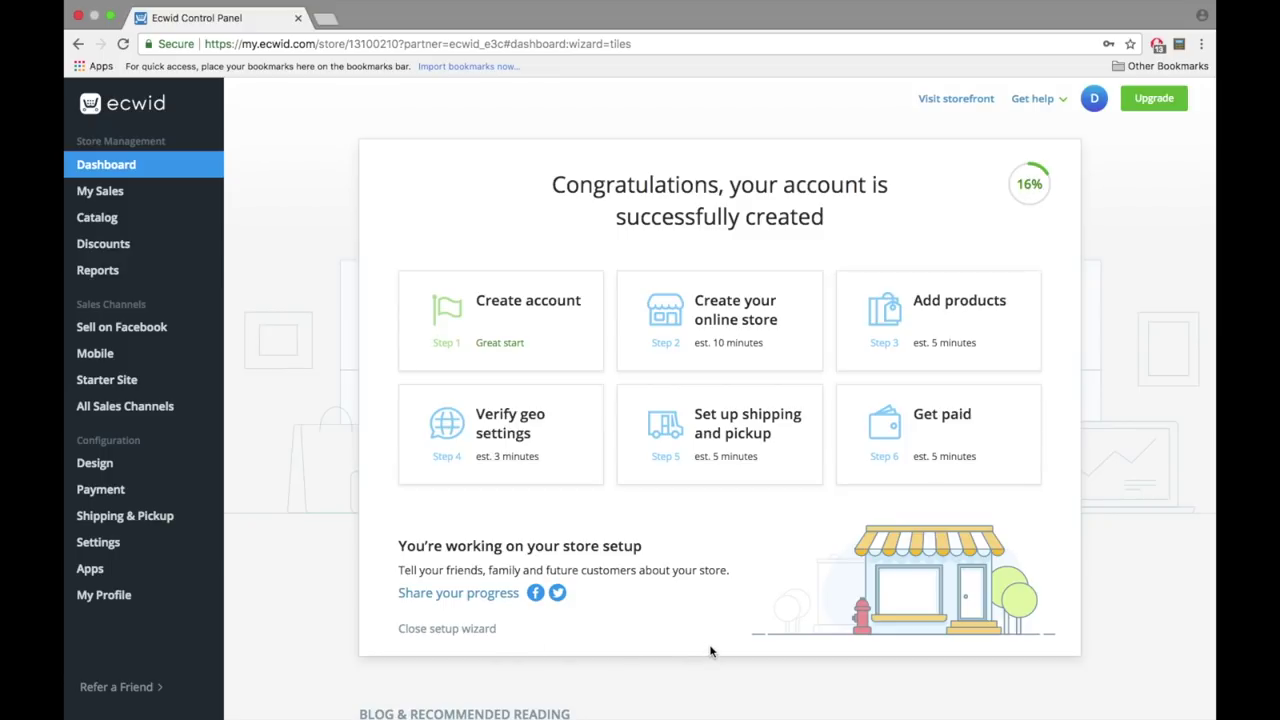
- Open the dashboard's interface language list and close it without changing the language
{"action": "scroll", "coordinate": [692, 606], "scroll_direction": "down", "scroll_amount": 5}
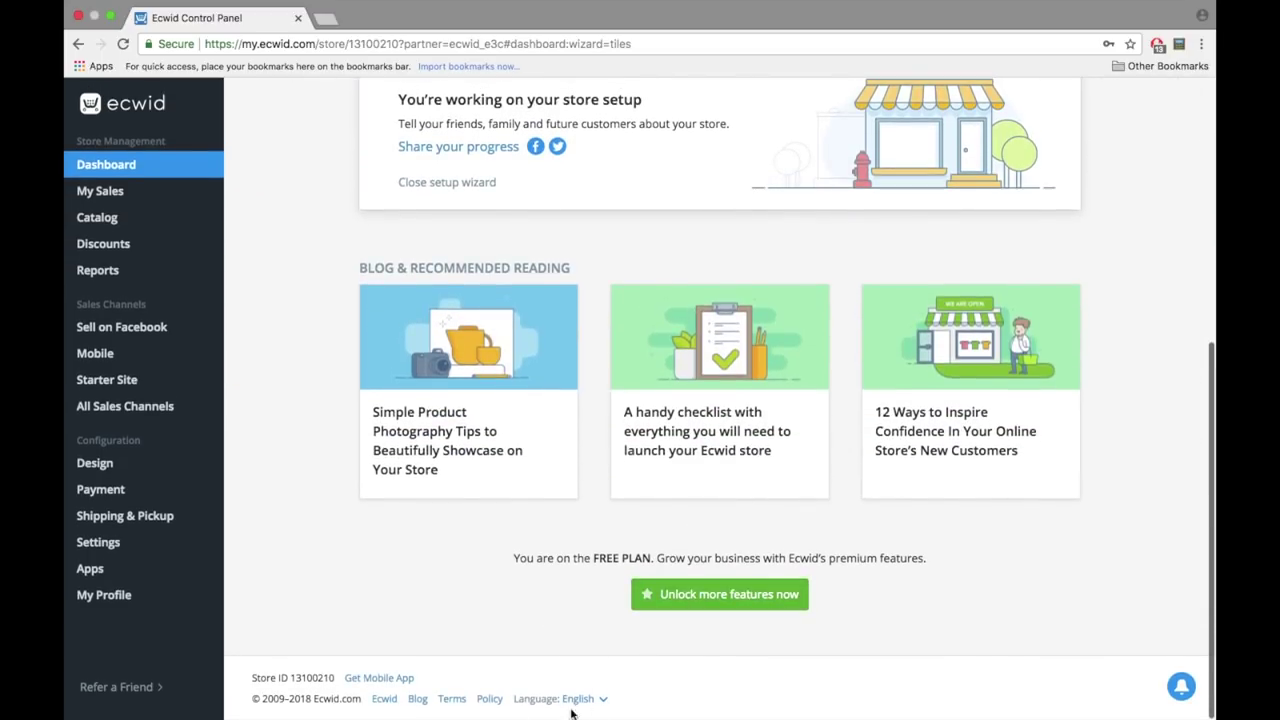
{"action": "left_click", "coordinate": [583, 699]}
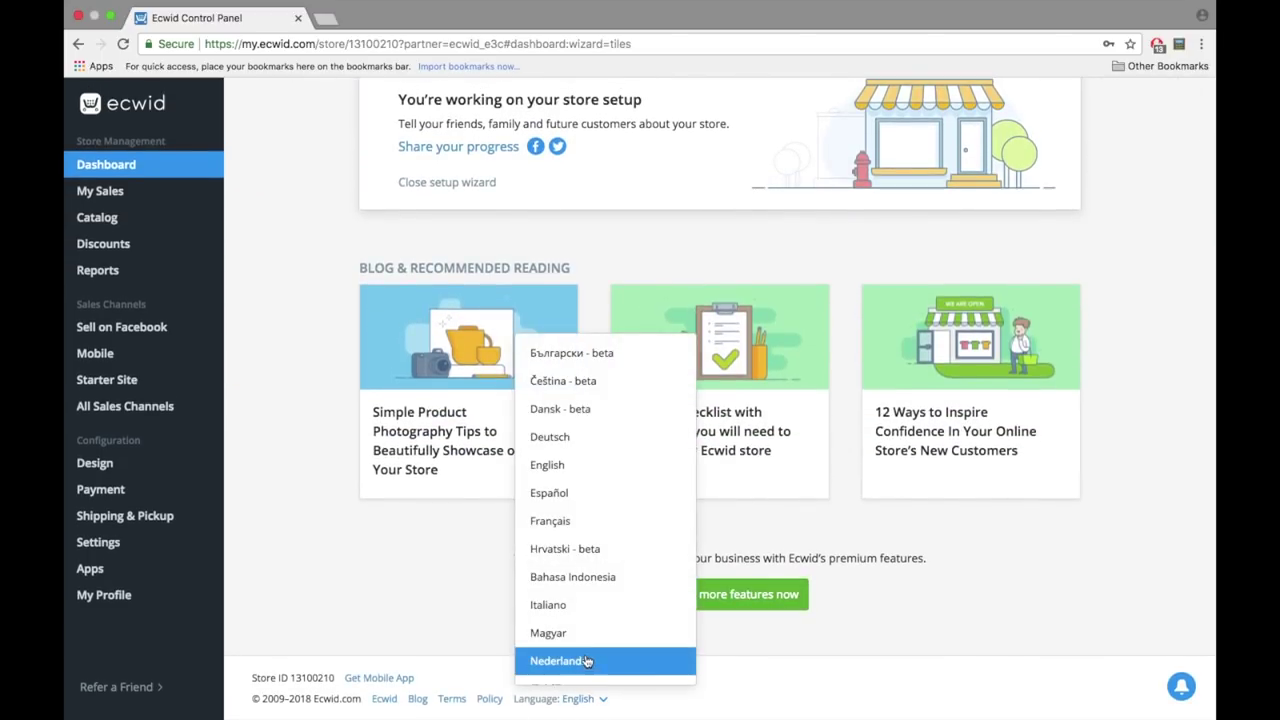
{"action": "scroll", "coordinate": [588, 660], "scroll_direction": "down", "scroll_amount": 5}
{"action": "scroll", "coordinate": [586, 661], "scroll_direction": "down", "scroll_amount": 2}
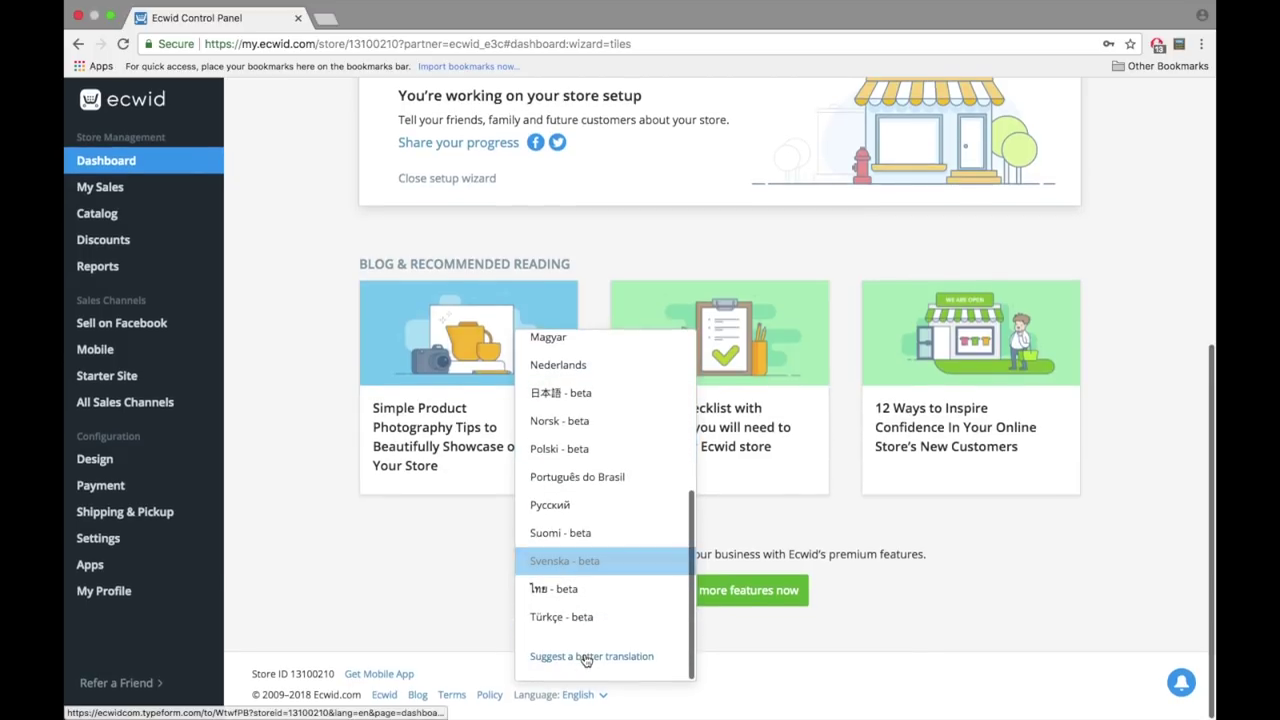
{"action": "scroll", "coordinate": [587, 533], "scroll_direction": "up", "scroll_amount": 1}
{"action": "scroll", "coordinate": [587, 533], "scroll_direction": "up", "scroll_amount": 6}
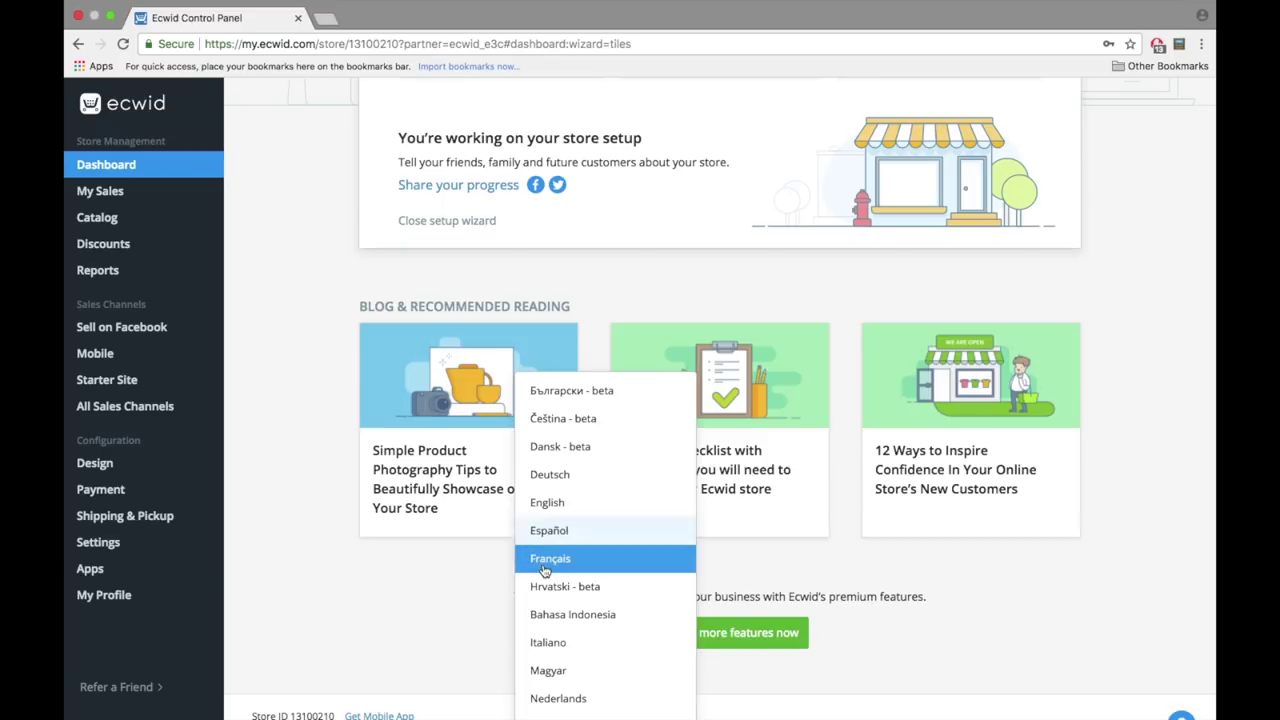
{"action": "left_click", "coordinate": [474, 595]}
- Go to Catalog > Categories from the dashboard sidebar
{"action": "scroll", "coordinate": [474, 595], "scroll_direction": "up", "scroll_amount": 5}
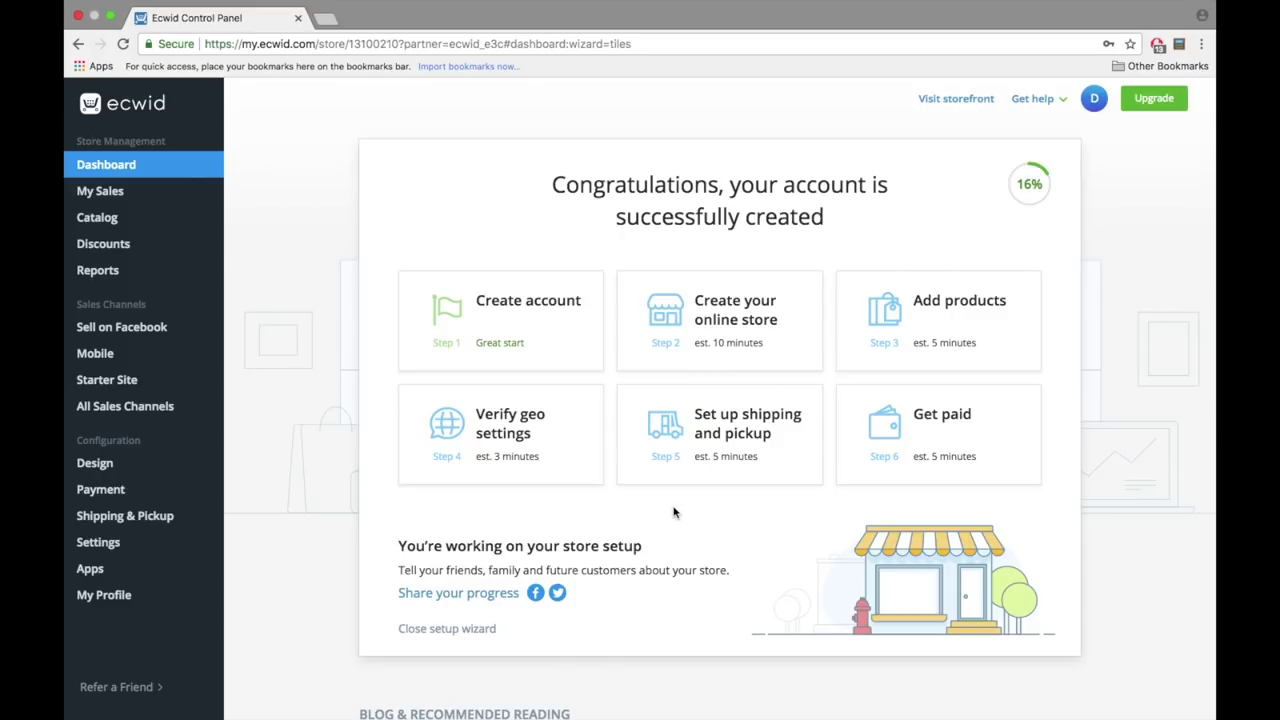
{"action": "mouse_move", "coordinate": [155, 218]}
{"action": "left_click", "coordinate": [272, 251]}
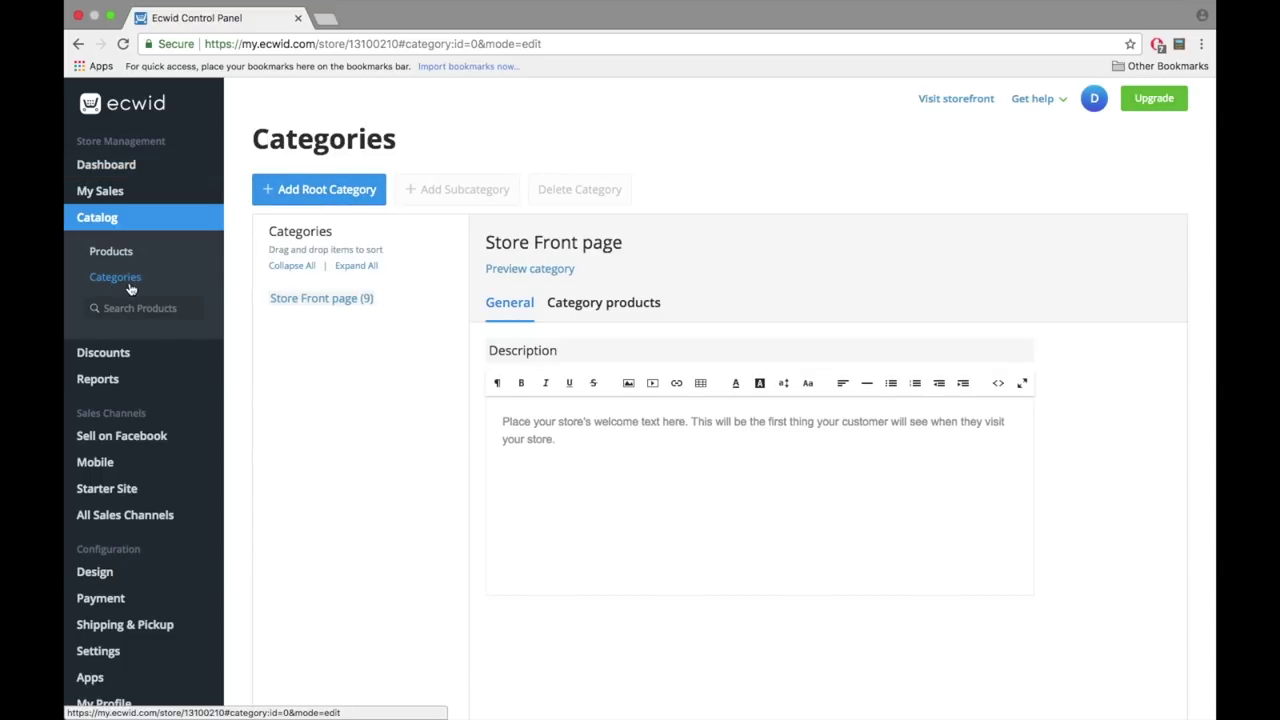
- Create a root category 'Computers' with a laptop photo as its image
{"action": "left_click", "coordinate": [298, 205]}
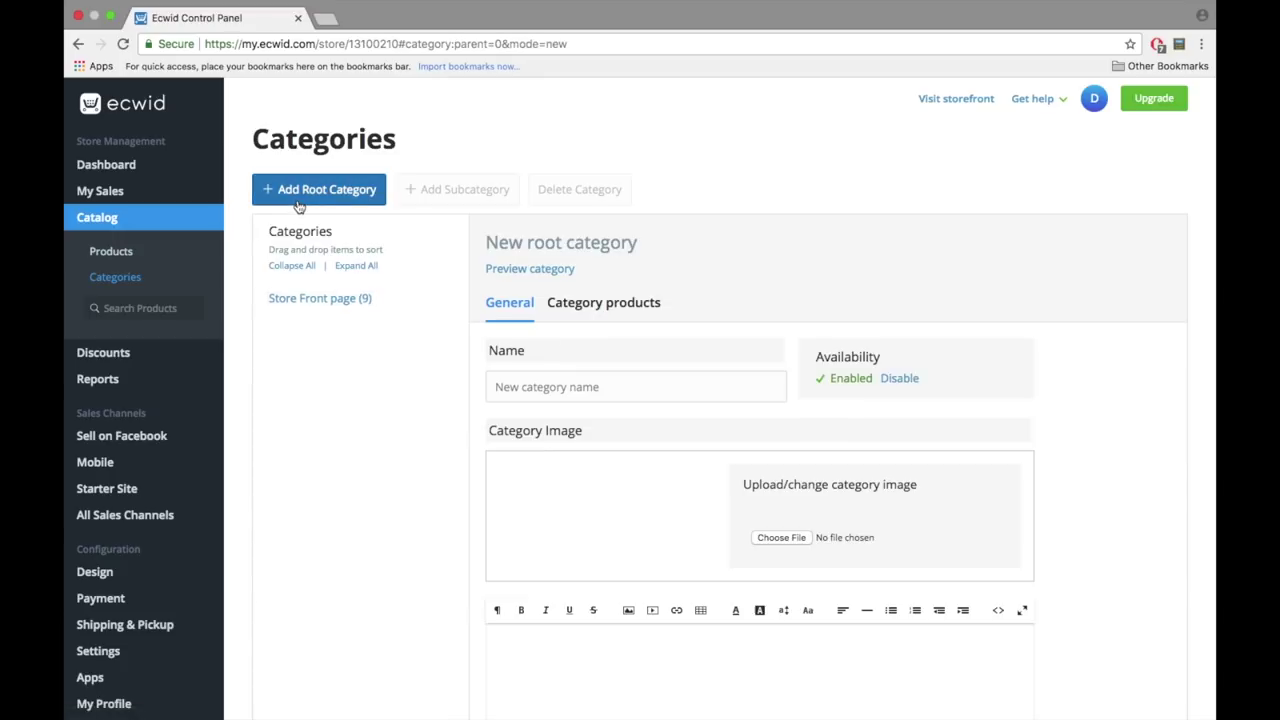
{"action": "type", "text": "Computers"}
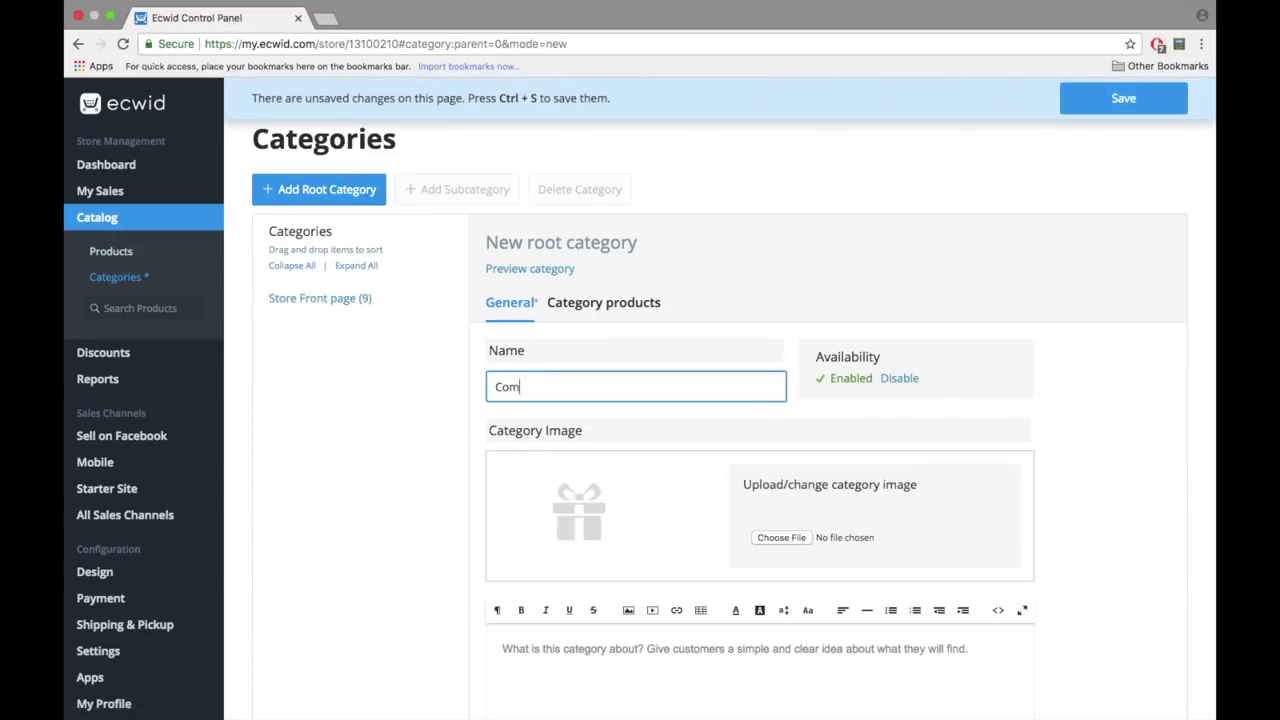
{"action": "left_click", "coordinate": [662, 537]}
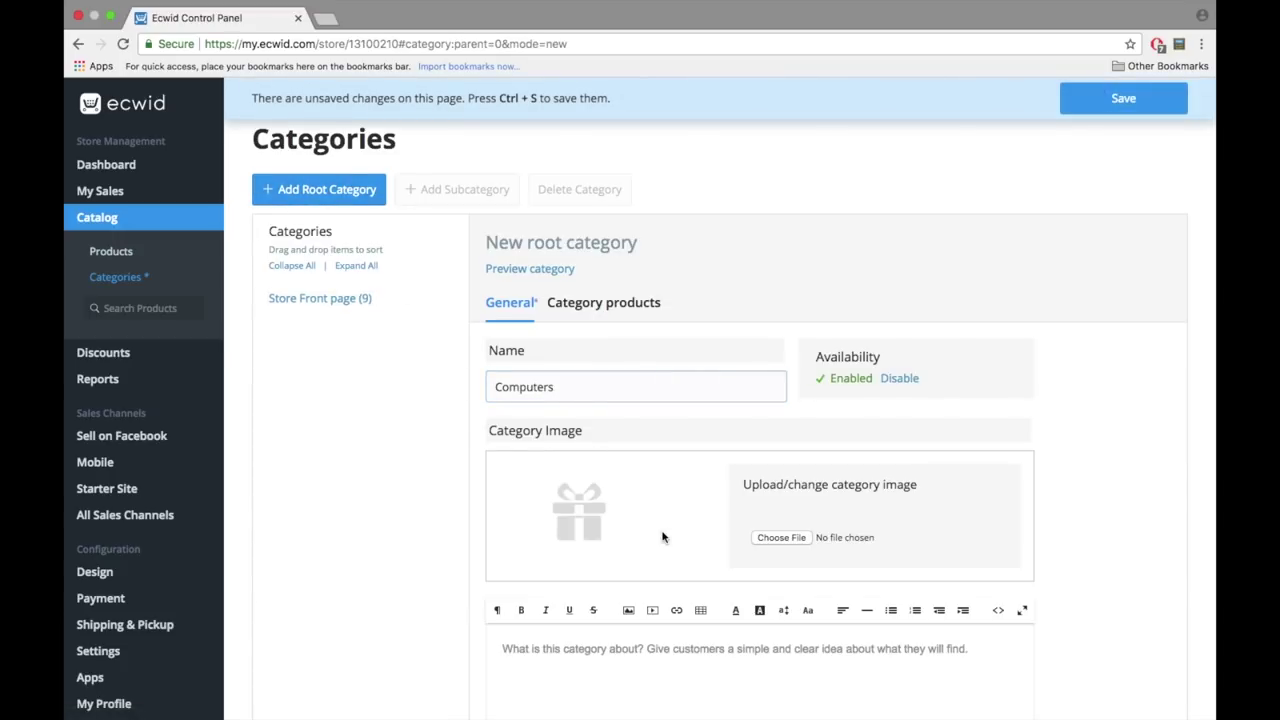
{"action": "left_click", "coordinate": [779, 538]}
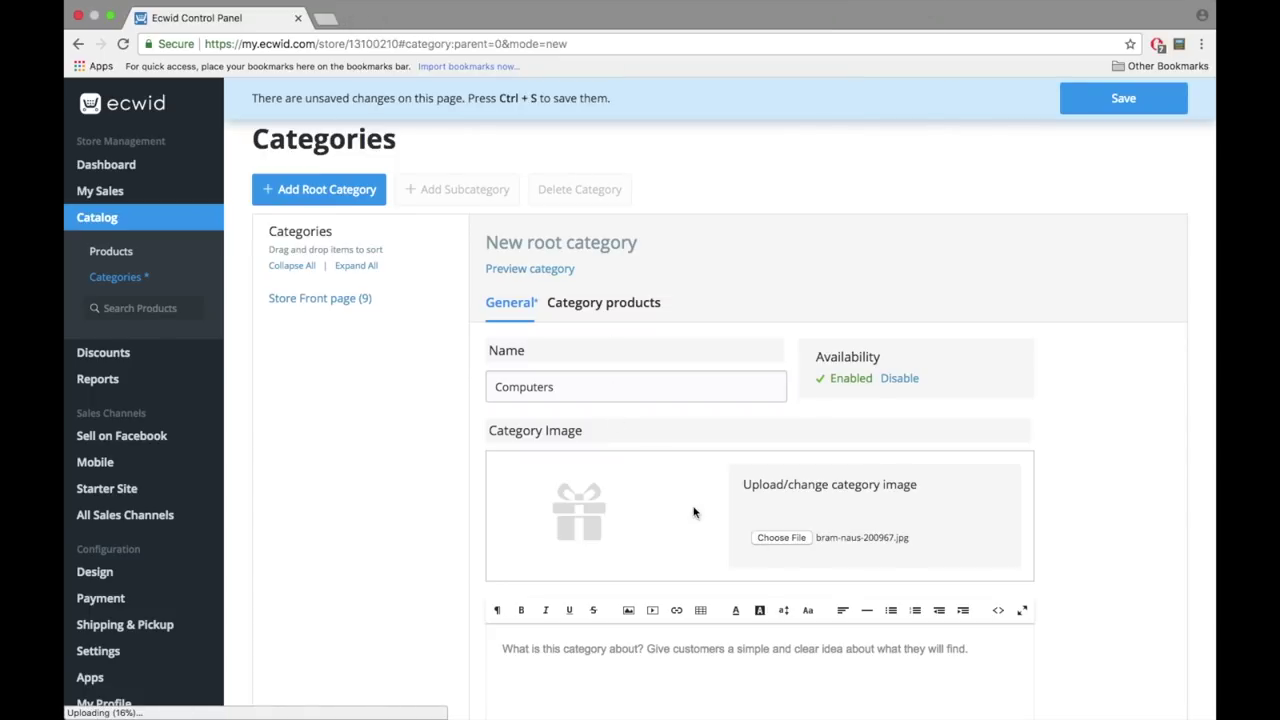
{"action": "scroll", "coordinate": [640, 518], "scroll_direction": "down", "scroll_amount": 2}
{"action": "scroll", "coordinate": [397, 243], "scroll_direction": "up", "scroll_amount": 2}
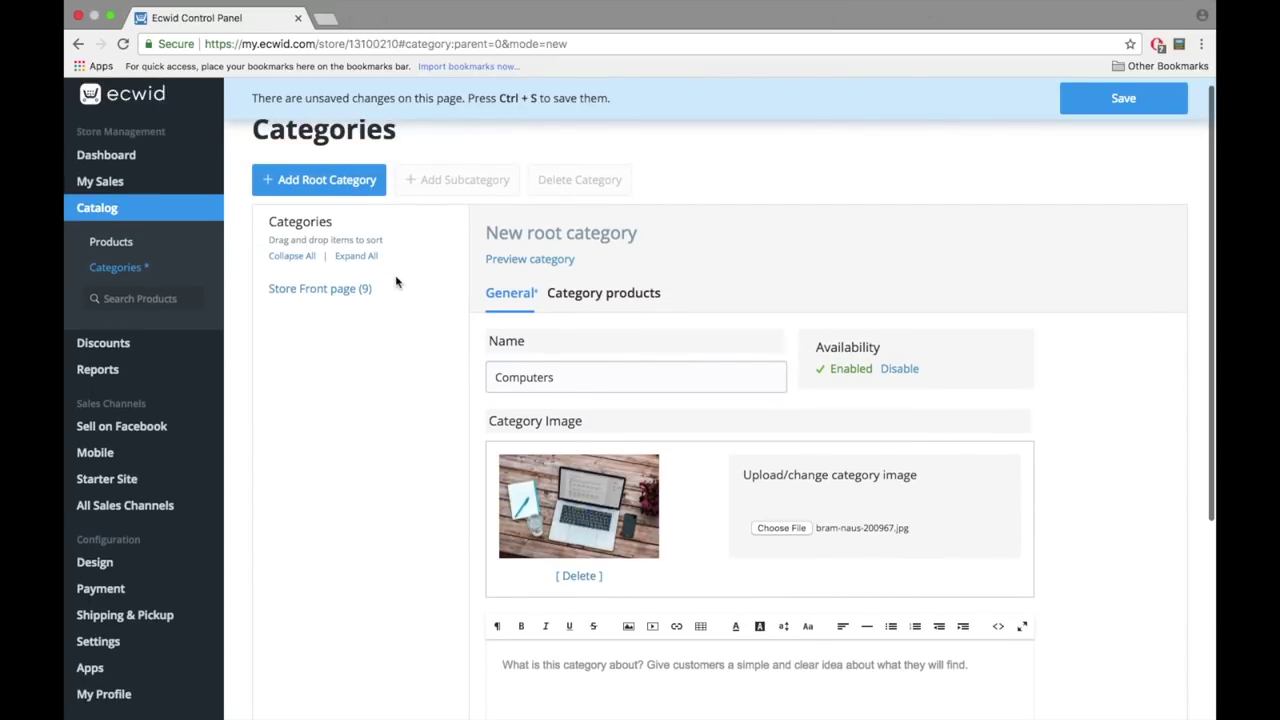
{"action": "left_click", "coordinate": [1072, 98]}
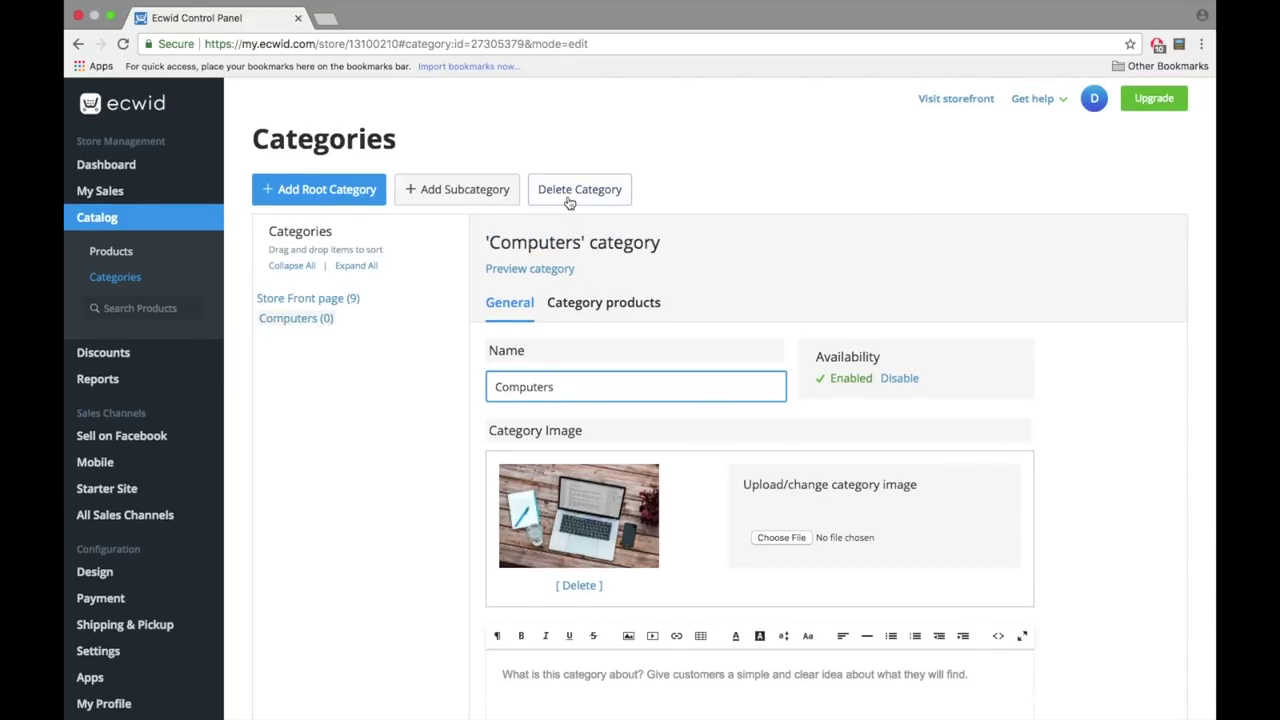
- Create a second root category 'Phones' with a category image
{"action": "left_click", "coordinate": [366, 189]}
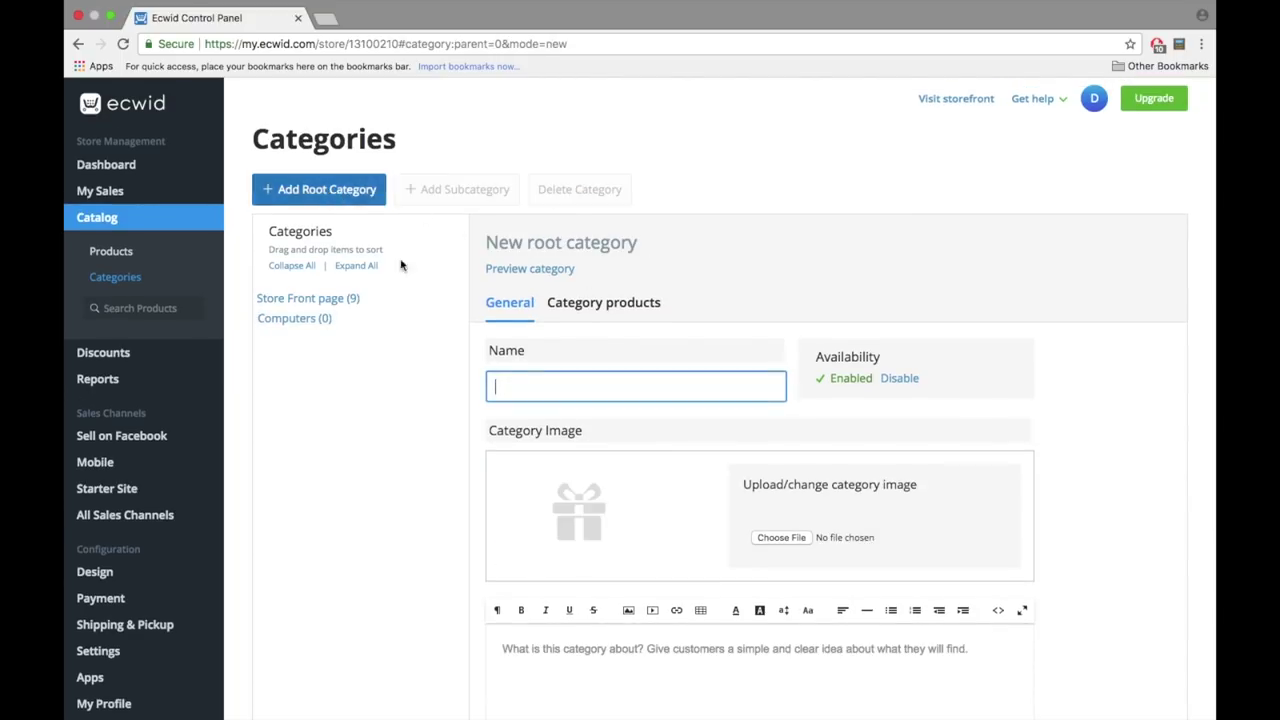
{"action": "type", "text": "Phones"}
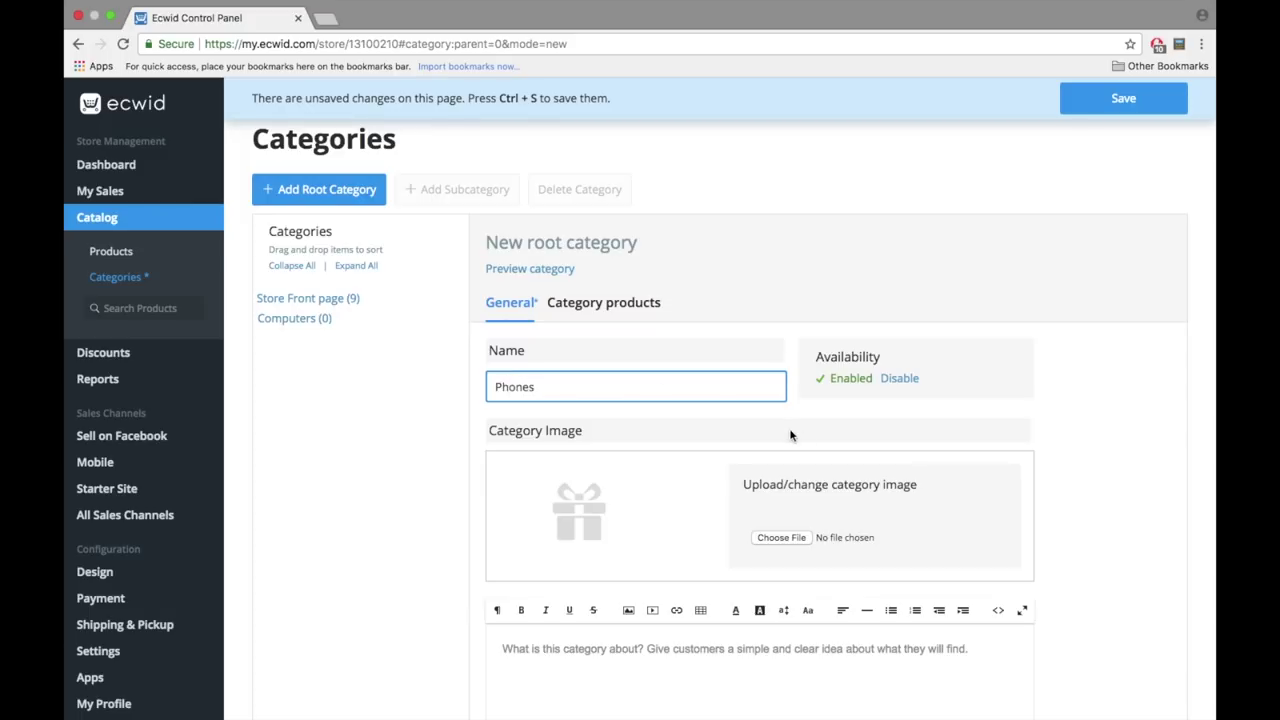
{"action": "left_click", "coordinate": [781, 537]}
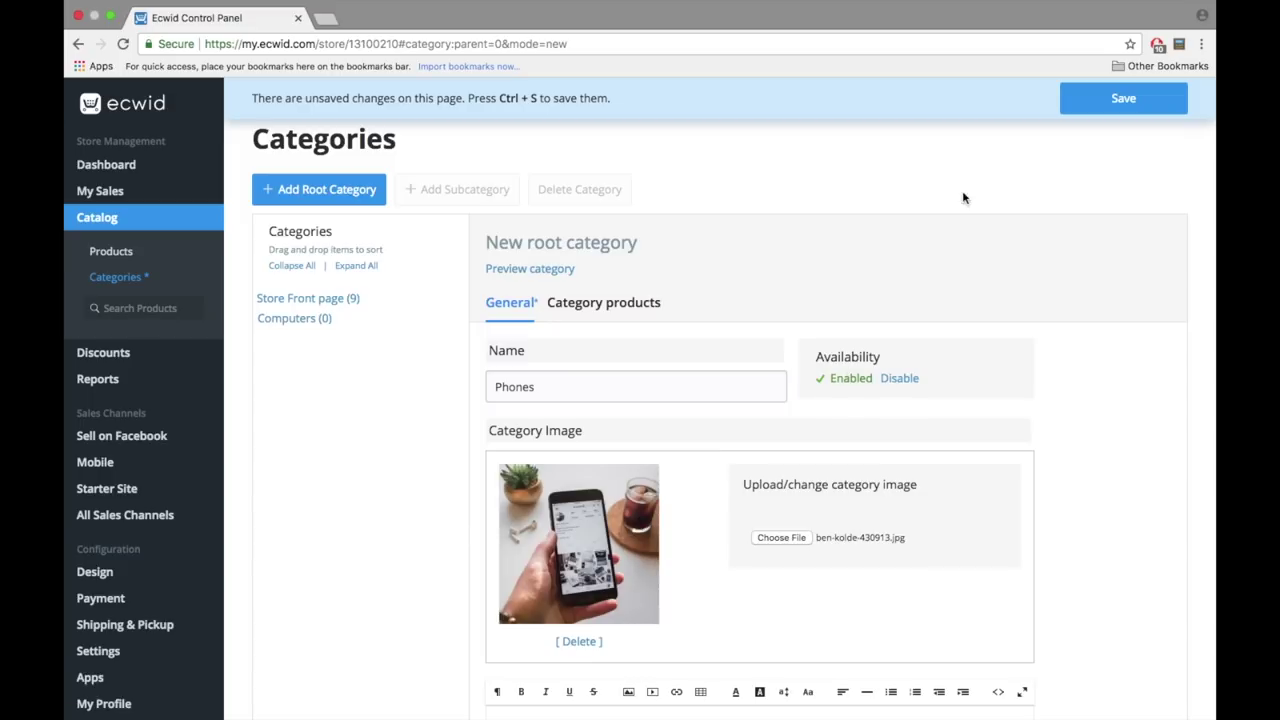
{"action": "left_click", "coordinate": [1090, 108]}
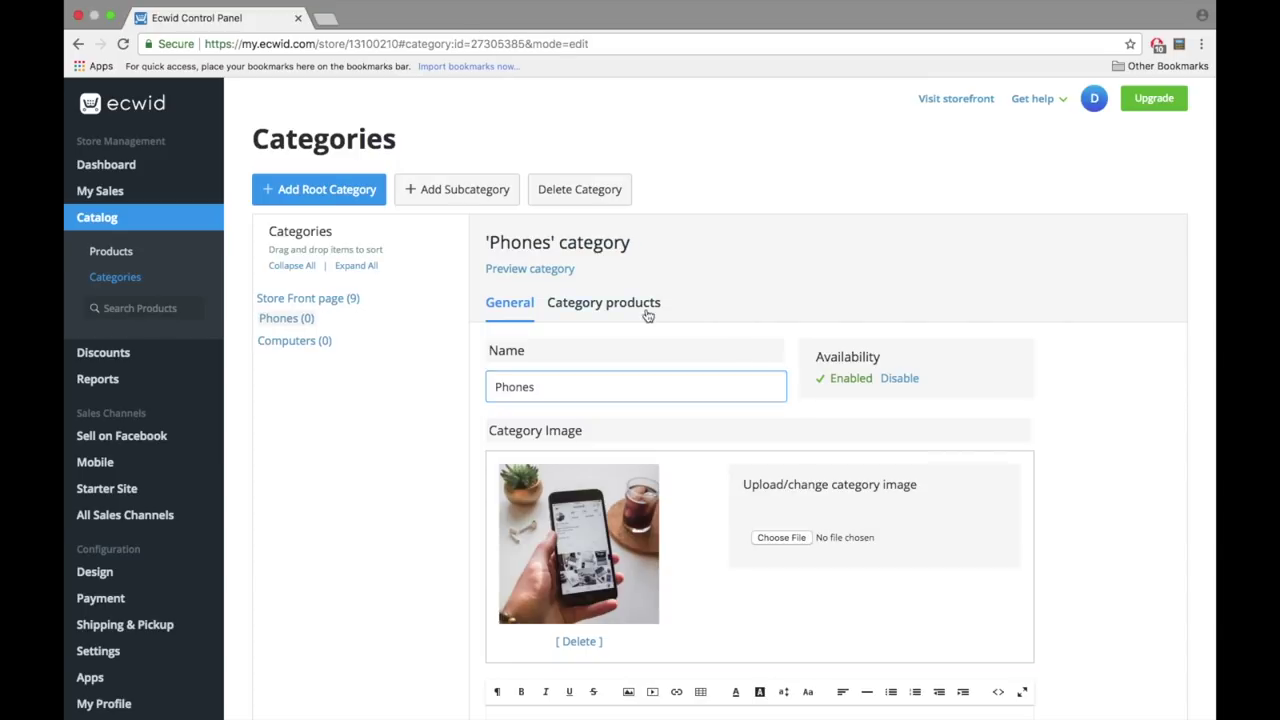
- Assign SAMPLE. Black Dress, Black Tank and Blue Flannel products to the Phones category
{"action": "left_click", "coordinate": [566, 308]}
{"action": "left_click", "coordinate": [573, 362]}
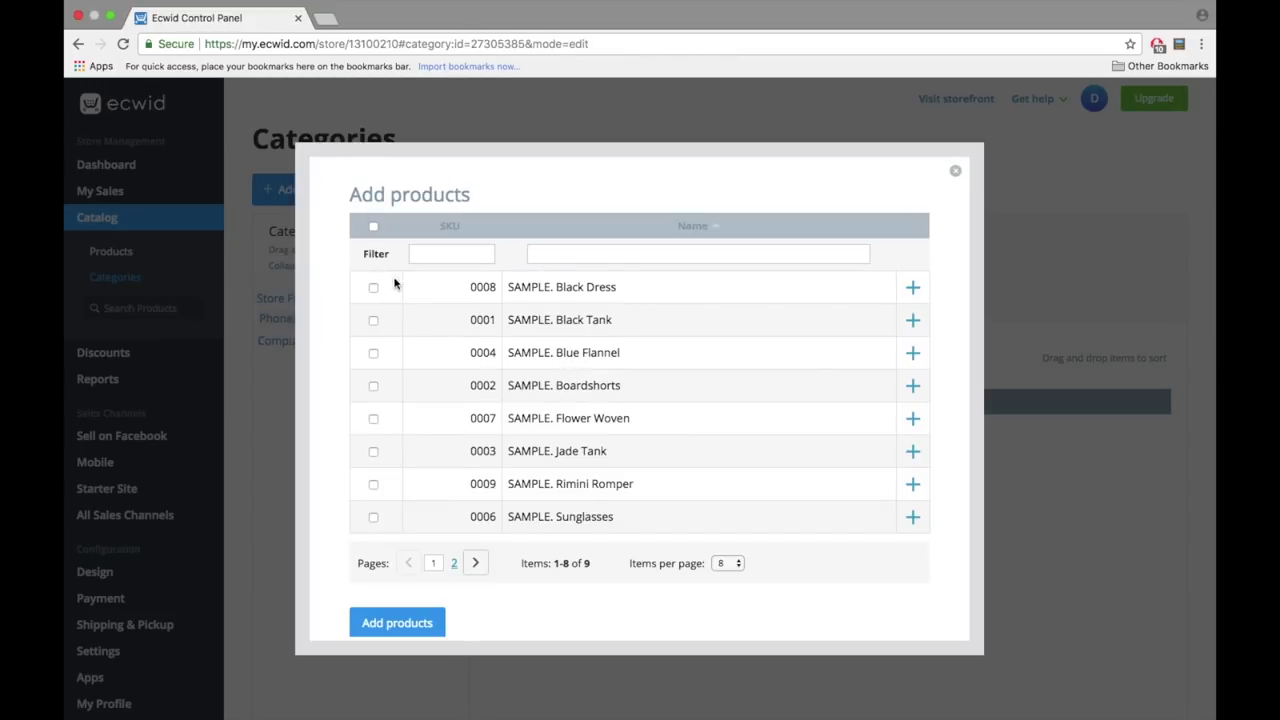
{"action": "left_click", "coordinate": [373, 228]}
{"action": "left_click", "coordinate": [373, 228]}
{"action": "left_click", "coordinate": [373, 287]}
{"action": "left_click", "coordinate": [373, 320]}
{"action": "left_click", "coordinate": [373, 353]}
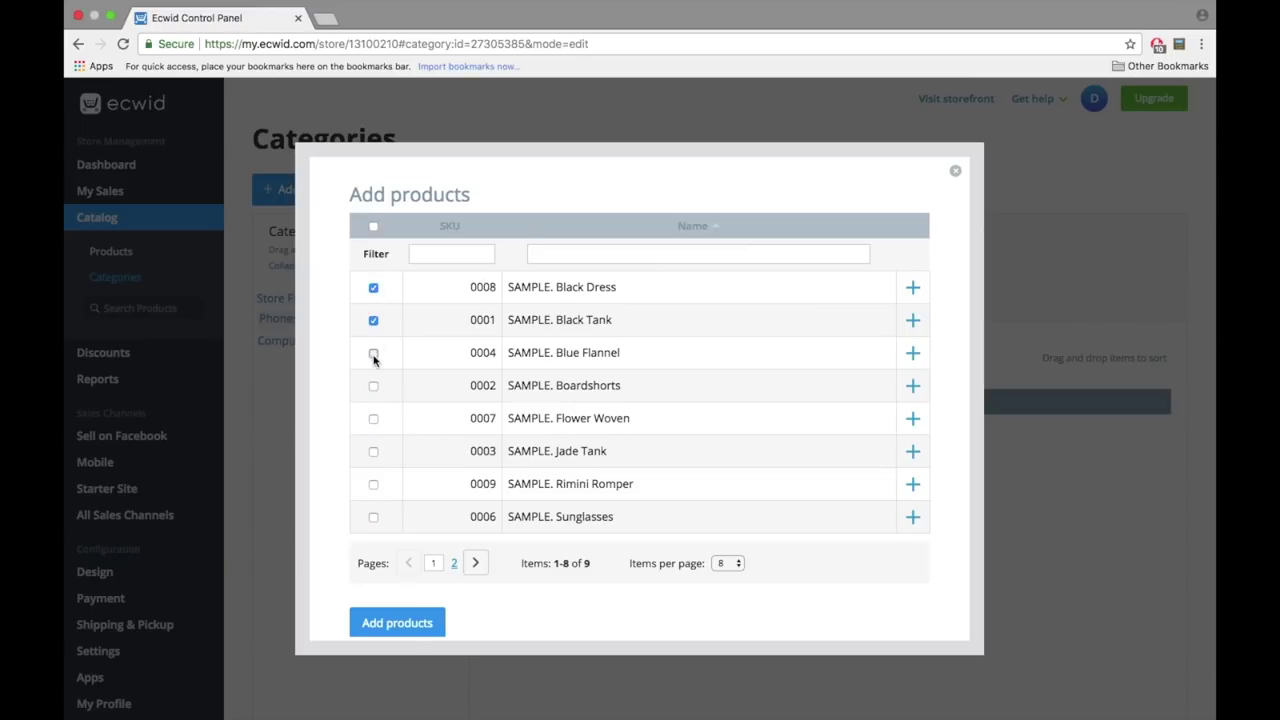
{"action": "left_click", "coordinate": [393, 625]}
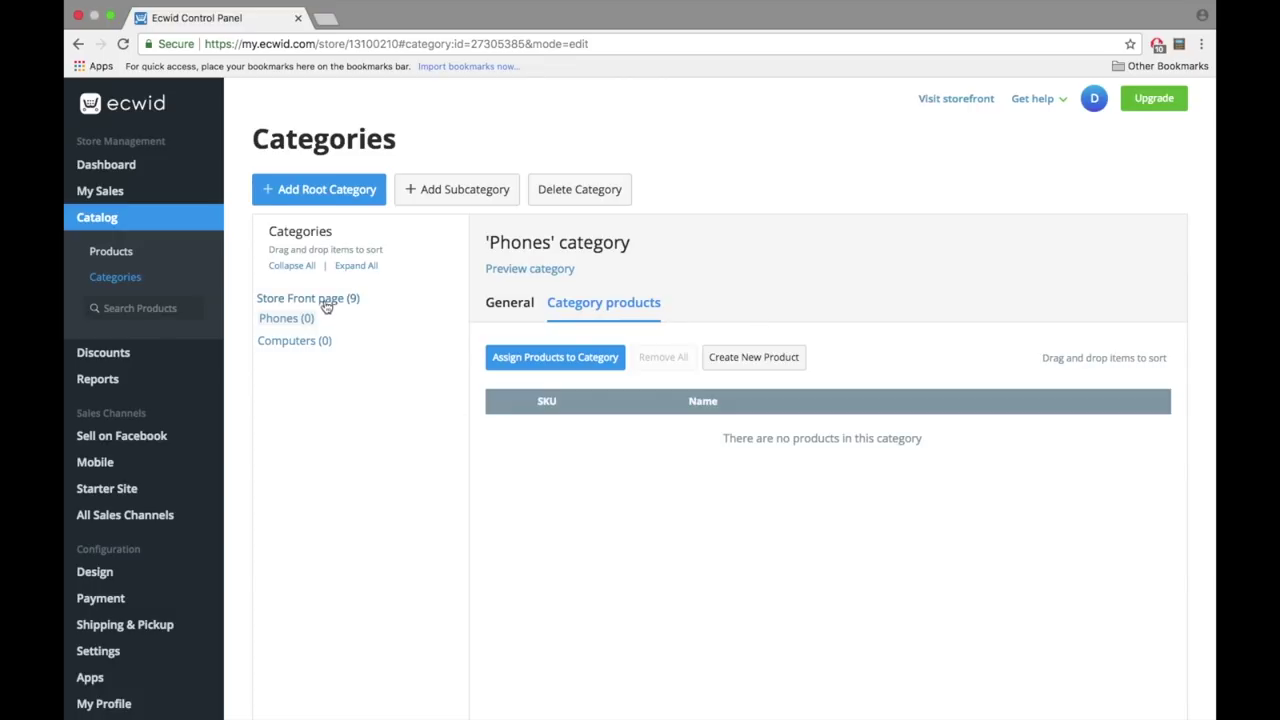
- Go to Settings > Product Types from the Computers category page
{"action": "left_click", "coordinate": [304, 340]}
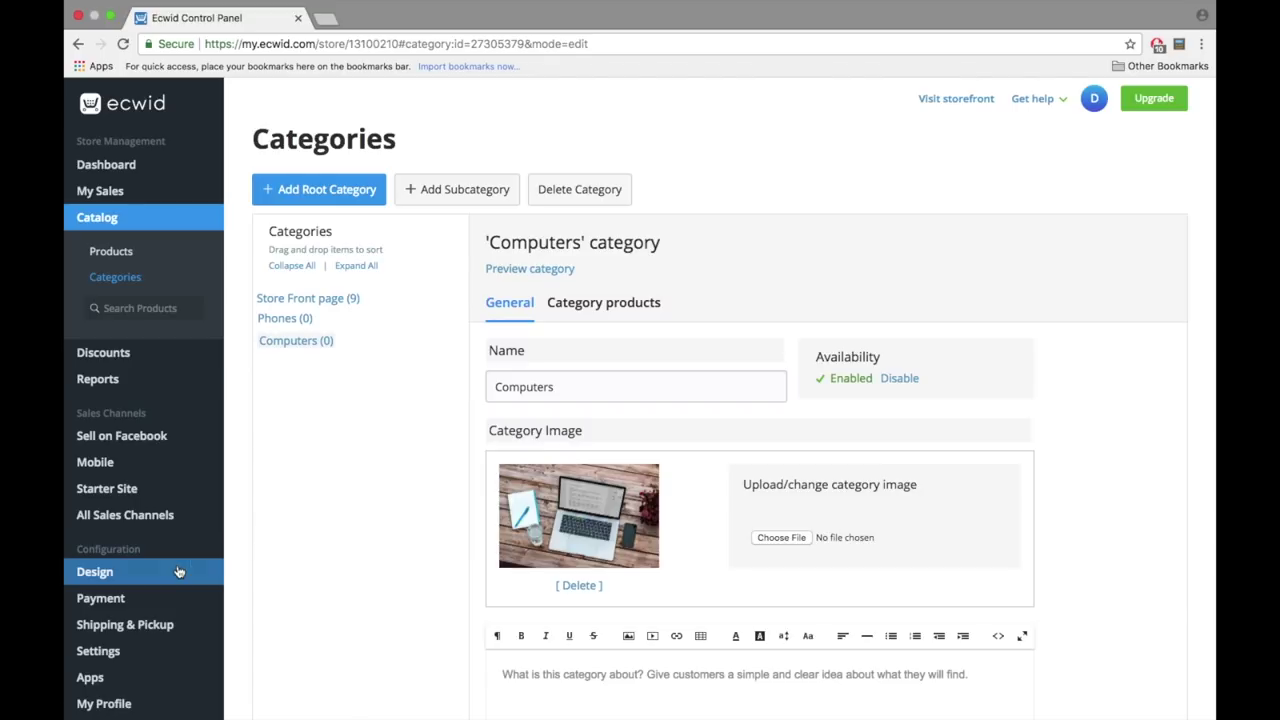
{"action": "scroll", "coordinate": [130, 575], "scroll_direction": "down", "scroll_amount": 3}
{"action": "mouse_move", "coordinate": [139, 578]}
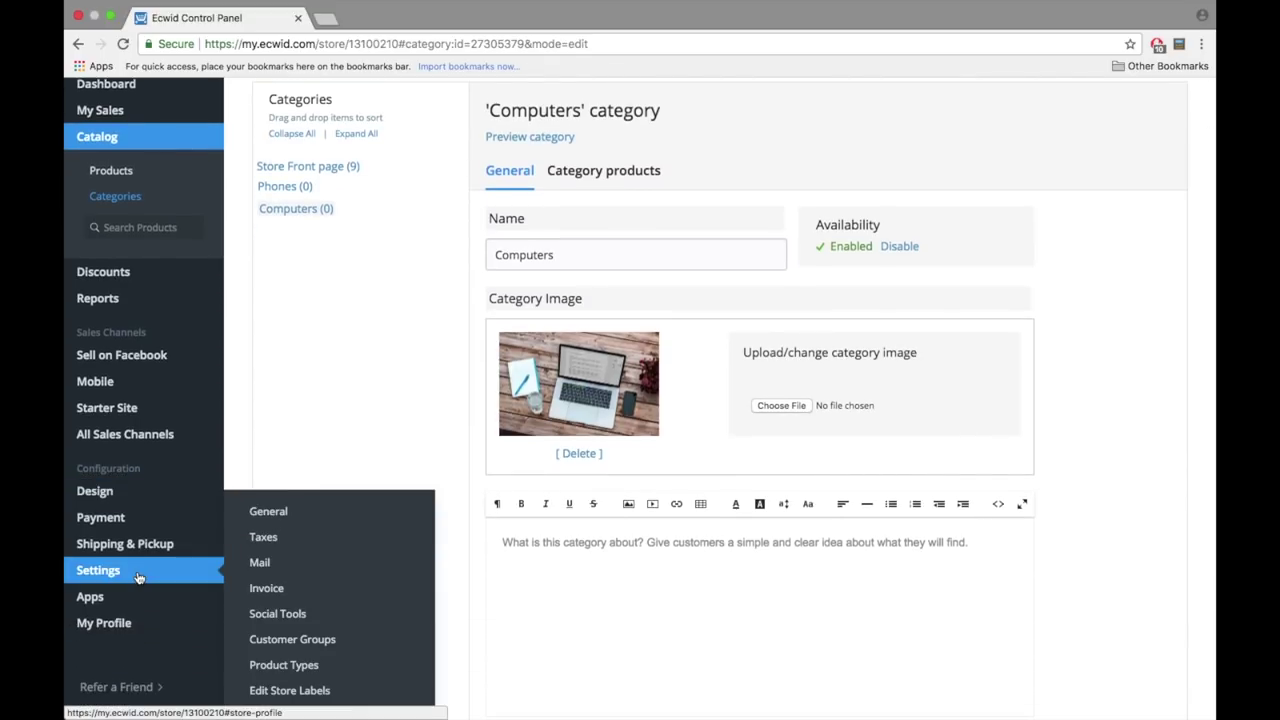
{"action": "left_click", "coordinate": [139, 578]}
{"action": "scroll", "coordinate": [139, 578], "scroll_direction": "down", "scroll_amount": 3}
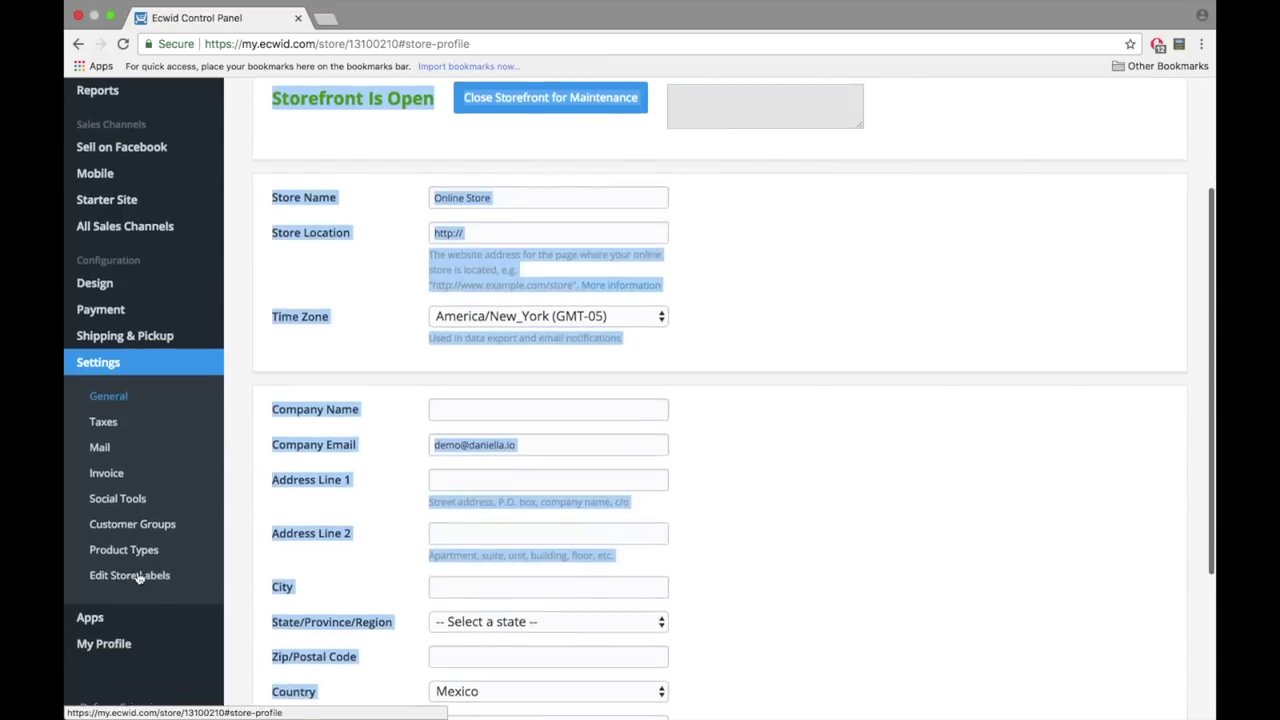
{"action": "left_click", "coordinate": [144, 548]}
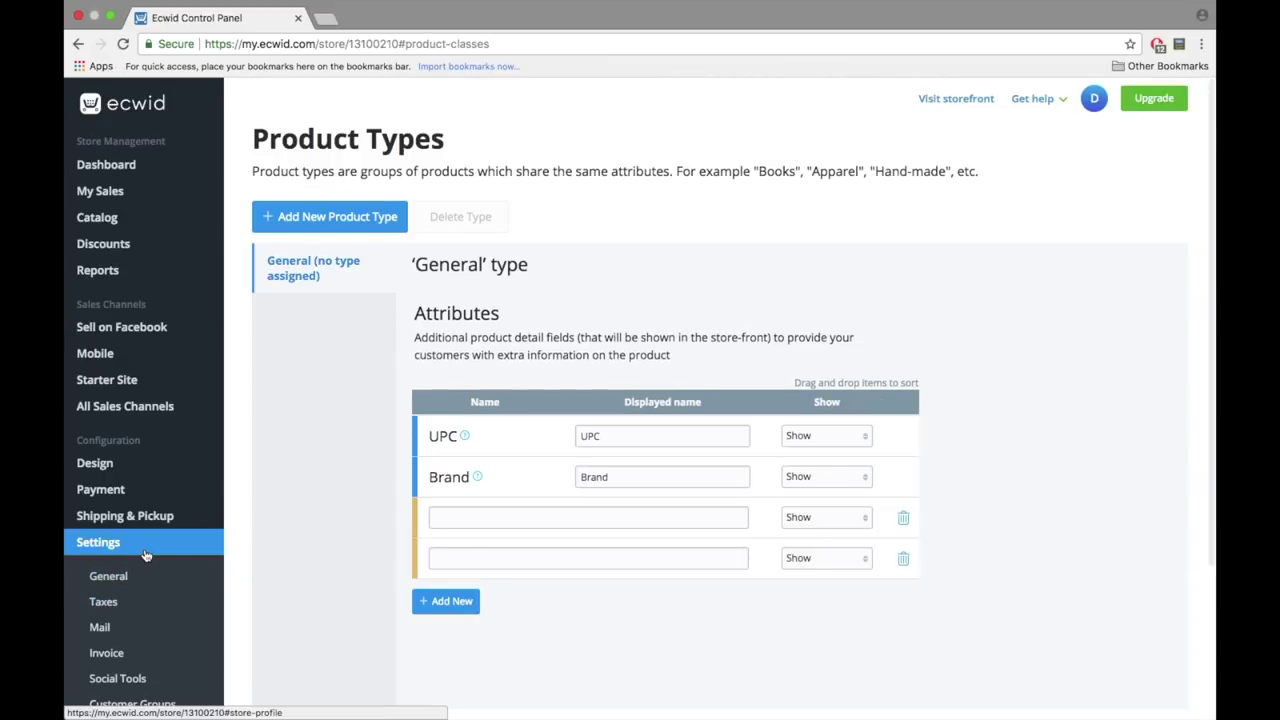
- Create a Laptops product type under Electronics > Computers and save it
{"action": "left_click", "coordinate": [325, 214]}
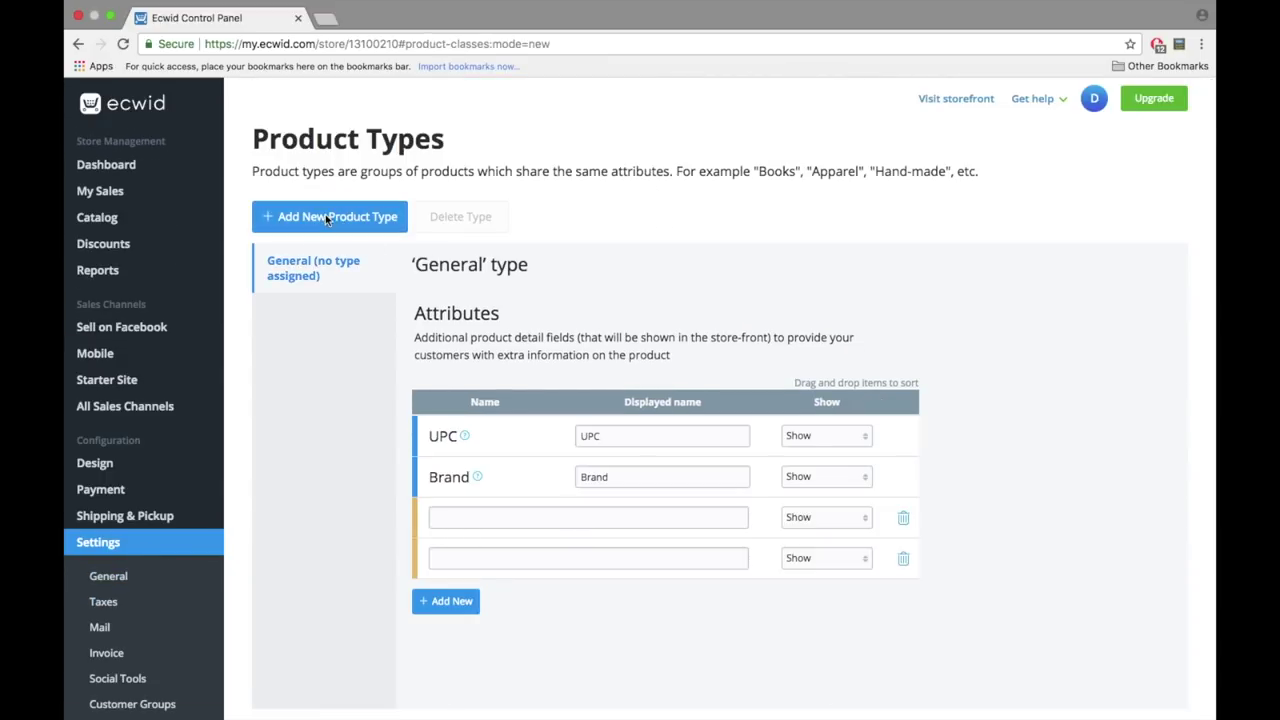
{"action": "left_click", "coordinate": [437, 384]}
{"action": "scroll", "coordinate": [500, 400], "scroll_direction": "down", "scroll_amount": 2}
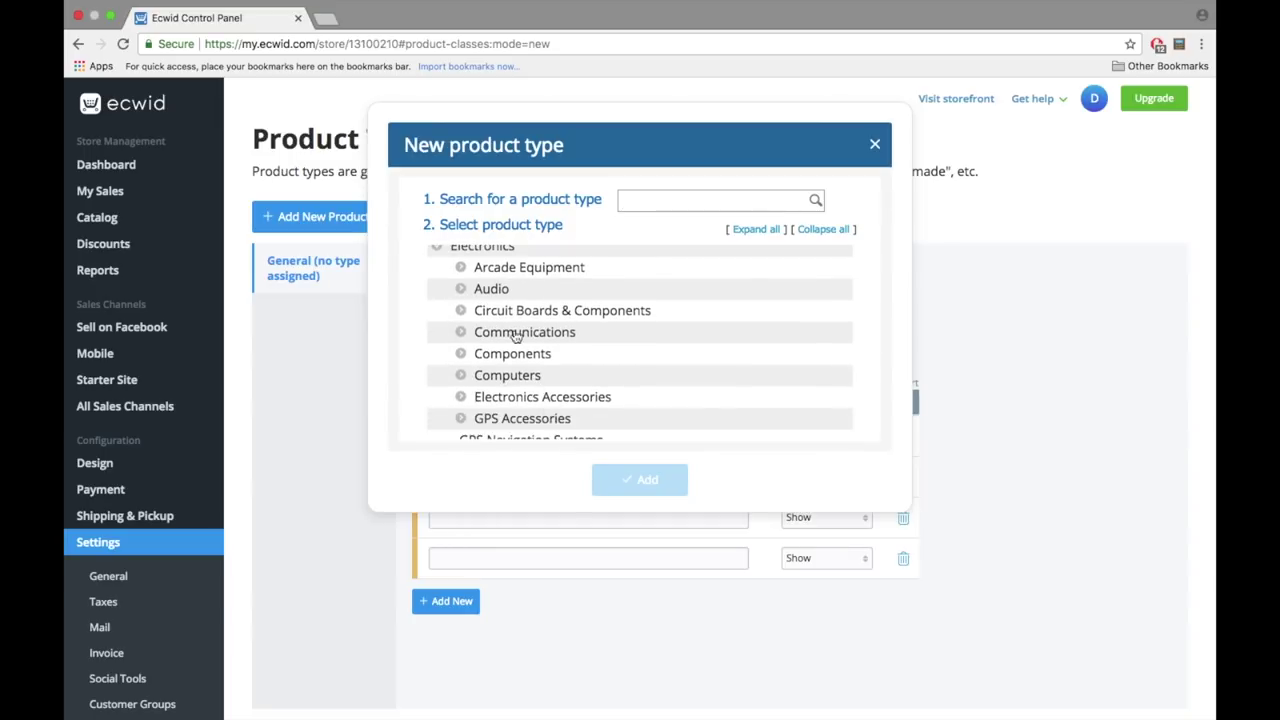
{"action": "left_click", "coordinate": [462, 375]}
{"action": "scroll", "coordinate": [520, 380], "scroll_direction": "down", "scroll_amount": 2}
{"action": "scroll", "coordinate": [528, 386], "scroll_direction": "down", "scroll_amount": 2}
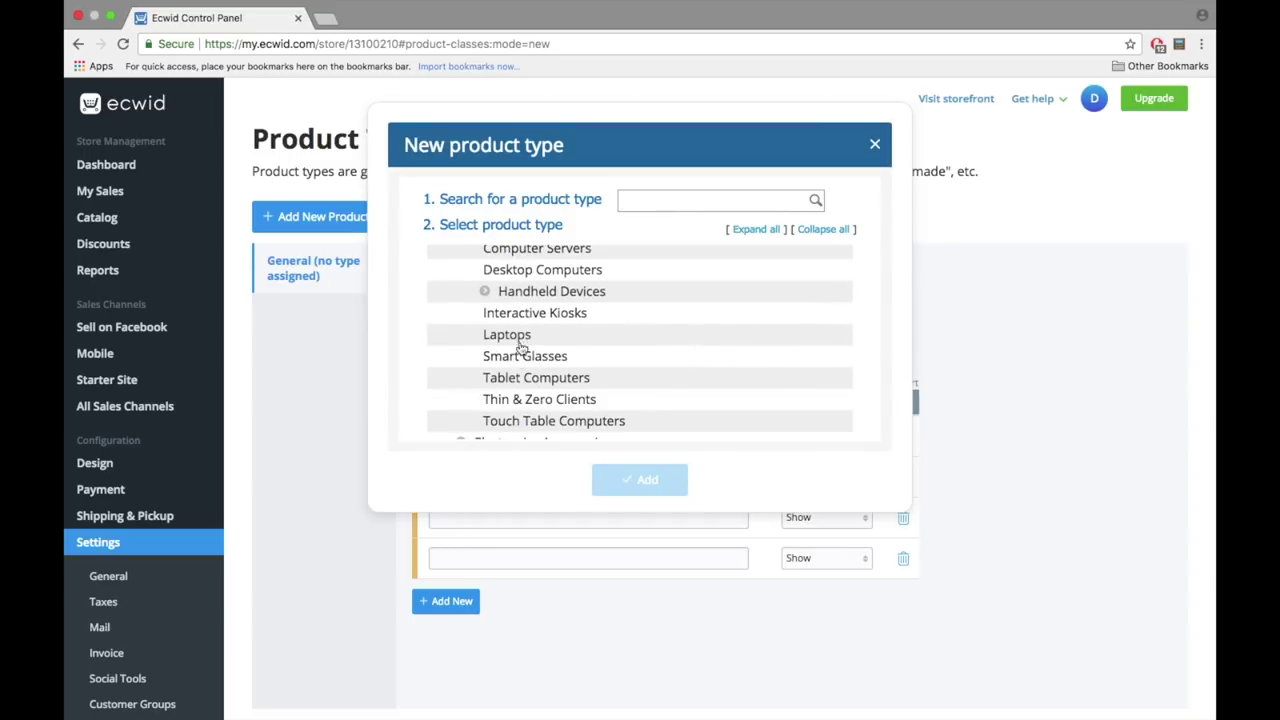
{"action": "left_click", "coordinate": [515, 334]}
{"action": "left_click", "coordinate": [621, 481]}
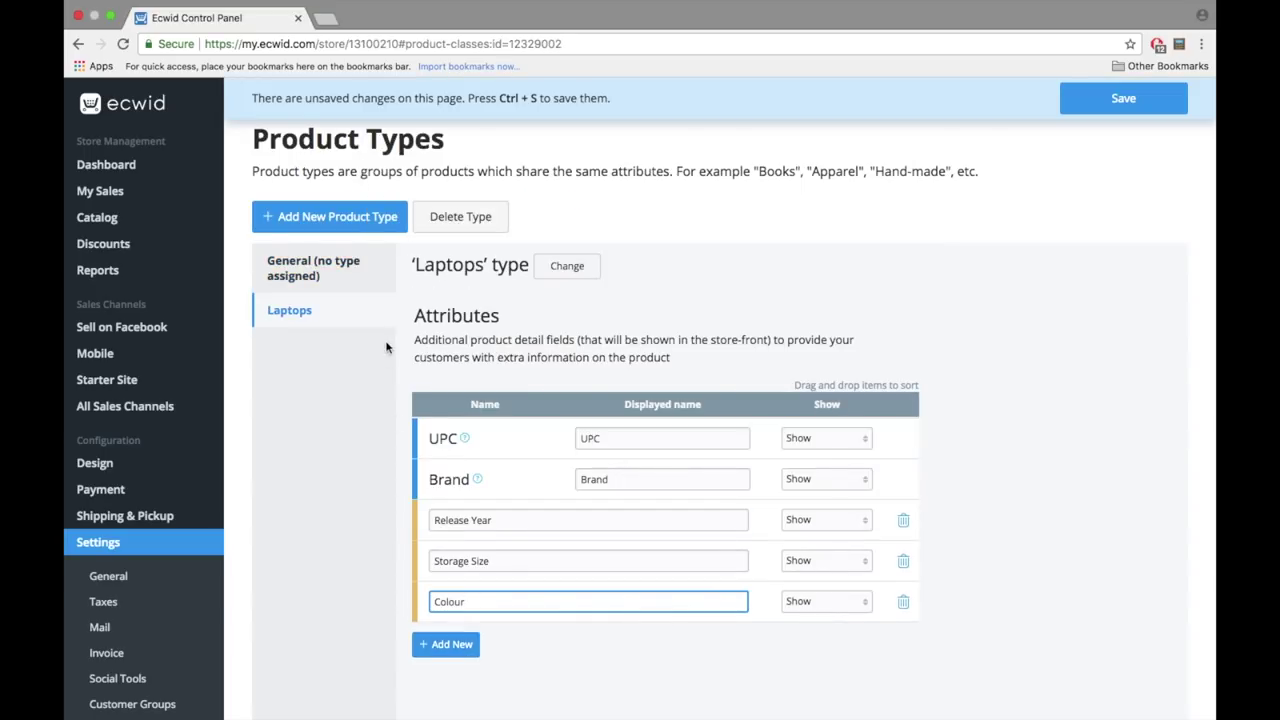
{"action": "key", "text": "ctrl+s"}
- Create a Mobile Phones product type with Year and Colour attributes, save, and open Products
{"action": "left_click", "coordinate": [338, 217]}
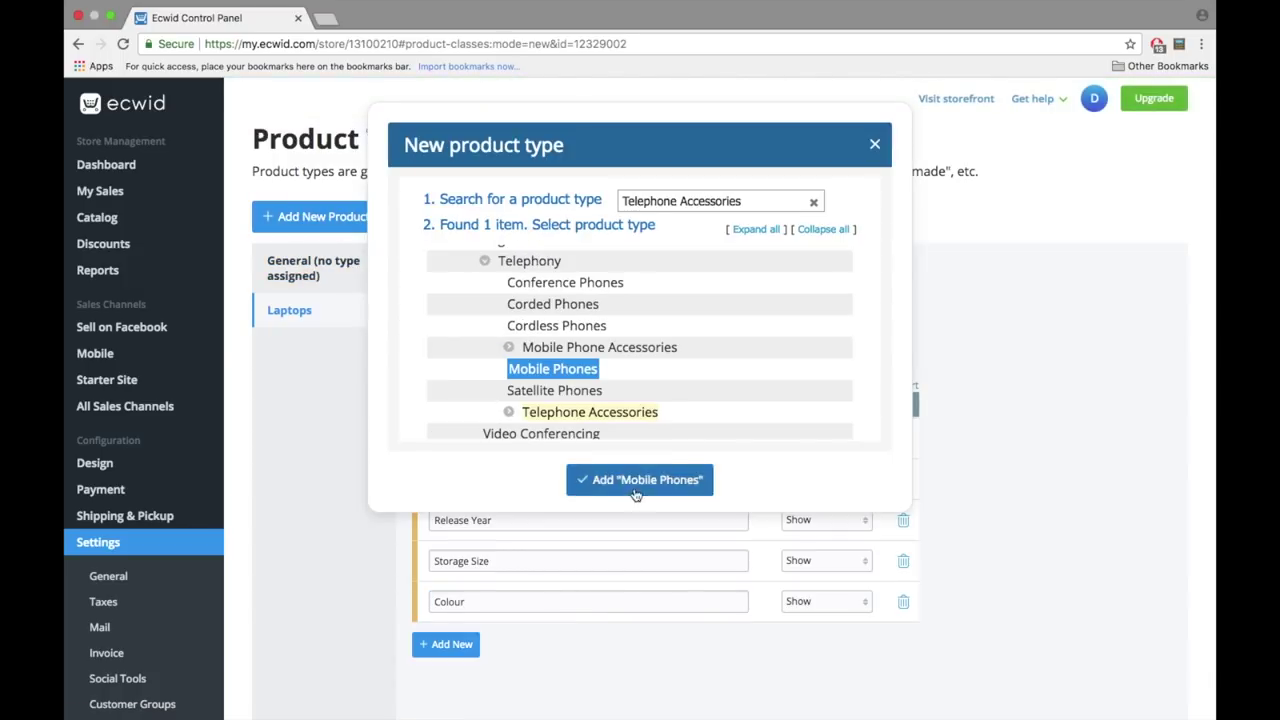
{"action": "left_click", "coordinate": [637, 478]}
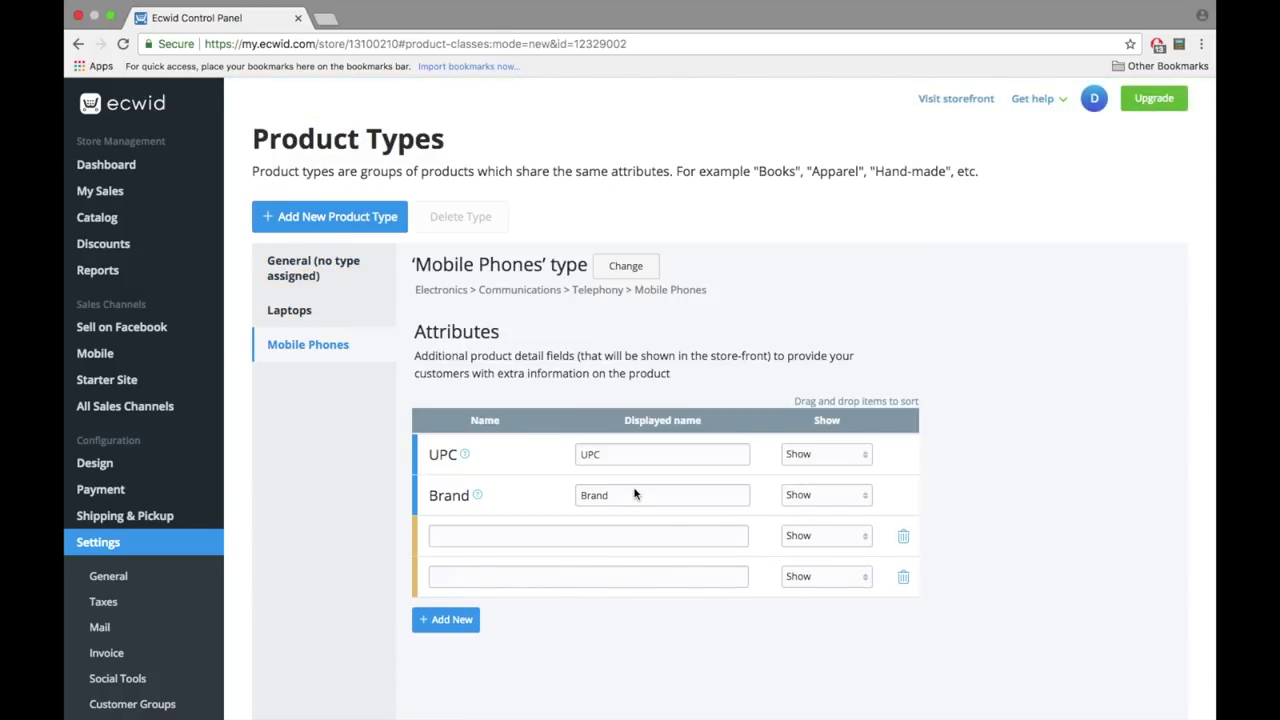
{"action": "left_click", "coordinate": [505, 520]}
{"action": "type", "text": "Year"}
{"action": "left_click", "coordinate": [515, 555]}
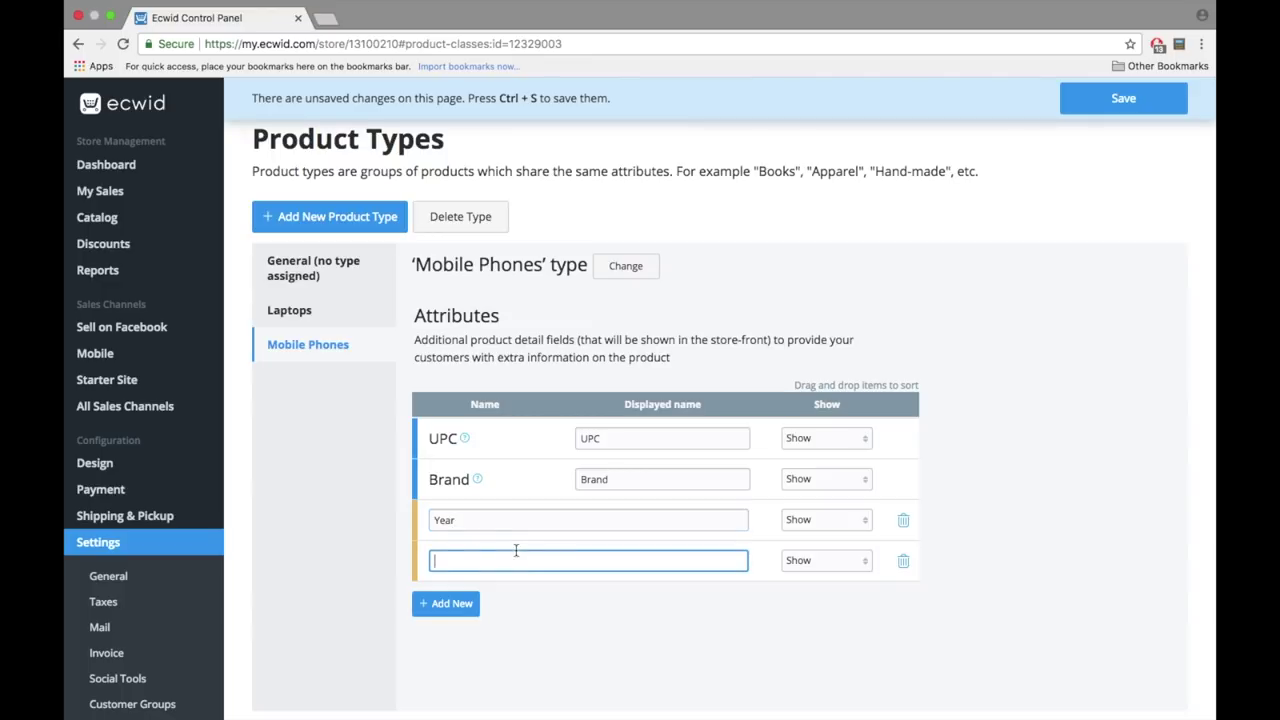
{"action": "type", "text": "Colour"}
{"action": "key", "text": "ctrl+s"}
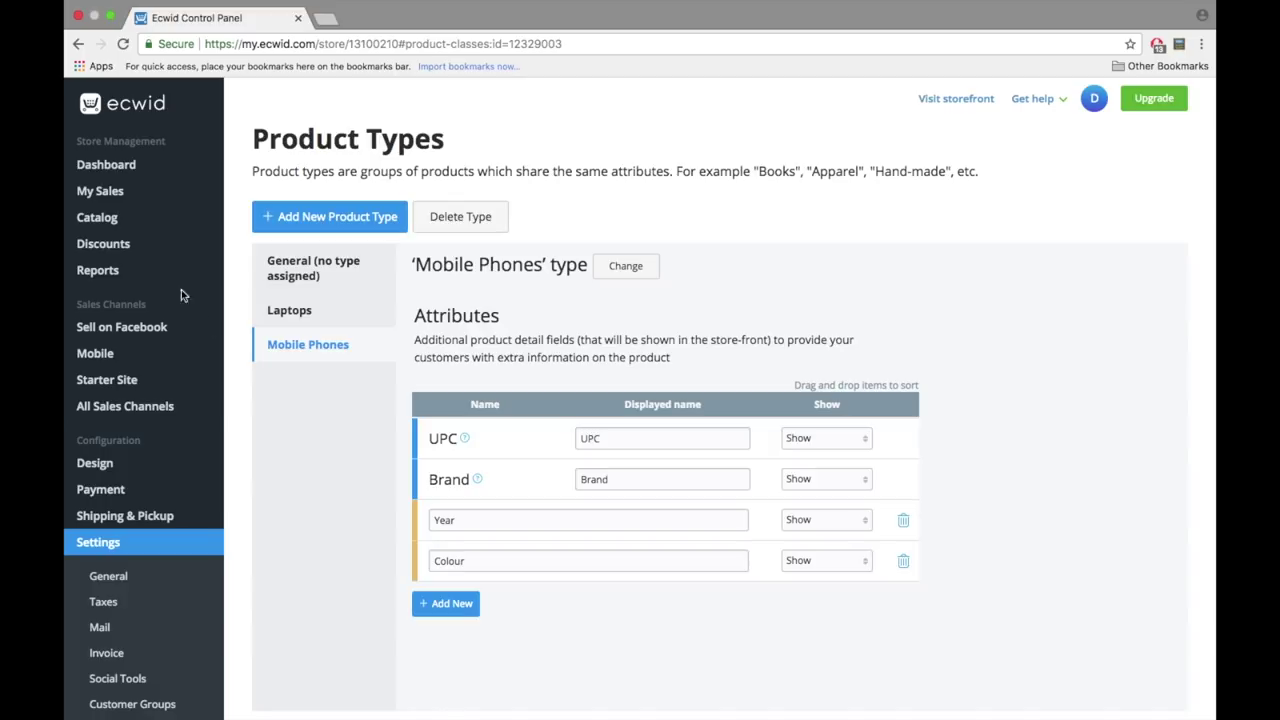
{"action": "mouse_move", "coordinate": [125, 220]}
{"action": "left_click", "coordinate": [273, 229]}
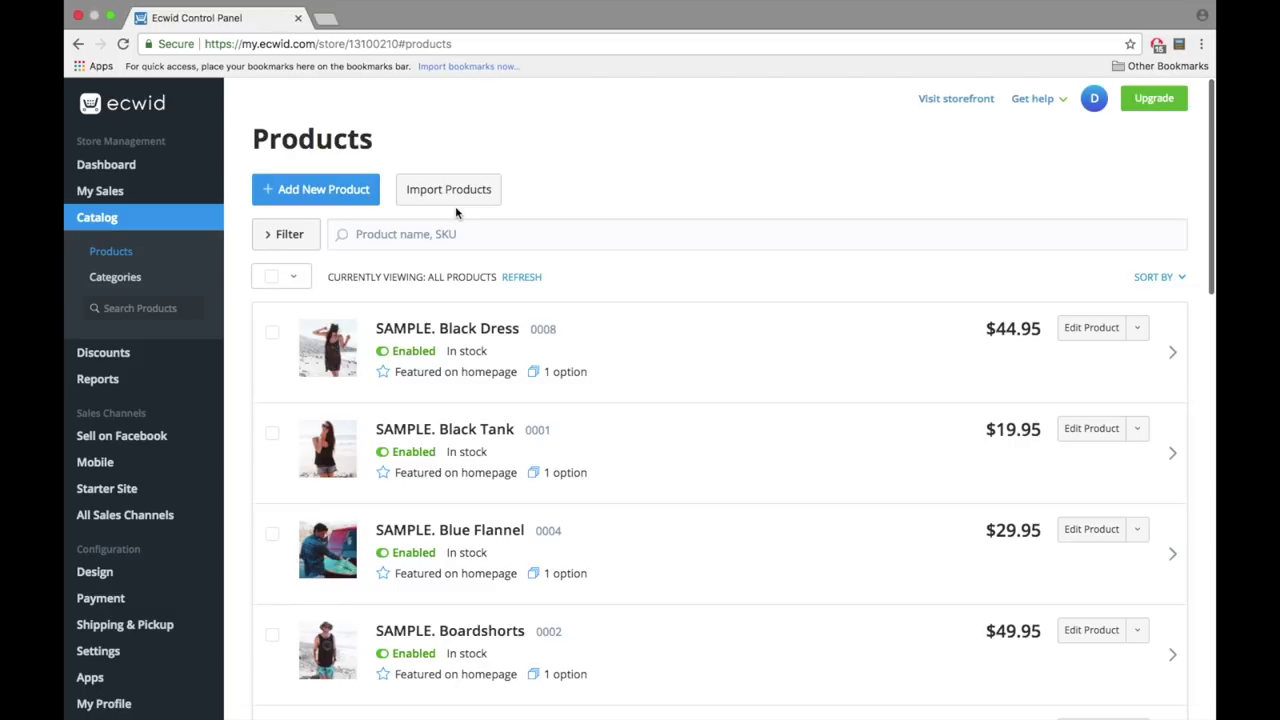
- Start a new product with a photo and a description beginning 'Awesome d'
{"action": "left_click", "coordinate": [325, 195]}
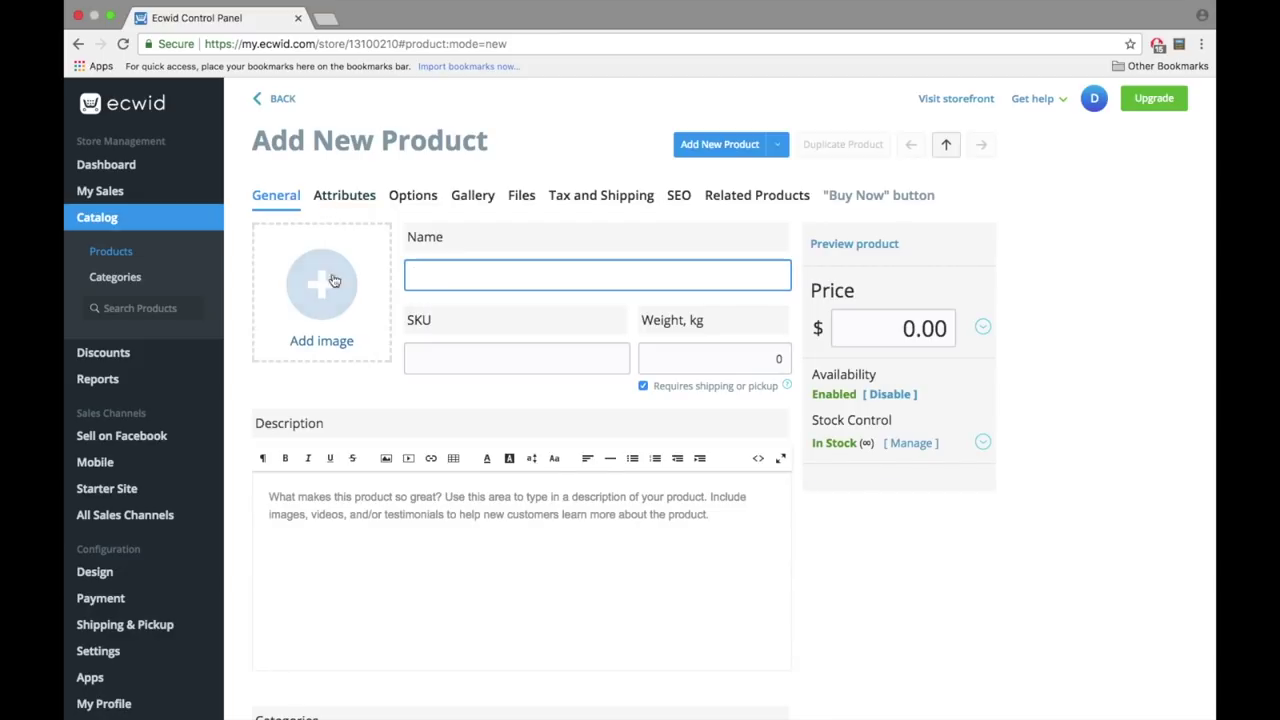
{"action": "left_click", "coordinate": [323, 288]}
{"action": "key", "text": "Escape"}
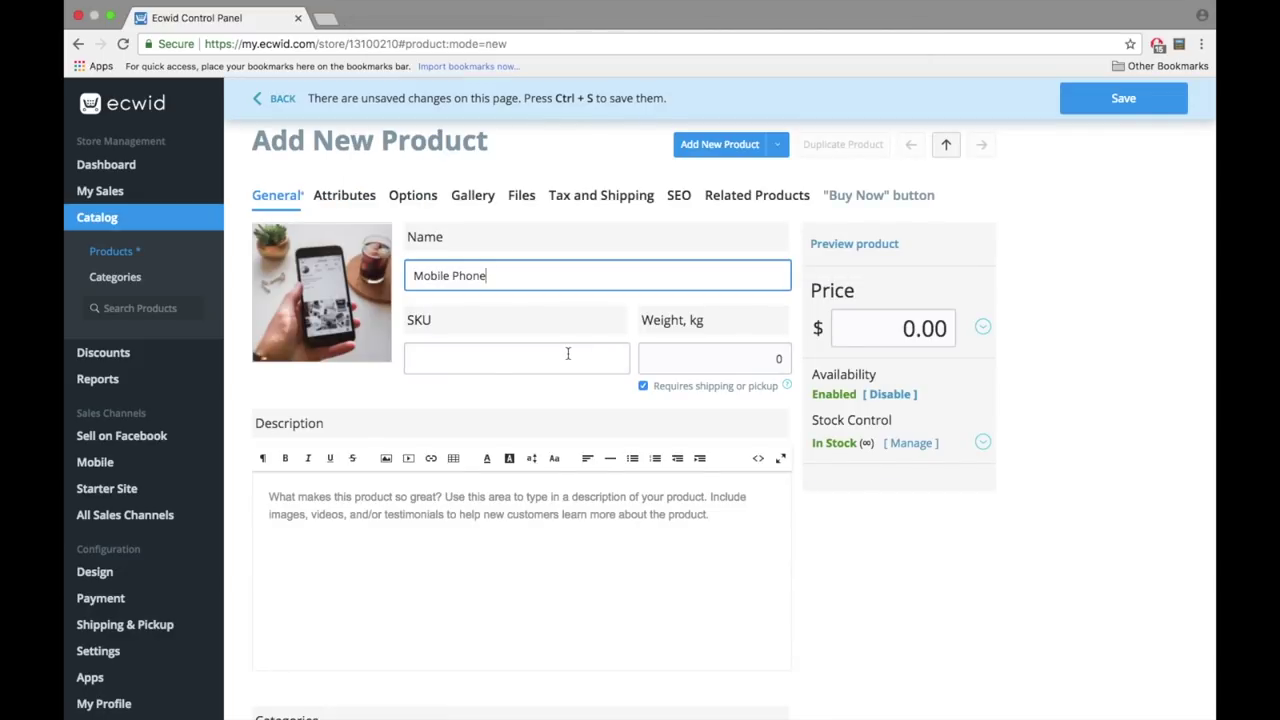
{"action": "left_click", "coordinate": [563, 492]}
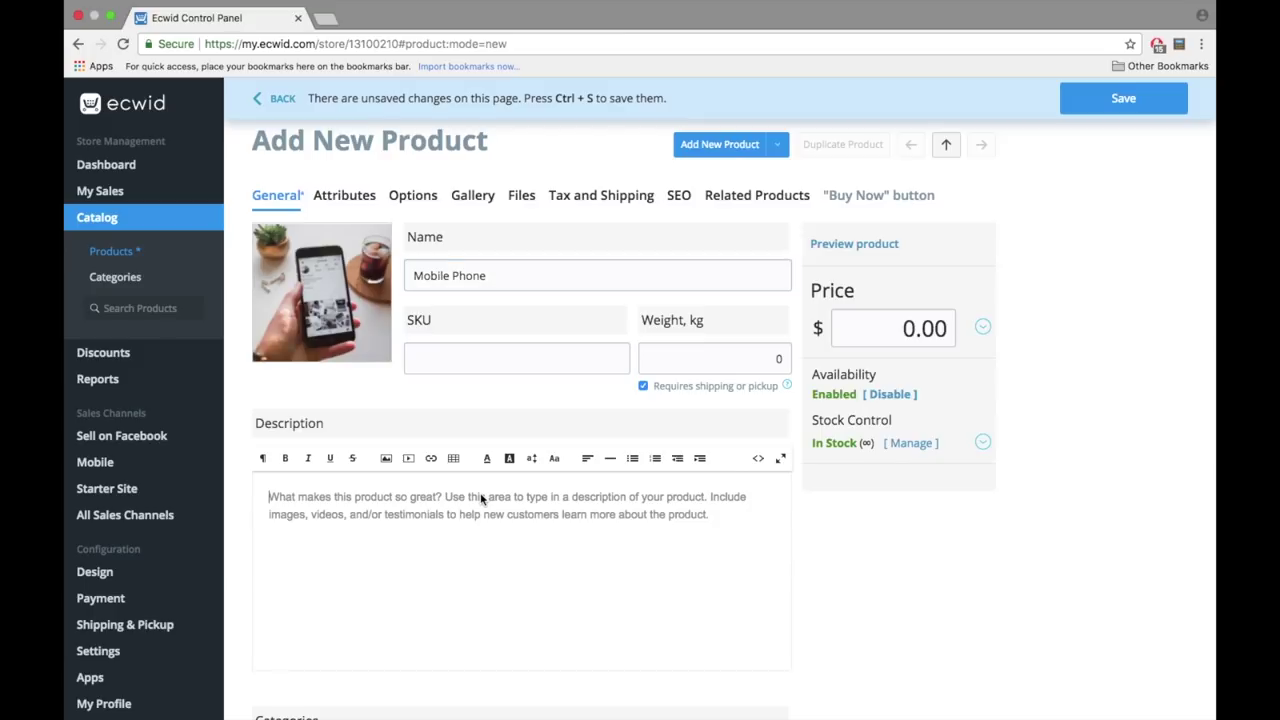
{"action": "type", "text": "A"}
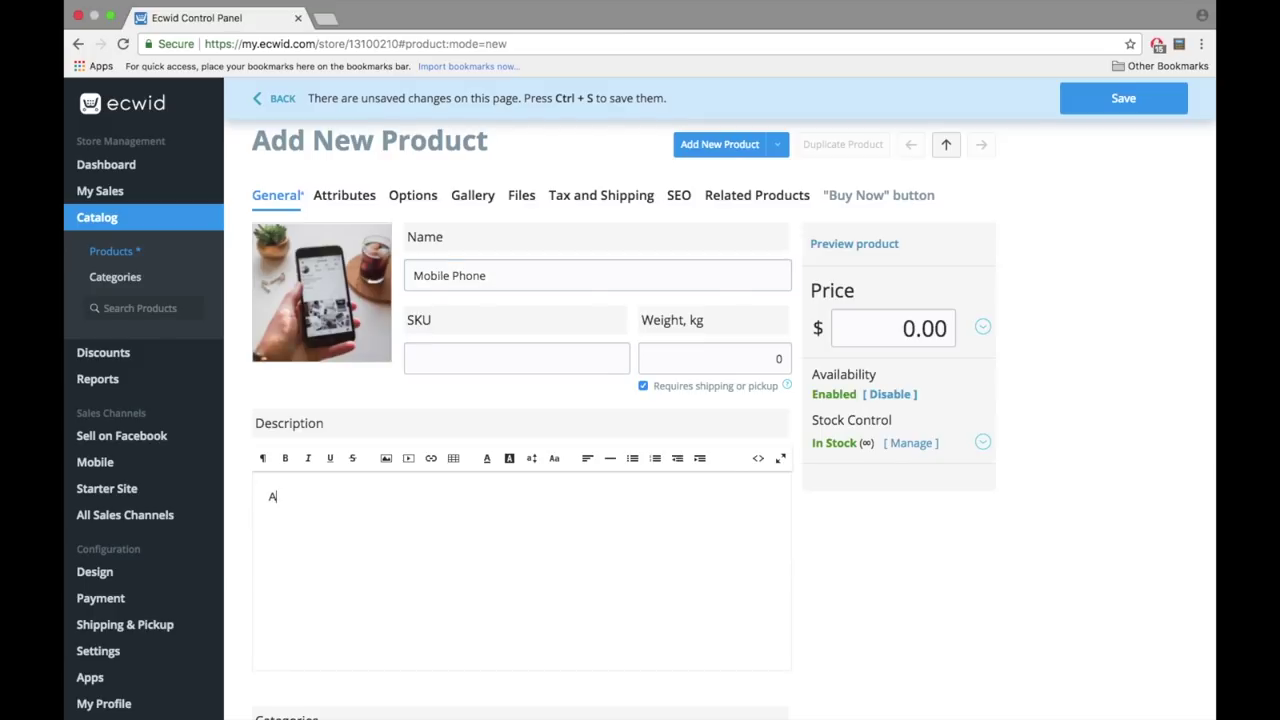
{"action": "type", "text": "wesome description"}
- Set price 150, SKU PH01 and weight 0.5 kg, then save the product
{"action": "left_click", "coordinate": [948, 330]}
{"action": "type", "text": "150"}
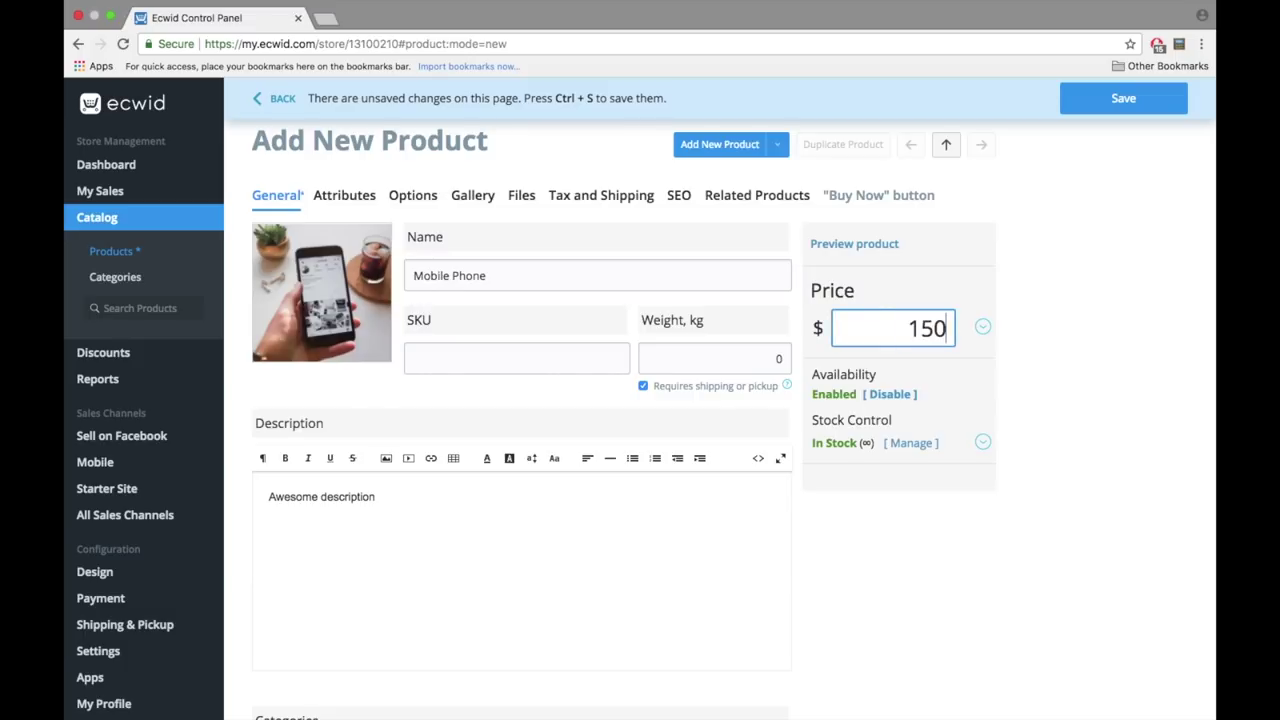
{"action": "left_click", "coordinate": [519, 358]}
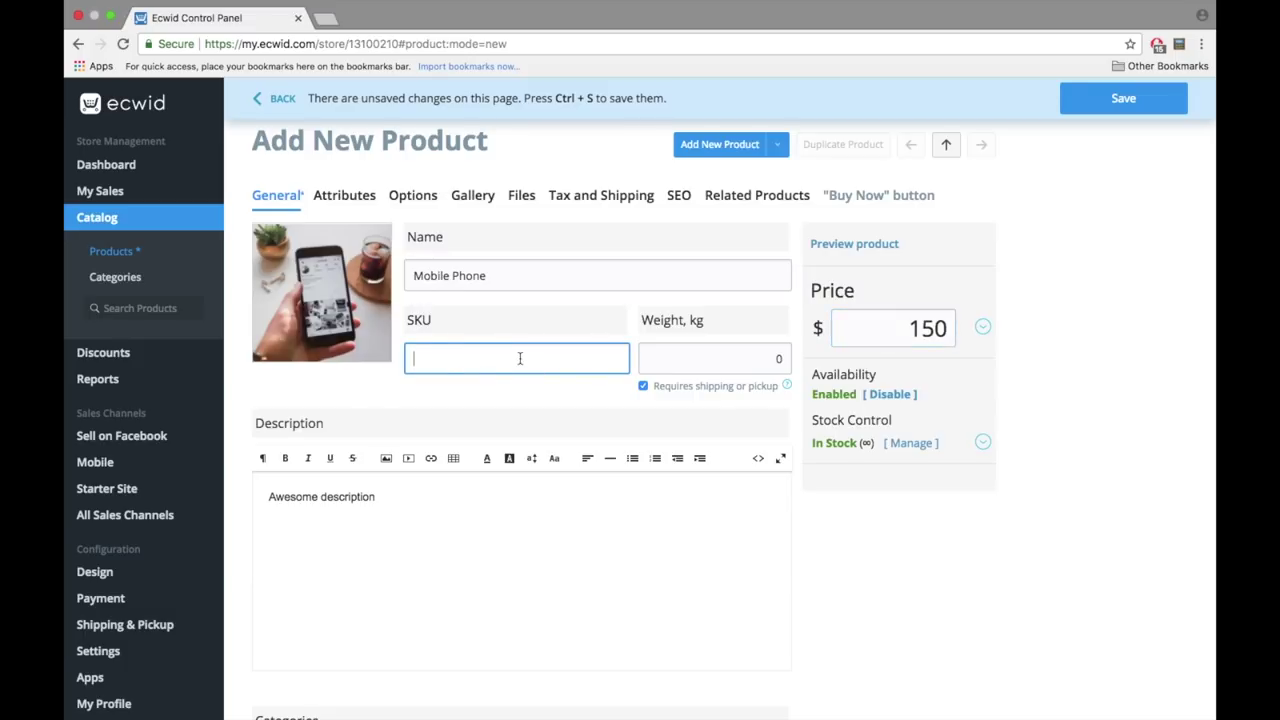
{"action": "type", "text": "0"}
{"action": "type", "text": "H01"}
{"action": "left_click", "coordinate": [713, 358]}
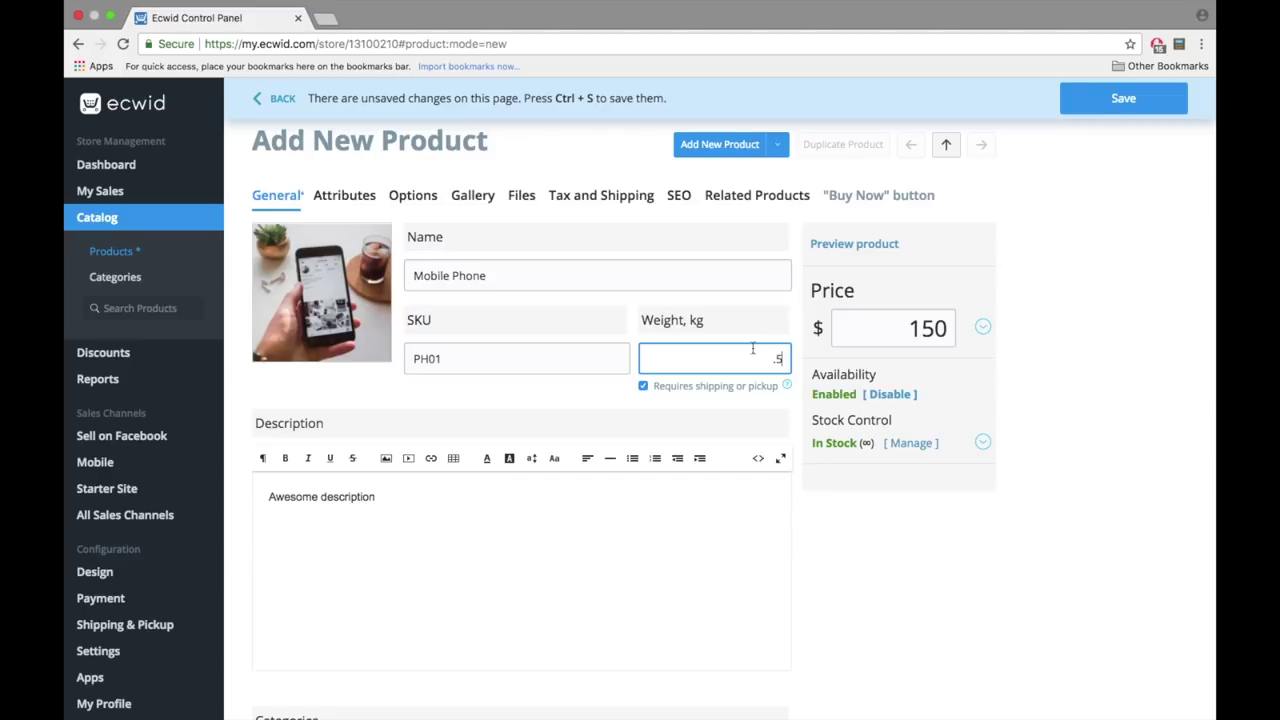
{"action": "left_click", "coordinate": [772, 405]}
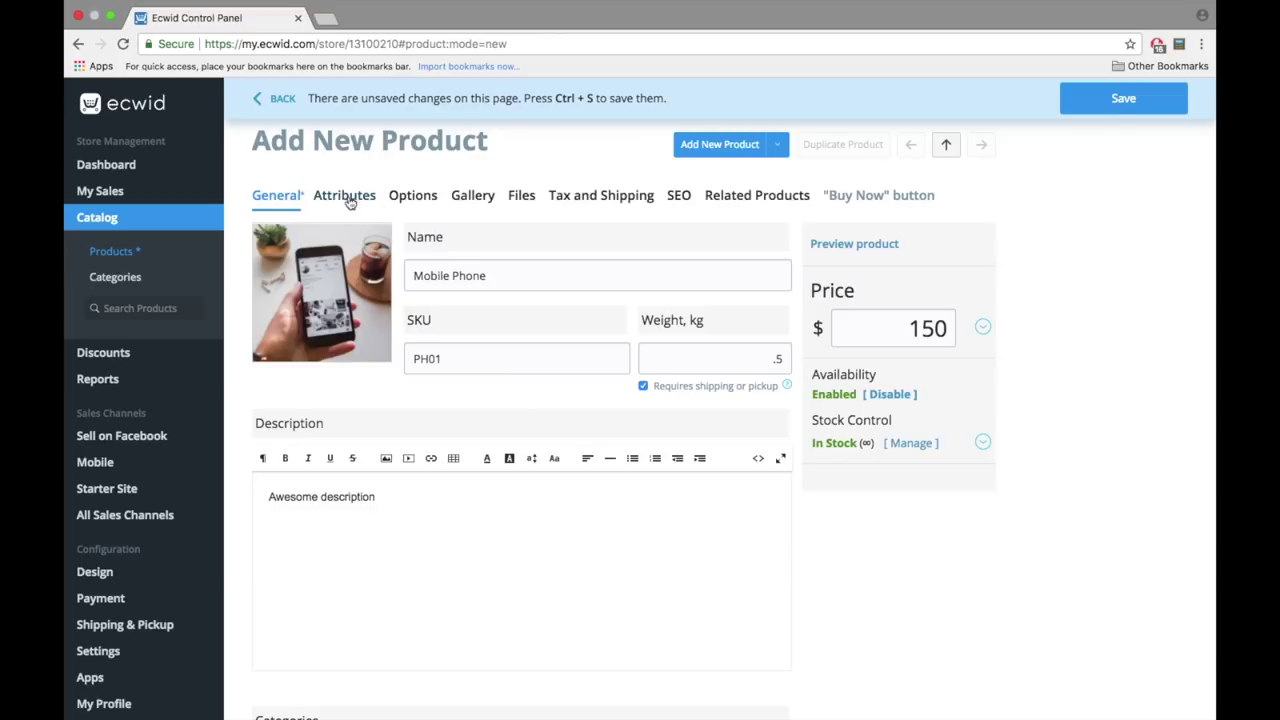
{"action": "key", "text": "ctrl+s"}
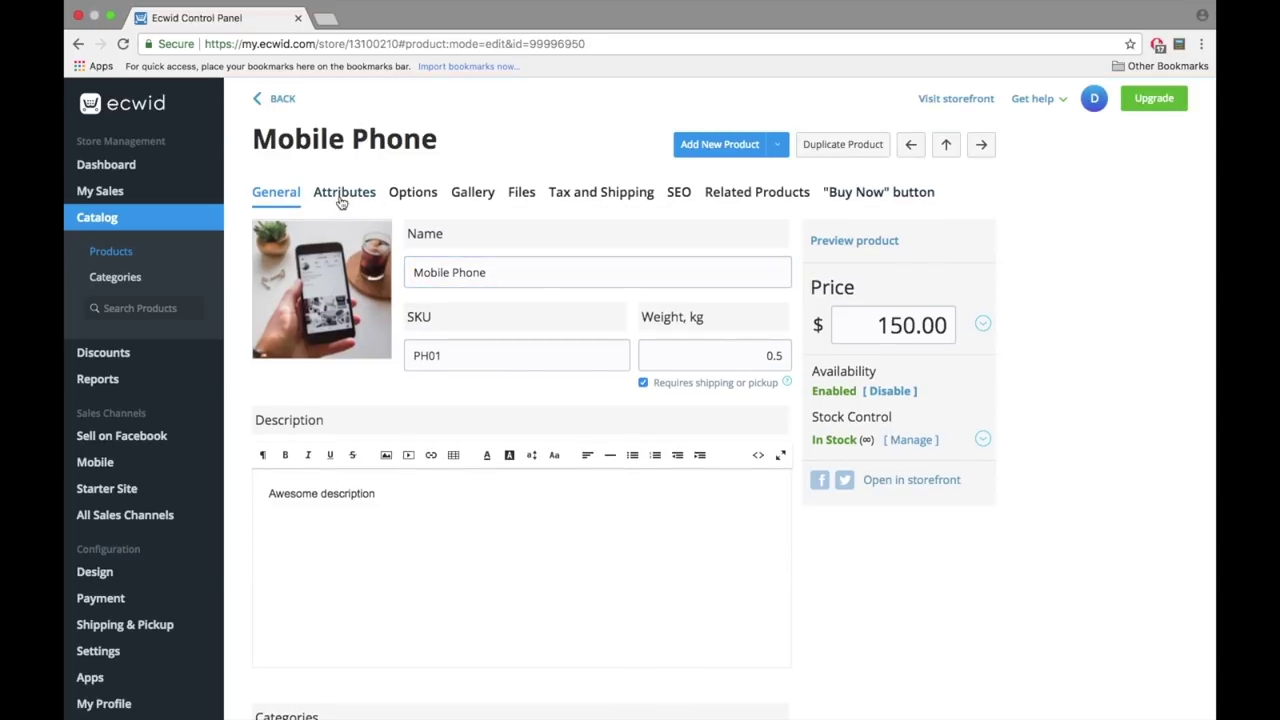
- Change the Mobile Phone product's type to Mobile Phones
{"action": "left_click", "coordinate": [352, 199]}
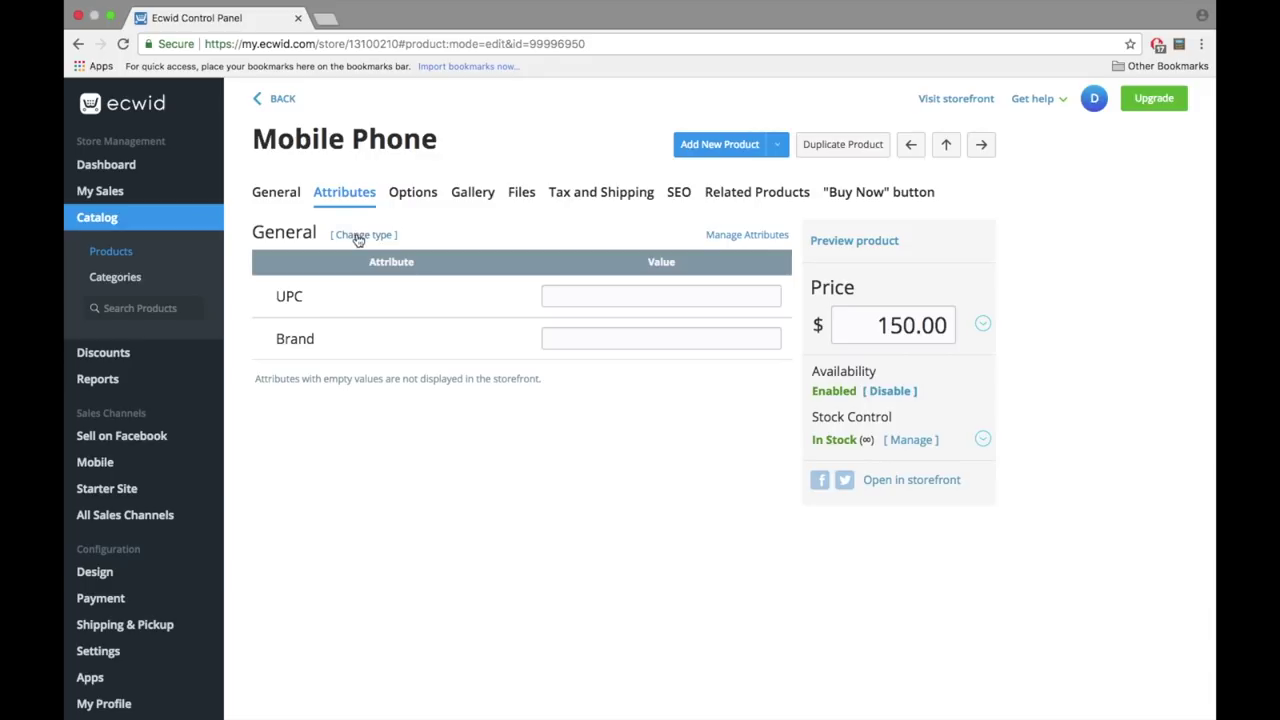
{"action": "left_click", "coordinate": [360, 238]}
{"action": "left_click", "coordinate": [285, 238]}
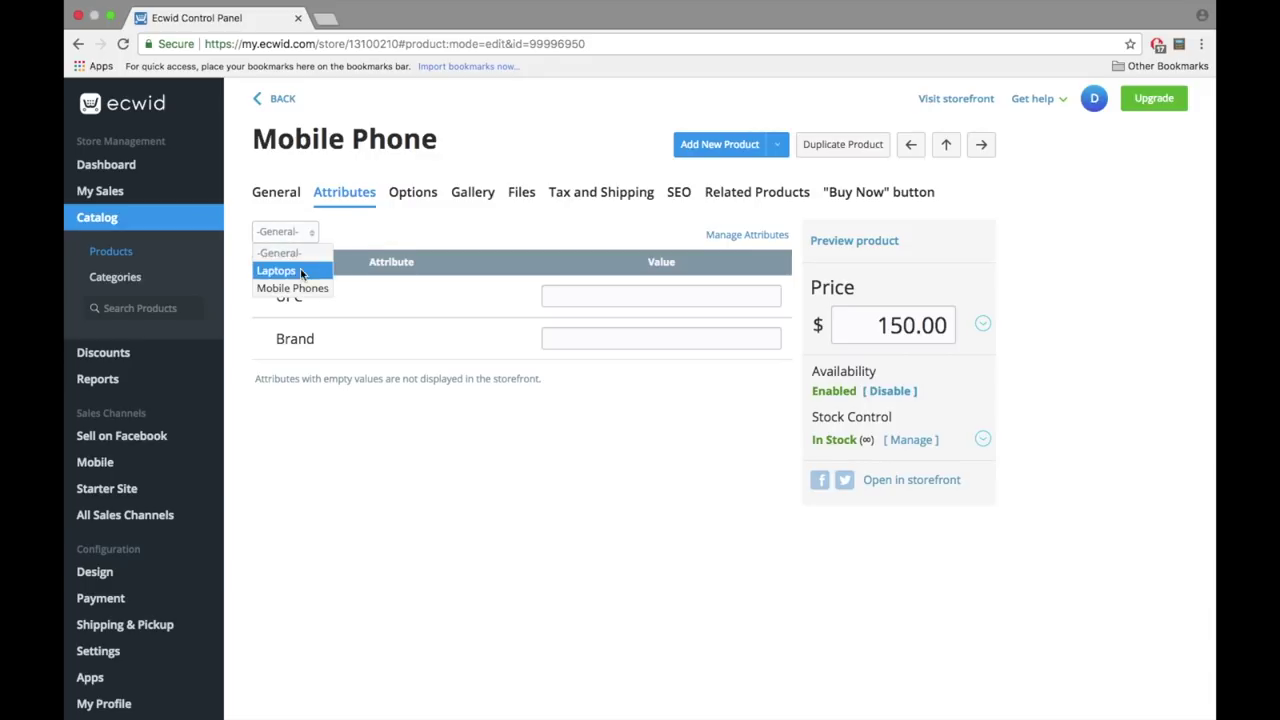
{"action": "left_click", "coordinate": [290, 287]}
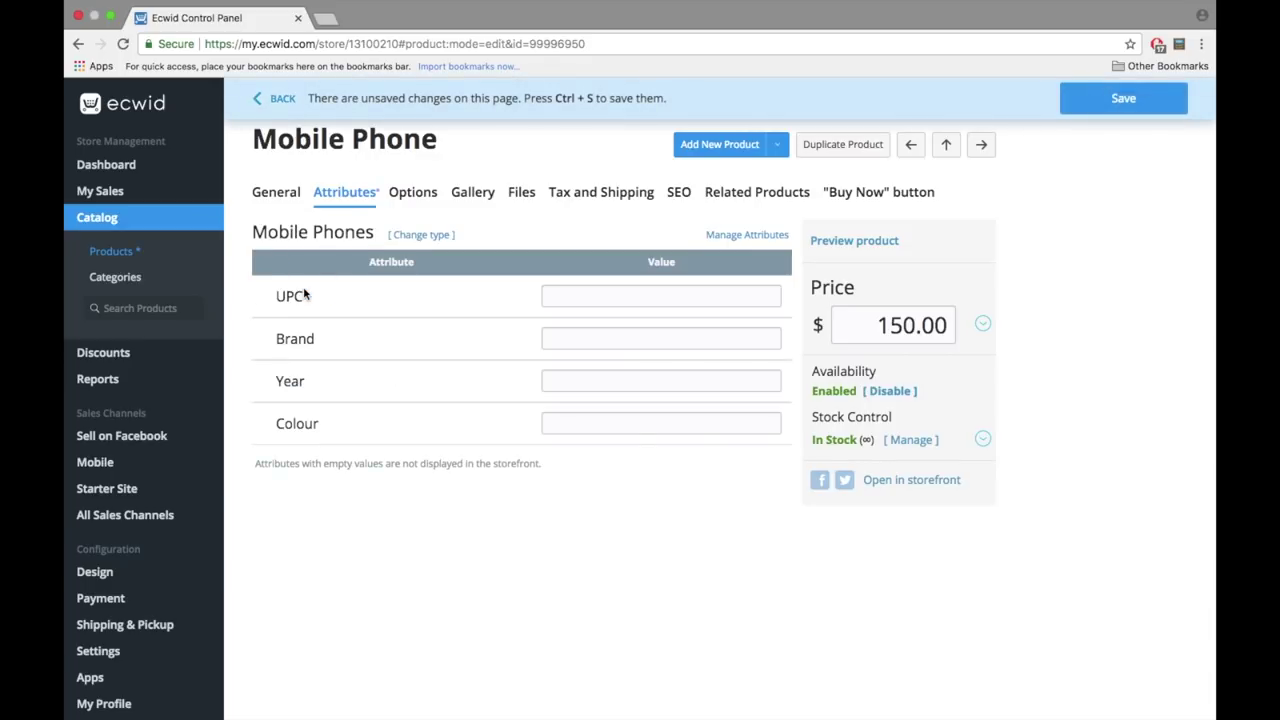
{"action": "left_click", "coordinate": [588, 298]}
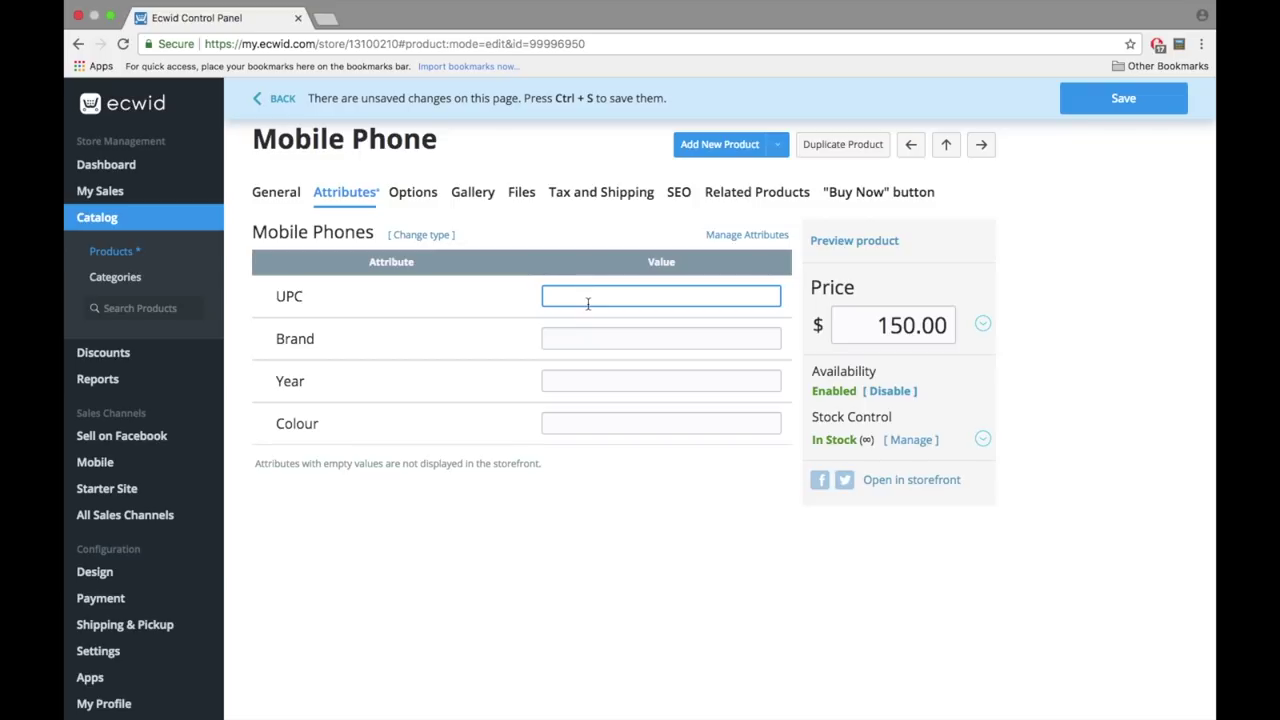
{"action": "type", "text": "783473278234"}
{"action": "left_click", "coordinate": [603, 343]}
{"action": "type", "text": "Ba"}
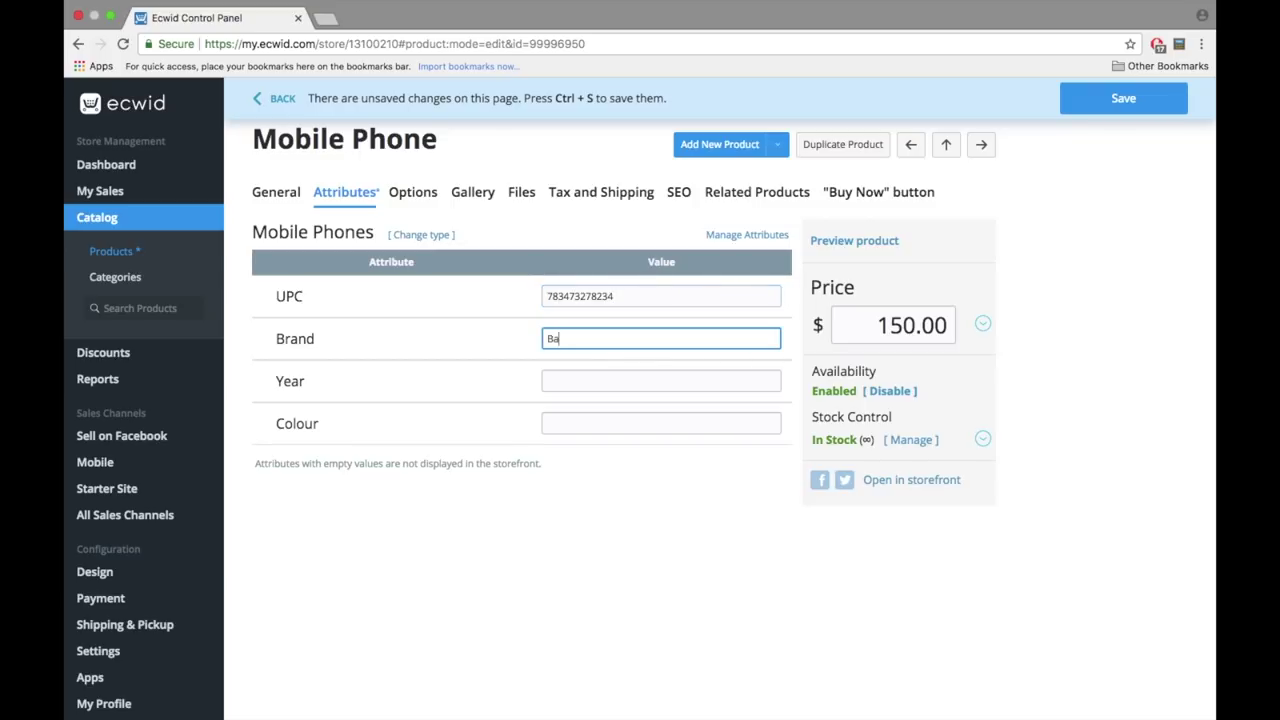
{"action": "type", "text": "nana"}
{"action": "left_click", "coordinate": [627, 371]}
{"action": "type", "text": "202"}
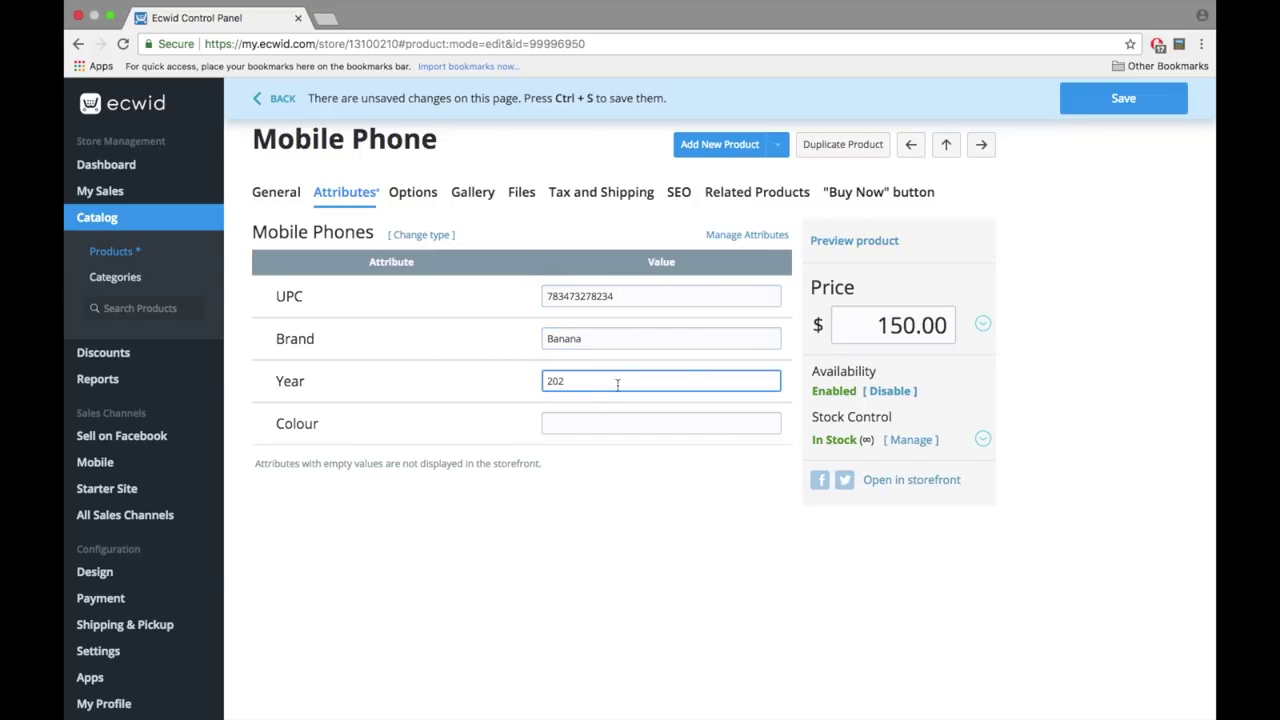
{"action": "type", "text": "0"}
{"action": "left_click", "coordinate": [588, 424]}
{"action": "type", "text": "Black"}
{"action": "left_click", "coordinate": [696, 530]}
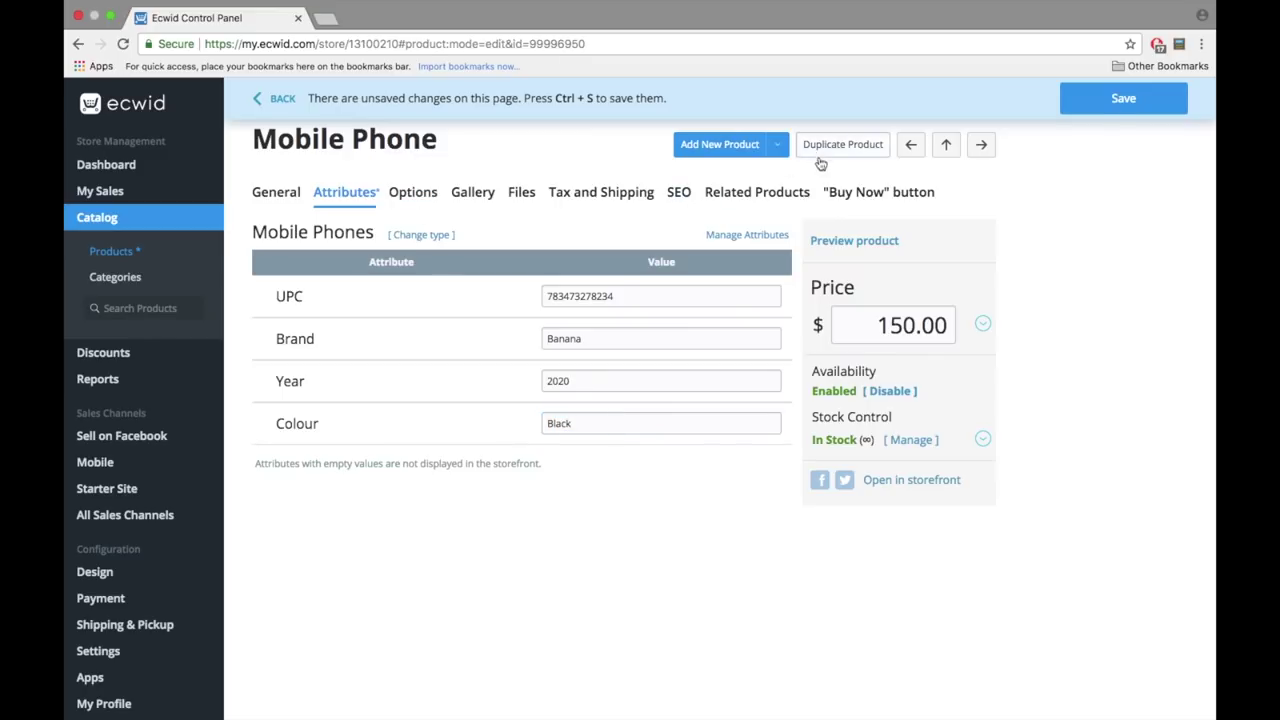
{"action": "left_click", "coordinate": [426, 194]}
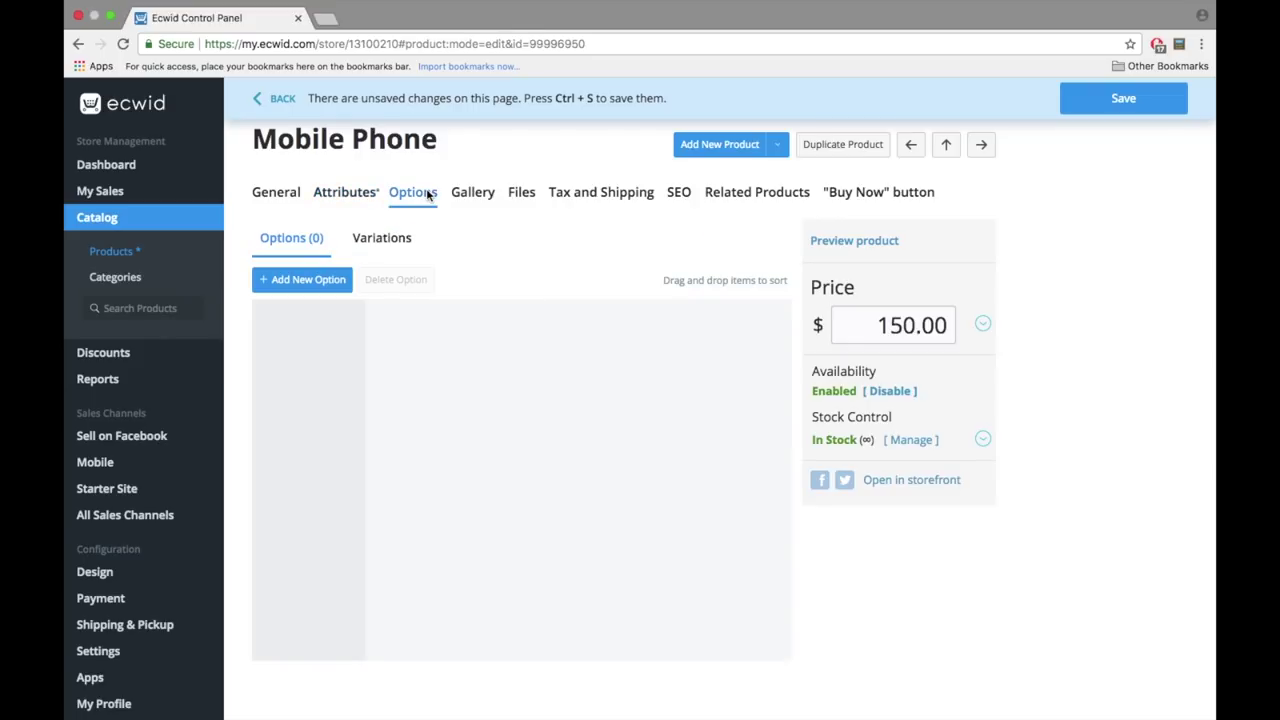
- Add a required Colour option with the choices White and Black
{"action": "left_click", "coordinate": [328, 284]}
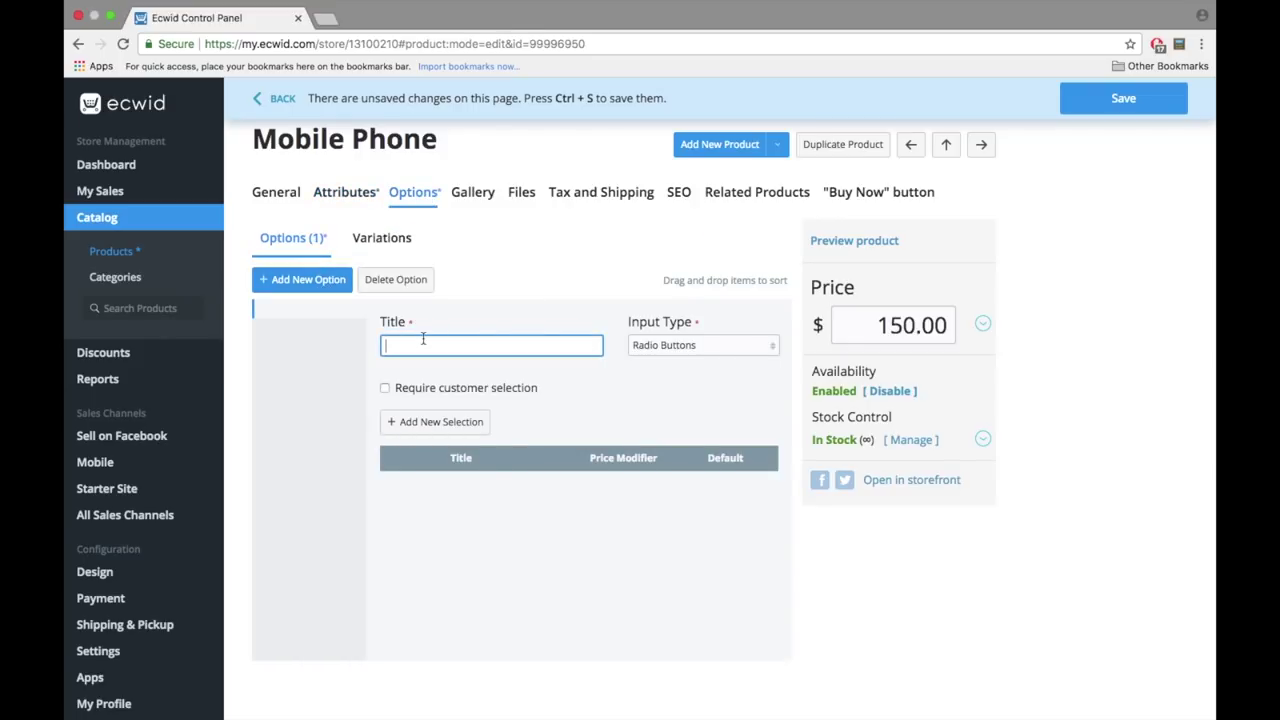
{"action": "type", "text": "Colour"}
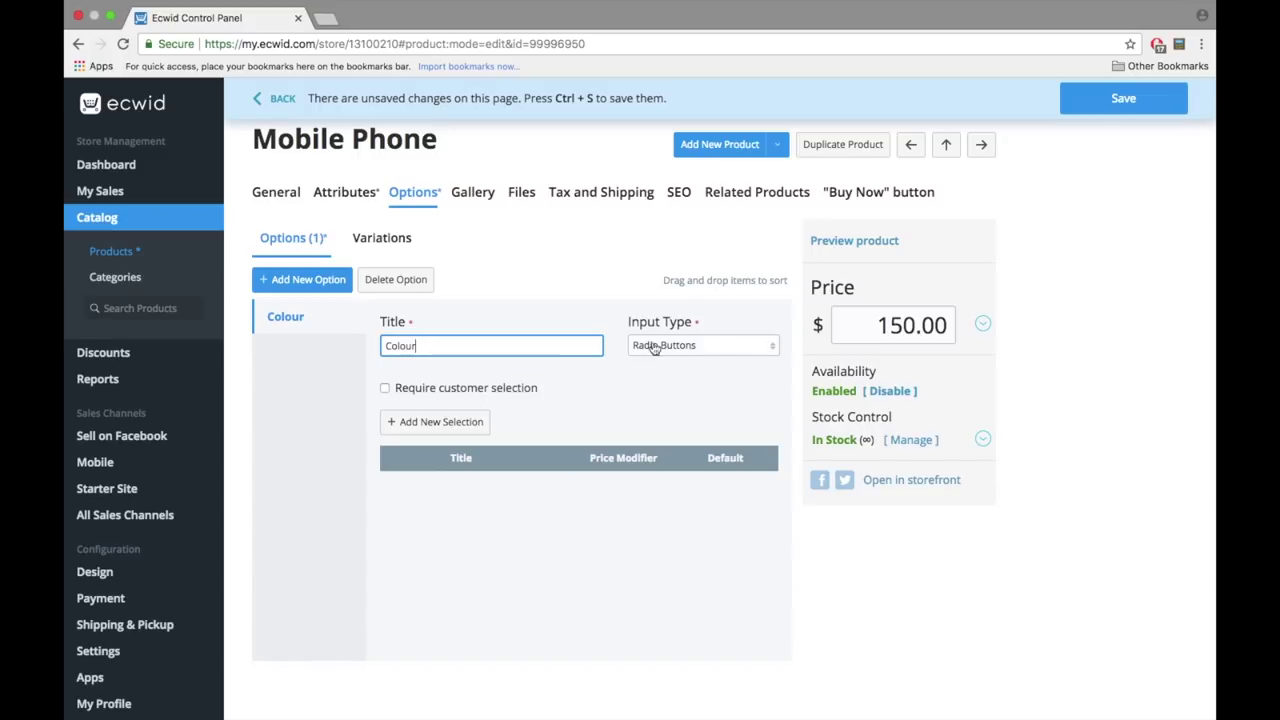
{"action": "left_click", "coordinate": [514, 390]}
{"action": "left_click", "coordinate": [465, 424]}
{"action": "type", "text": "R"}
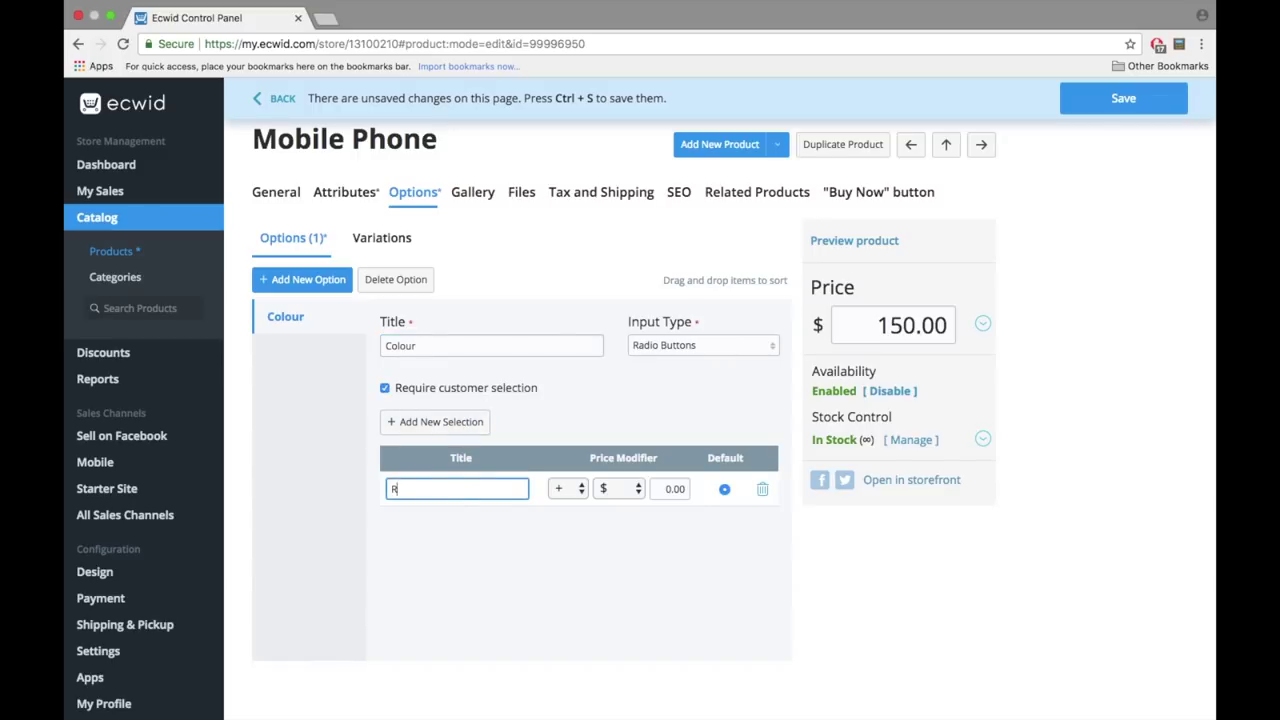
{"action": "type", "text": "ed"}
{"action": "double_click", "coordinate": [400, 489]}
{"action": "type", "text": "White"}
{"action": "left_click", "coordinate": [436, 421]}
{"action": "type", "text": "Black"}
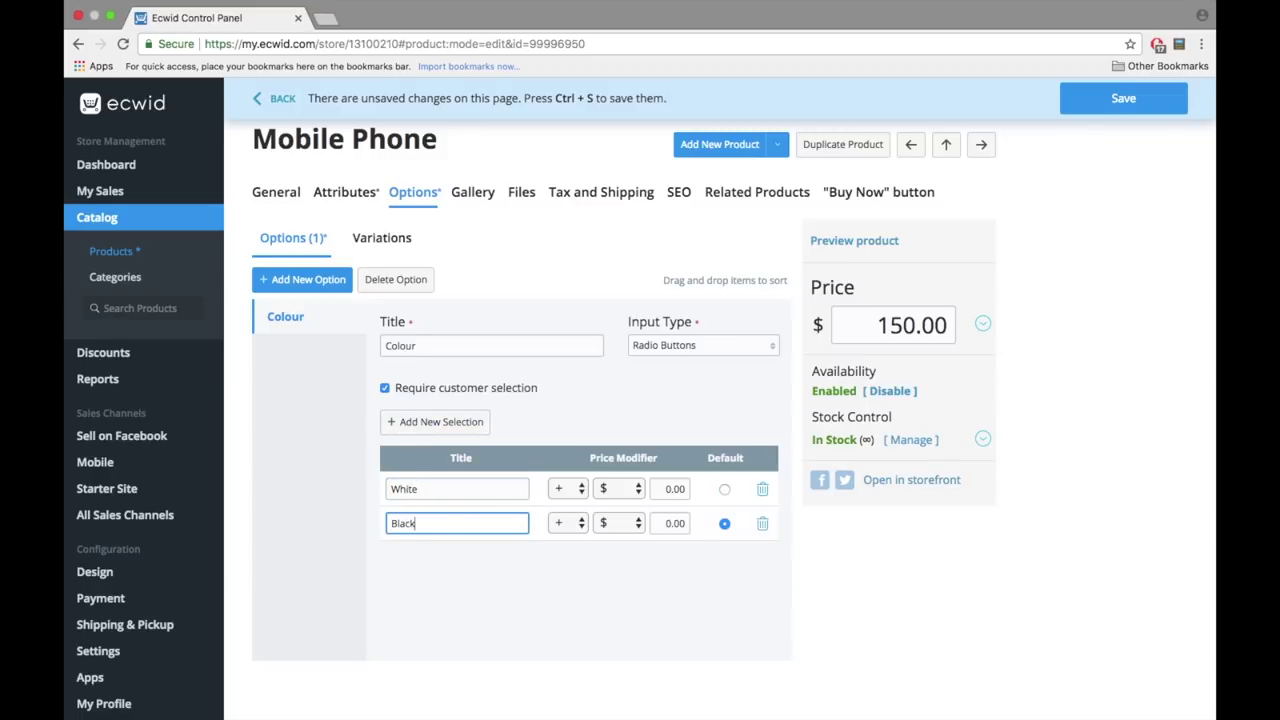
- Add a required 'Gift Wrap?' option with Yes and No, Yes carrying a 10 price modifier
{"action": "left_click", "coordinate": [318, 282]}
{"action": "type", "text": "Gift Wrap?"}
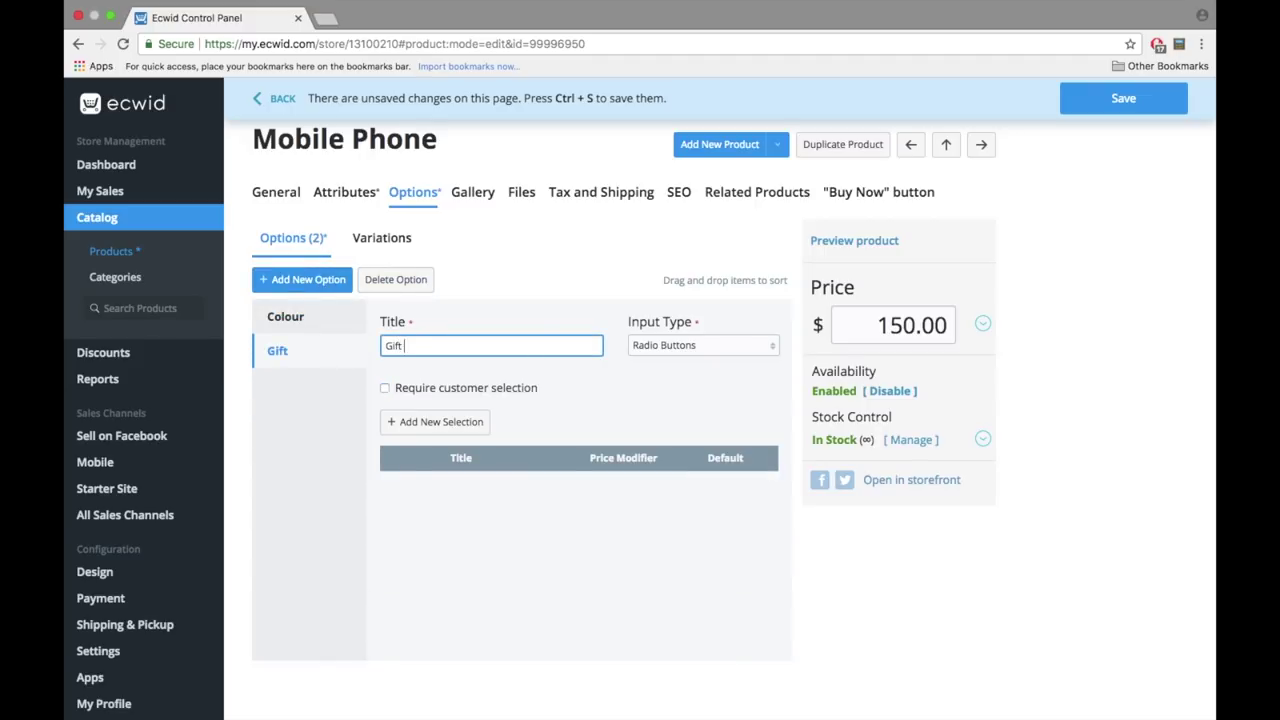
{"action": "left_click", "coordinate": [476, 392]}
{"action": "left_click", "coordinate": [445, 424]}
{"action": "type", "text": "Yes"}
{"action": "left_click", "coordinate": [441, 421]}
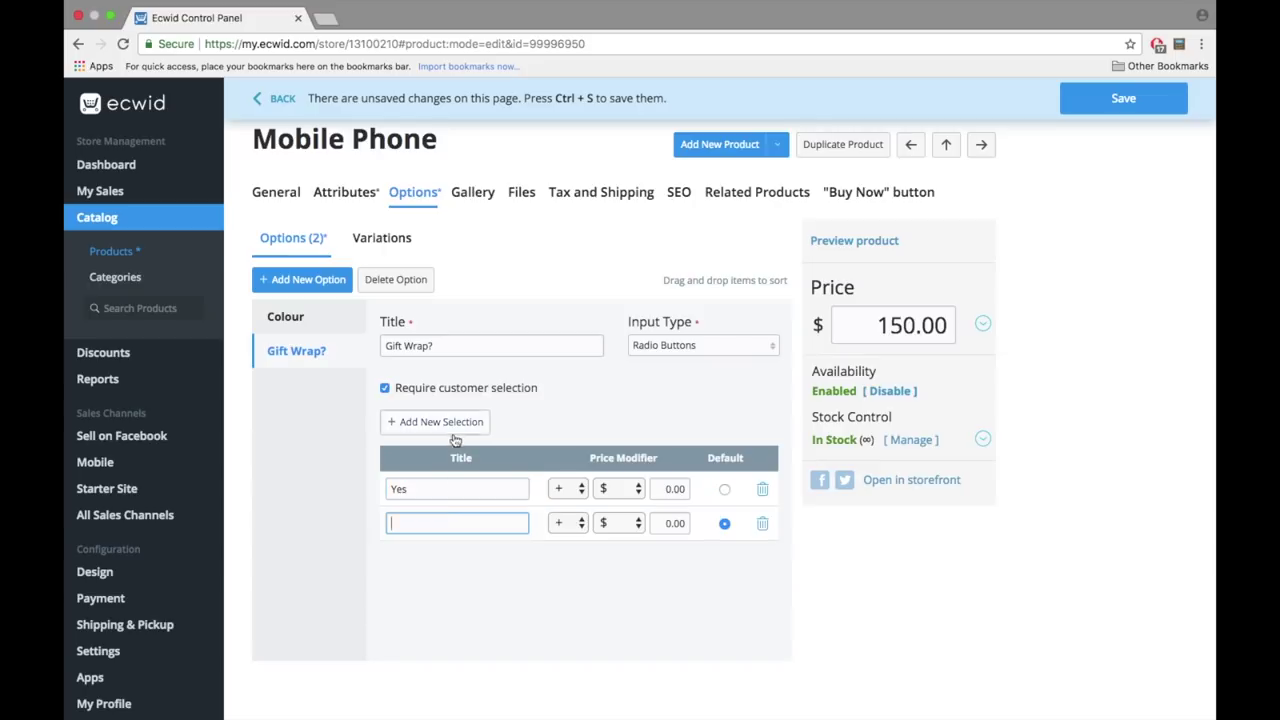
{"action": "type", "text": "No"}
{"action": "double_click", "coordinate": [398, 488]}
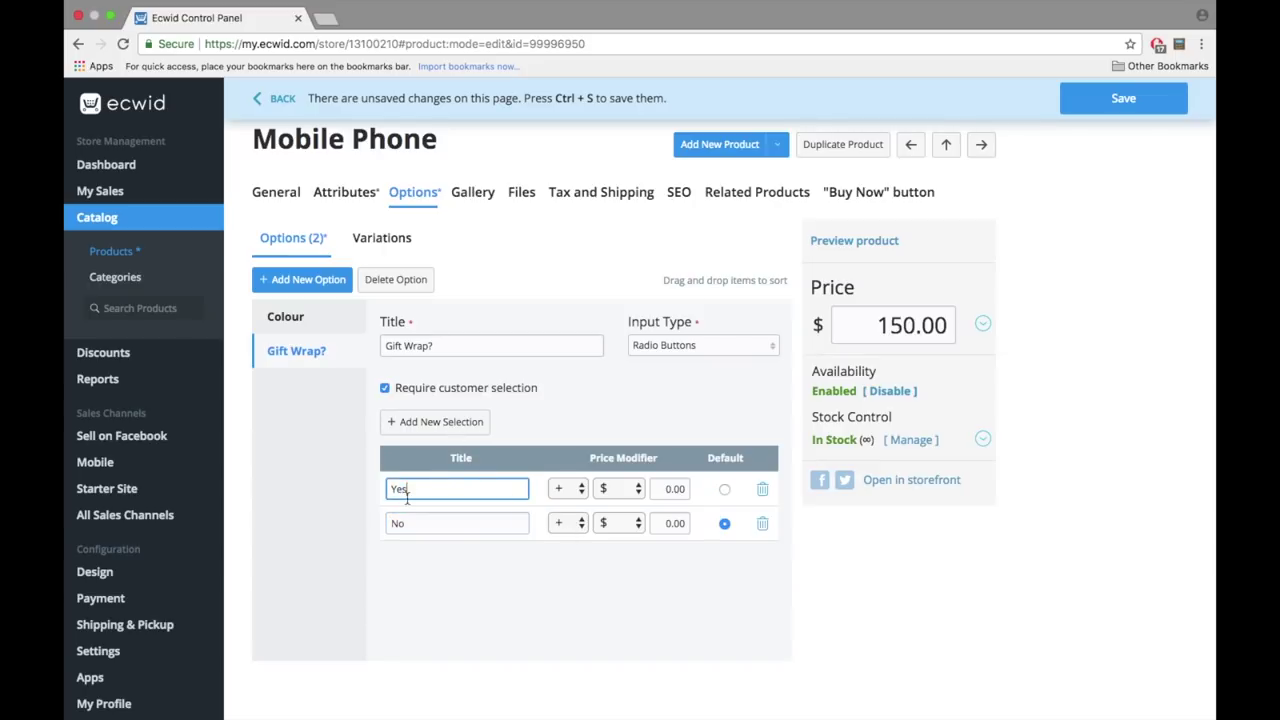
{"action": "left_click", "coordinate": [665, 488]}
{"action": "type", "text": "10"}
- Add an optional 'Gift Note' option as a free text field
{"action": "left_click", "coordinate": [307, 280]}
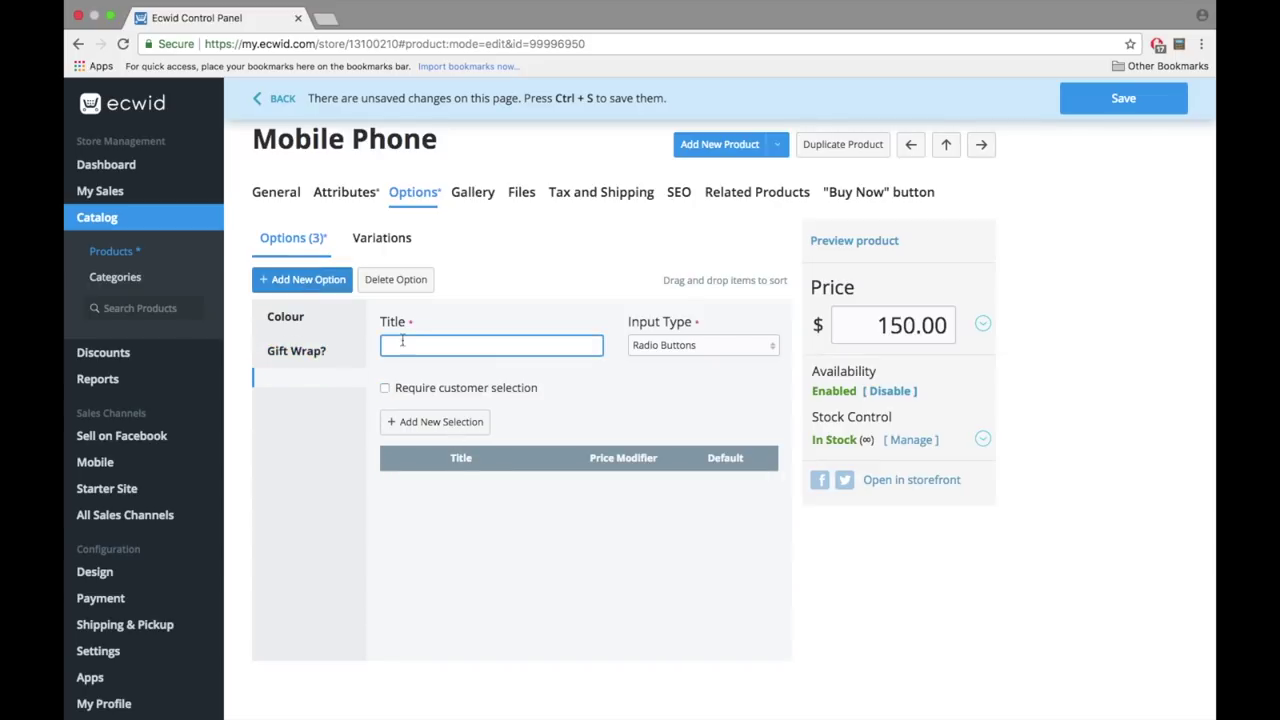
{"action": "type", "text": "Gift Note"}
{"action": "left_click", "coordinate": [668, 345]}
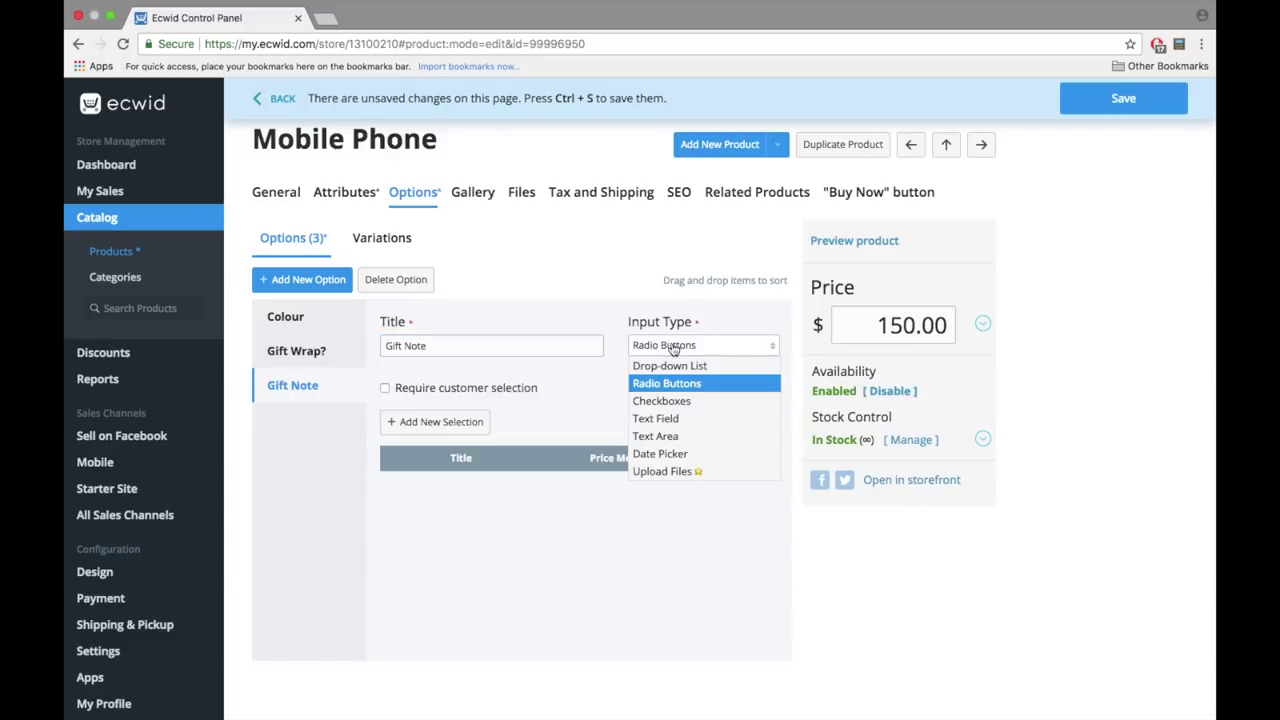
{"action": "left_click", "coordinate": [668, 420]}
{"action": "left_click", "coordinate": [449, 387]}
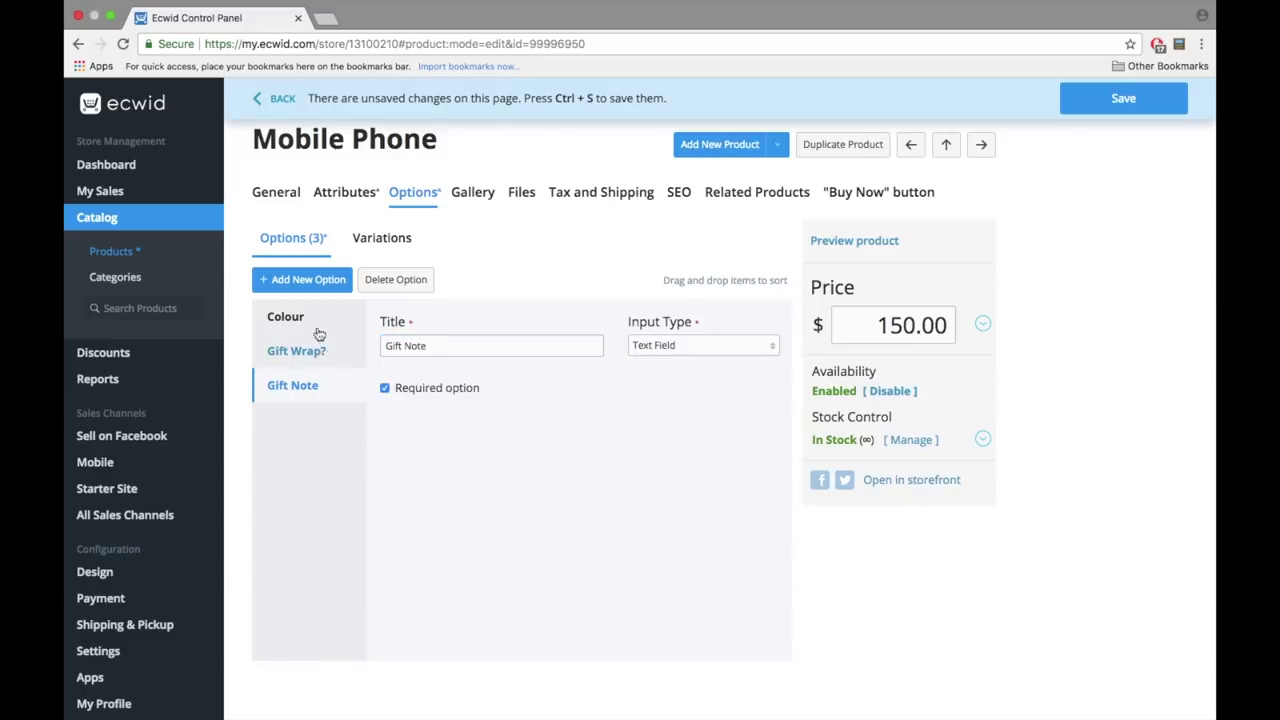
{"action": "left_click", "coordinate": [305, 320]}
{"action": "left_click", "coordinate": [350, 389]}
{"action": "left_click", "coordinate": [412, 389]}
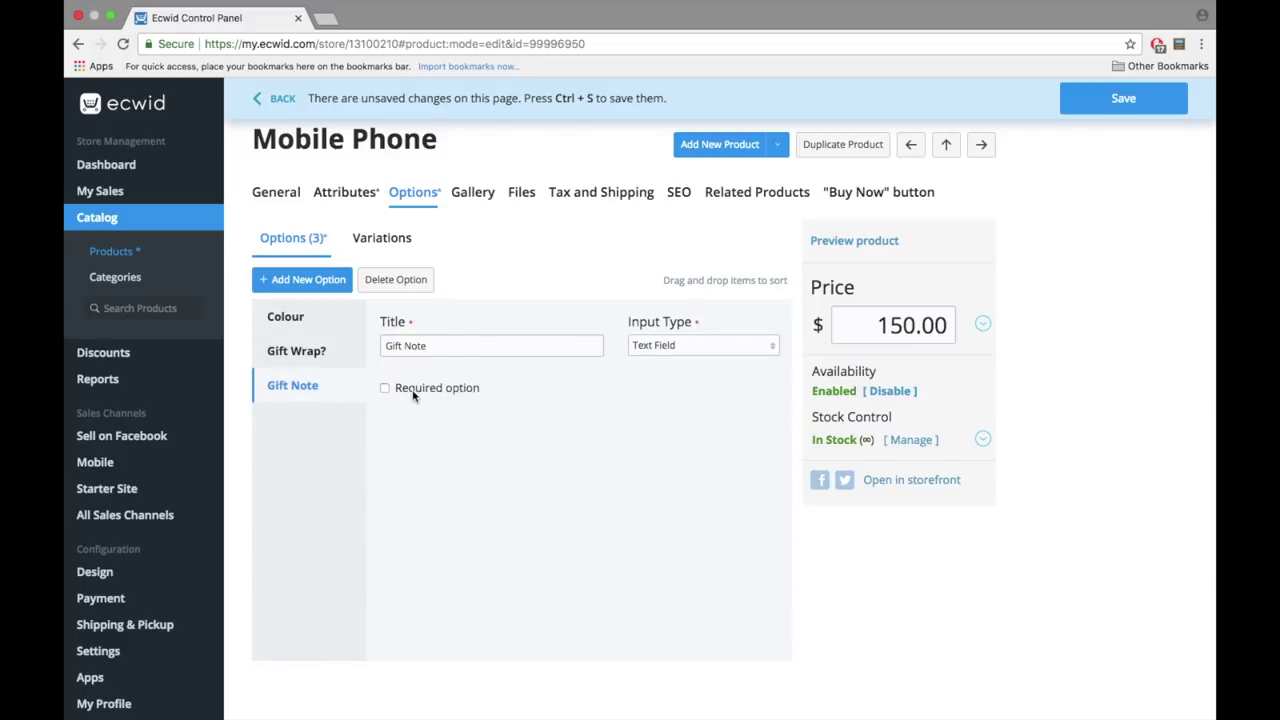
- Review the Colour option and save the product's options
{"action": "left_click", "coordinate": [330, 316]}
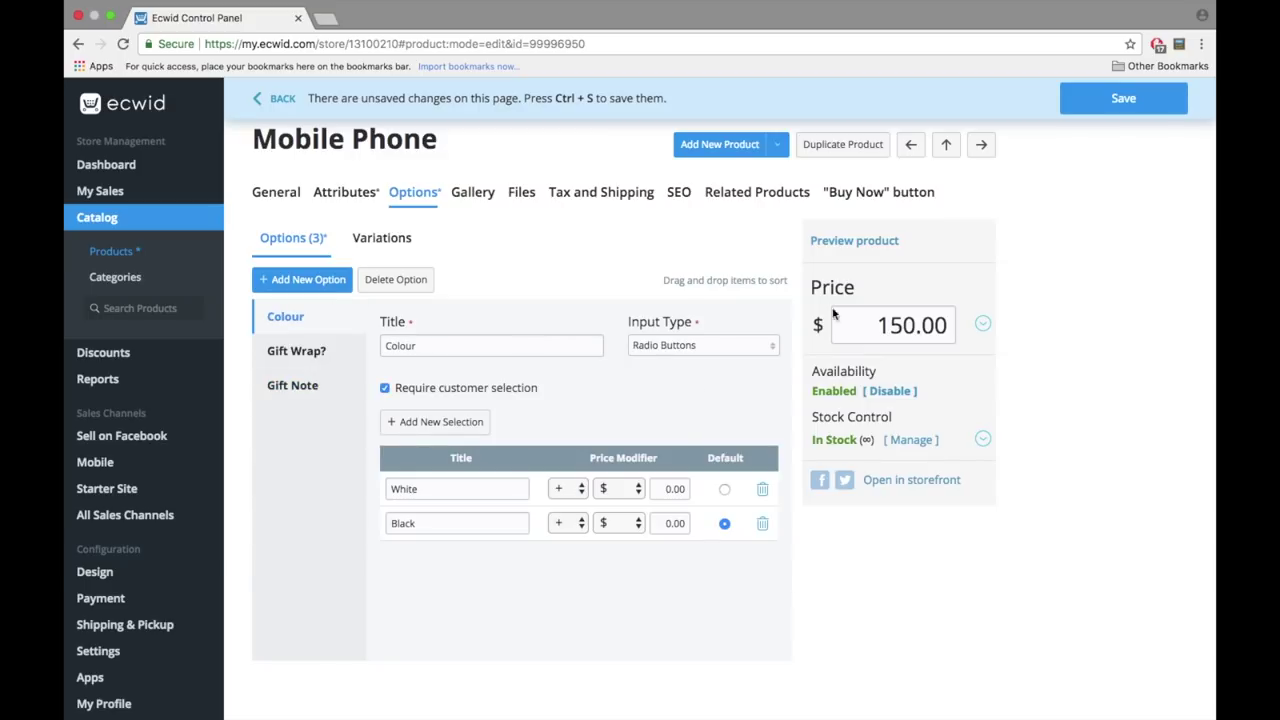
{"action": "left_click", "coordinate": [1120, 100]}
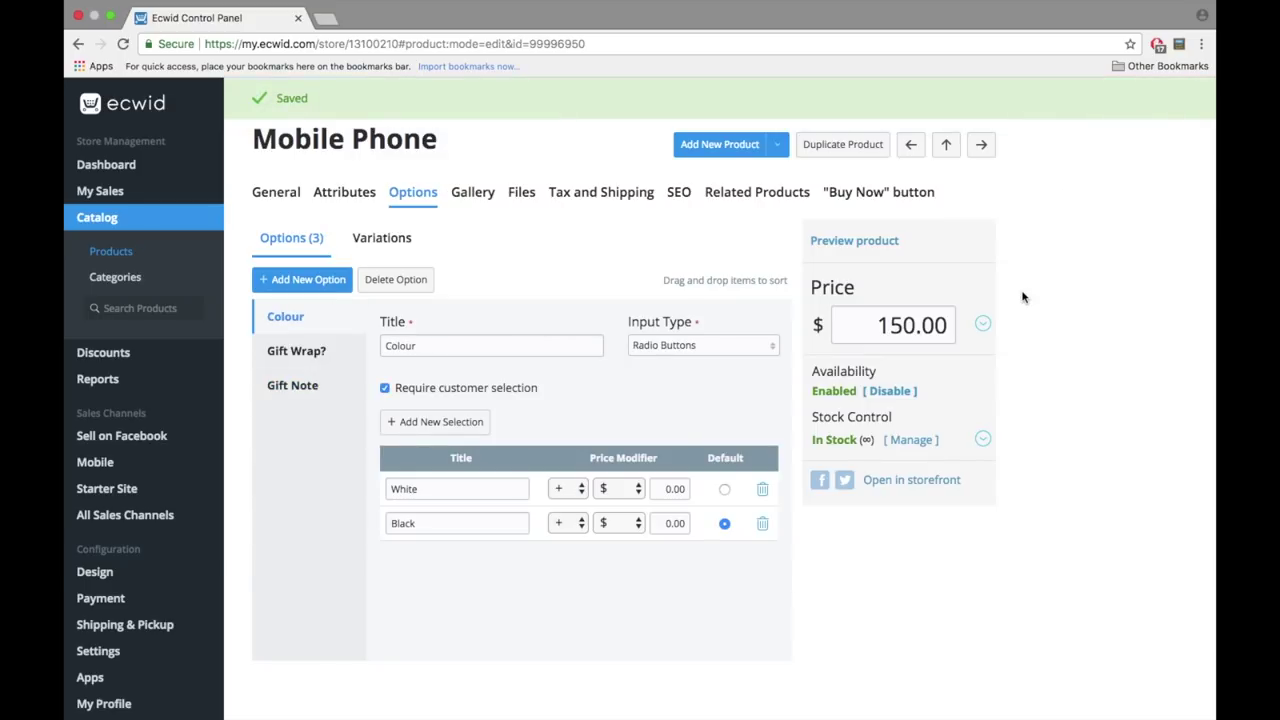
{"action": "left_click", "coordinate": [521, 192]}
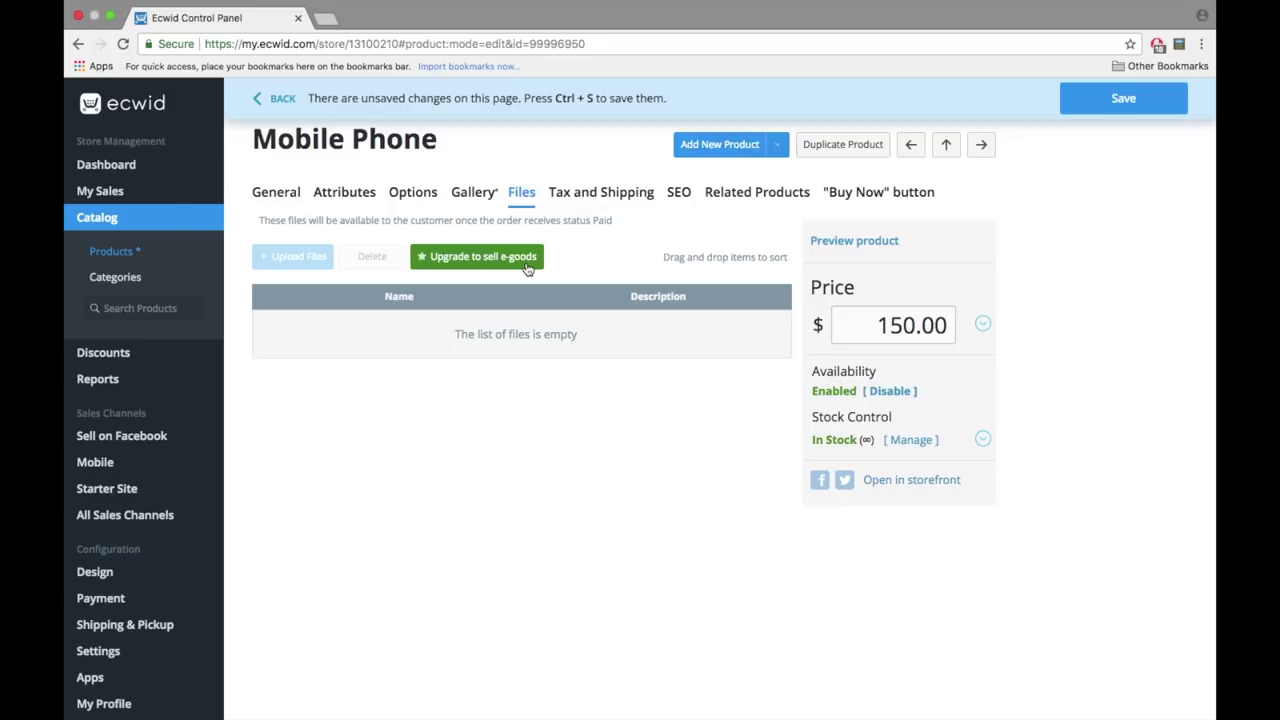
- Set the Mobile Phone's shipping rate to Free shipping on the Tax and Shipping tab
{"action": "left_click", "coordinate": [605, 200]}
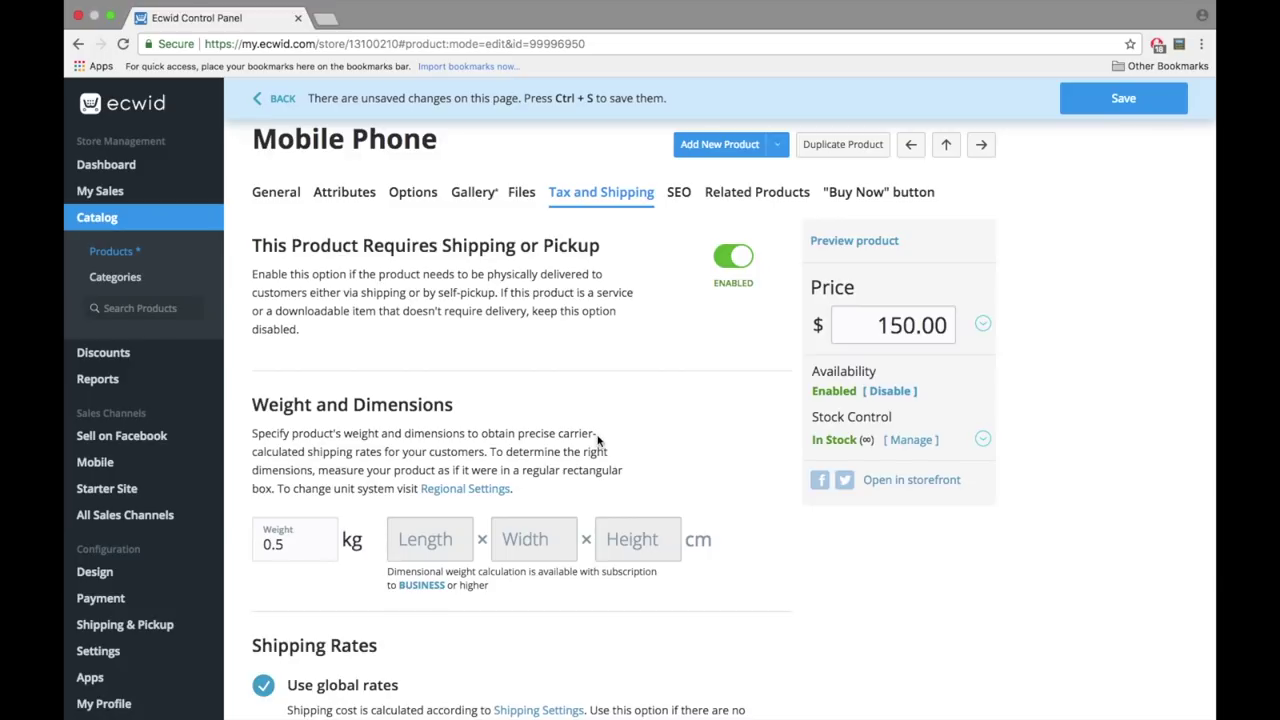
{"action": "scroll", "coordinate": [597, 440], "scroll_direction": "down", "scroll_amount": 5}
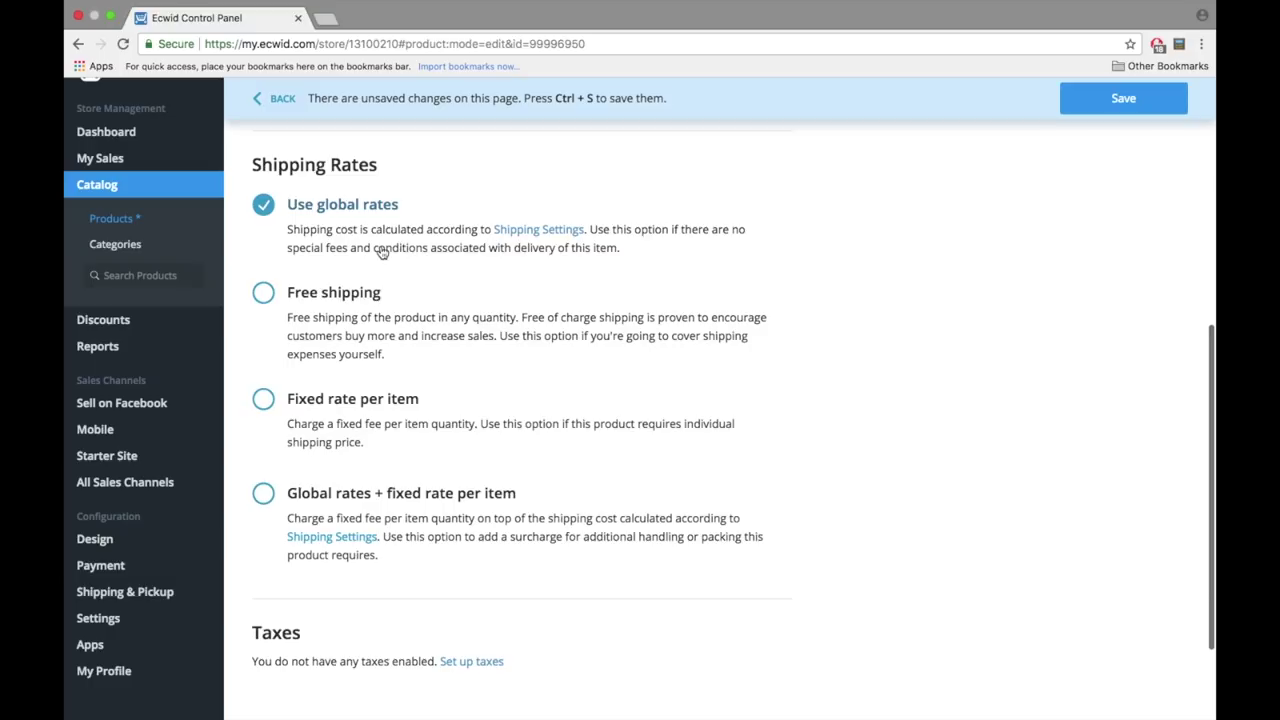
{"action": "left_click", "coordinate": [265, 295]}
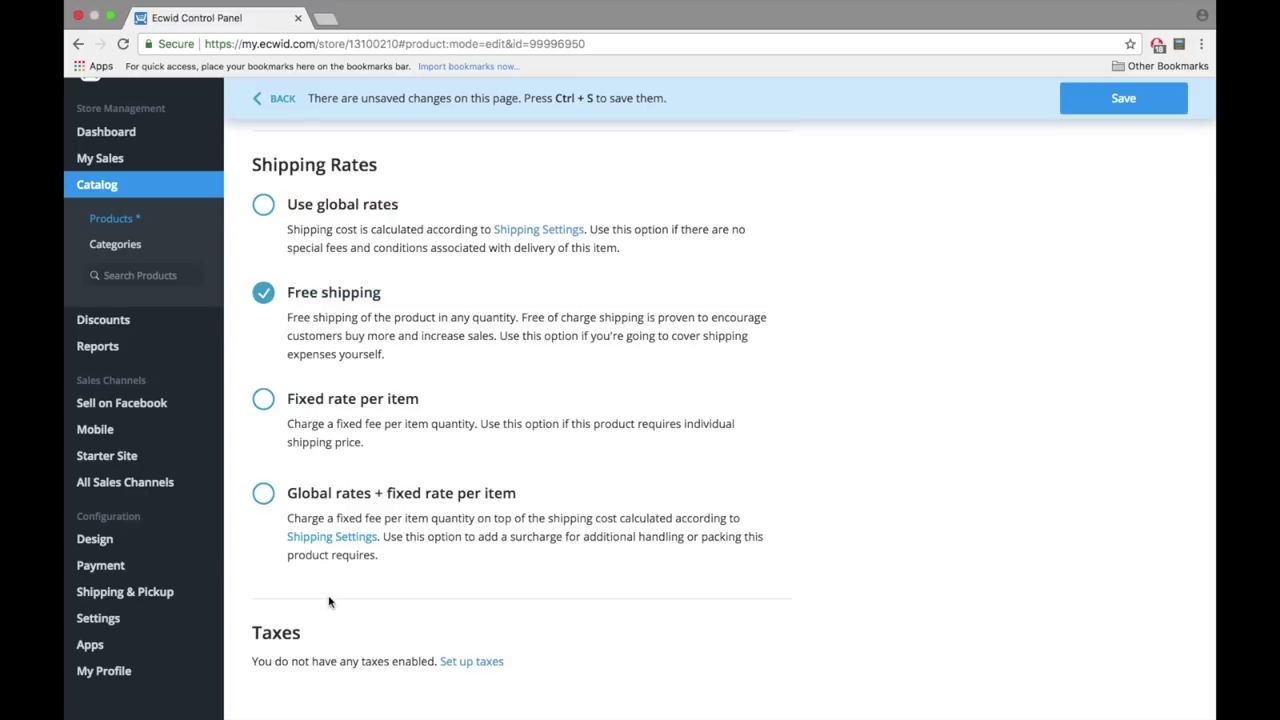
{"action": "scroll", "coordinate": [329, 612], "scroll_direction": "down", "scroll_amount": 3}
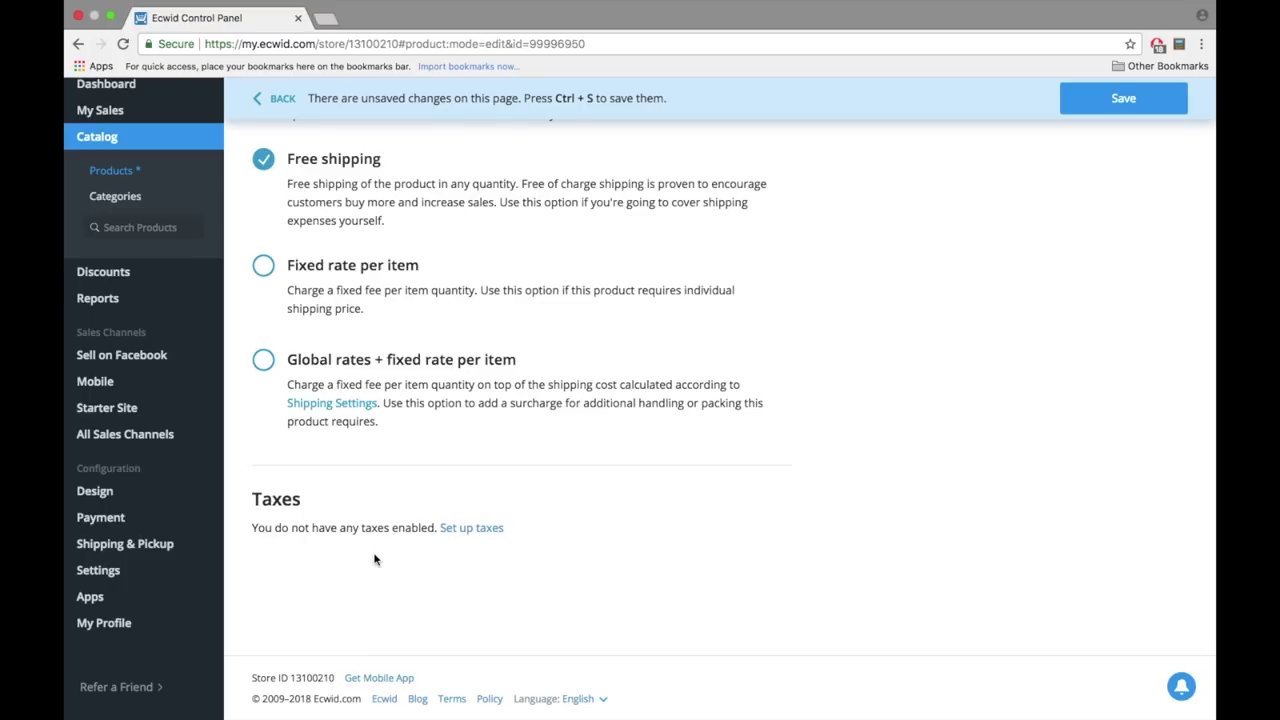
{"action": "scroll", "coordinate": [375, 559], "scroll_direction": "up", "scroll_amount": 15}
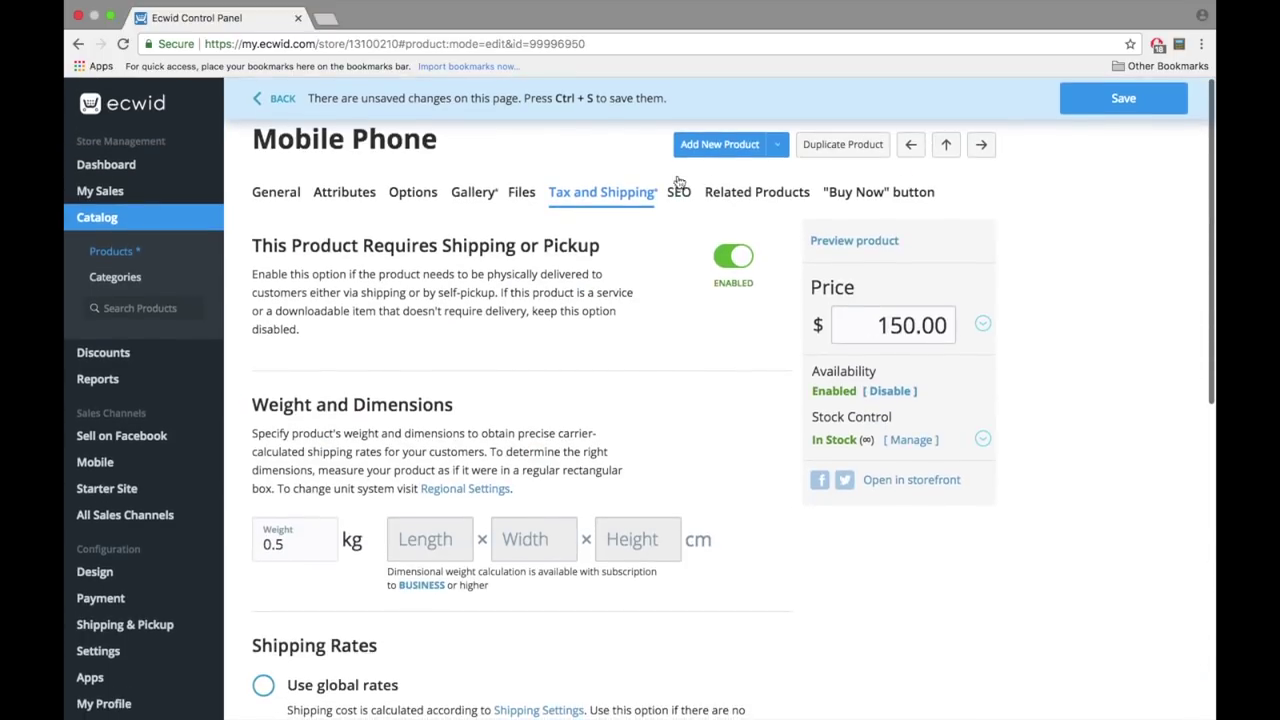
- Open the Mobile Phone's Related Products settings and close the product picker without assigning any
{"action": "left_click", "coordinate": [685, 196]}
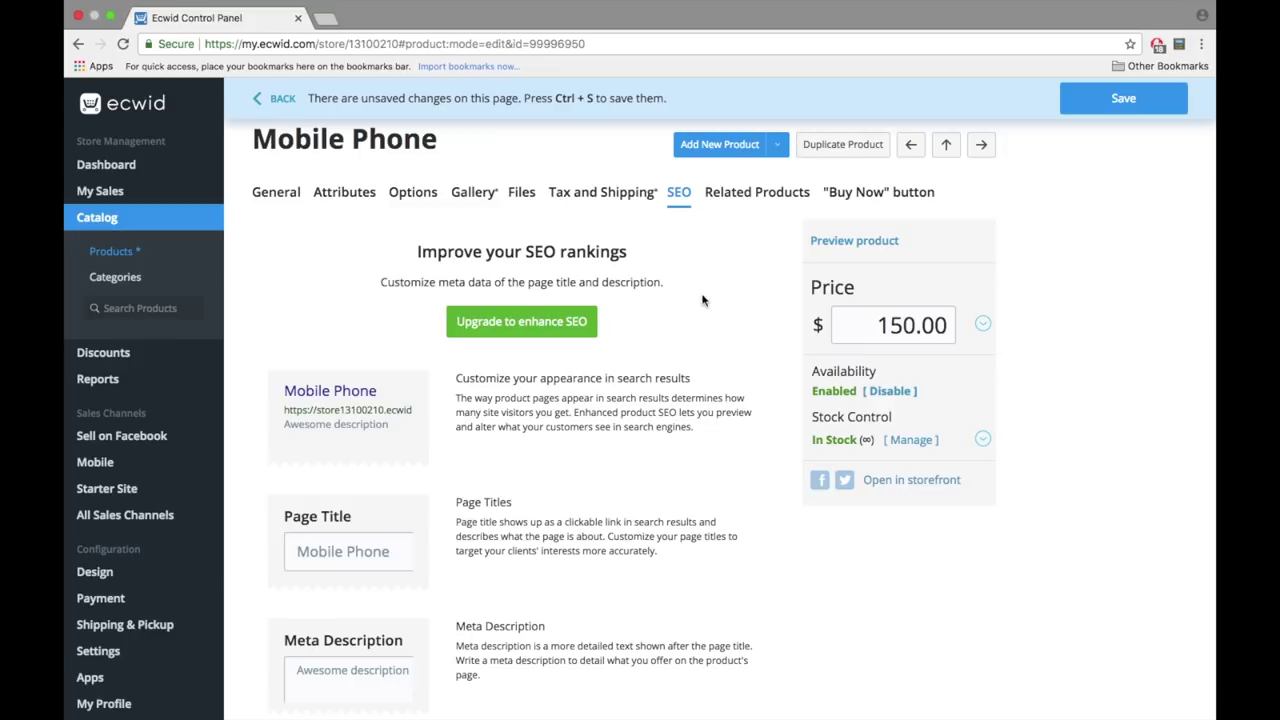
{"action": "left_click", "coordinate": [746, 196]}
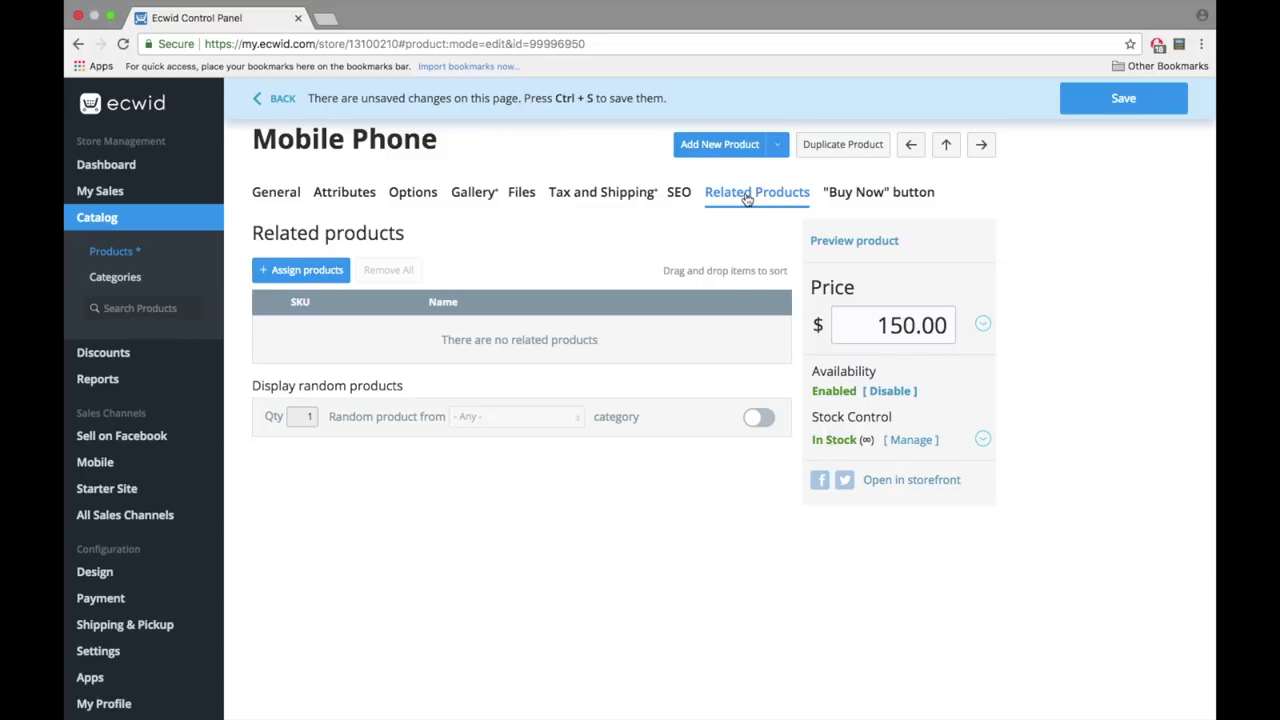
{"action": "left_click", "coordinate": [300, 276]}
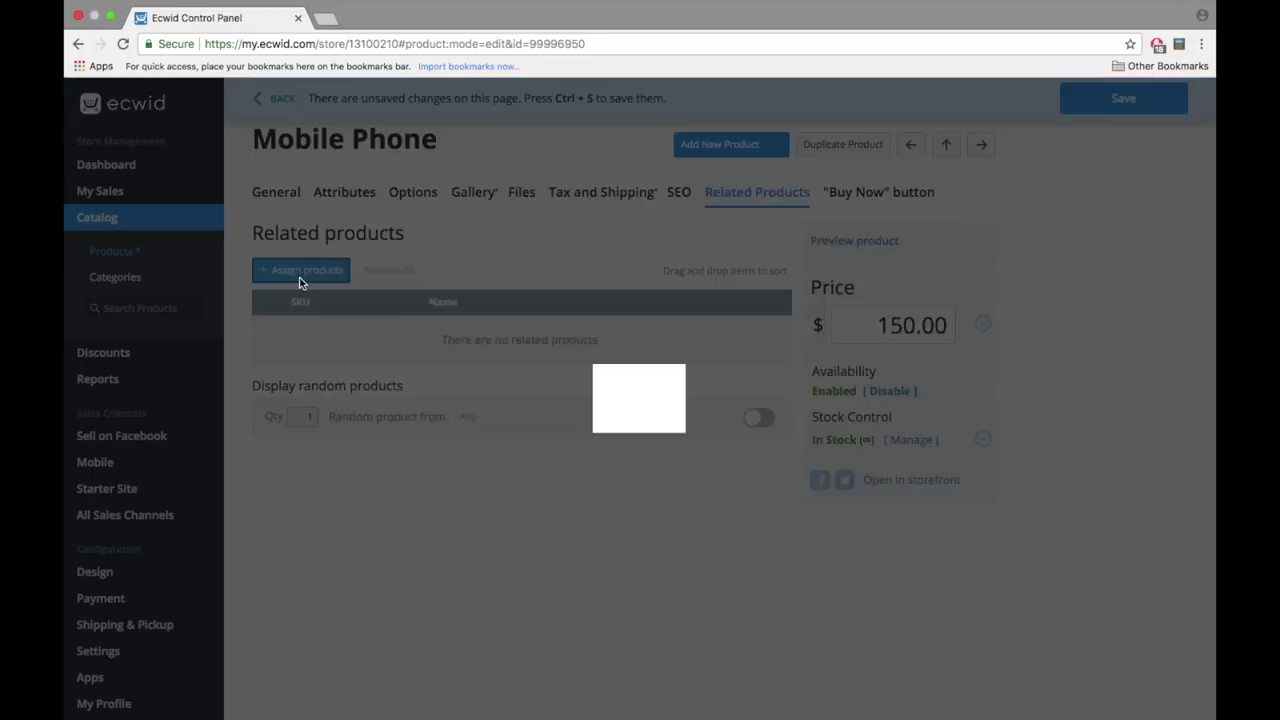
{"action": "left_click", "coordinate": [372, 226]}
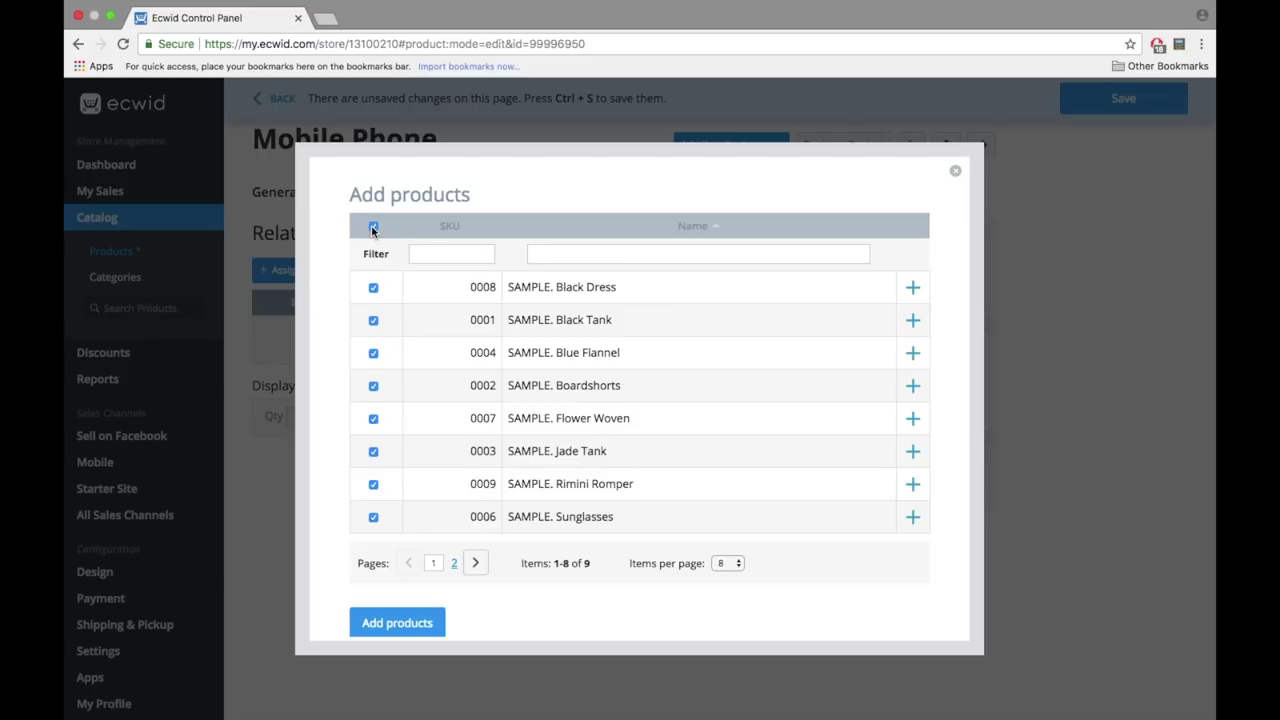
{"action": "left_click", "coordinate": [372, 227]}
{"action": "left_click", "coordinate": [373, 287]}
{"action": "left_click", "coordinate": [373, 320]}
{"action": "left_click", "coordinate": [955, 170]}
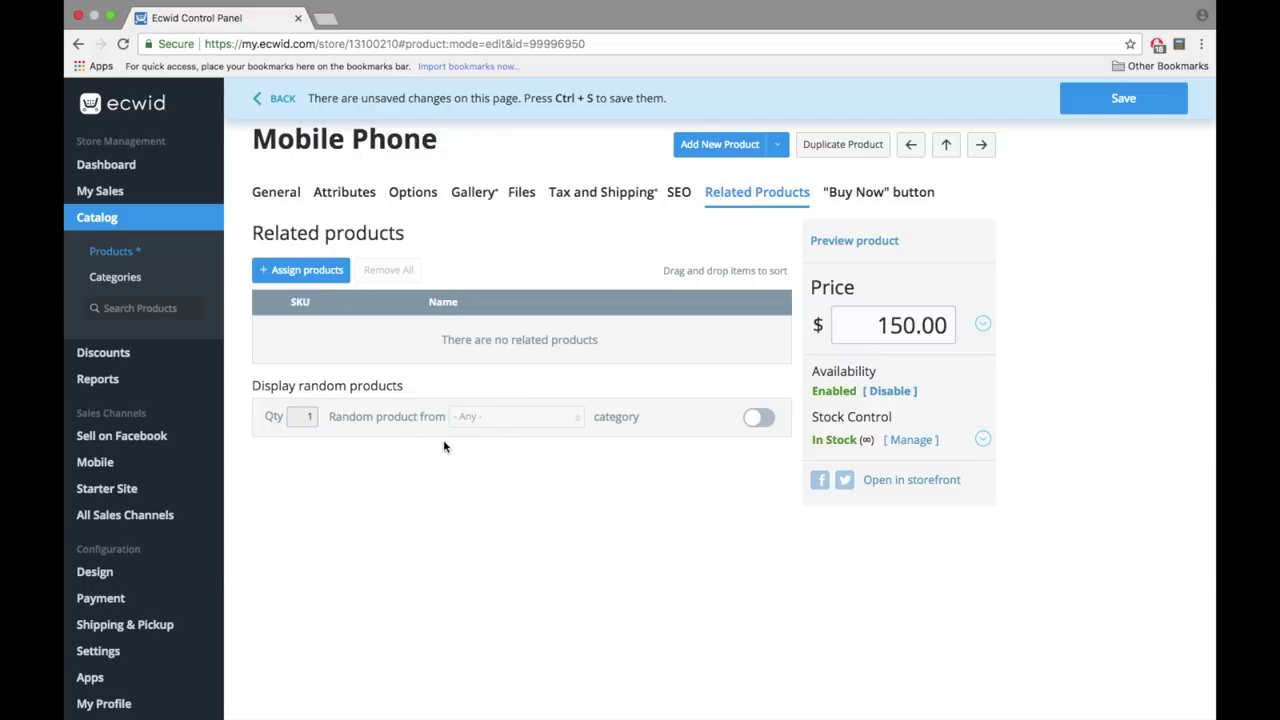
- Enable random related products from Phones with quantity 5, then switch the option off
{"action": "left_click_drag", "start_coordinate": [331, 418], "coordinate": [450, 418]}
{"action": "left_click", "coordinate": [479, 467]}
{"action": "left_click", "coordinate": [758, 417]}
{"action": "left_click", "coordinate": [549, 417]}
{"action": "left_click", "coordinate": [537, 473]}
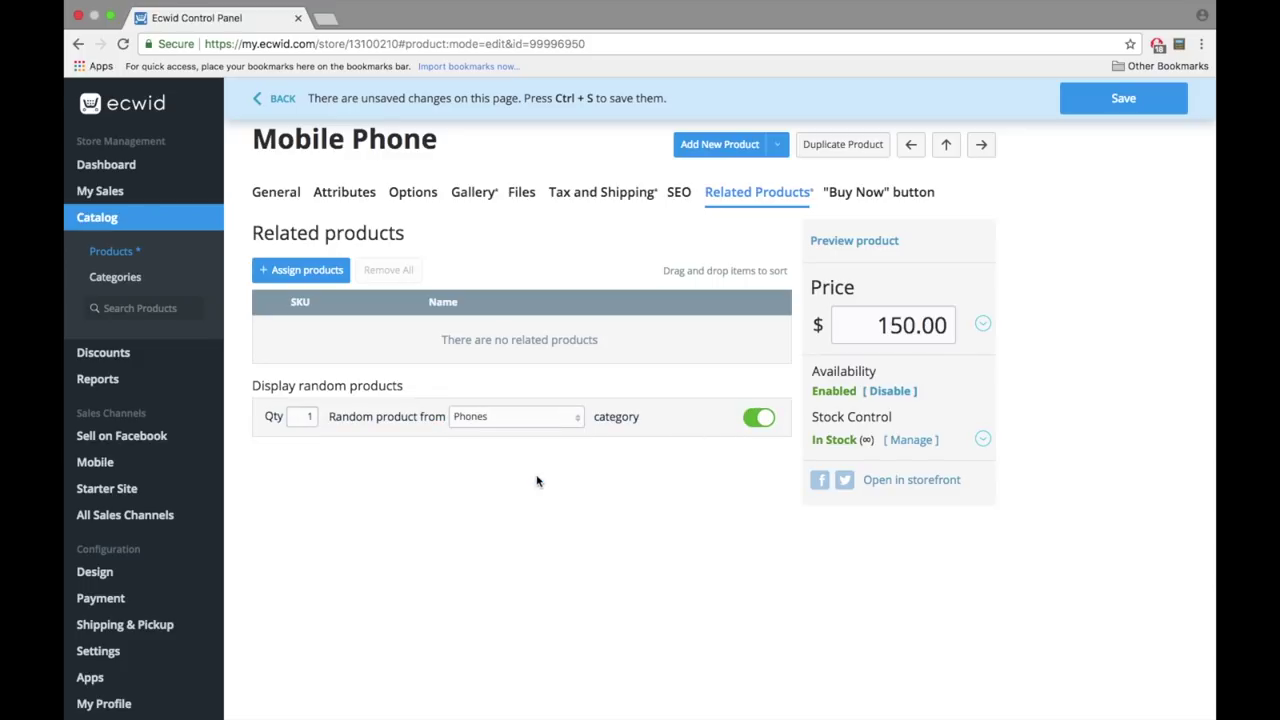
{"action": "double_click", "coordinate": [307, 419]}
{"action": "type", "text": "5"}
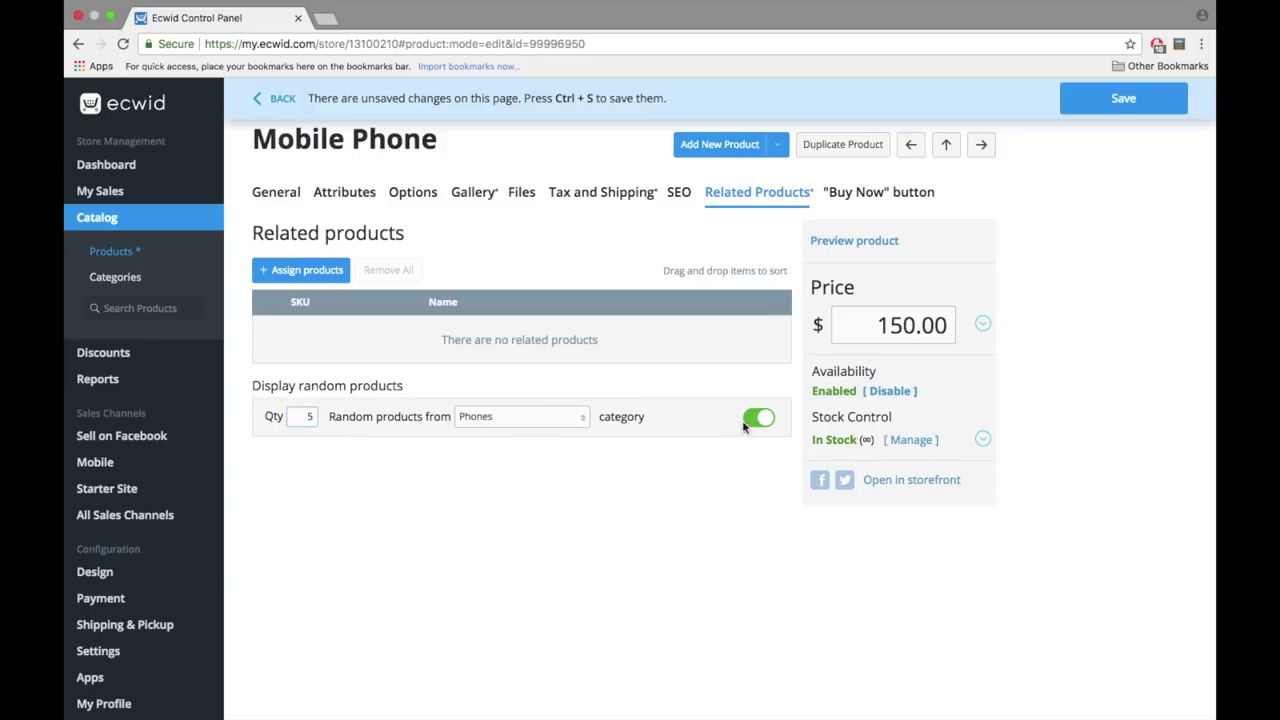
{"action": "left_click", "coordinate": [762, 419]}
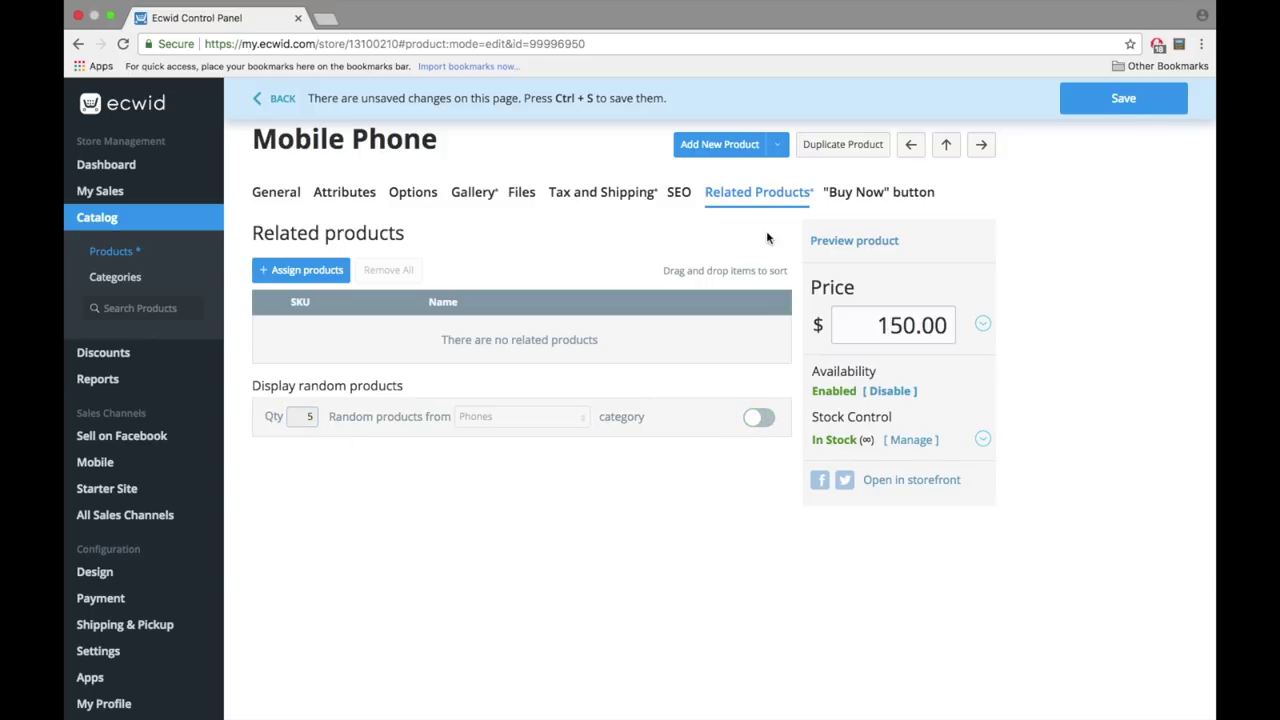
{"action": "left_click", "coordinate": [473, 196]}
- Upload the phone photo to the Mobile Phone gallery and name it 'Front View'
{"action": "left_click", "coordinate": [329, 240]}
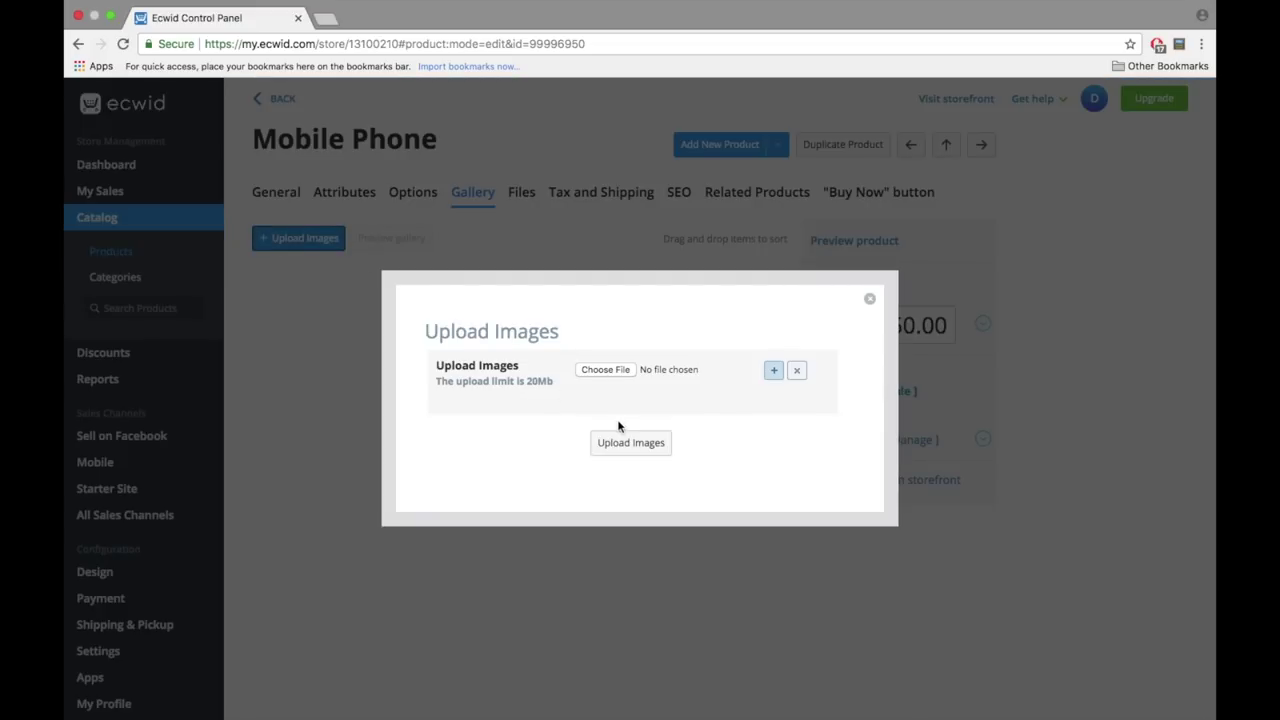
{"action": "left_click", "coordinate": [606, 372]}
{"action": "double_click", "coordinate": [543, 237]}
{"action": "left_click", "coordinate": [645, 447]}
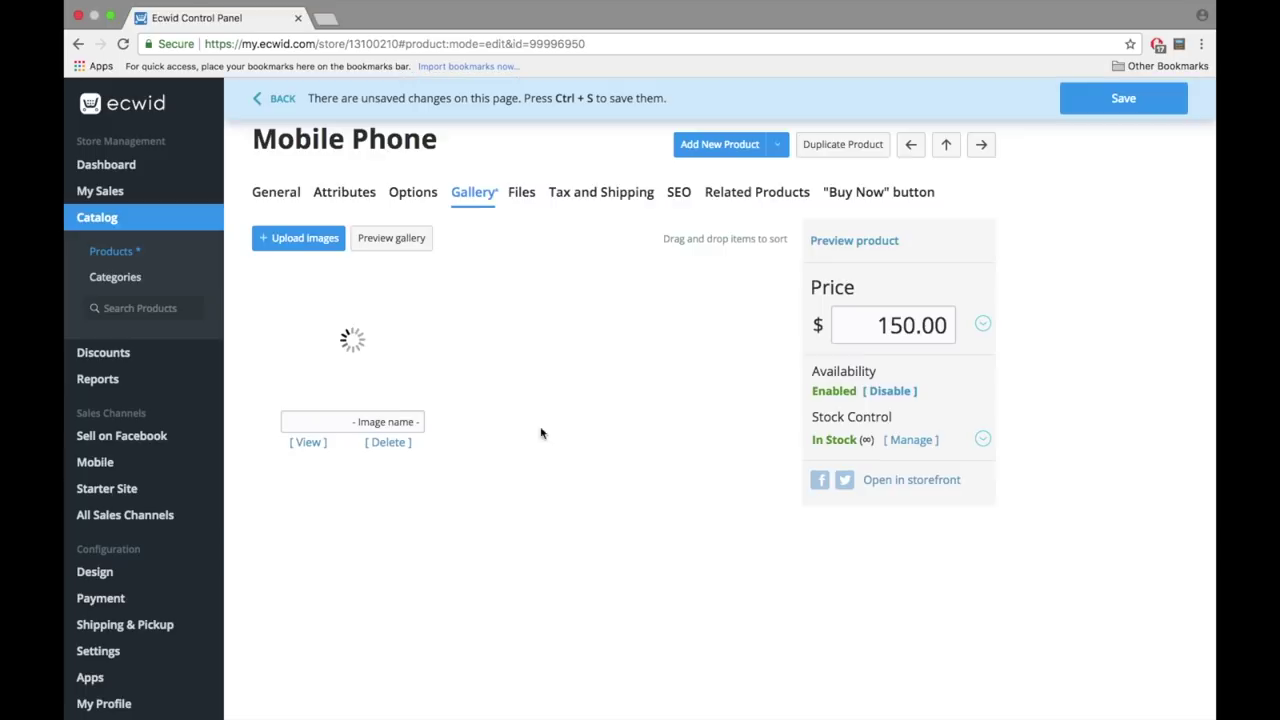
{"action": "left_click", "coordinate": [353, 420]}
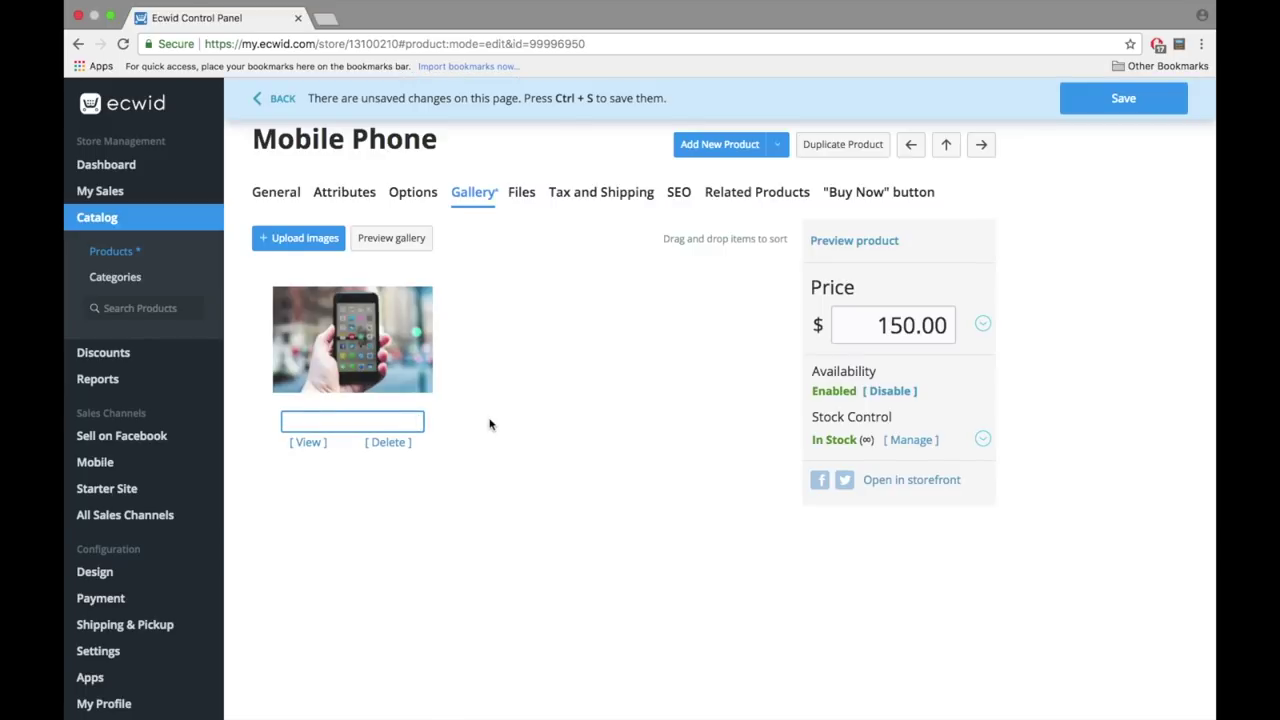
{"action": "type", "text": "Front View"}
{"action": "left_click", "coordinate": [648, 386]}
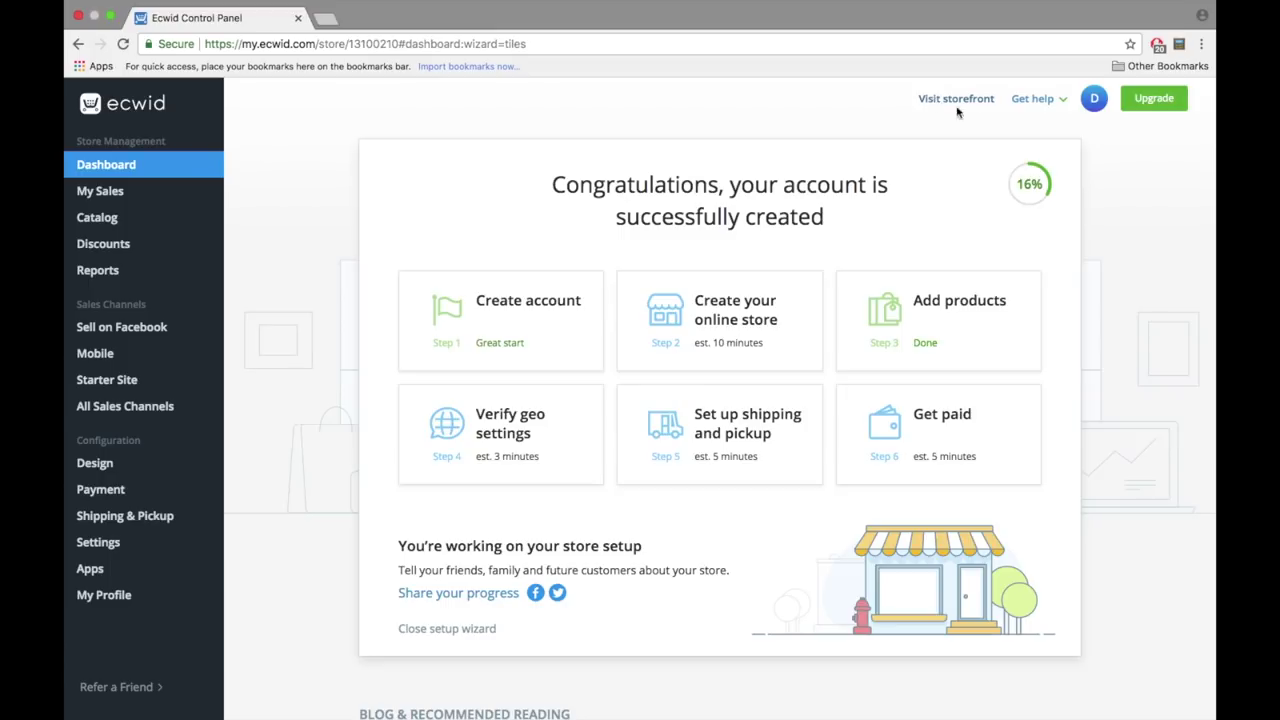
- Open the storefront in a new tab from the Starter Site's store address
{"action": "right_click", "coordinate": [938, 102]}
{"action": "left_click", "coordinate": [918, 107]}
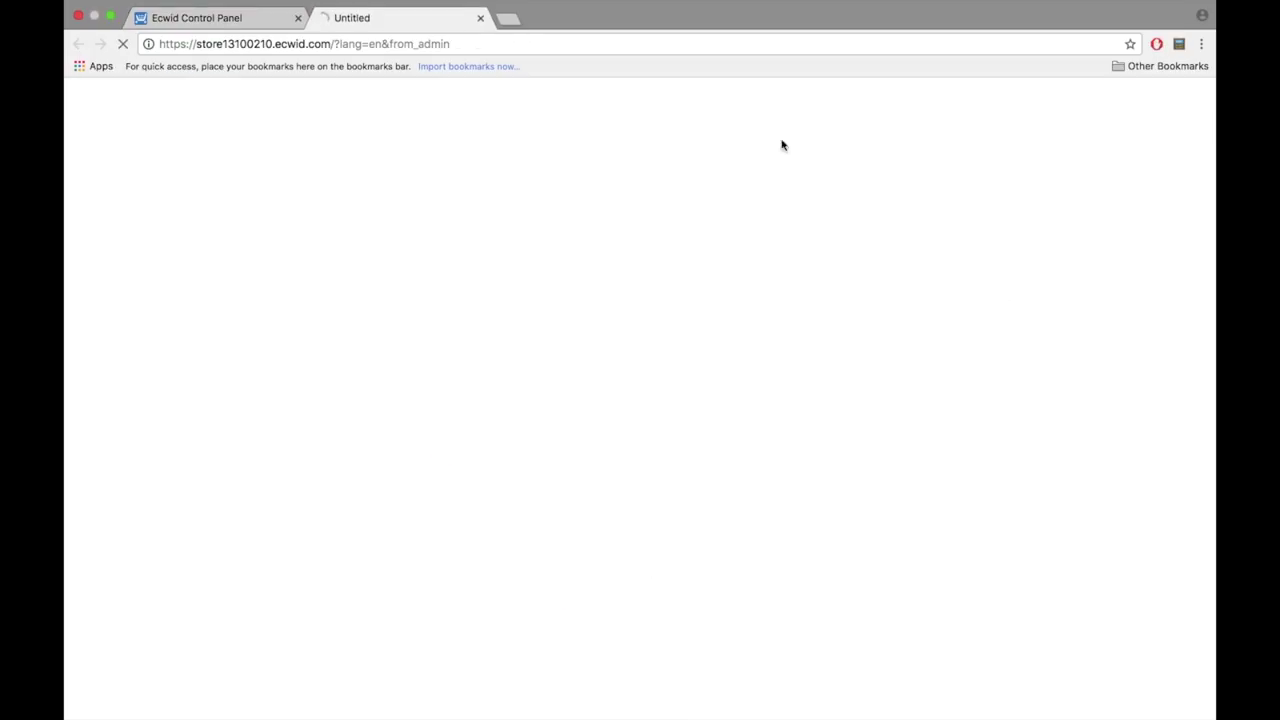
{"action": "left_click", "coordinate": [230, 18]}
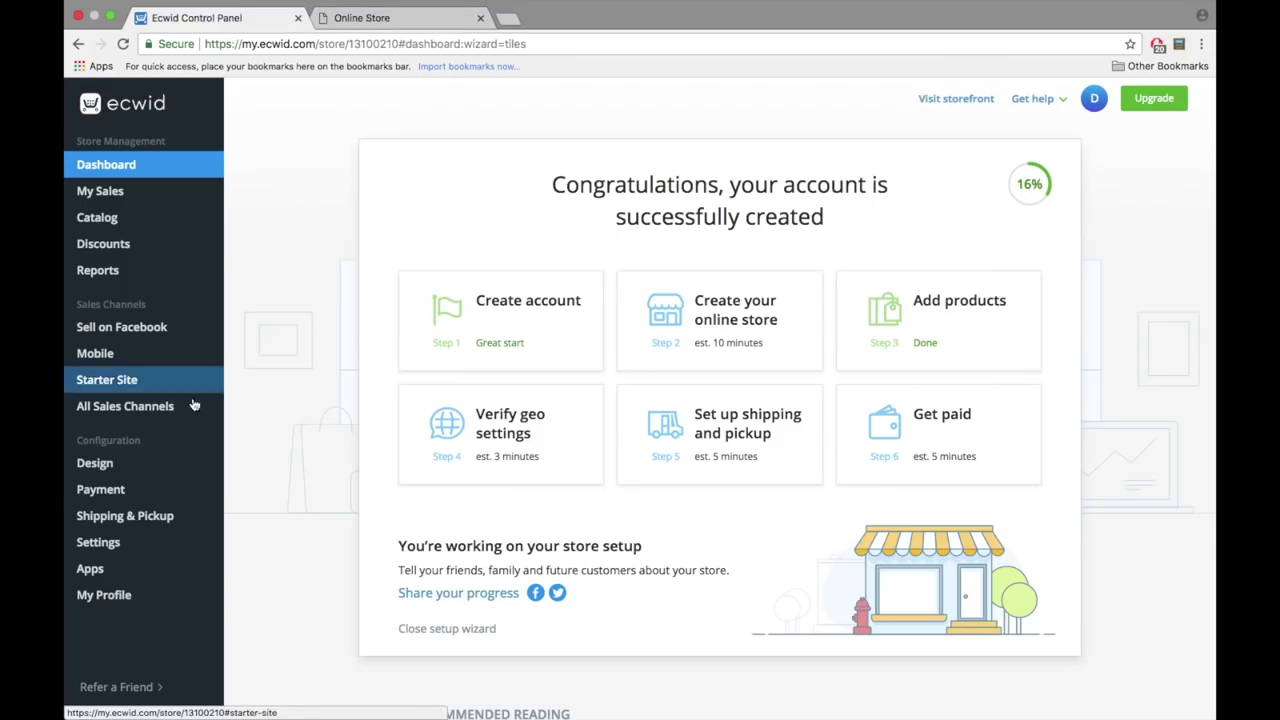
{"action": "left_click", "coordinate": [128, 389]}
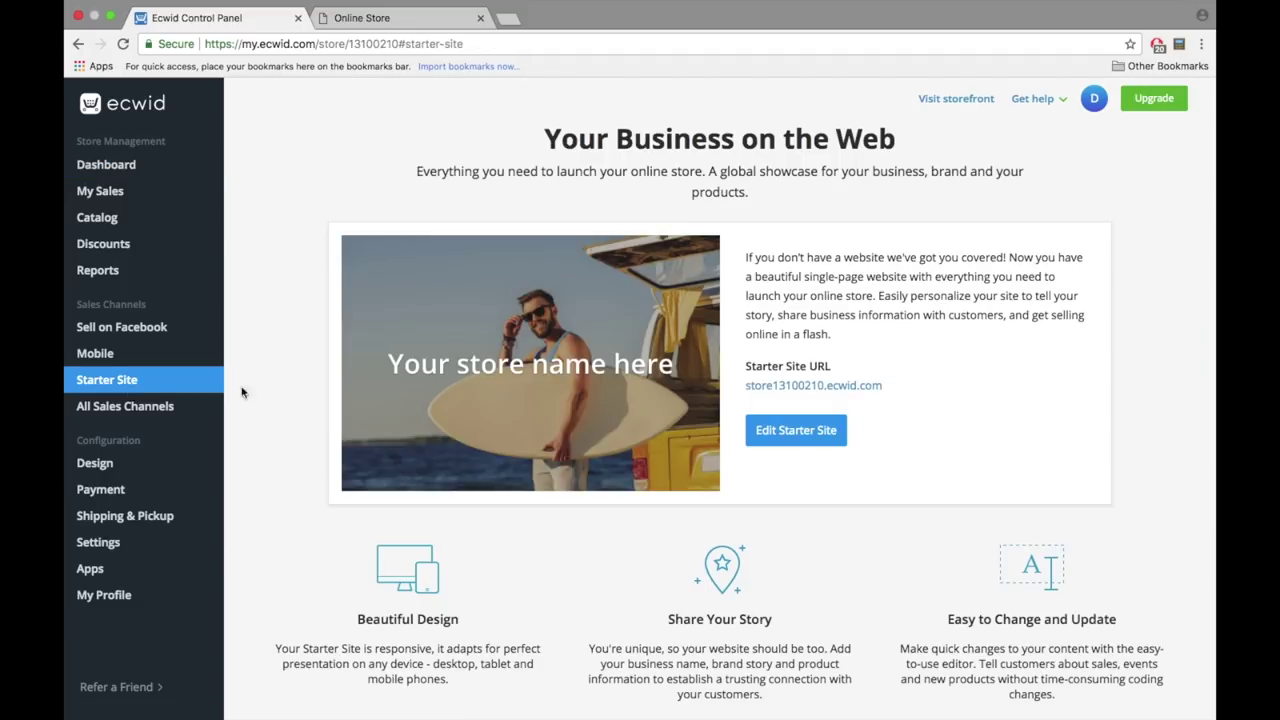
{"action": "left_click", "coordinate": [829, 389]}
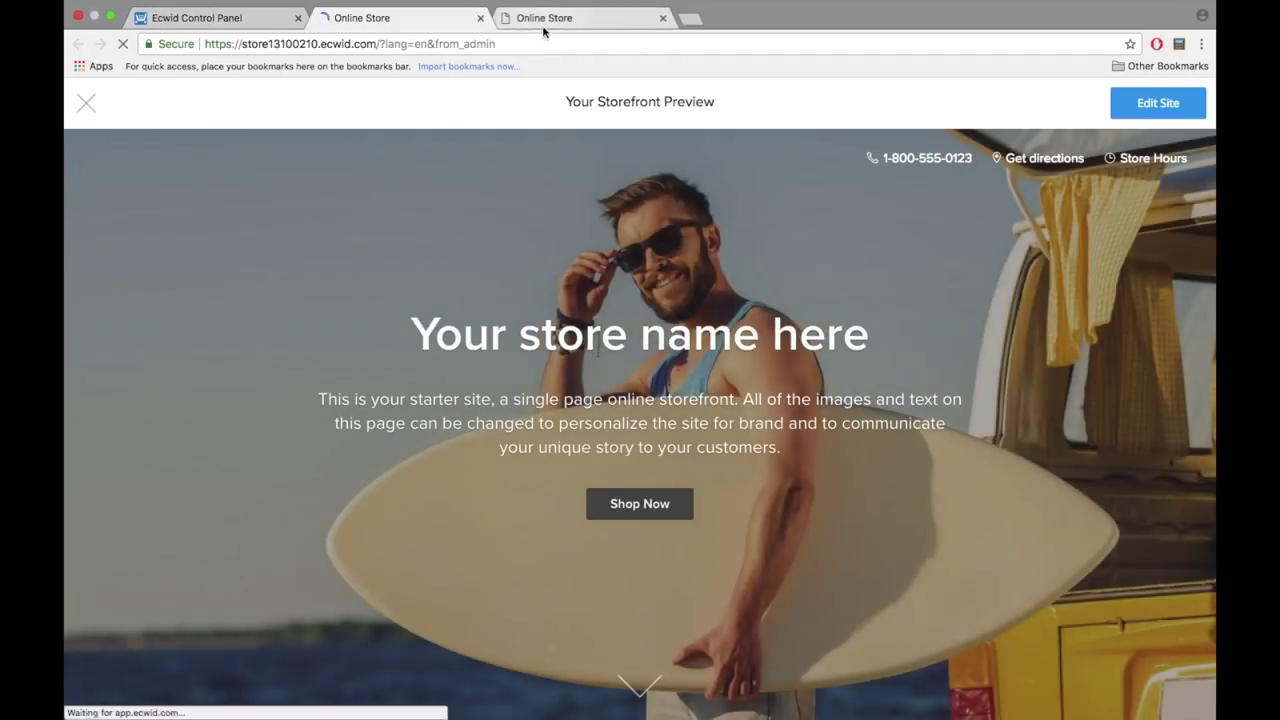
- Scroll the storefront preview down to the Featured Products section
{"action": "left_click", "coordinate": [537, 27]}
{"action": "scroll", "coordinate": [575, 307], "scroll_direction": "down", "scroll_amount": 2}
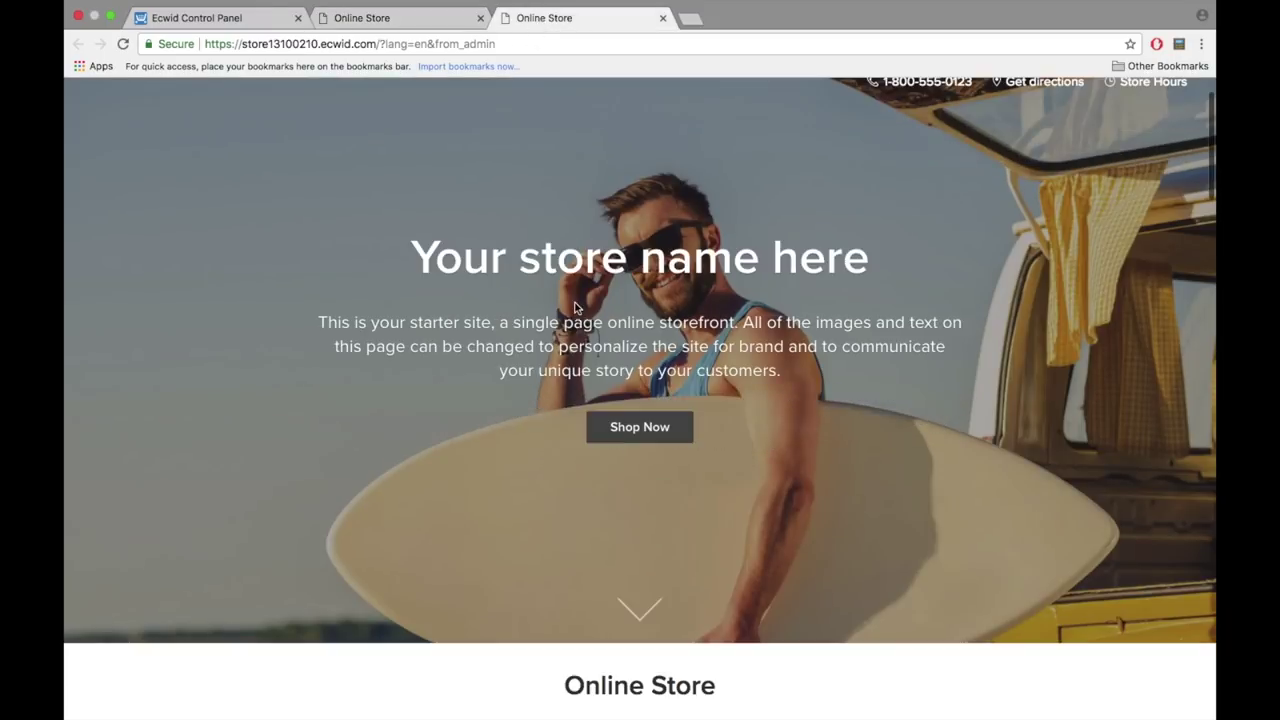
{"action": "left_click", "coordinate": [451, 22]}
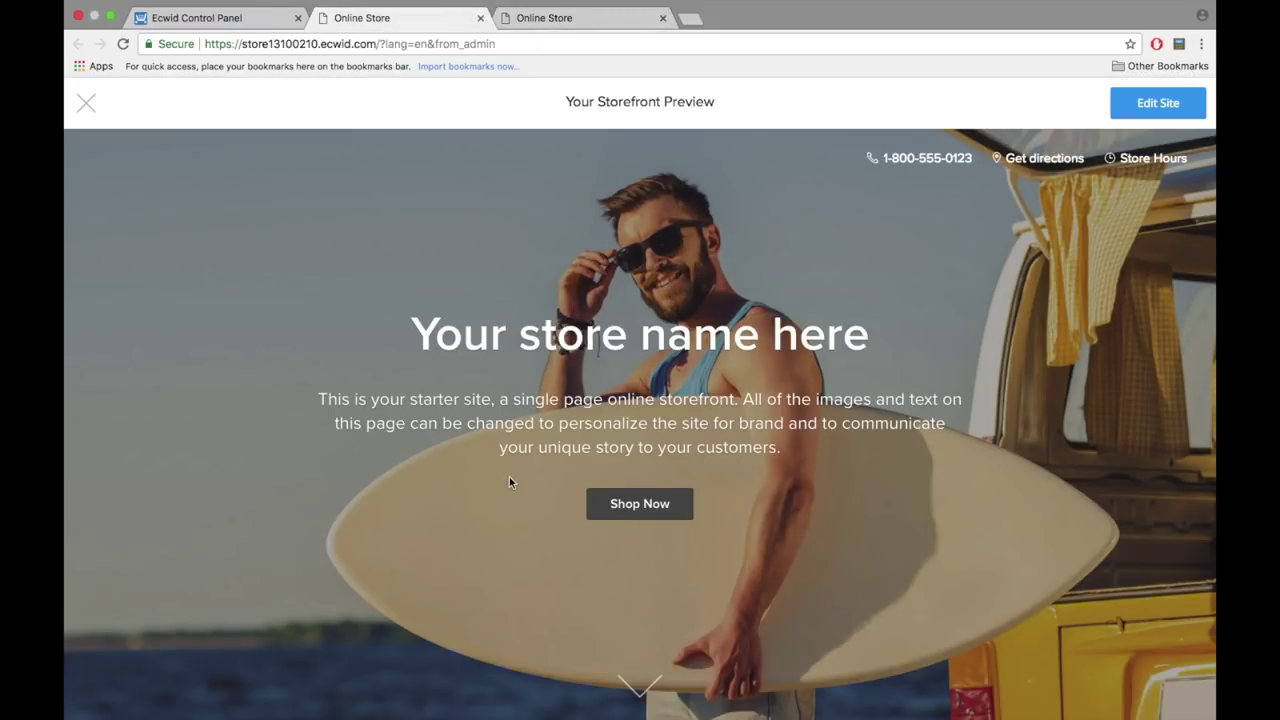
{"action": "scroll", "coordinate": [510, 490], "scroll_direction": "down", "scroll_amount": 2}
{"action": "scroll", "coordinate": [510, 490], "scroll_direction": "down", "scroll_amount": 6}
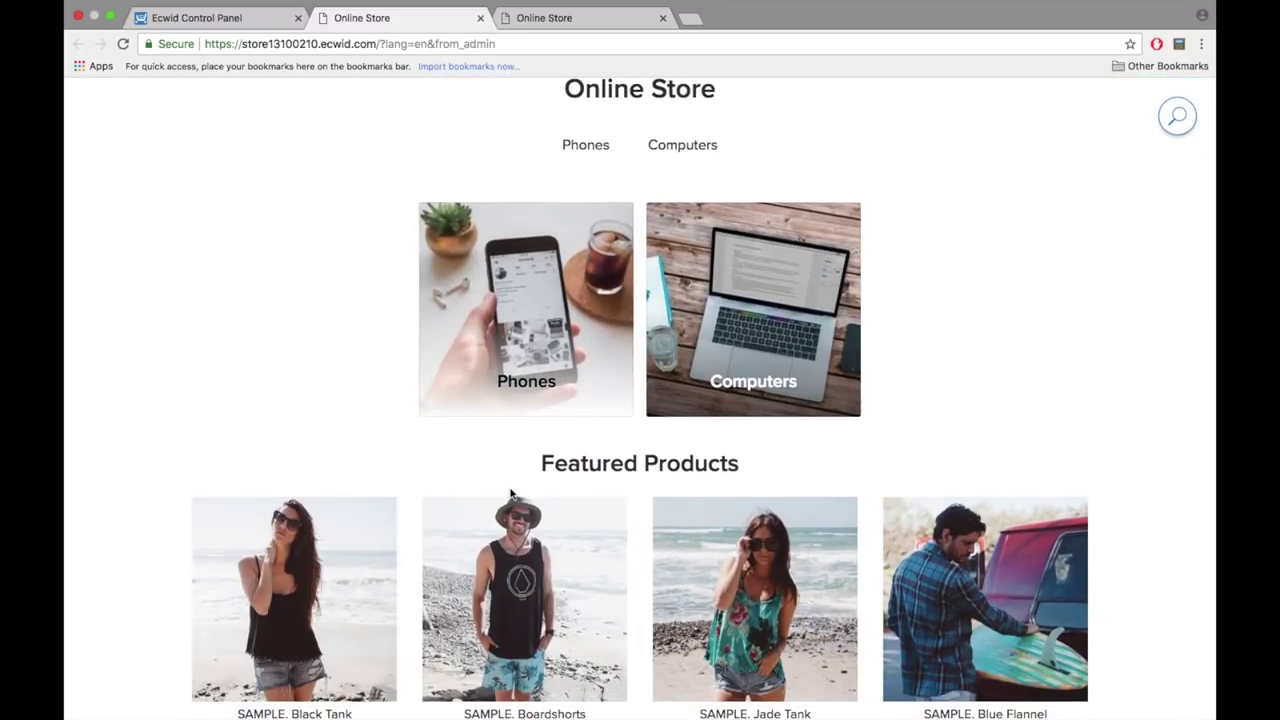
{"action": "scroll", "coordinate": [515, 480], "scroll_direction": "up", "scroll_amount": 1}
{"action": "scroll", "coordinate": [371, 440], "scroll_direction": "down", "scroll_amount": 8}
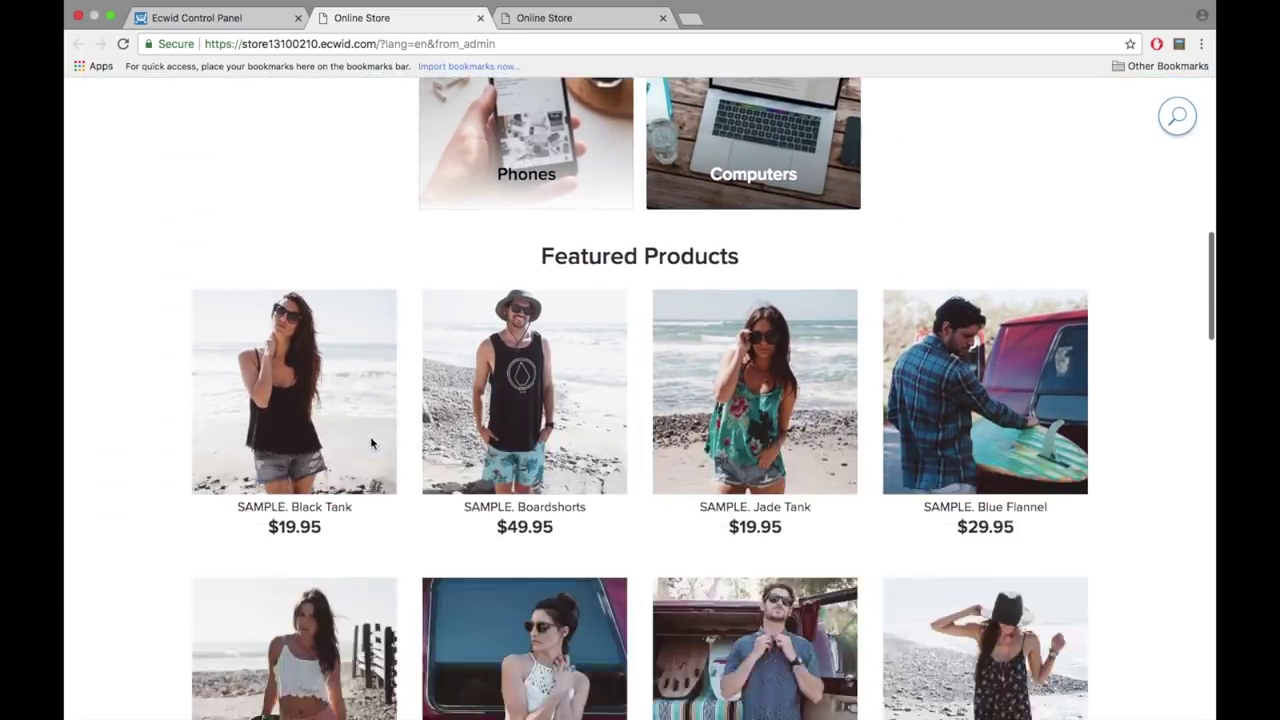
- Add a White, gift-wrapped Mobile Phone with the note 'TO YOU :)' to the bag at $160.00
{"action": "left_click", "coordinate": [523, 363]}
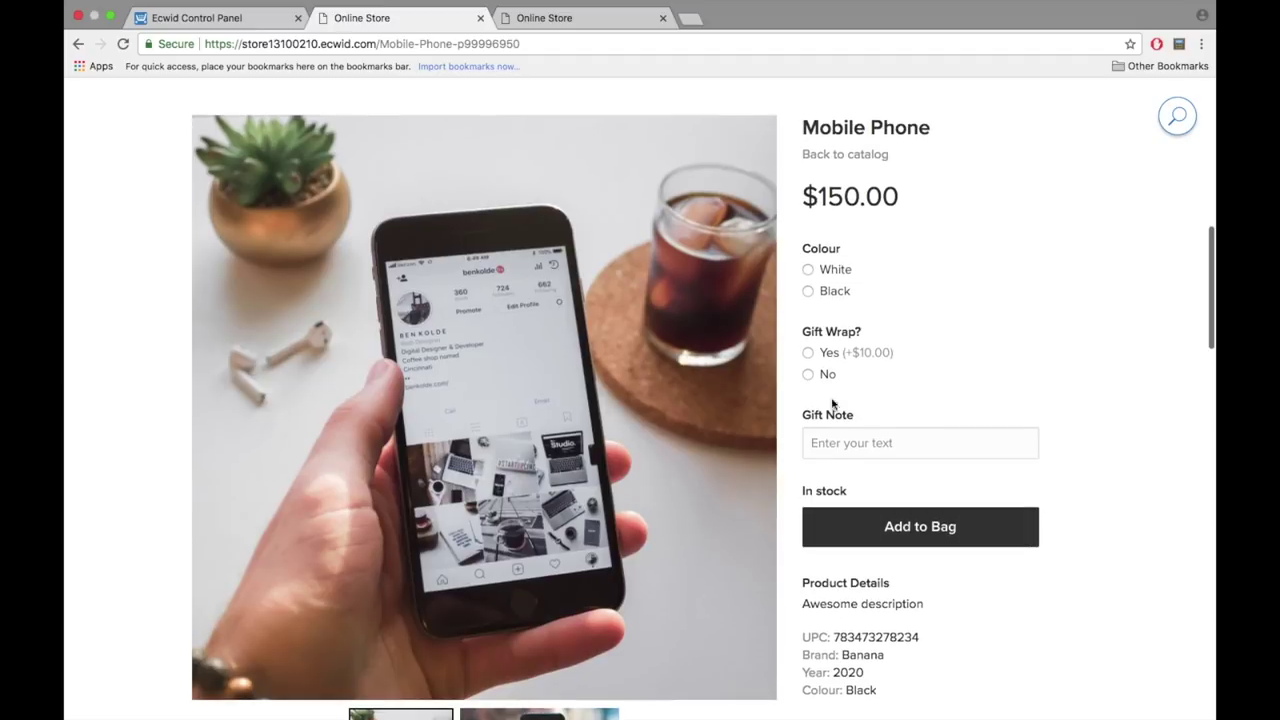
{"action": "left_click", "coordinate": [833, 270]}
{"action": "left_click", "coordinate": [829, 362]}
{"action": "left_click_drag", "start_coordinate": [802, 195], "coordinate": [911, 199]}
{"action": "left_click", "coordinate": [911, 199]}
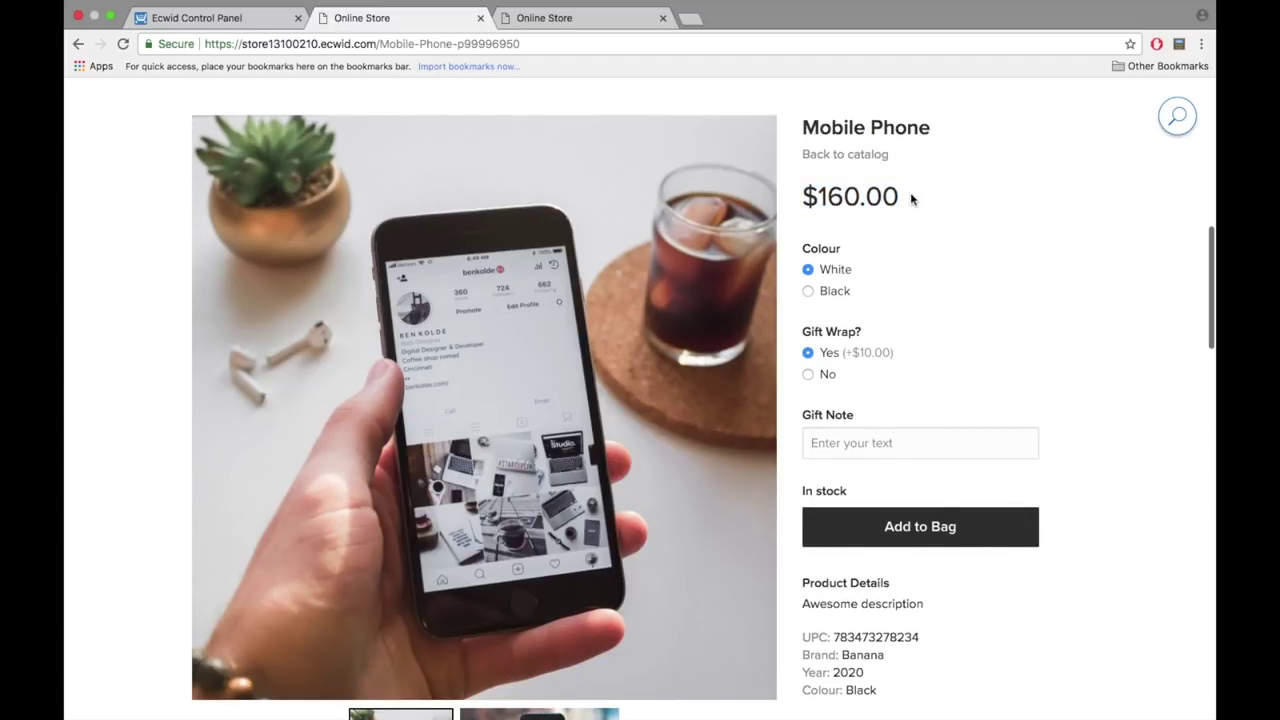
{"action": "left_click", "coordinate": [876, 436]}
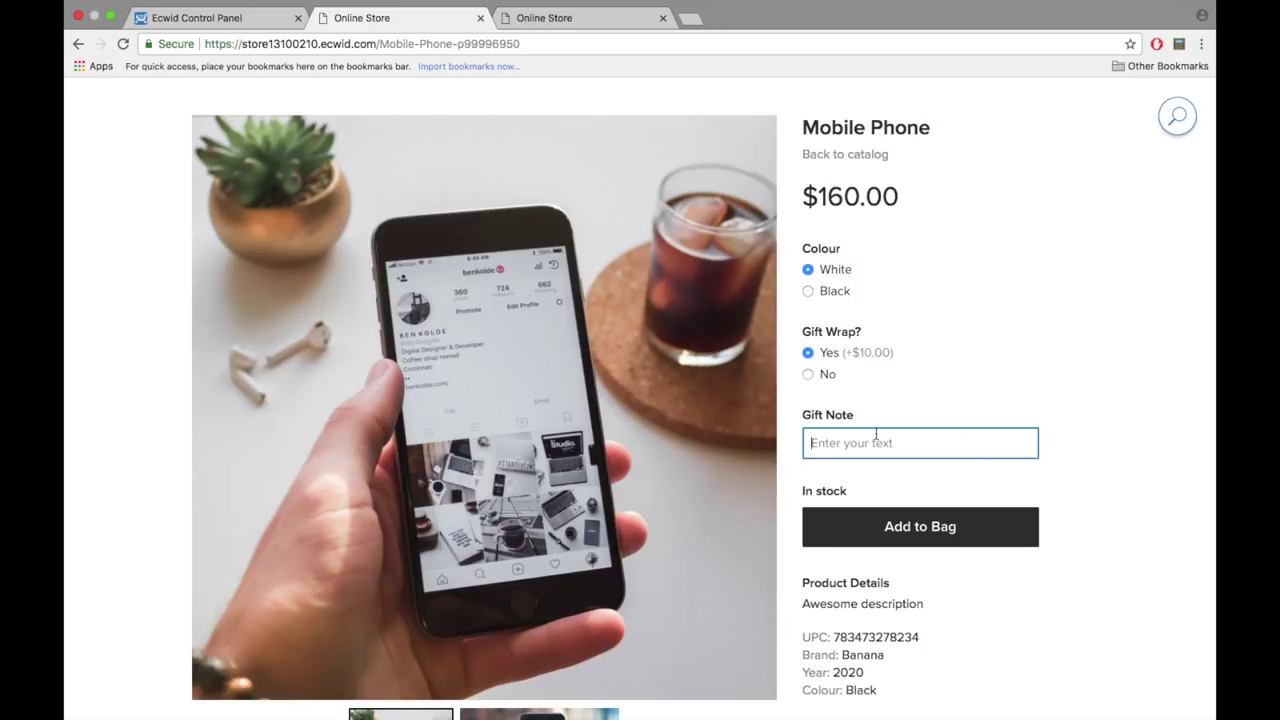
{"action": "type", "text": "TO YOU :)"}
{"action": "left_click", "coordinate": [936, 528]}
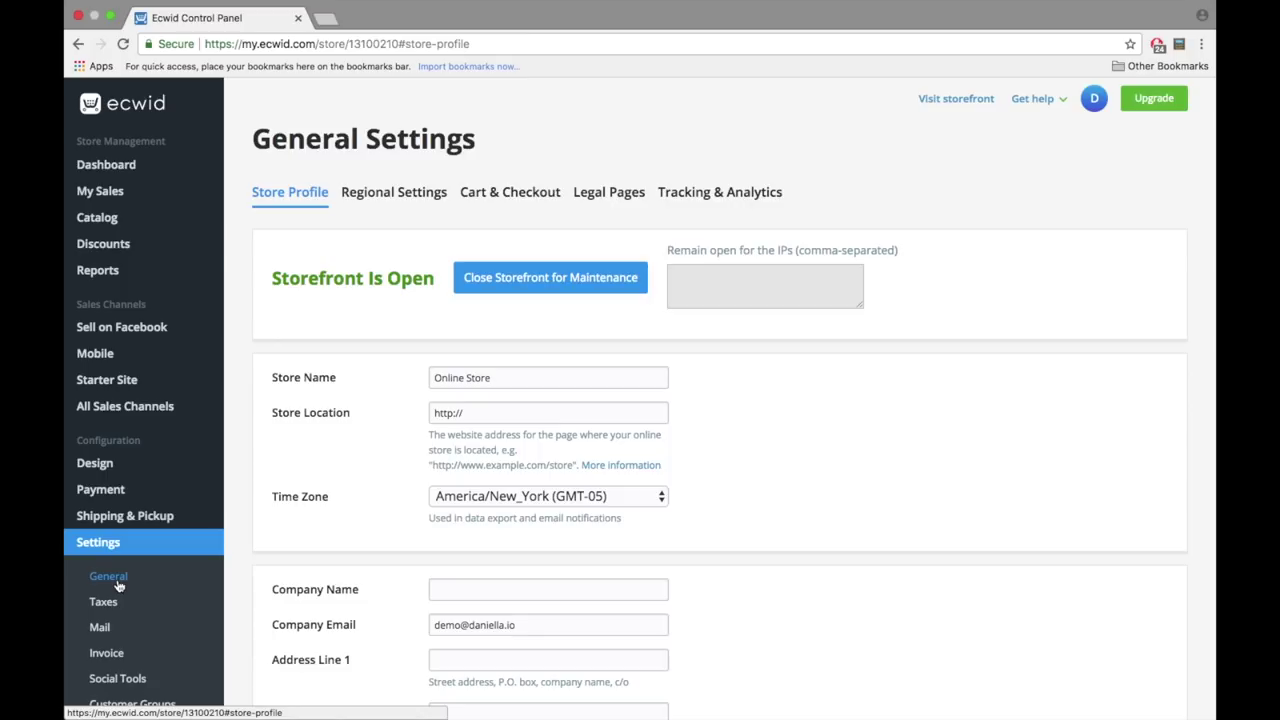
- Set both Store Name and Company Name to 'Demo'
{"action": "triple_click", "coordinate": [508, 375]}
{"action": "type", "text": "Demo"}
{"action": "scroll", "coordinate": [490, 411], "scroll_direction": "down", "scroll_amount": 5}
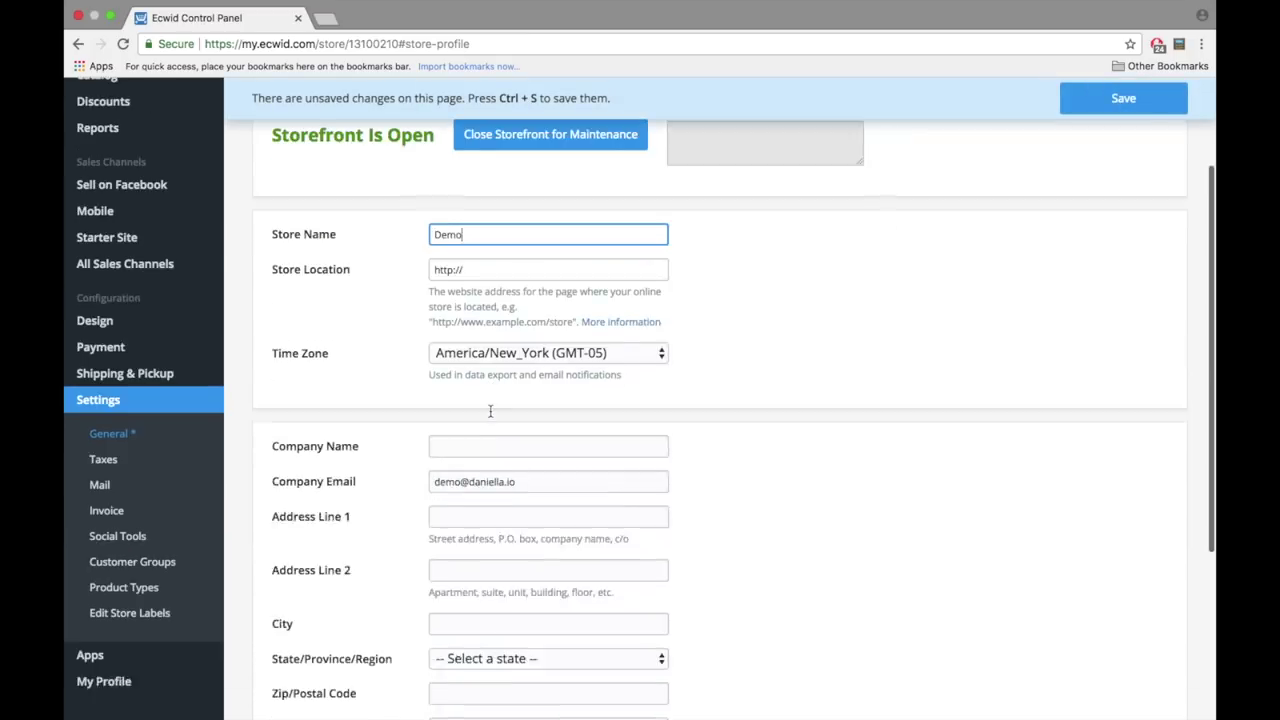
{"action": "left_click", "coordinate": [488, 312]}
{"action": "type", "text": "Demo"}
{"action": "scroll", "coordinate": [518, 456], "scroll_direction": "down", "scroll_amount": 1}
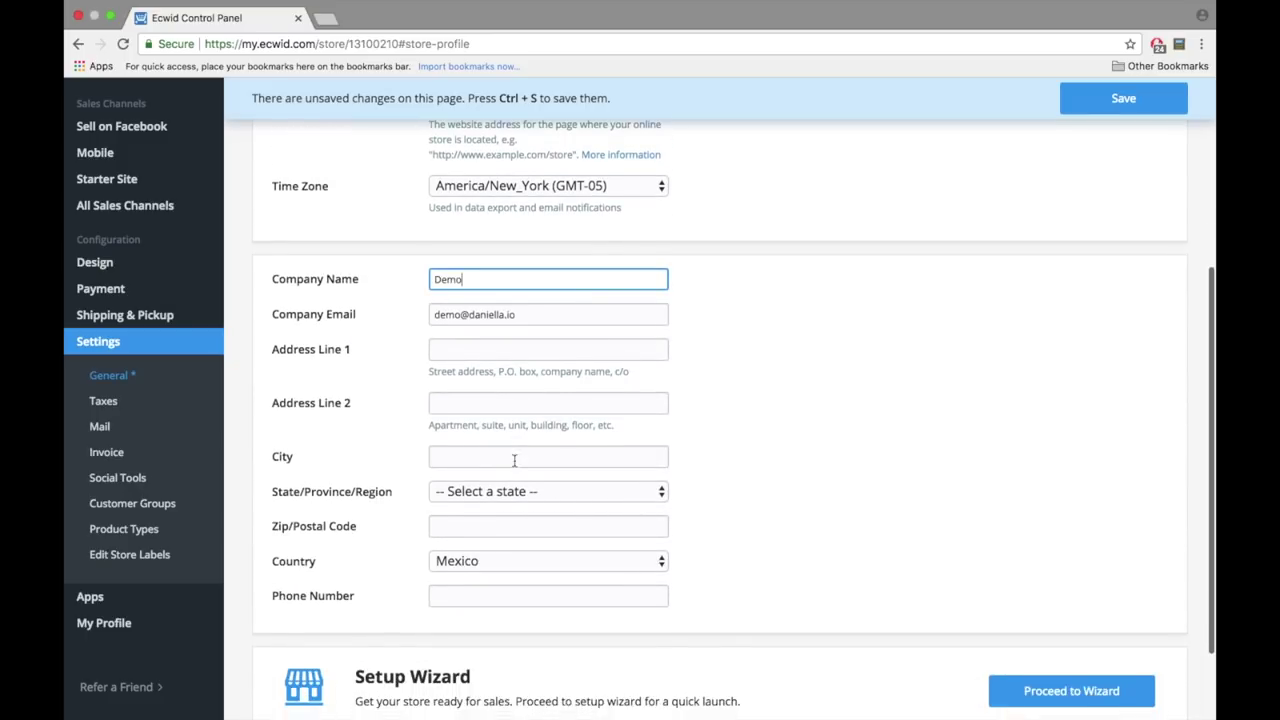
- Set the company address country to Canada and the province to Quebec
{"action": "left_click", "coordinate": [498, 491]}
{"action": "scroll", "coordinate": [540, 657], "scroll_direction": "down", "scroll_amount": 10}
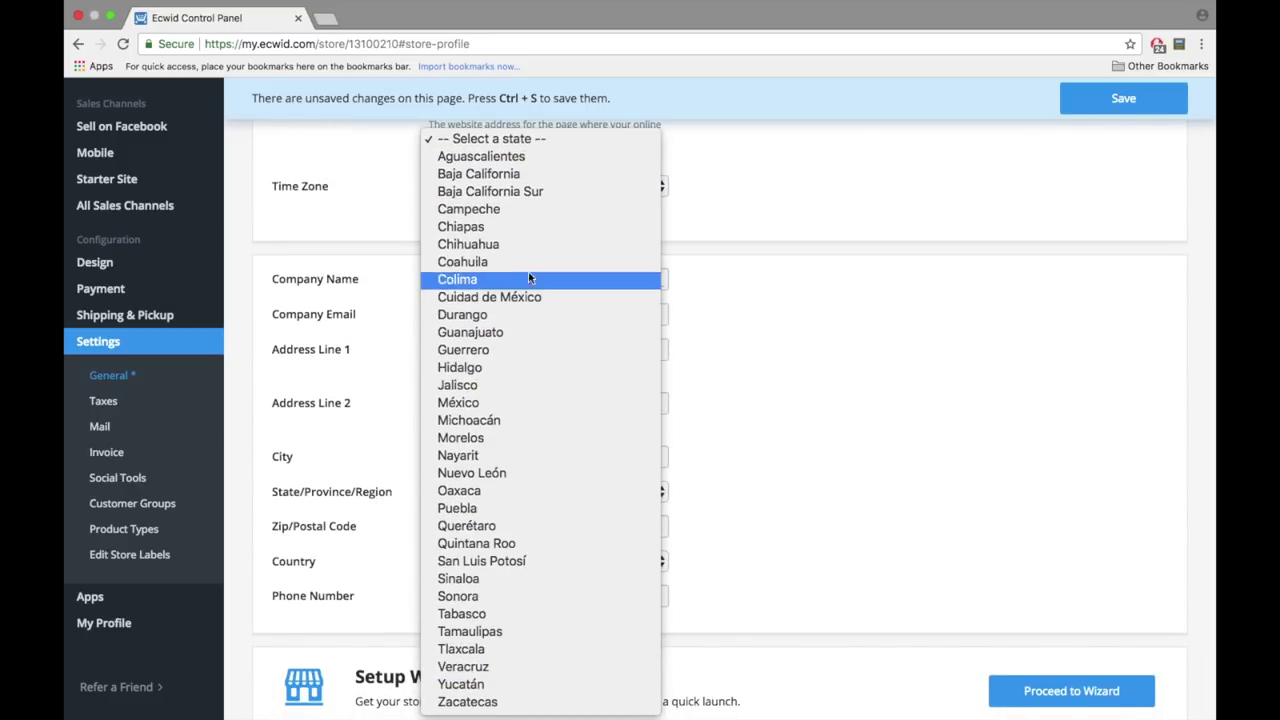
{"action": "left_click", "coordinate": [767, 471]}
{"action": "left_click", "coordinate": [540, 561]}
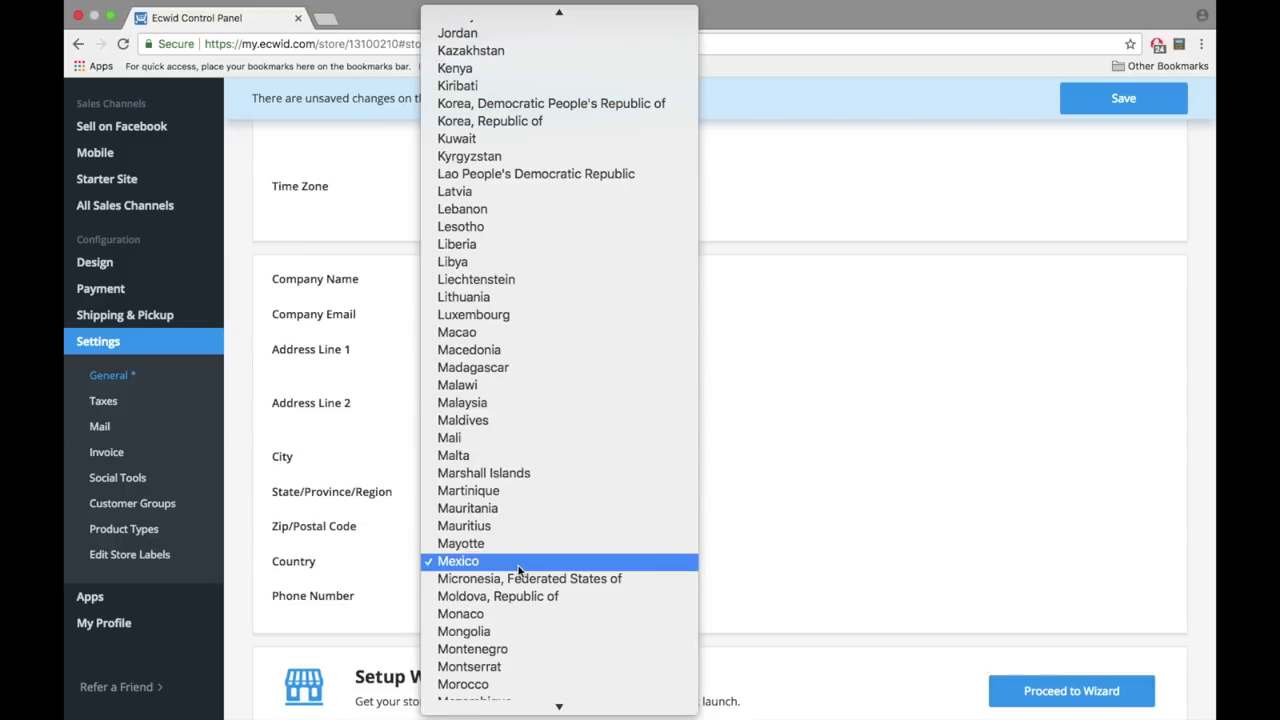
{"action": "mouse_move", "coordinate": [537, 17]}
{"action": "left_click", "coordinate": [500, 122]}
{"action": "left_click", "coordinate": [519, 491]}
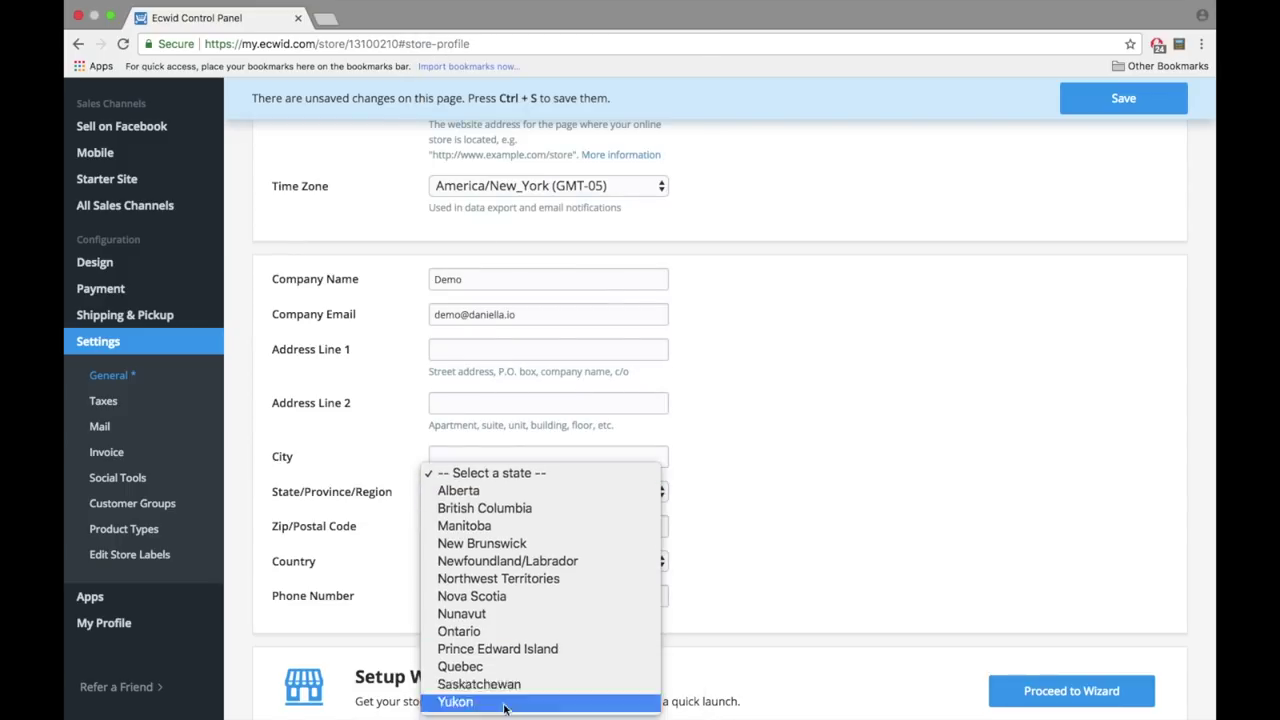
{"action": "left_click", "coordinate": [500, 680]}
- Enter city Montreal and postal code H1A 0A1, then save the profile with Ctrl+S
{"action": "left_click", "coordinate": [502, 525]}
{"action": "left_click", "coordinate": [491, 456]}
{"action": "type", "text": "Montreal"}
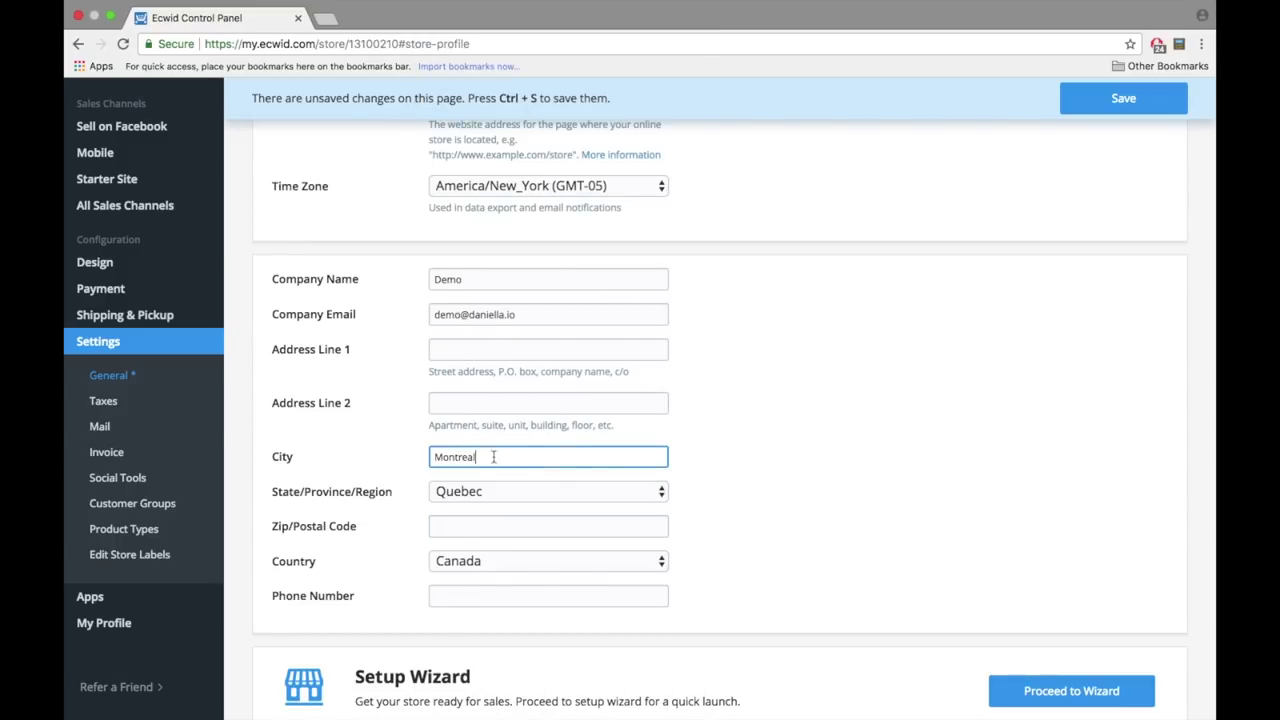
{"action": "left_click", "coordinate": [520, 526]}
{"action": "type", "text": "H1A 0A1"}
{"action": "scroll", "coordinate": [725, 522], "scroll_direction": "down", "scroll_amount": 3}
{"action": "scroll", "coordinate": [725, 522], "scroll_direction": "up", "scroll_amount": 8}
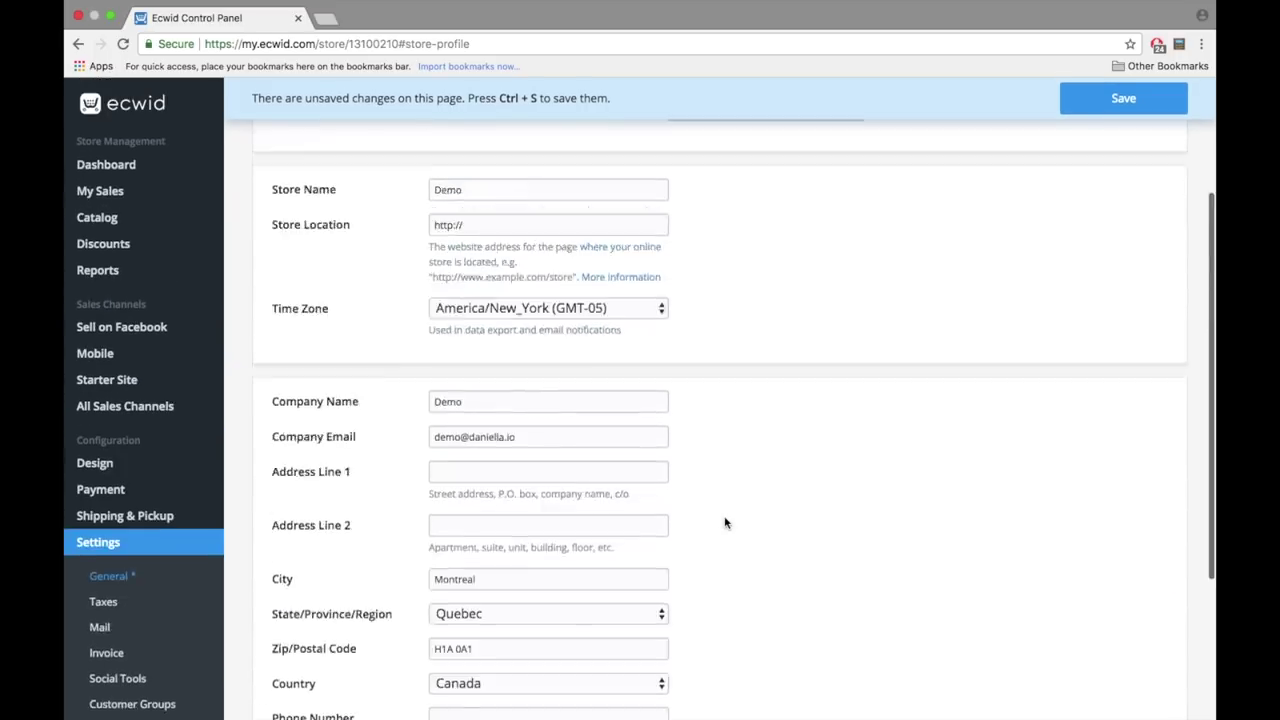
{"action": "key", "text": "ctrl+s"}
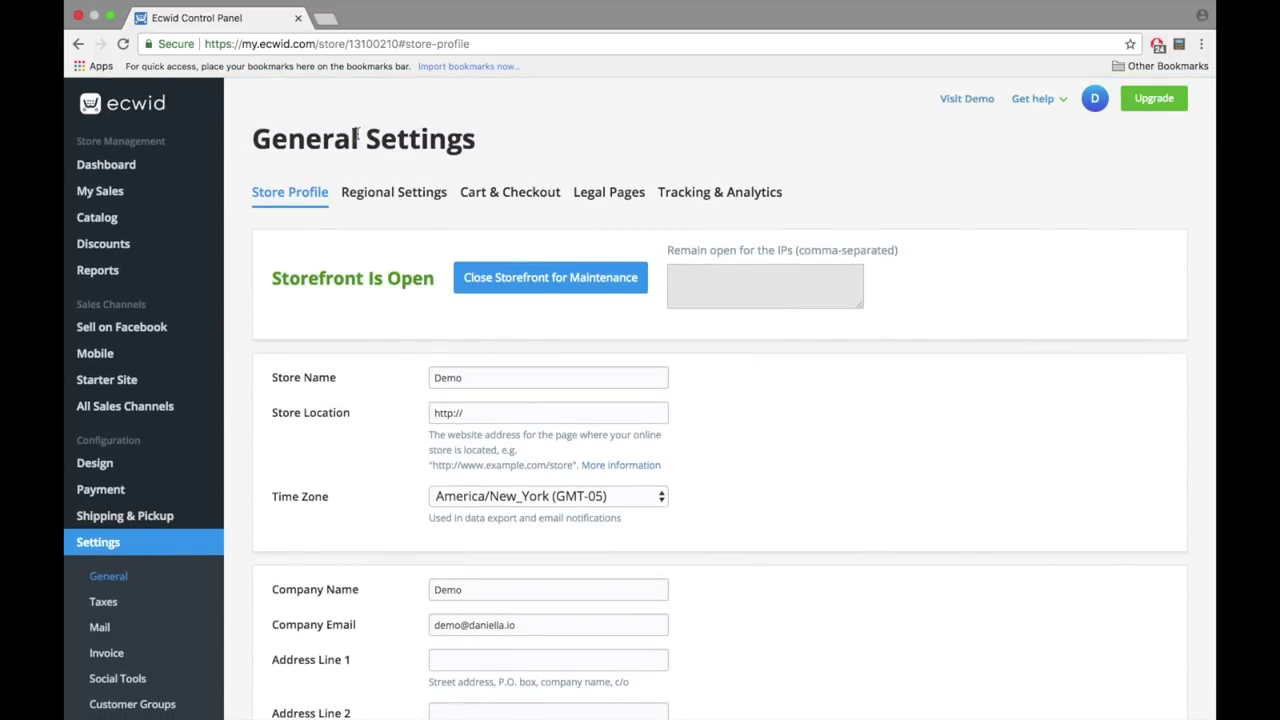
- Choose Canadian dollar (C$) as the currency in Regional Settings
{"action": "left_click", "coordinate": [386, 196]}
{"action": "scroll", "coordinate": [580, 330], "scroll_direction": "down", "scroll_amount": 1}
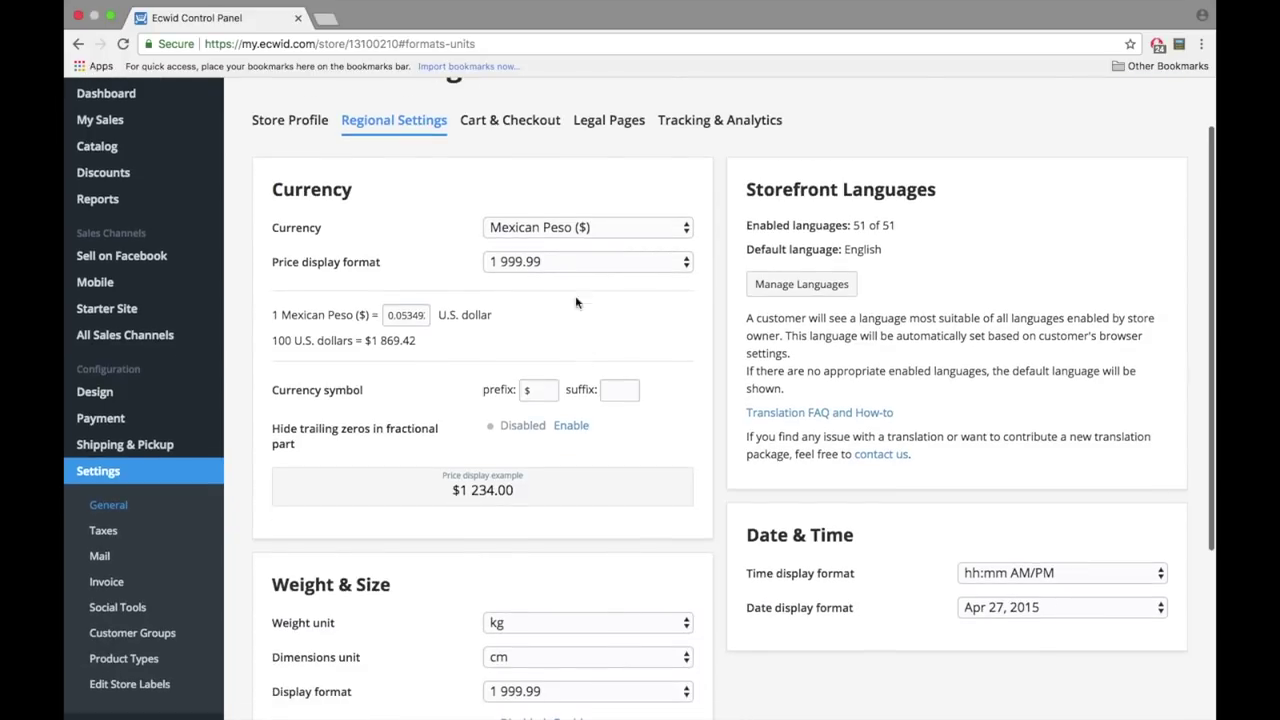
{"action": "left_click", "coordinate": [576, 230]}
{"action": "key", "text": "c"}
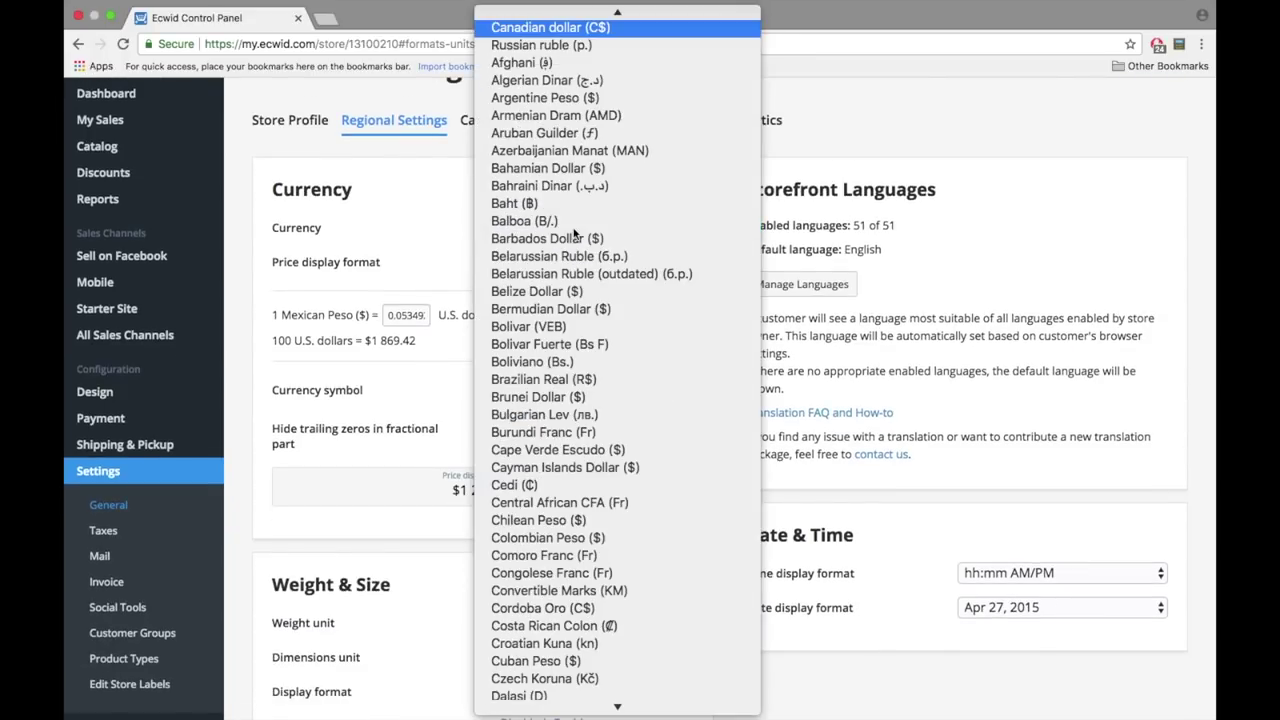
{"action": "scroll", "coordinate": [585, 150], "scroll_direction": "up", "scroll_amount": 2}
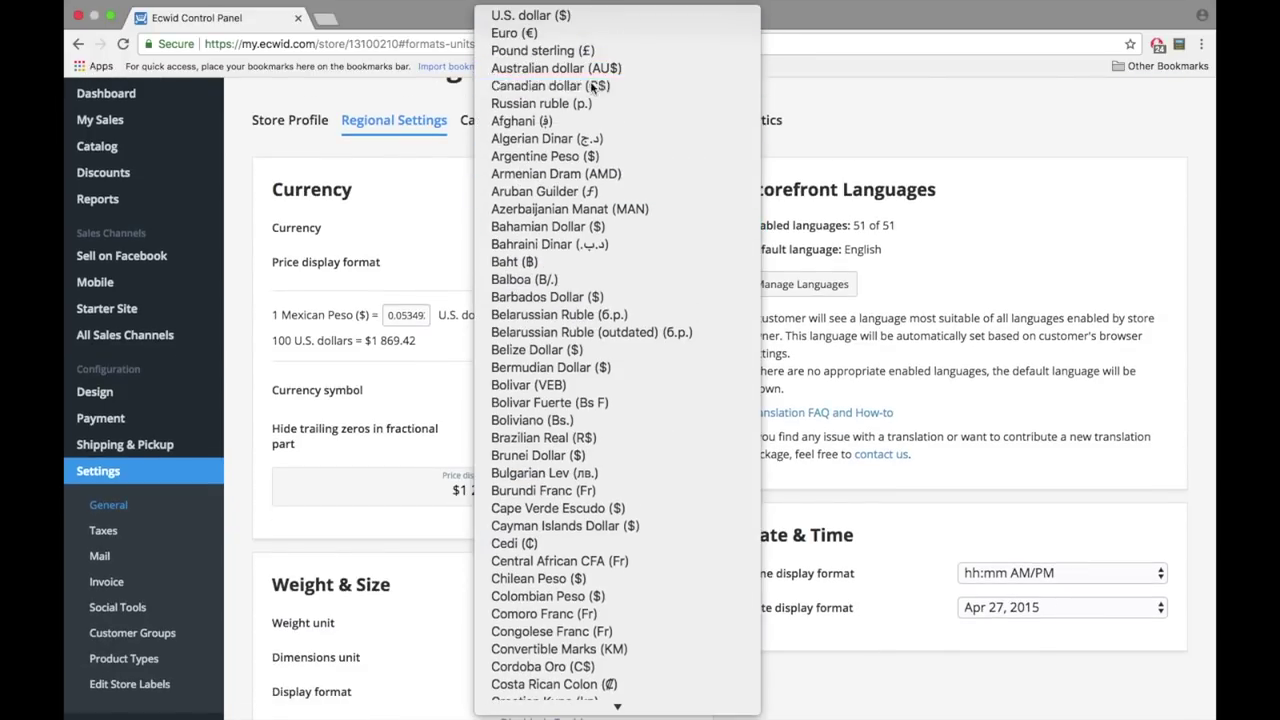
{"action": "left_click", "coordinate": [592, 86]}
{"action": "scroll", "coordinate": [596, 253], "scroll_direction": "down", "scroll_amount": 4}
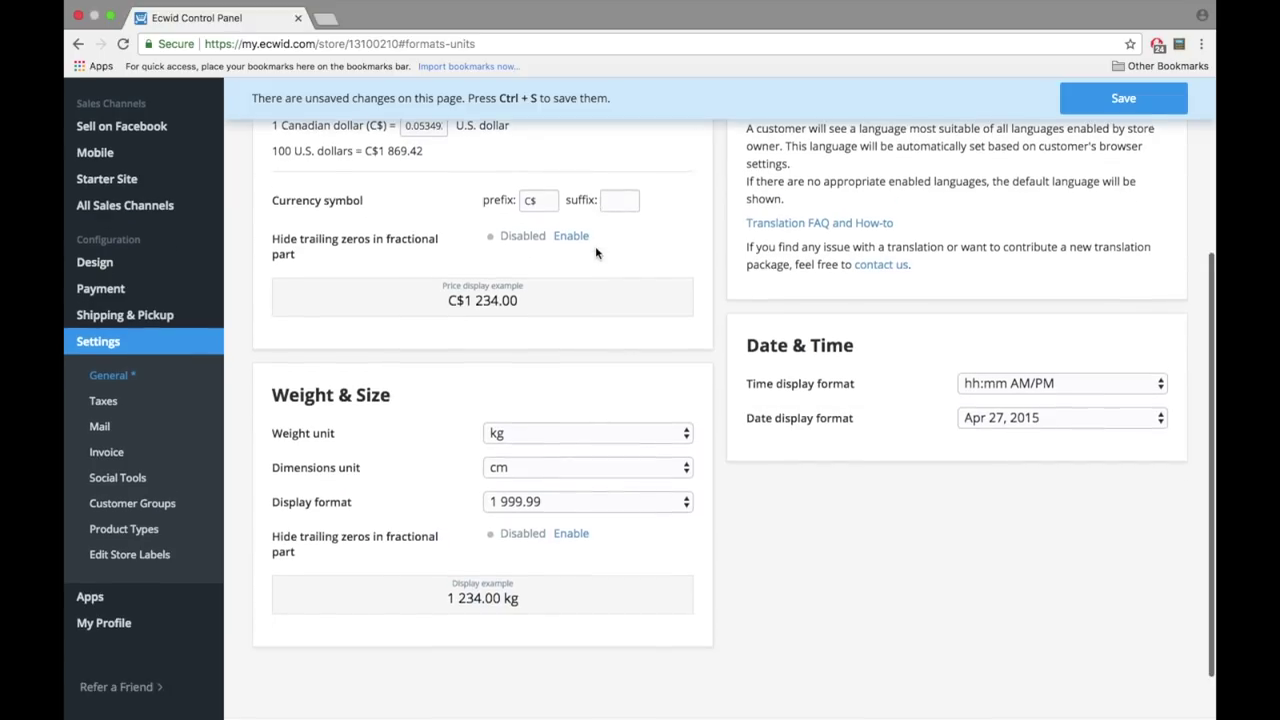
{"action": "scroll", "coordinate": [463, 574], "scroll_direction": "up", "scroll_amount": 3}
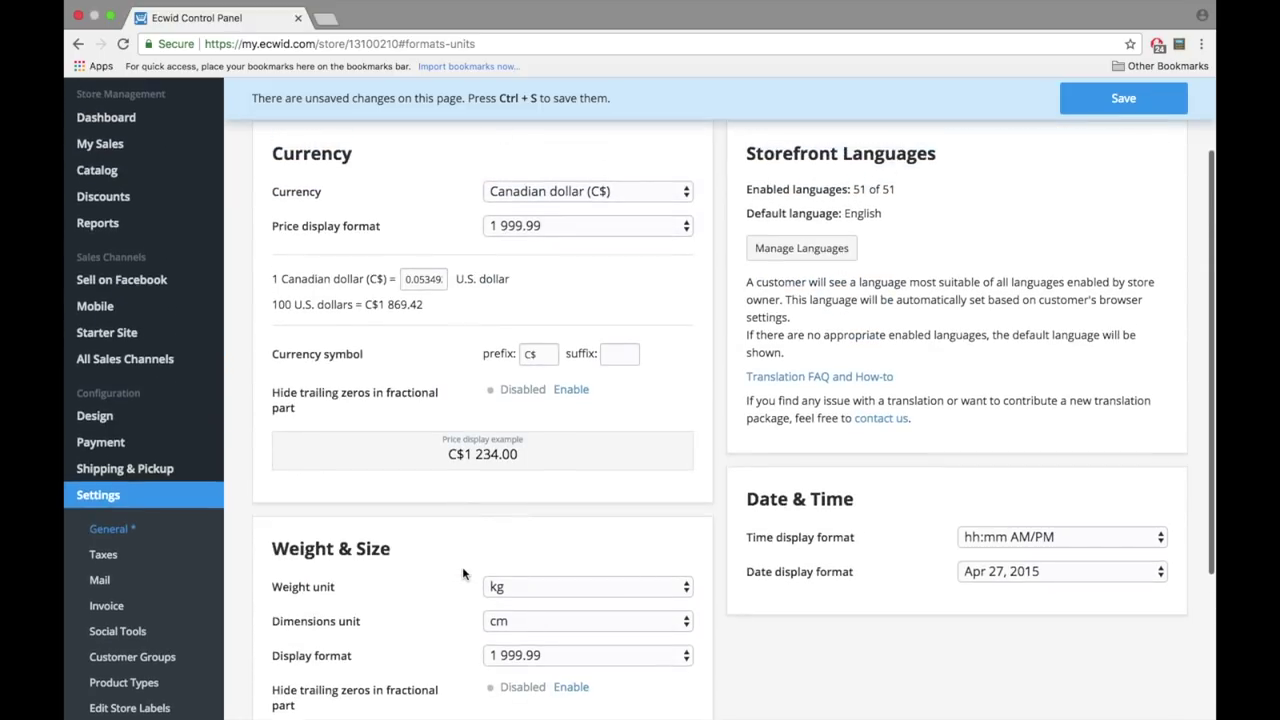
{"action": "scroll", "coordinate": [463, 574], "scroll_direction": "up", "scroll_amount": 3}
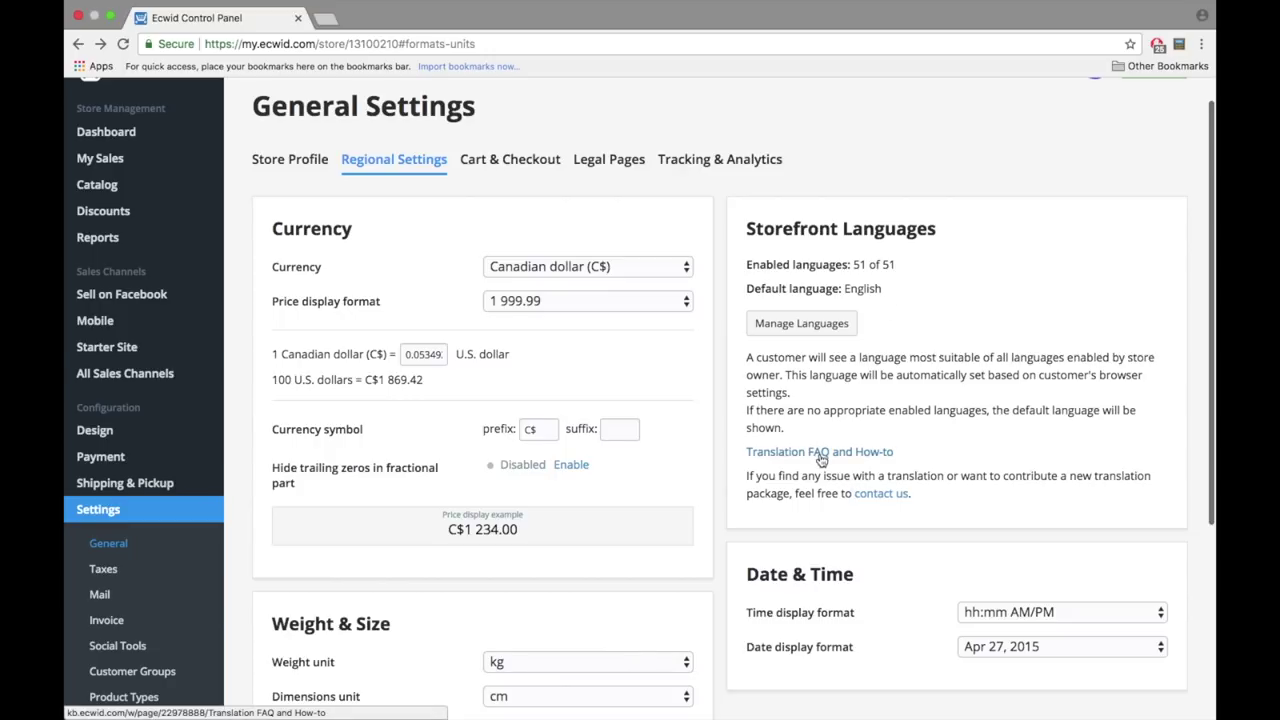
{"action": "scroll", "coordinate": [819, 458], "scroll_direction": "up", "scroll_amount": 1}
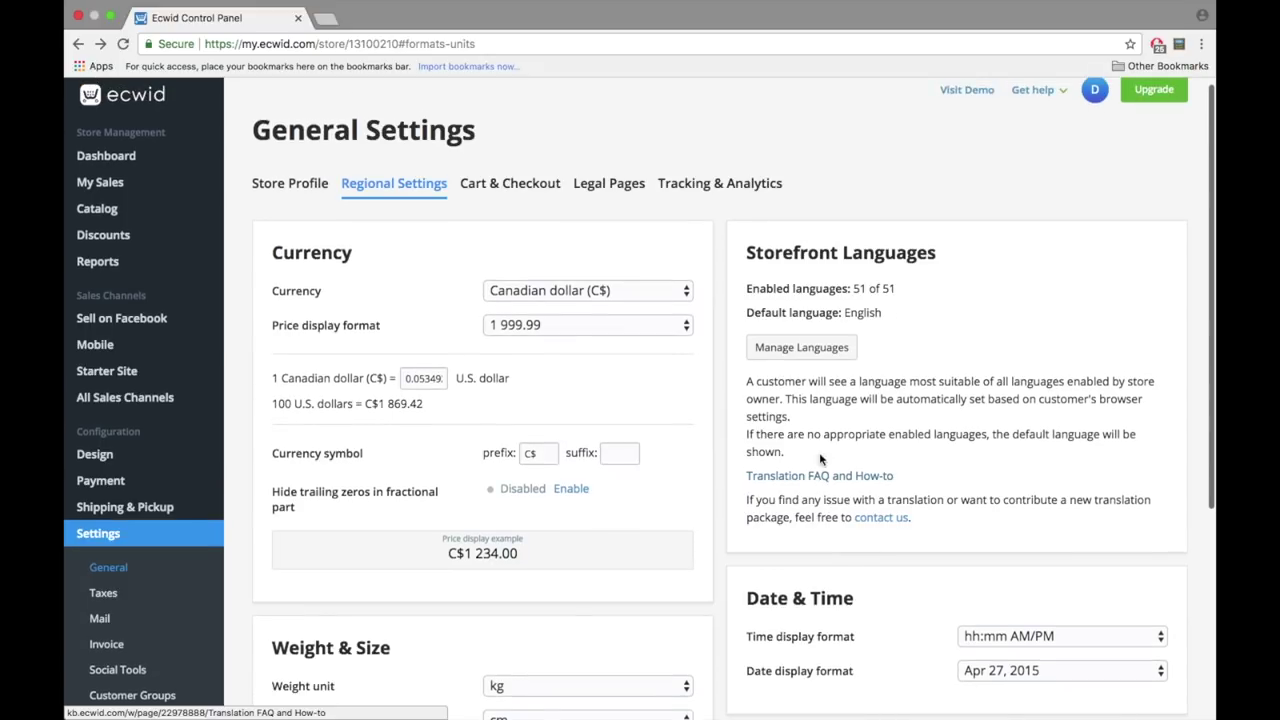
{"action": "left_click", "coordinate": [505, 185]}
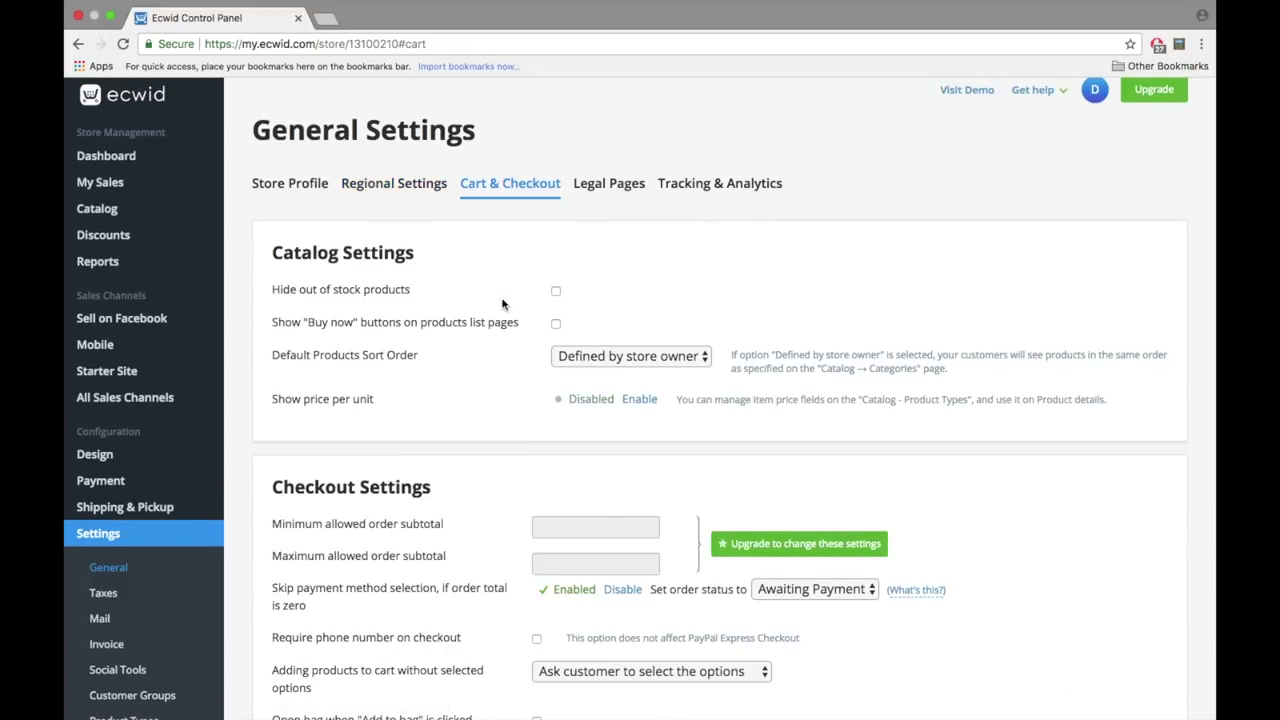
- Scroll through the Cart & Checkout settings to review them
{"action": "scroll", "coordinate": [364, 470], "scroll_direction": "down", "scroll_amount": 20}
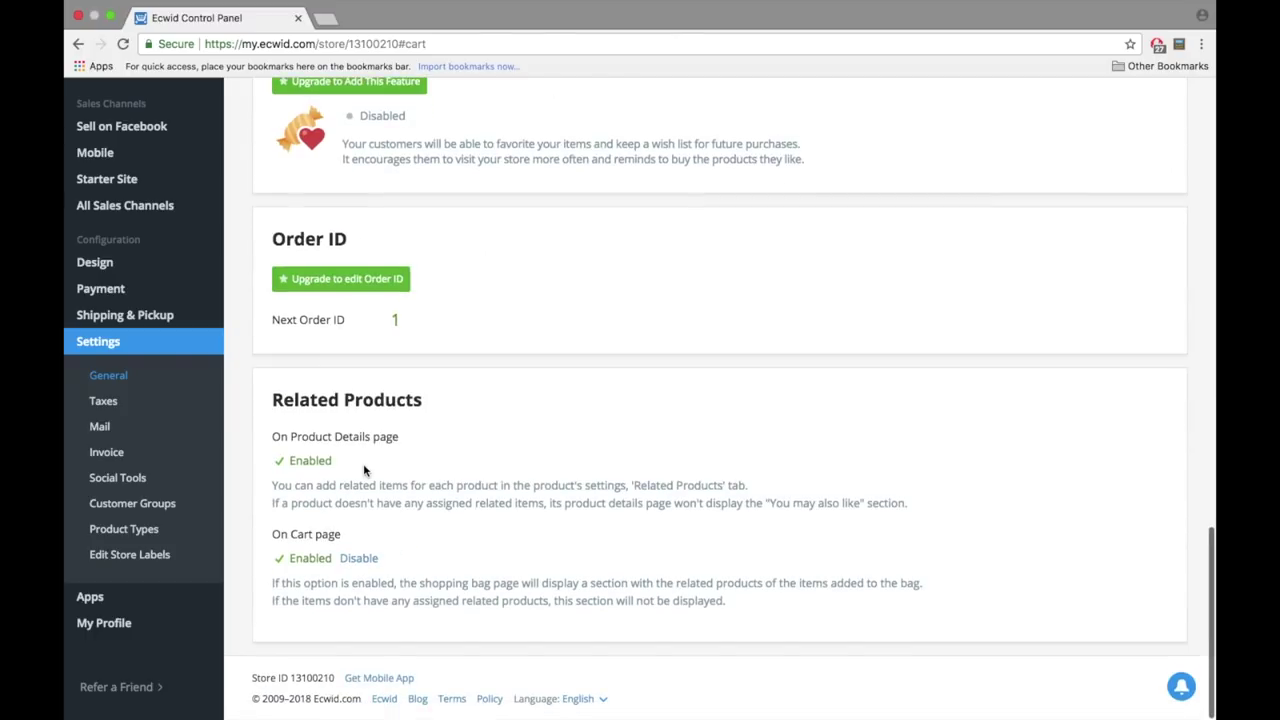
{"action": "scroll", "coordinate": [364, 470], "scroll_direction": "up", "scroll_amount": 20}
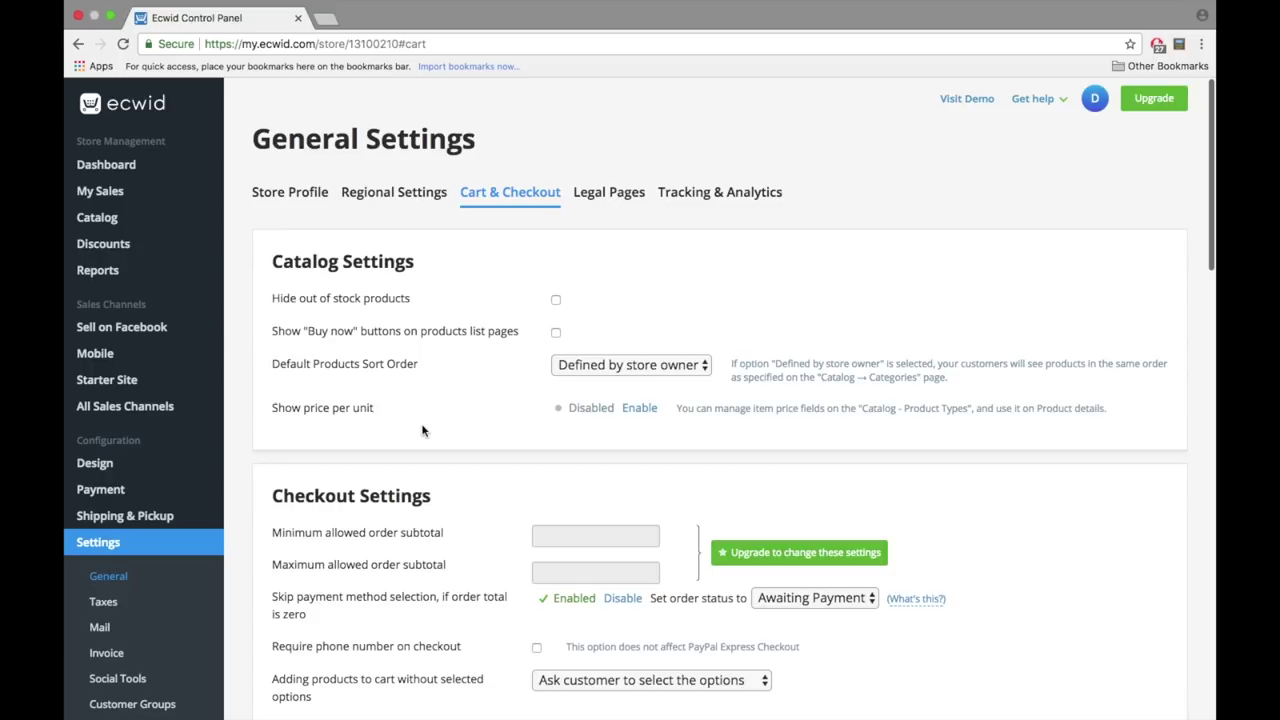
- Enable and edit the Shipping & Payment Info legal page, then save it
{"action": "left_click", "coordinate": [607, 205]}
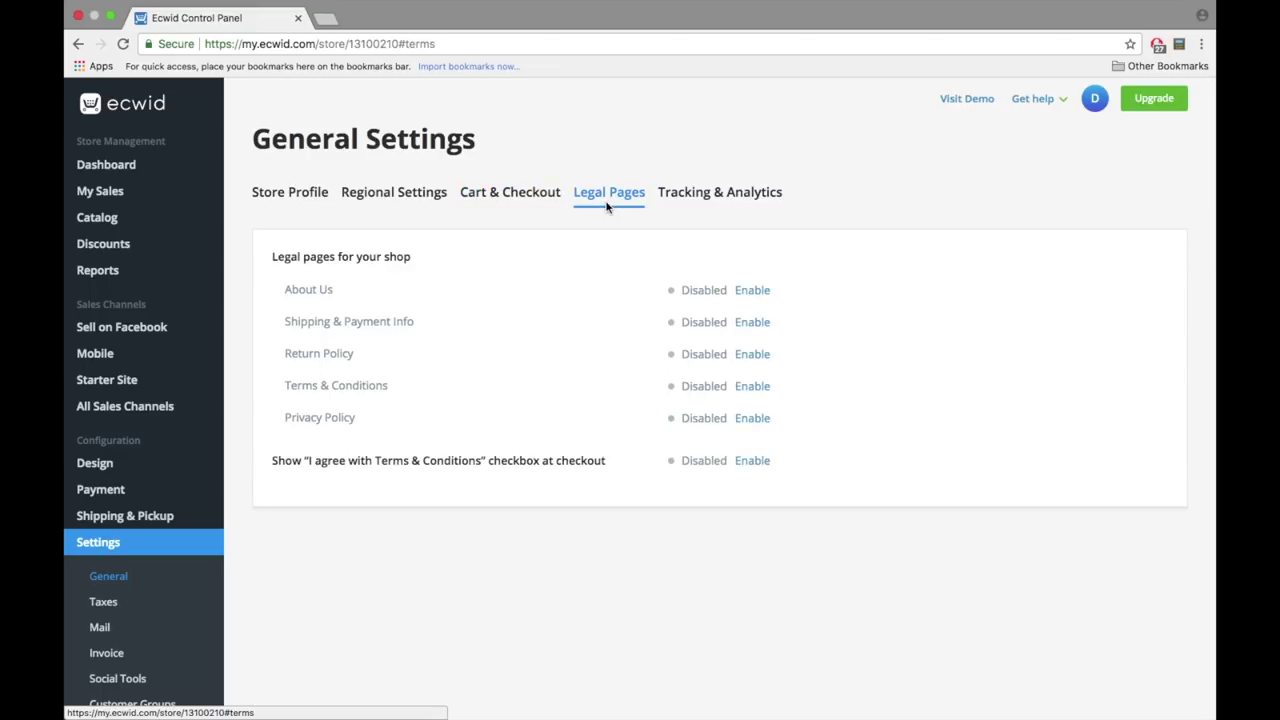
{"action": "left_click", "coordinate": [755, 322]}
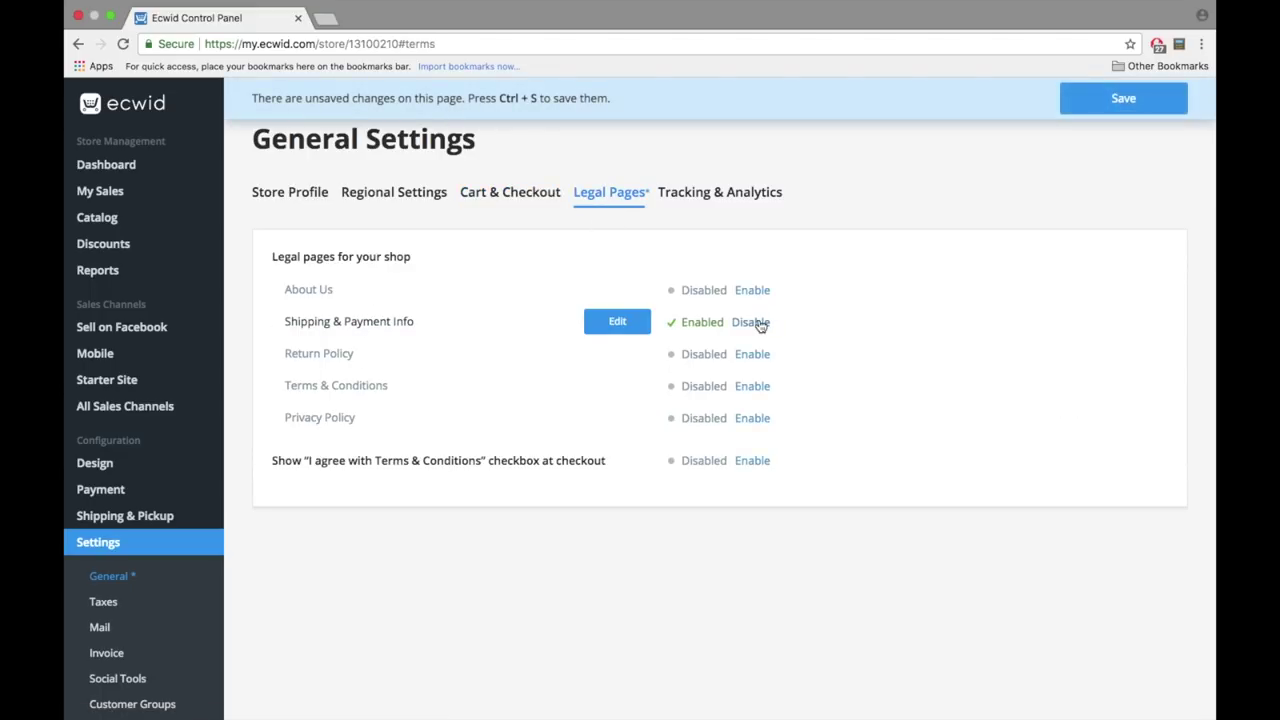
{"action": "left_click", "coordinate": [617, 322]}
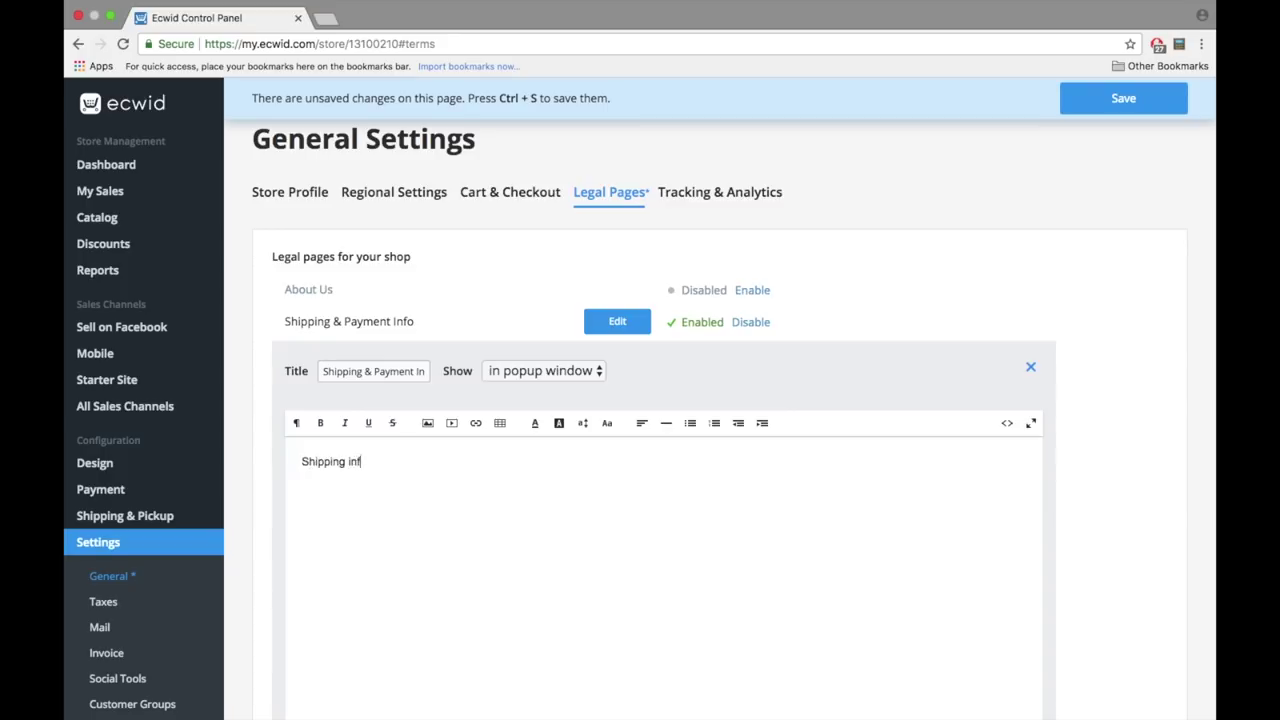
{"action": "scroll", "coordinate": [616, 461], "scroll_direction": "down", "scroll_amount": 3}
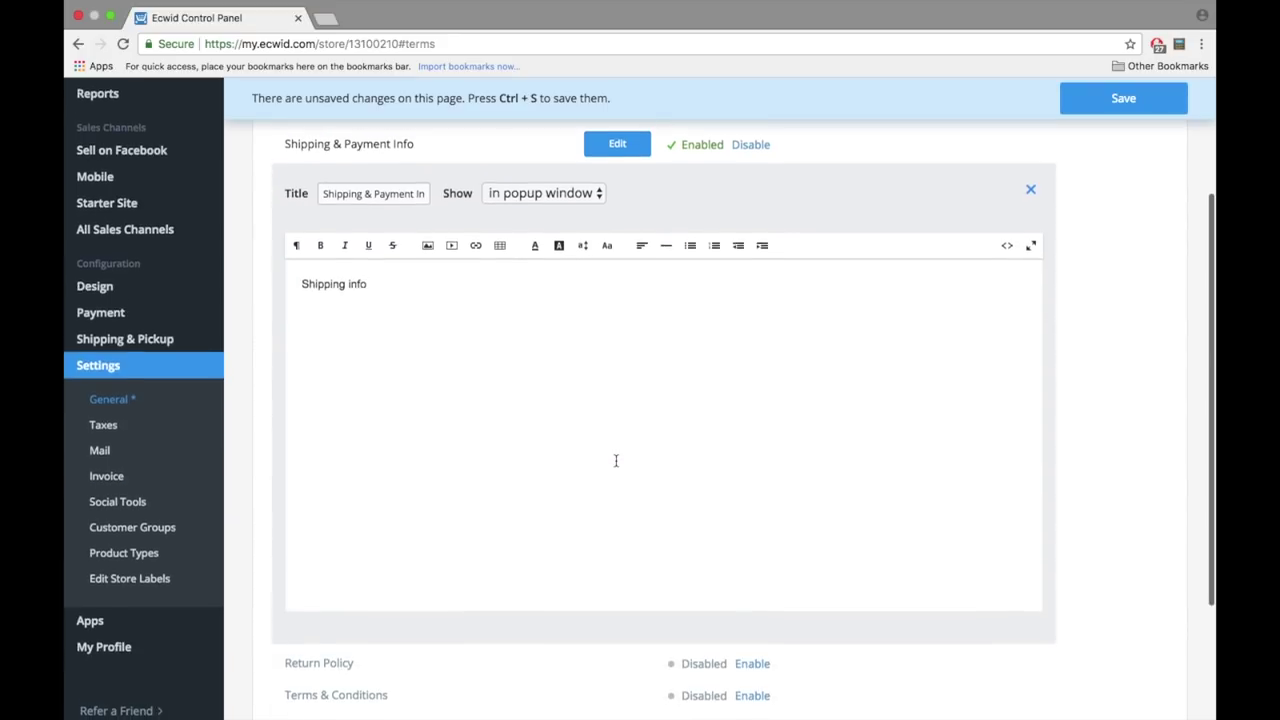
{"action": "left_click", "coordinate": [614, 174]}
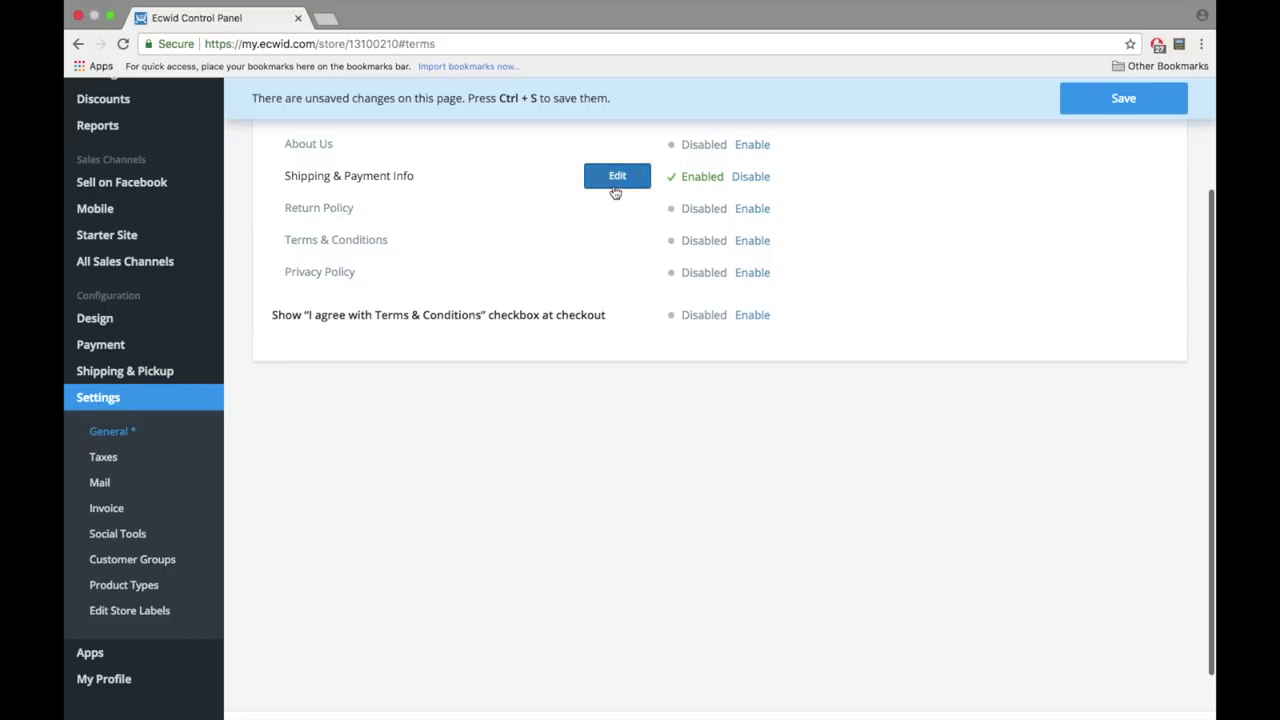
{"action": "scroll", "coordinate": [612, 288], "scroll_direction": "up", "scroll_amount": 2}
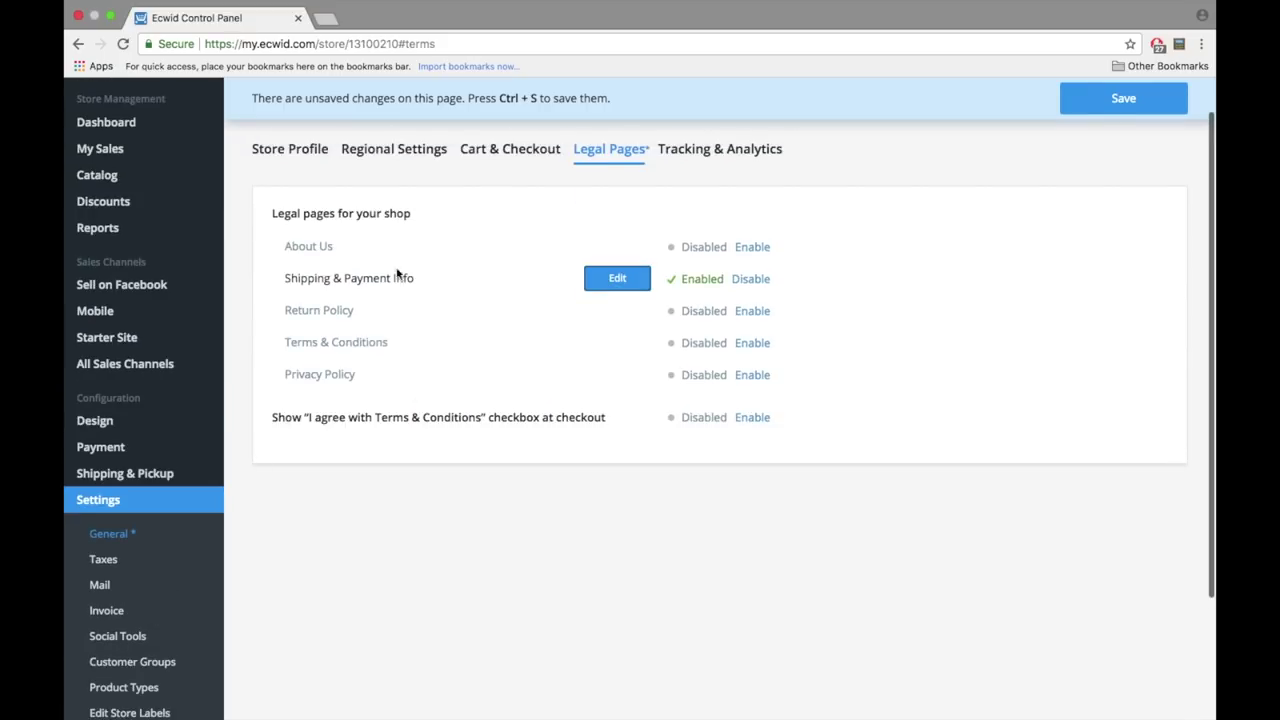
{"action": "left_click", "coordinate": [1097, 91]}
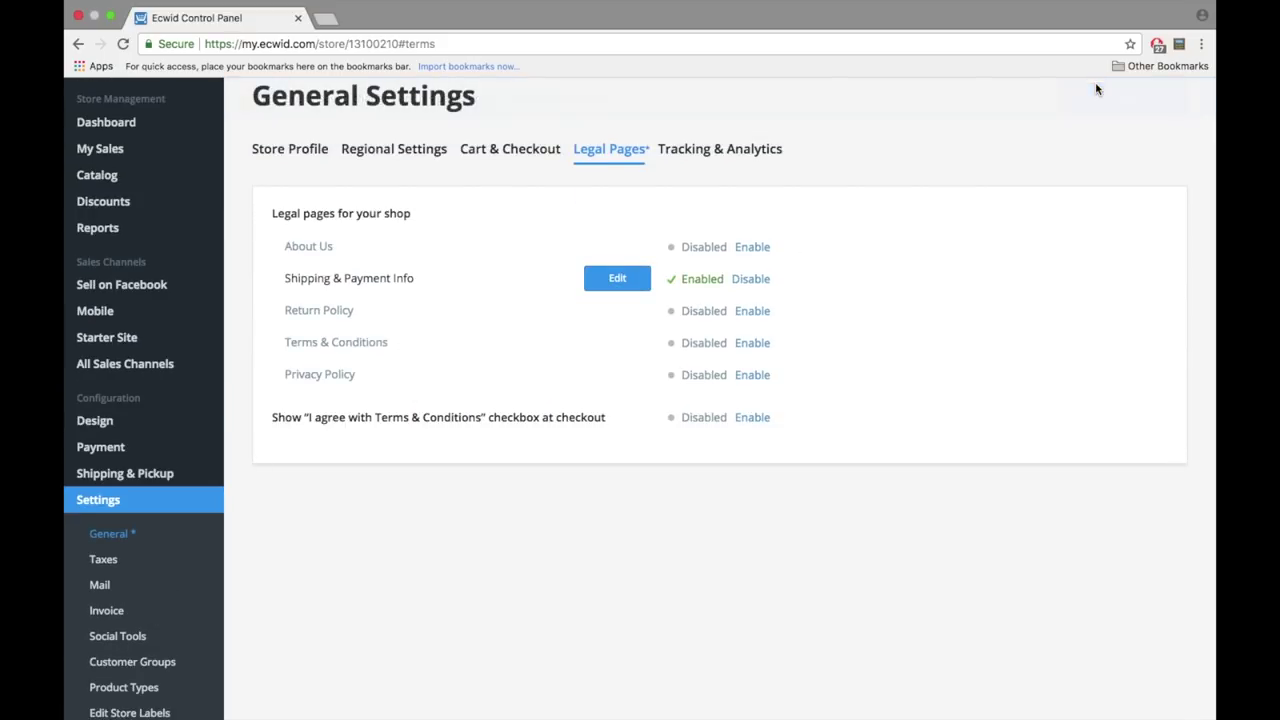
- Turn remarketing with Google Analytics on in Tracking & Analytics, then back off
{"action": "left_click", "coordinate": [700, 152]}
{"action": "left_click", "coordinate": [656, 254]}
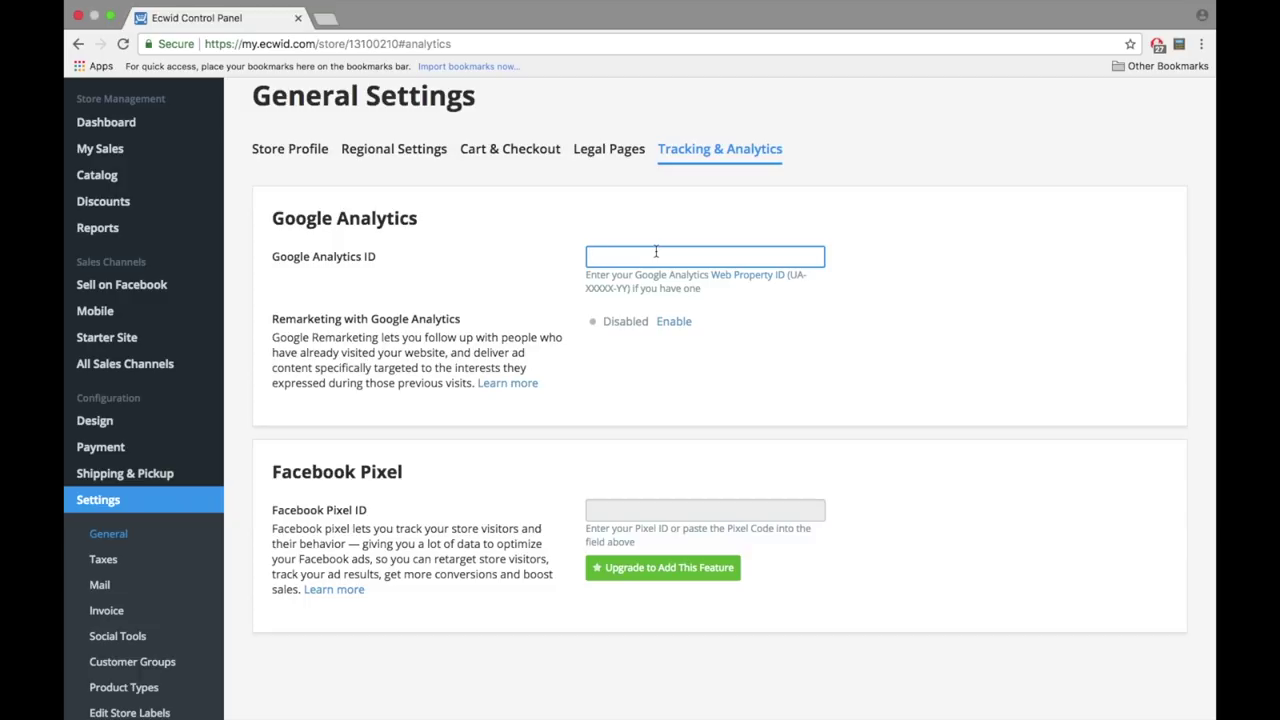
{"action": "left_click_drag", "start_coordinate": [589, 283], "coordinate": [626, 288]}
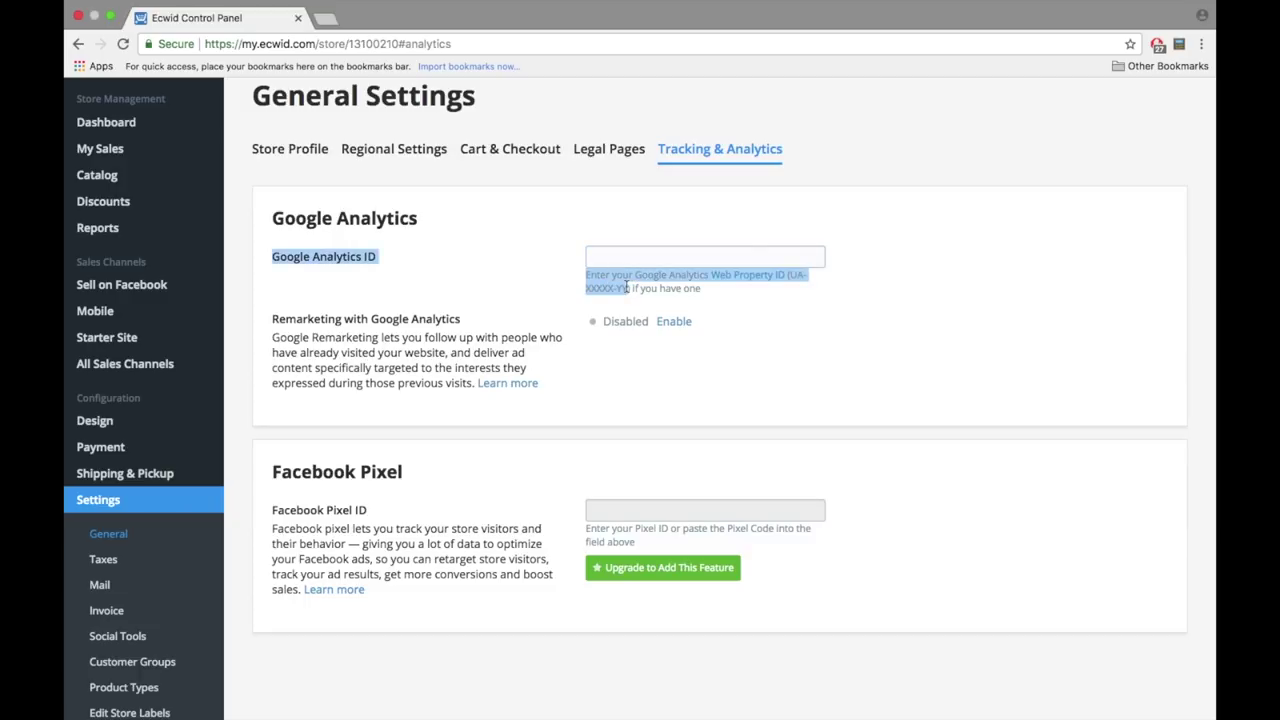
{"action": "left_click", "coordinate": [628, 287]}
{"action": "left_click", "coordinate": [665, 322]}
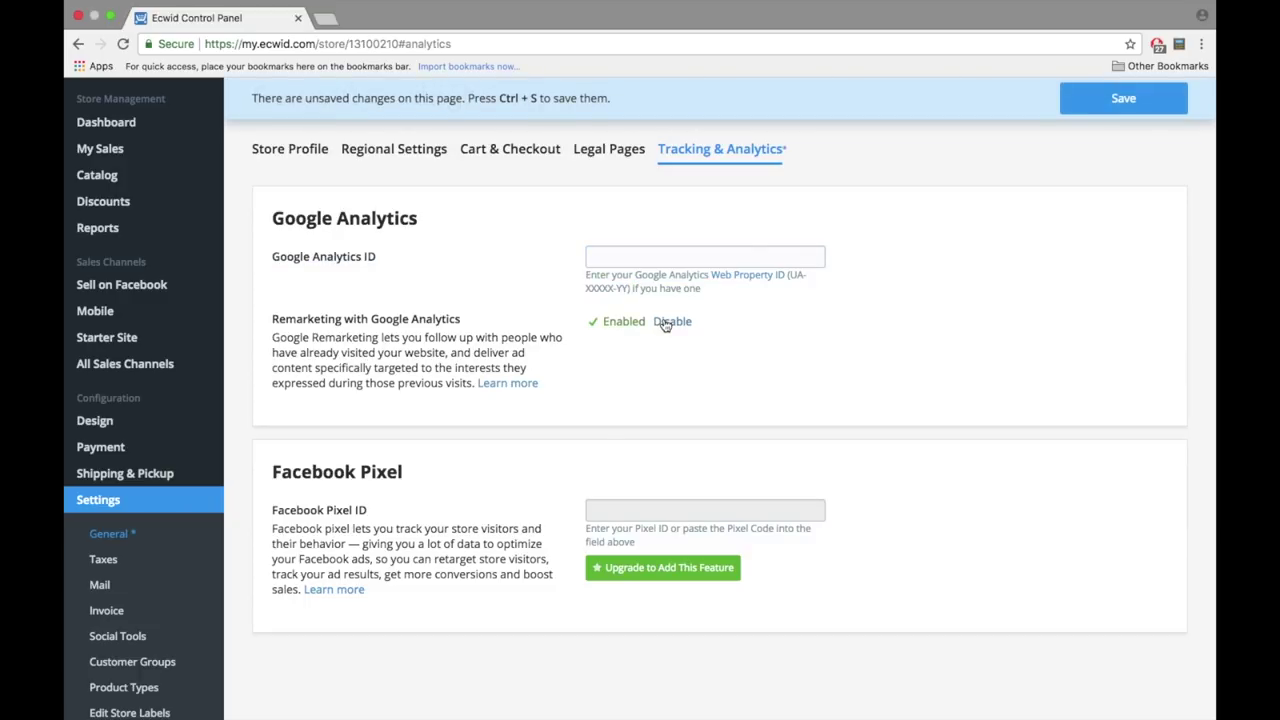
{"action": "left_click", "coordinate": [665, 322]}
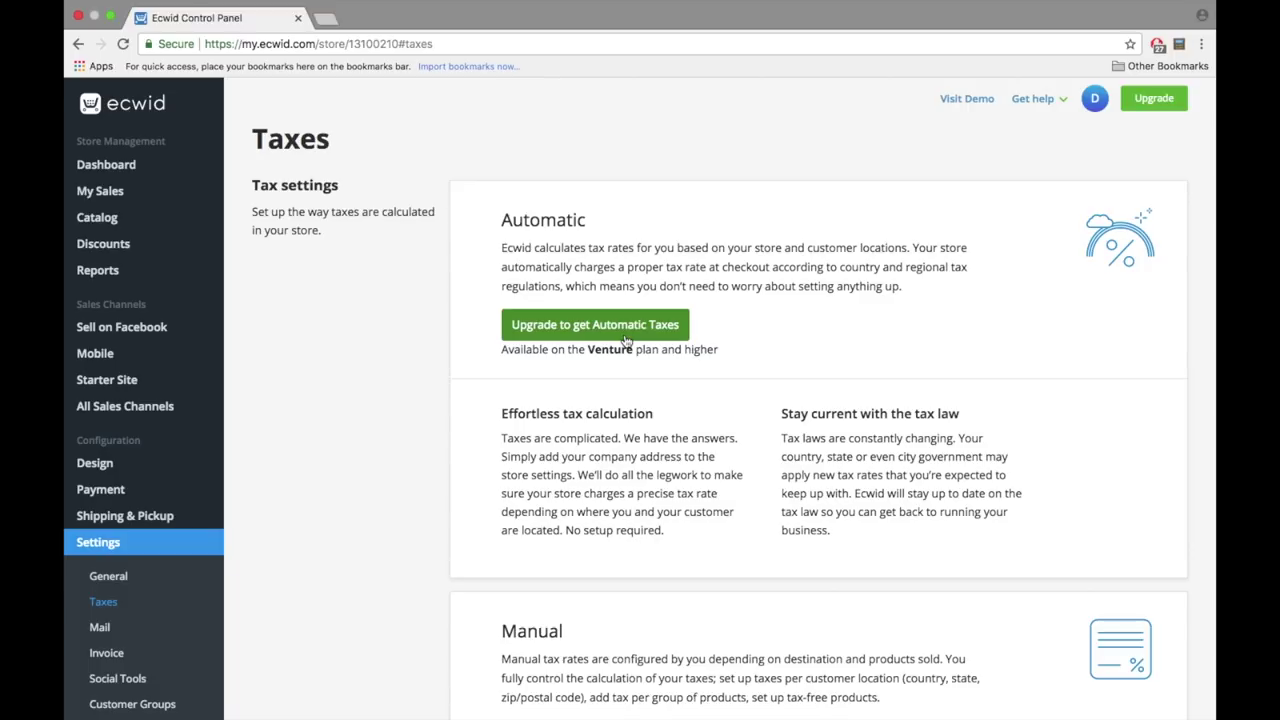
- Open the manual tax rates list and add a new tax entry, Add New Tax 1
{"action": "scroll", "coordinate": [632, 462], "scroll_direction": "down", "scroll_amount": 5}
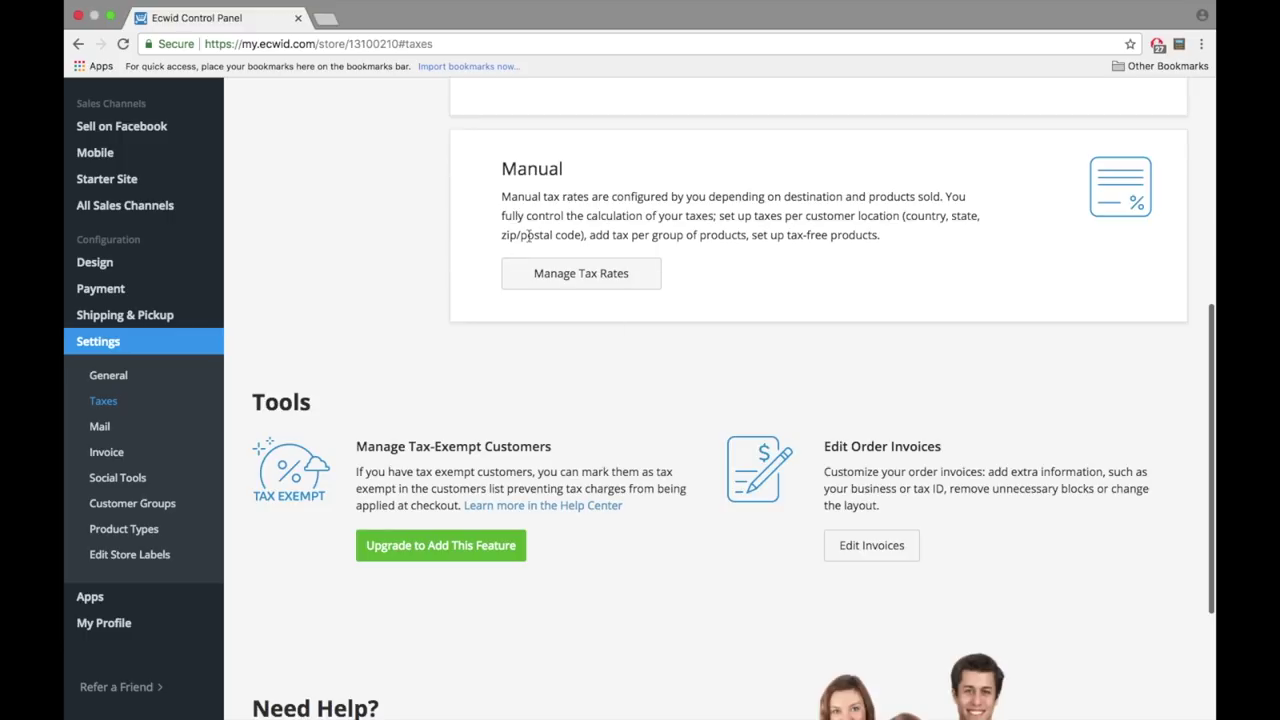
{"action": "left_click", "coordinate": [586, 289]}
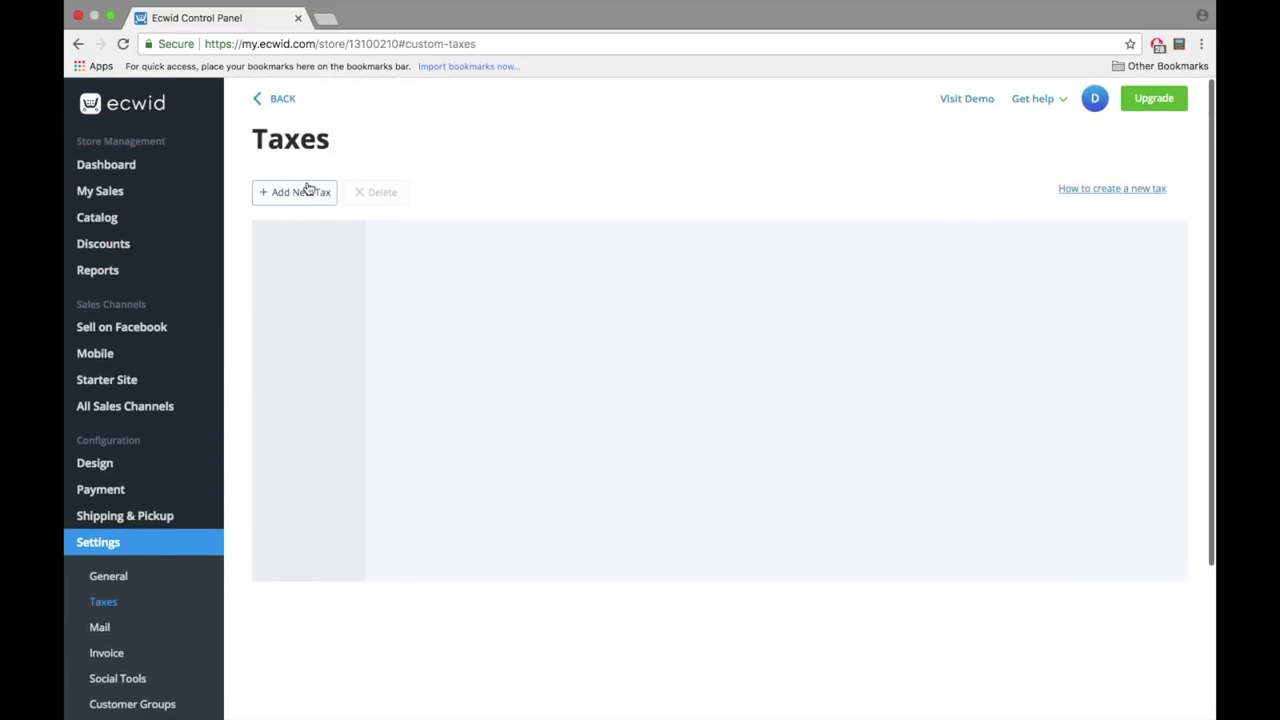
{"action": "left_click", "coordinate": [308, 190]}
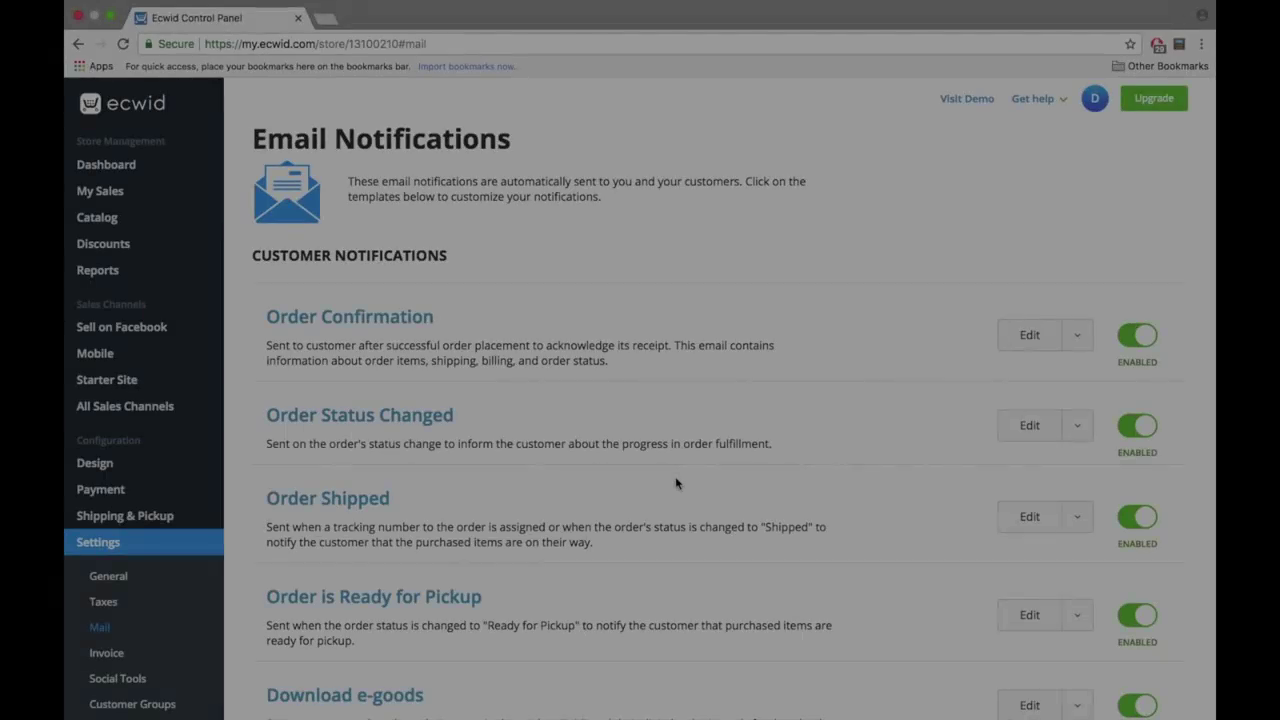
{"action": "scroll", "coordinate": [675, 476], "scroll_direction": "down", "scroll_amount": 3}
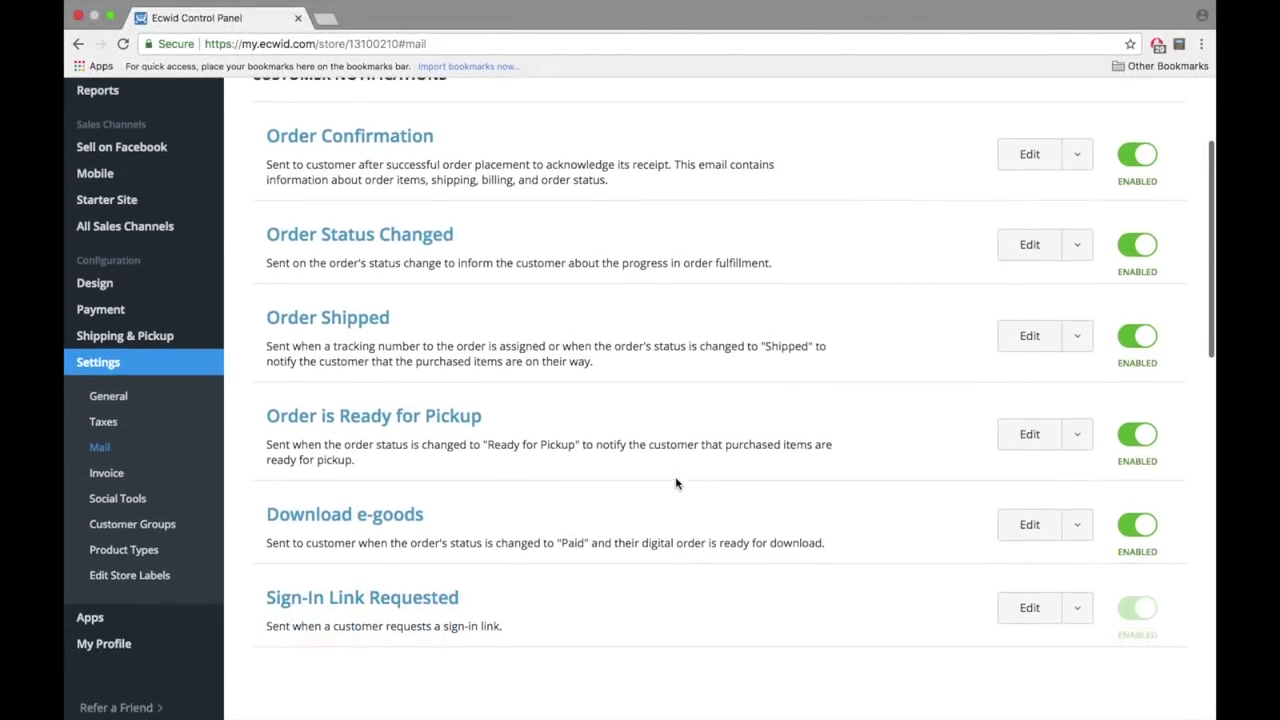
- Turn off the Order is Ready for Pickup customer notification email
{"action": "scroll", "coordinate": [675, 483], "scroll_direction": "up", "scroll_amount": 5}
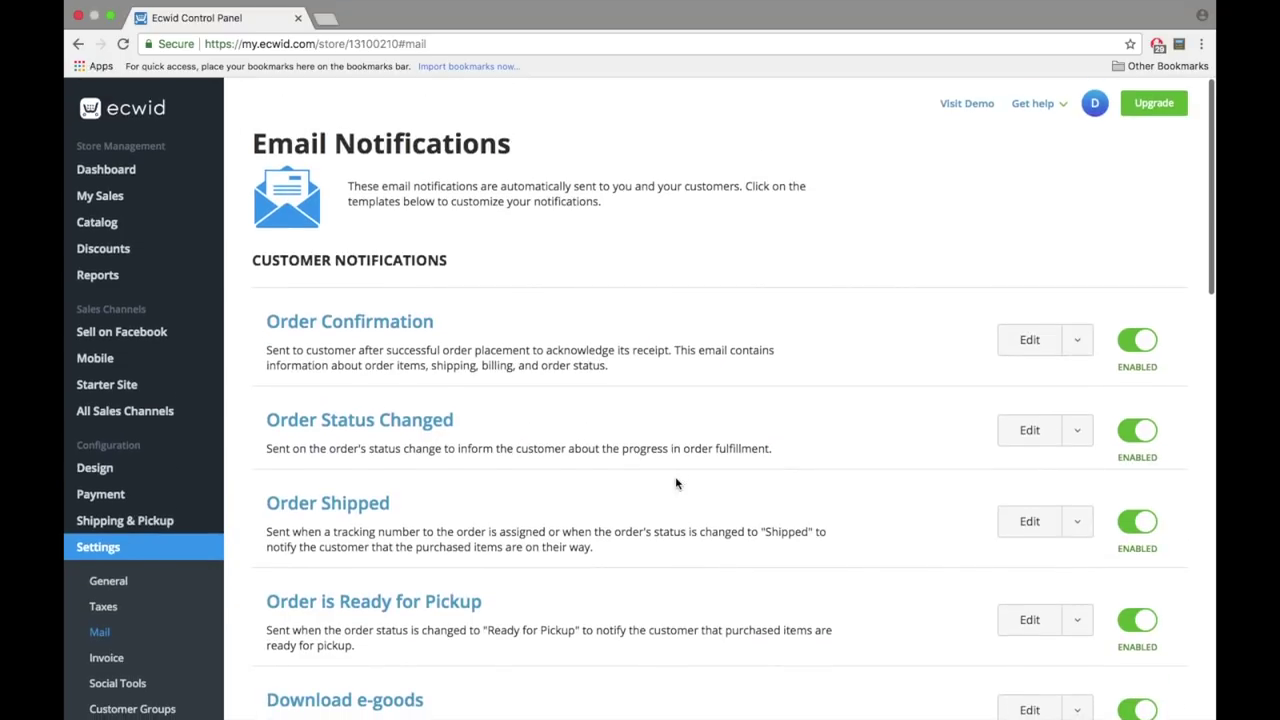
{"action": "scroll", "coordinate": [675, 483], "scroll_direction": "down", "scroll_amount": 1}
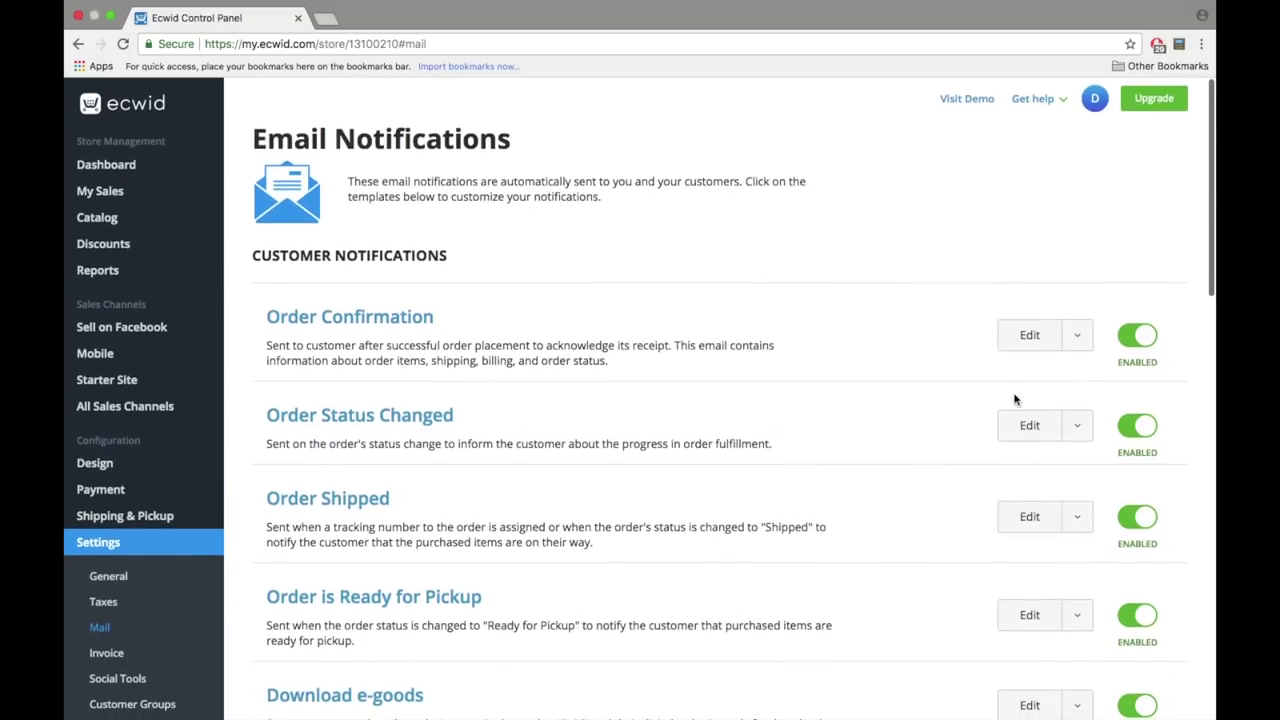
{"action": "left_click", "coordinate": [1079, 340]}
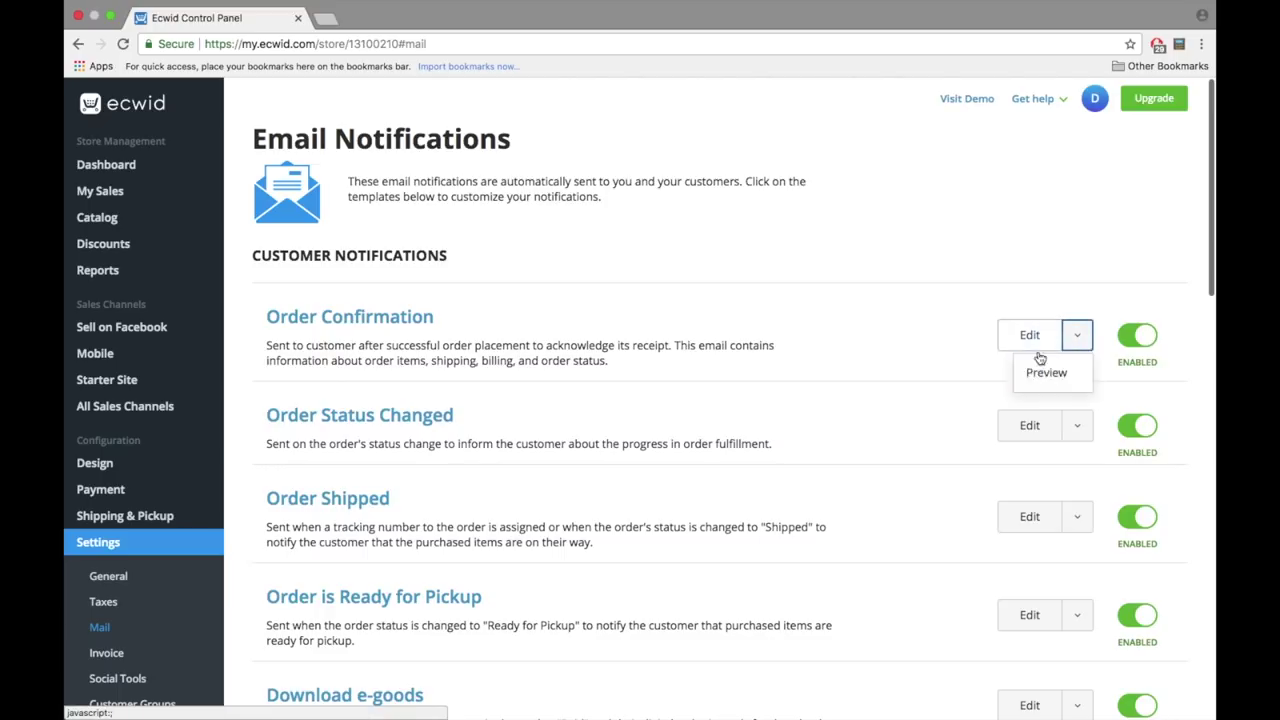
{"action": "left_click", "coordinate": [904, 443]}
{"action": "scroll", "coordinate": [904, 443], "scroll_direction": "down", "scroll_amount": 8}
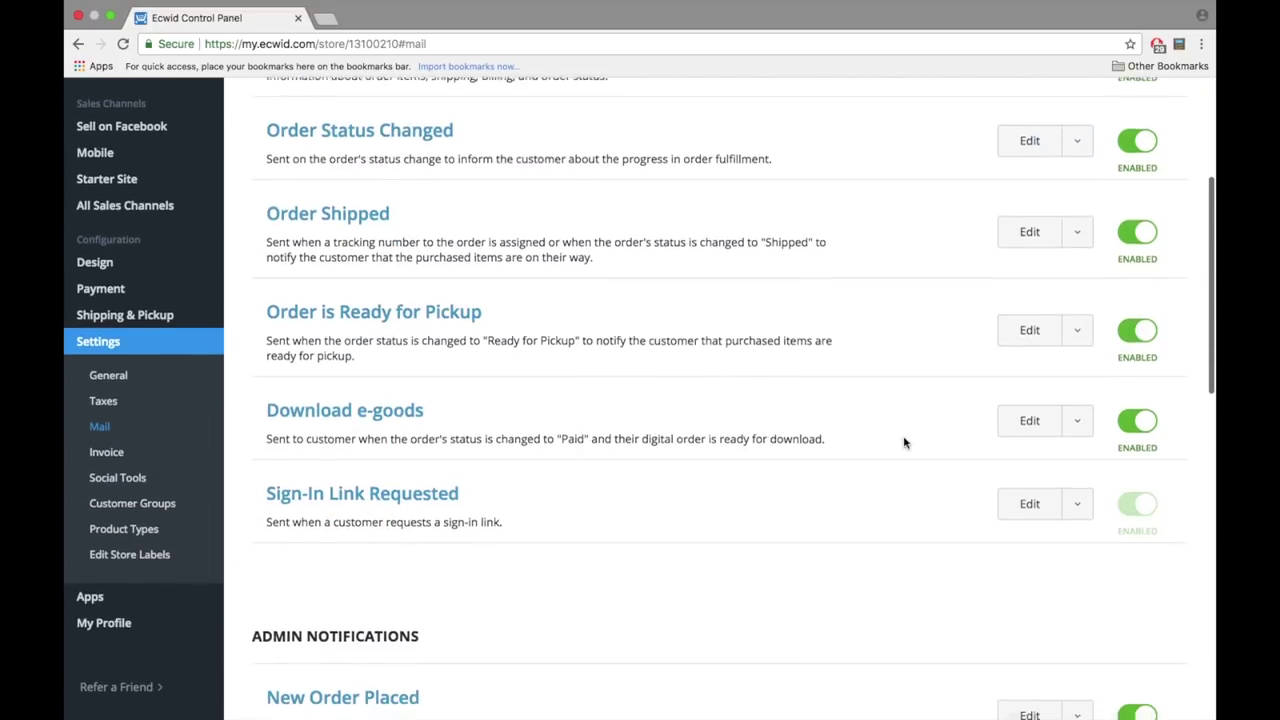
{"action": "scroll", "coordinate": [1134, 180], "scroll_direction": "up", "scroll_amount": 5}
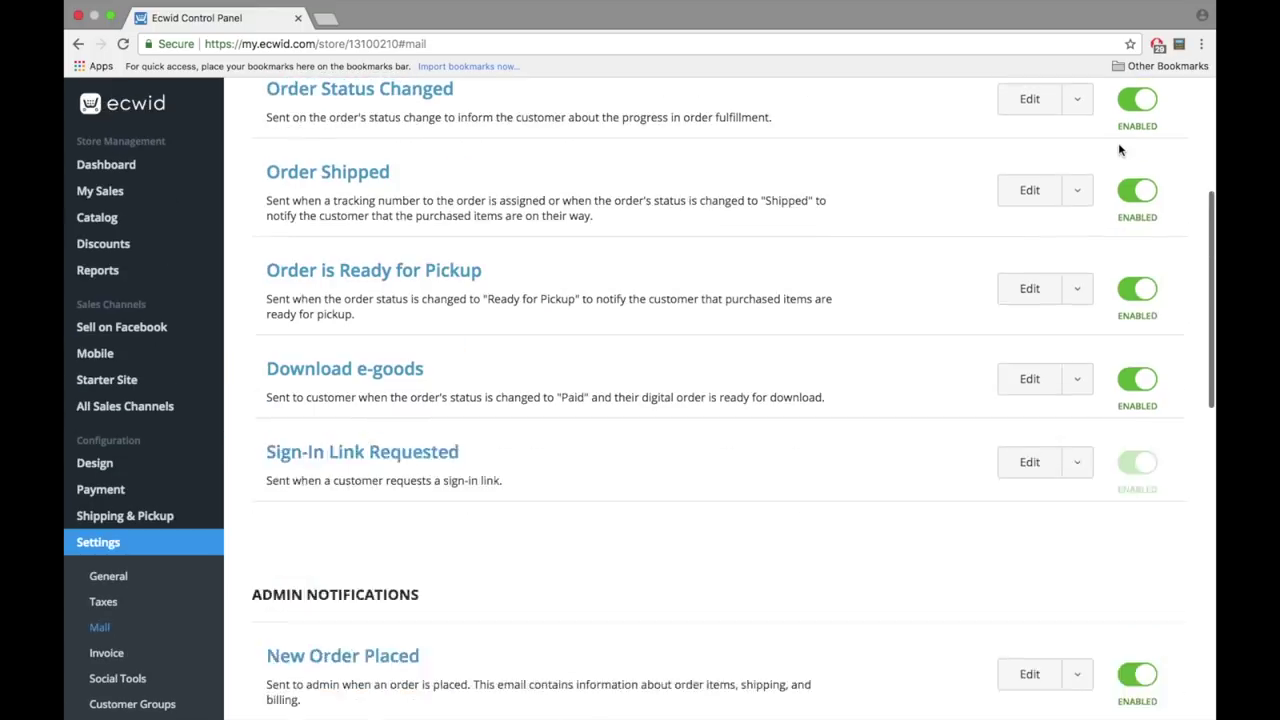
{"action": "left_click", "coordinate": [1124, 341]}
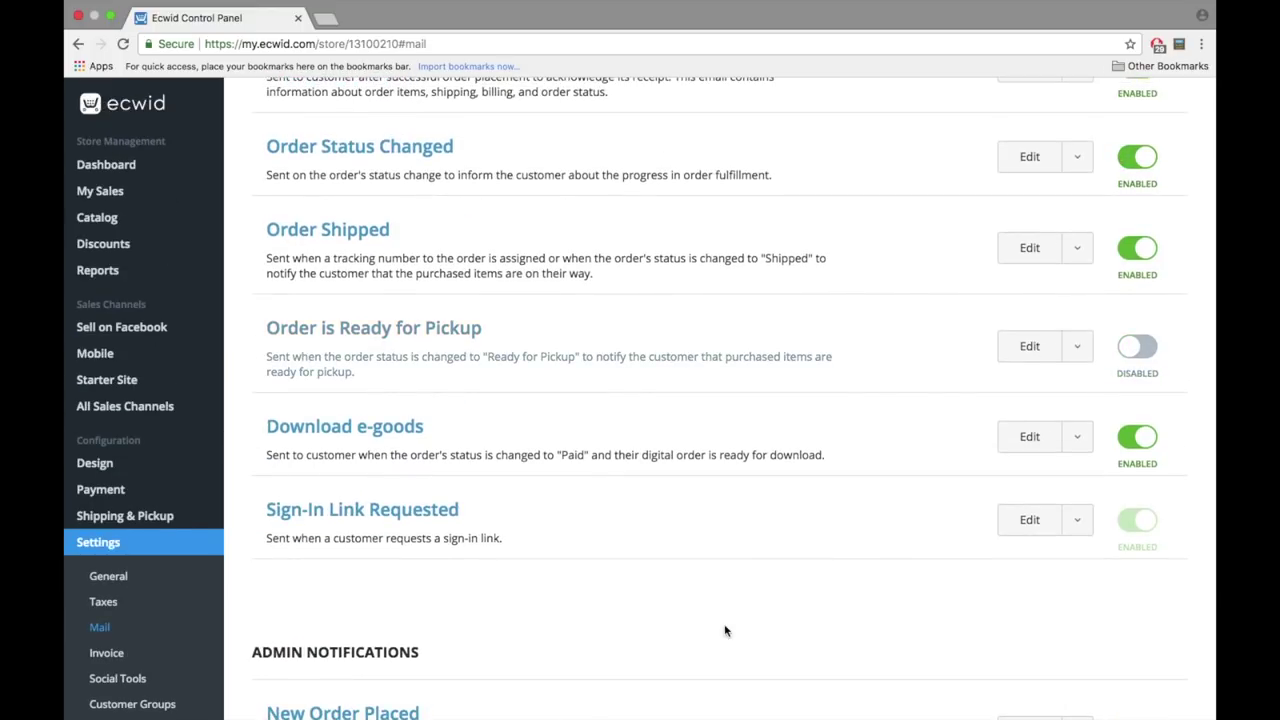
{"action": "scroll", "coordinate": [726, 630], "scroll_direction": "down", "scroll_amount": 5}
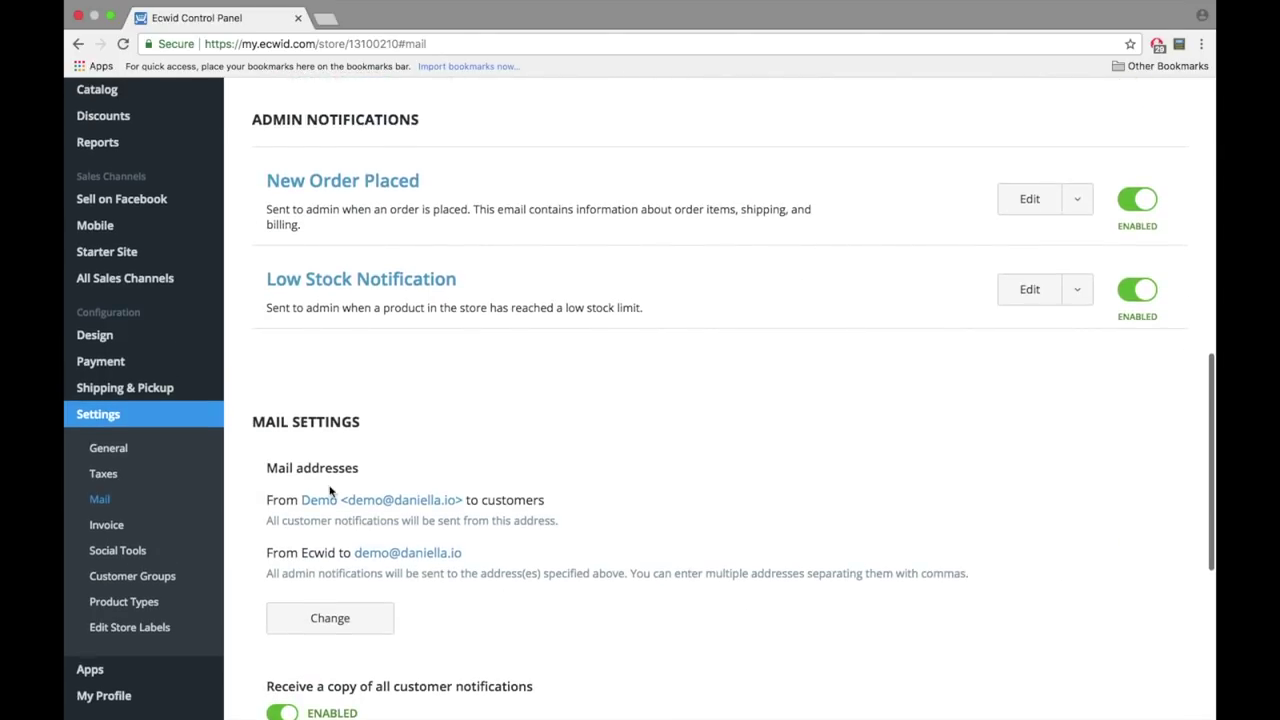
- Add a second admin recipient address, then delete it, leaving the original admin email
{"action": "left_click", "coordinate": [375, 627]}
{"action": "scroll", "coordinate": [377, 655], "scroll_direction": "down", "scroll_amount": 1}
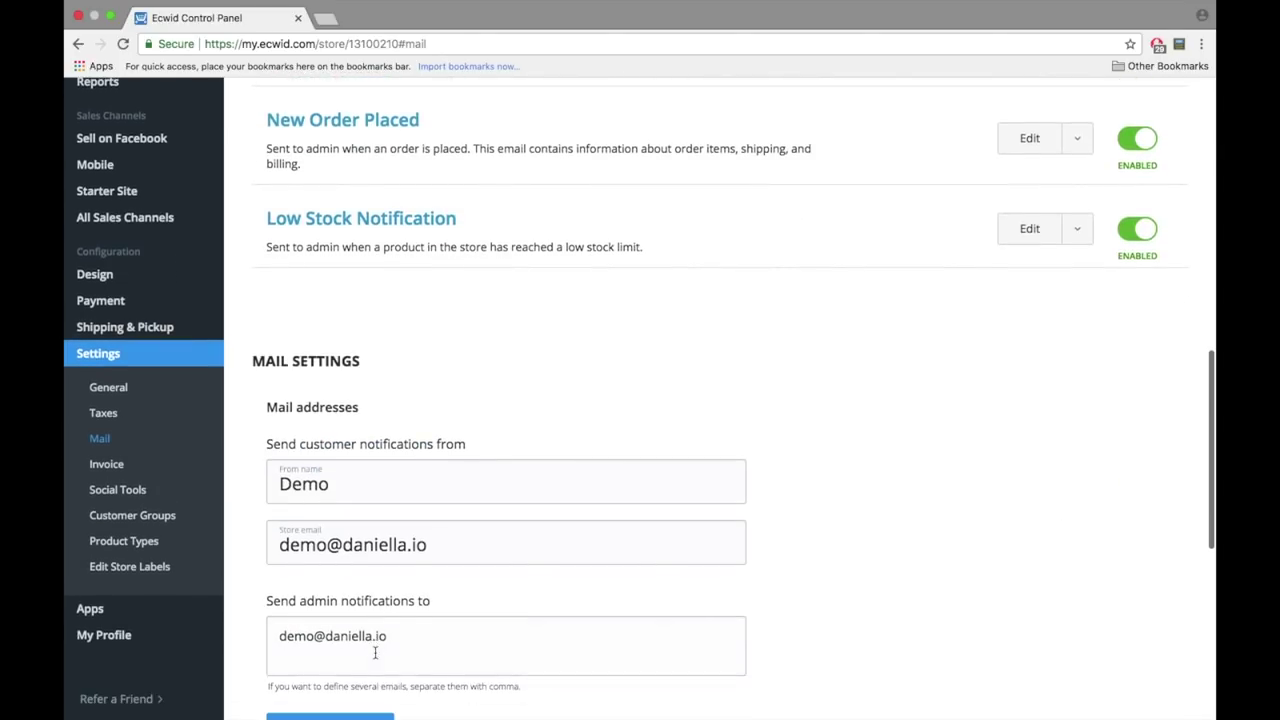
{"action": "left_click", "coordinate": [392, 644]}
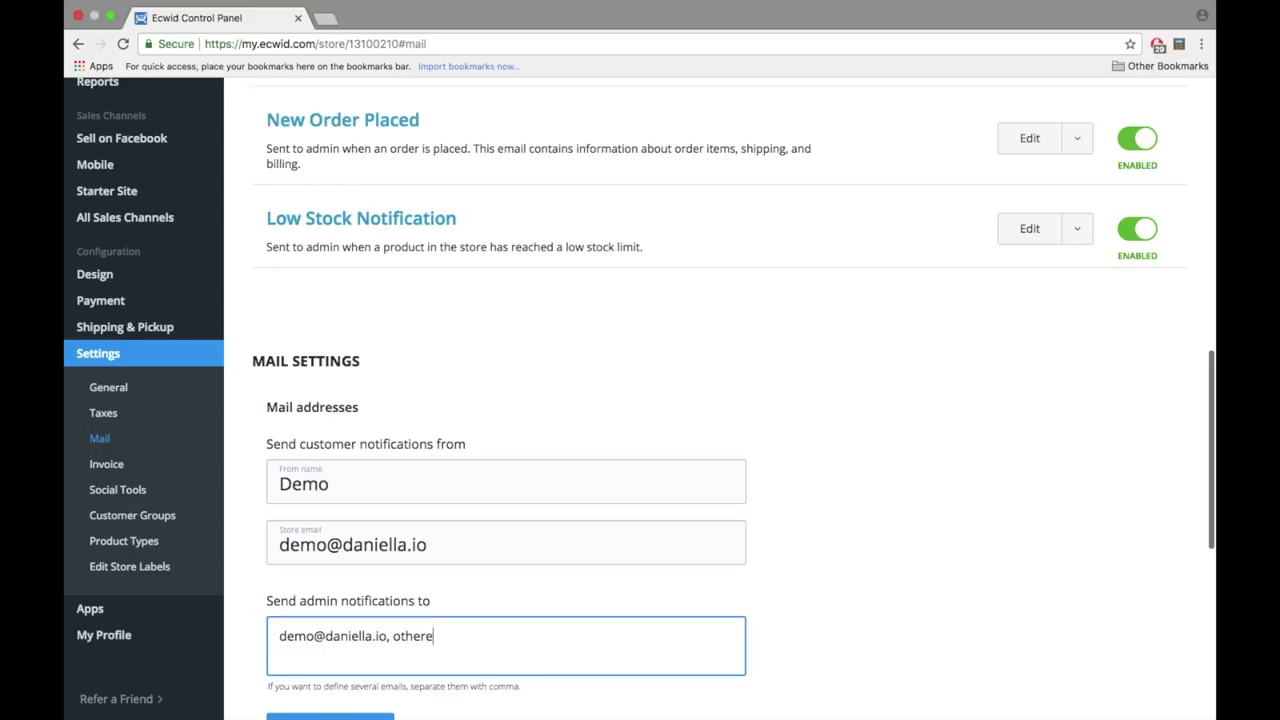
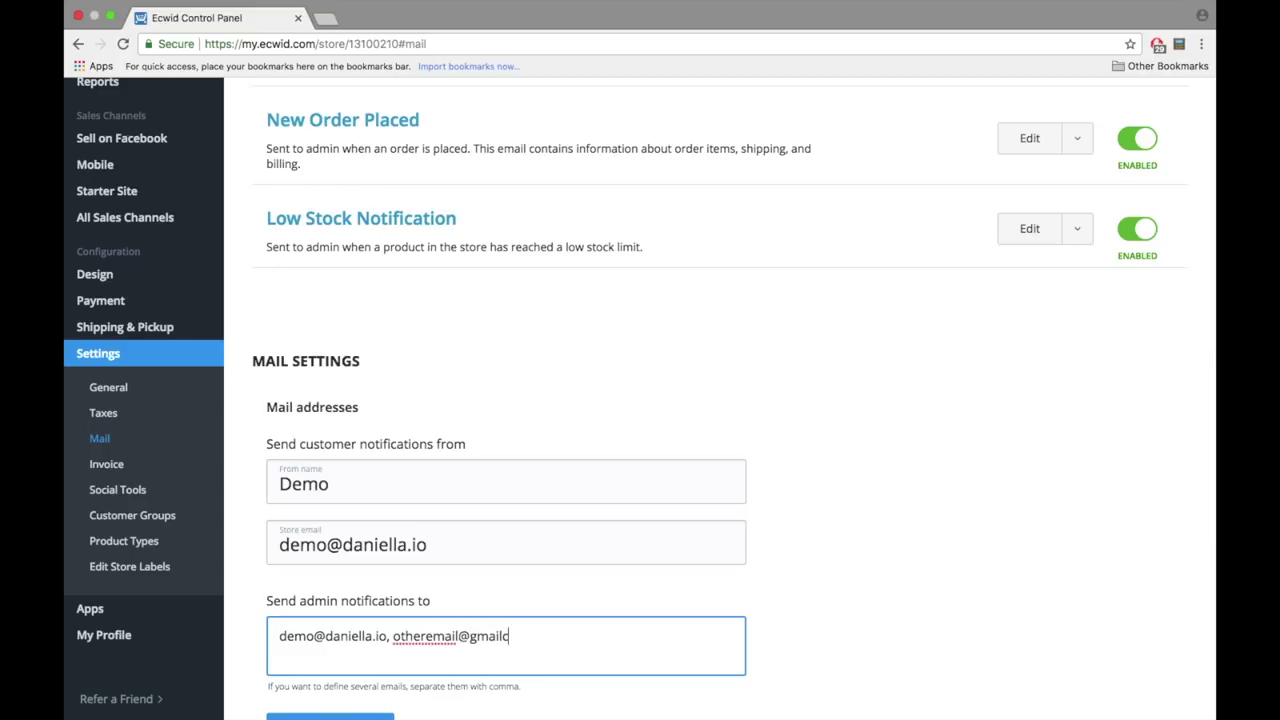
{"action": "left_click_drag", "start_coordinate": [527, 643], "coordinate": [380, 635]}
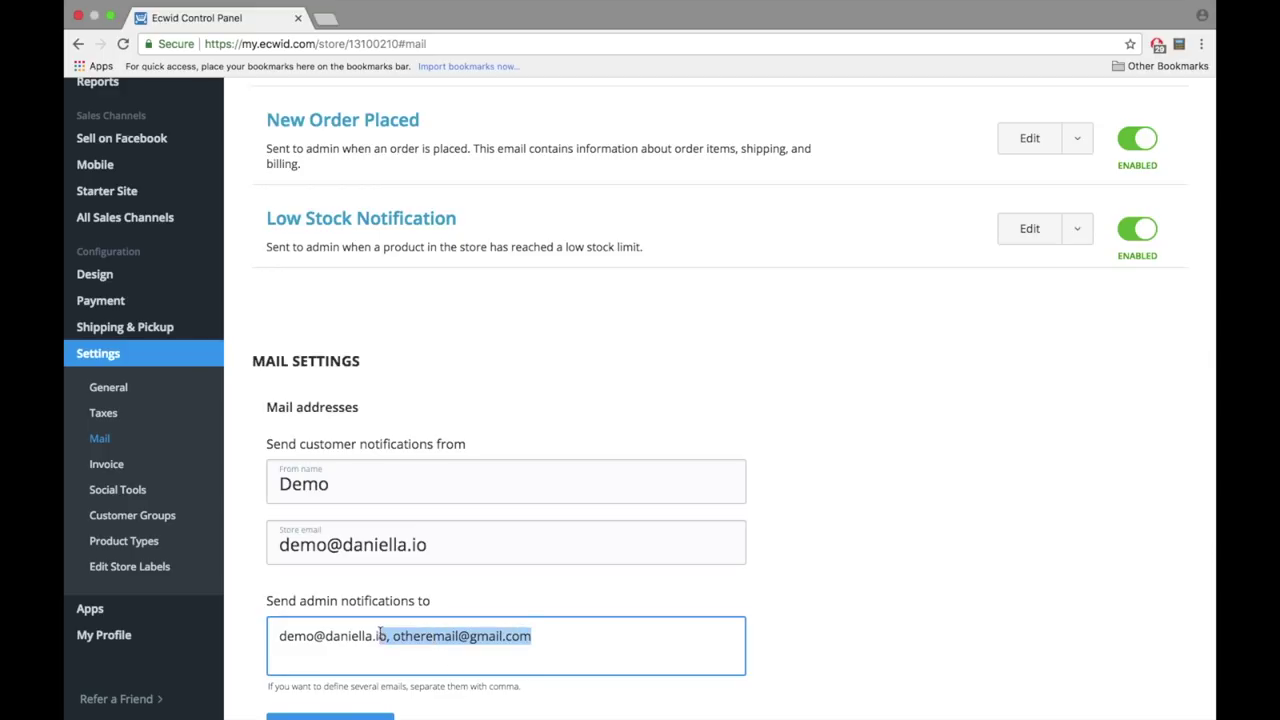
{"action": "key", "text": "BackSpace"}
{"action": "scroll", "coordinate": [380, 640], "scroll_direction": "down", "scroll_amount": 3}
- Save the mail settings and edit the RFC tax ID label for invoices
{"action": "left_click", "coordinate": [357, 615]}
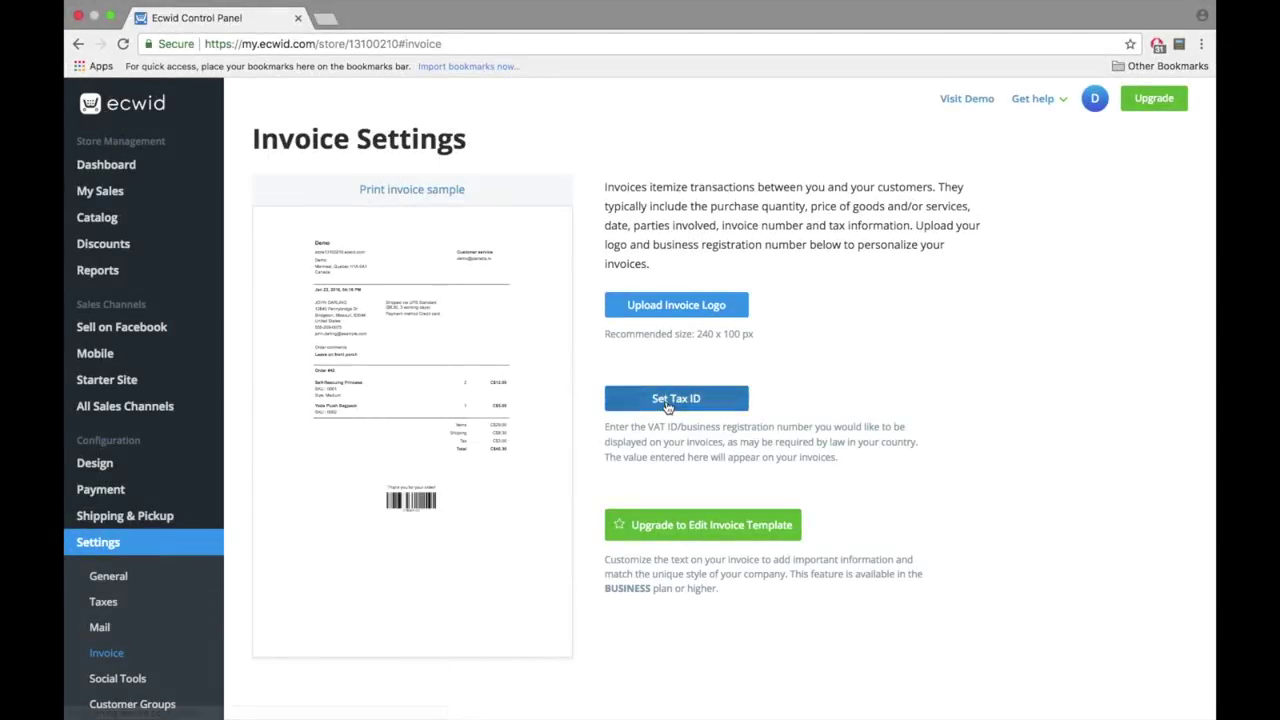
{"action": "left_click", "coordinate": [677, 408]}
{"action": "left_click", "coordinate": [659, 409]}
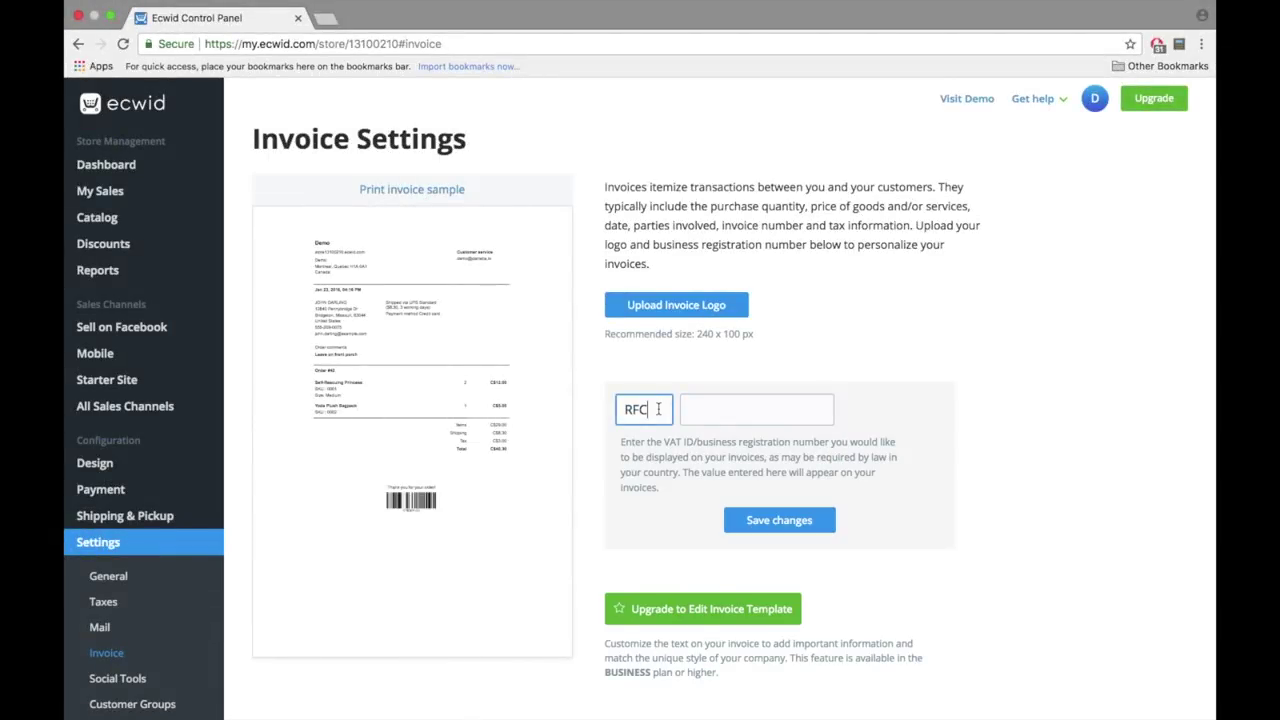
{"action": "left_click", "coordinate": [666, 463]}
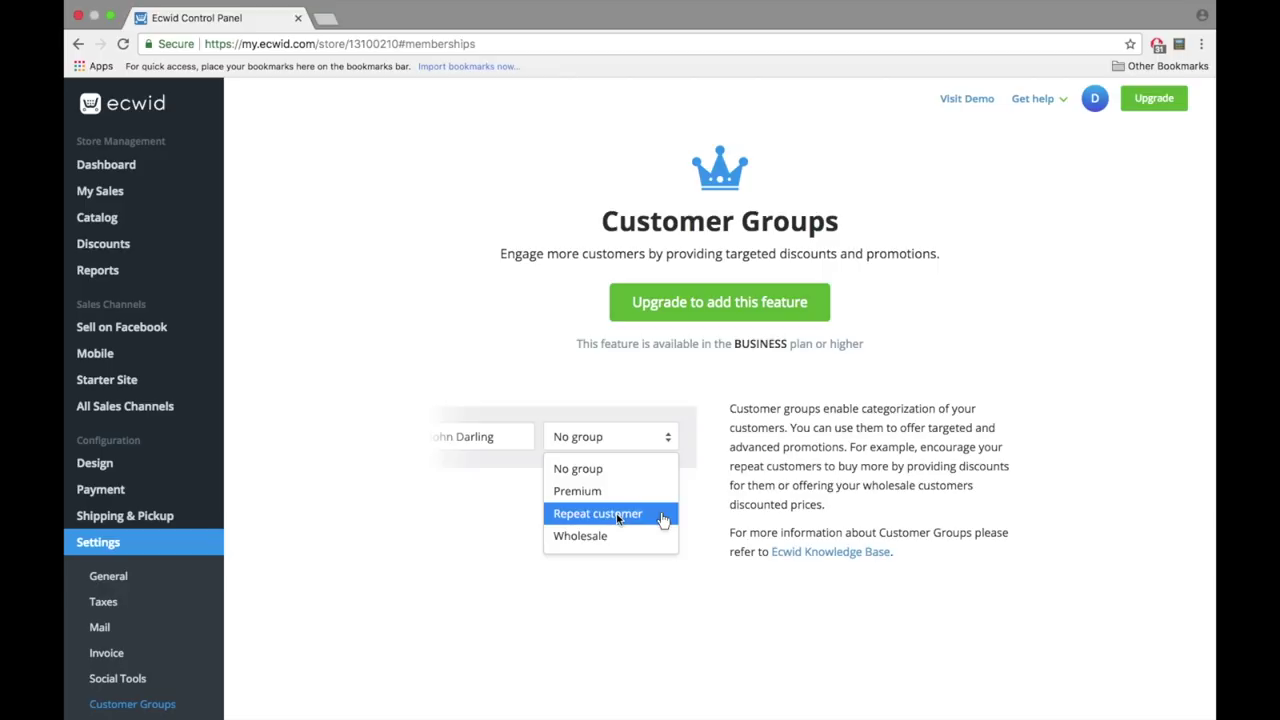
- Go to the Social Tools settings page and look through it
{"action": "left_click", "coordinate": [137, 679]}
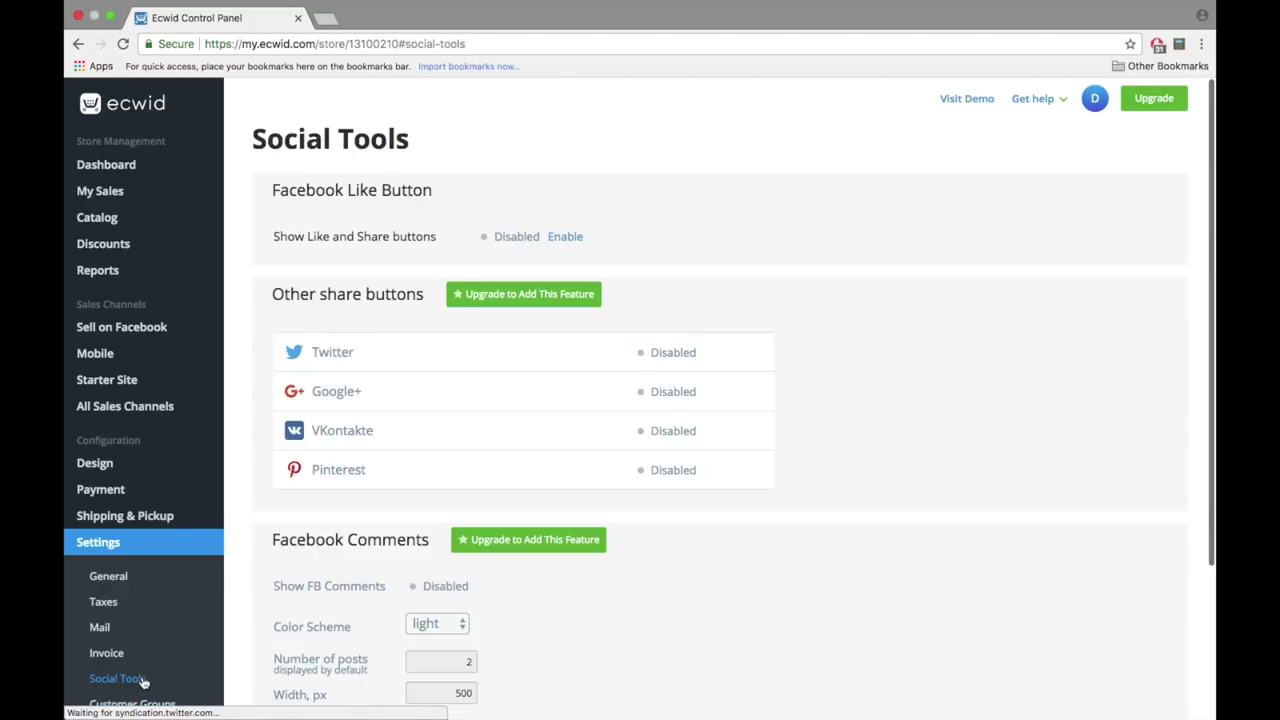
{"action": "scroll", "coordinate": [351, 516], "scroll_direction": "down", "scroll_amount": 3}
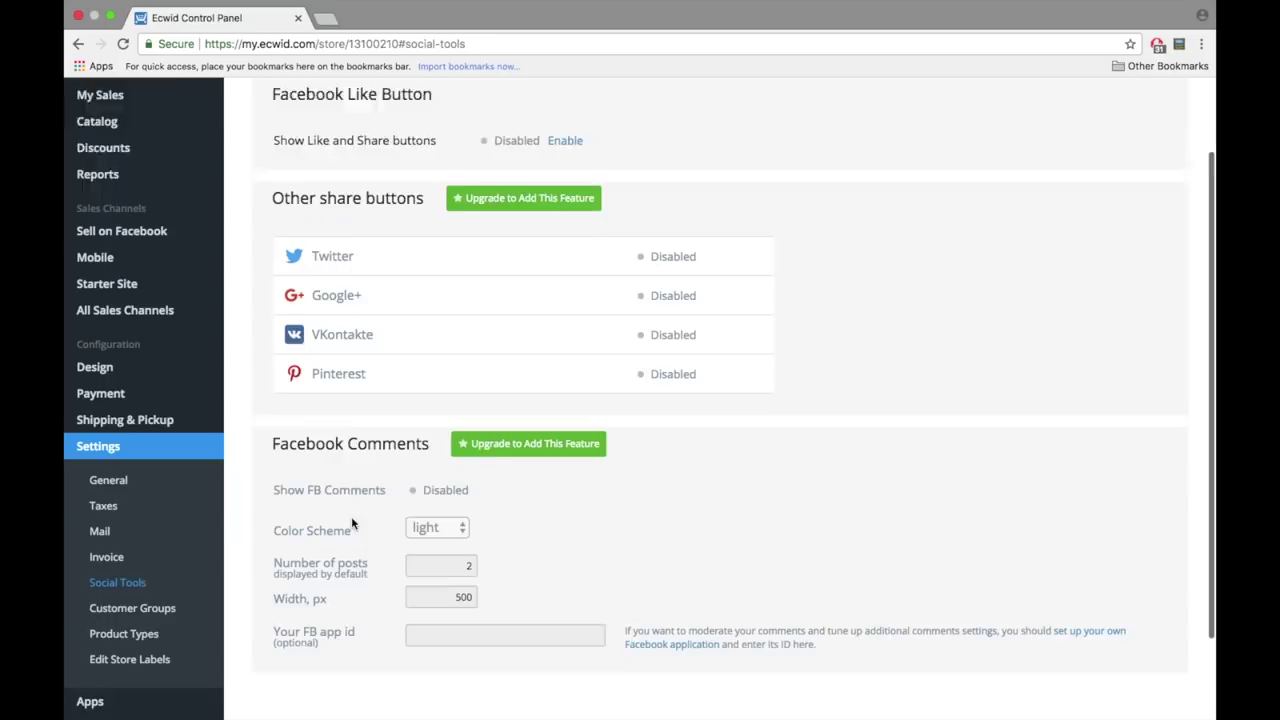
{"action": "scroll", "coordinate": [352, 520], "scroll_direction": "up", "scroll_amount": 3}
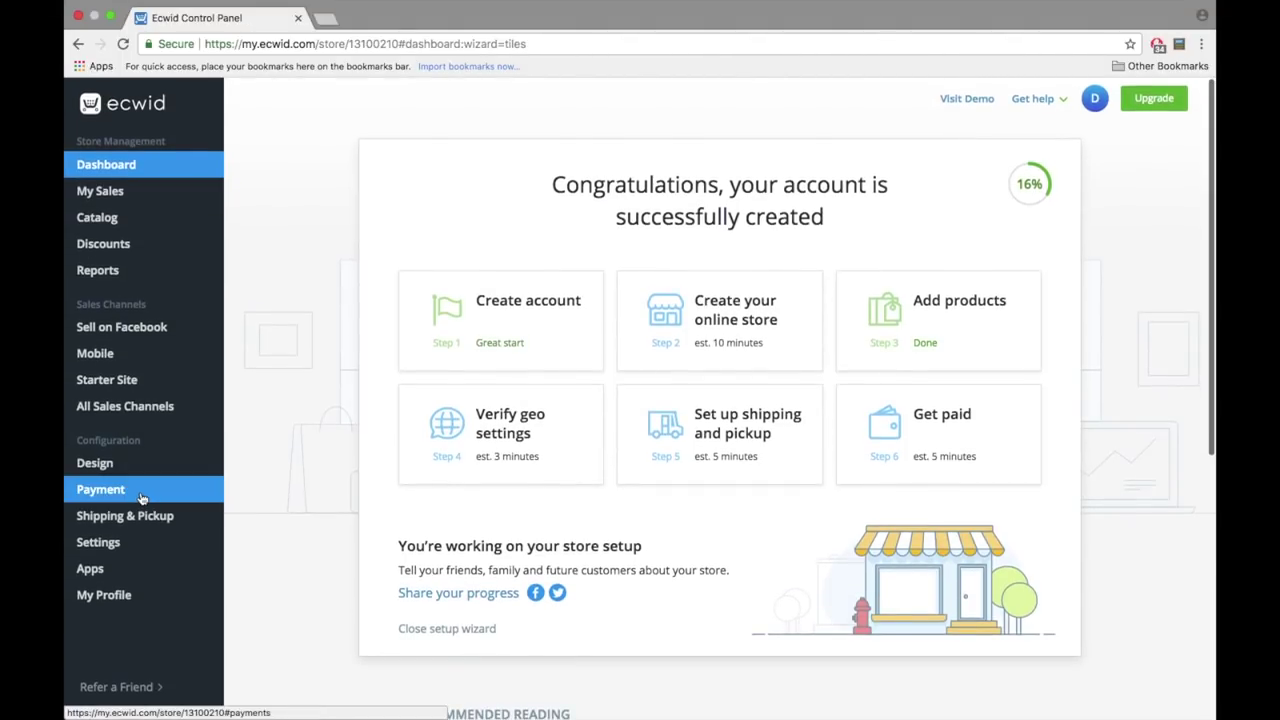
- Enable PayPal Checkout next to Phone order, confirming the connected PayPal account
{"action": "left_click", "coordinate": [141, 496]}
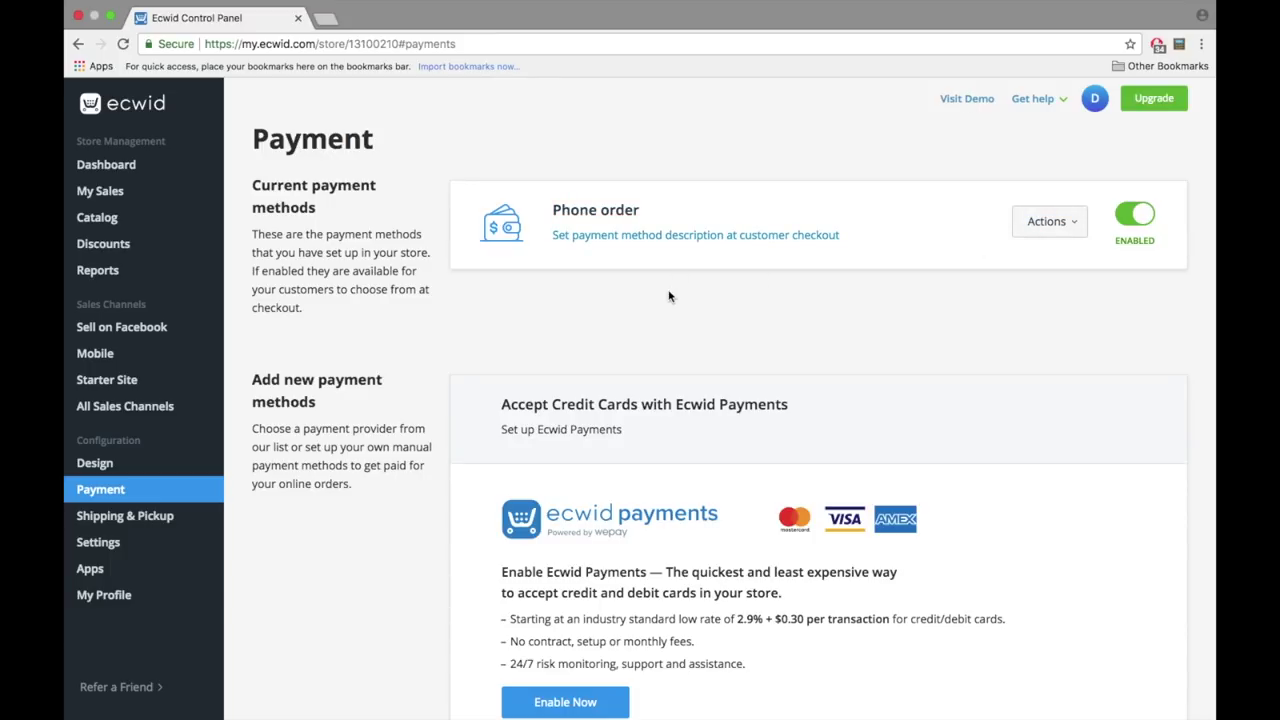
{"action": "scroll", "coordinate": [670, 296], "scroll_direction": "down", "scroll_amount": 10}
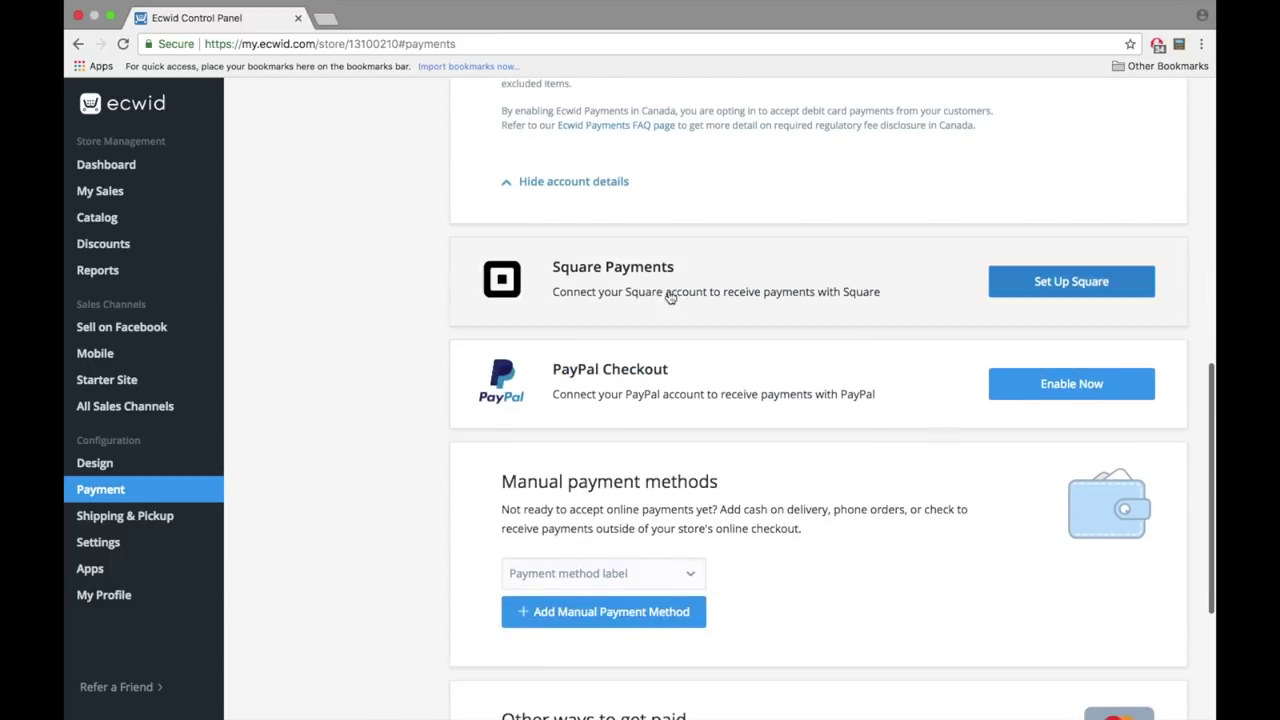
{"action": "left_click", "coordinate": [1047, 377]}
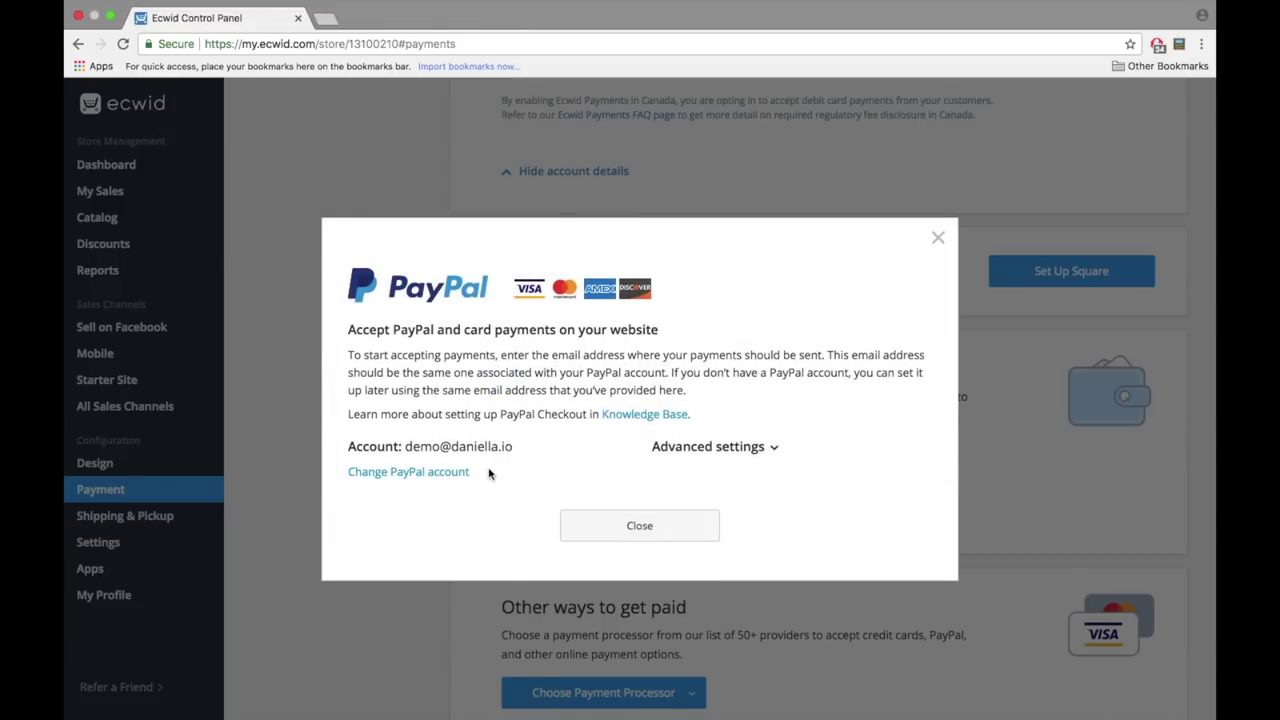
{"action": "left_click_drag", "start_coordinate": [405, 447], "coordinate": [530, 443]}
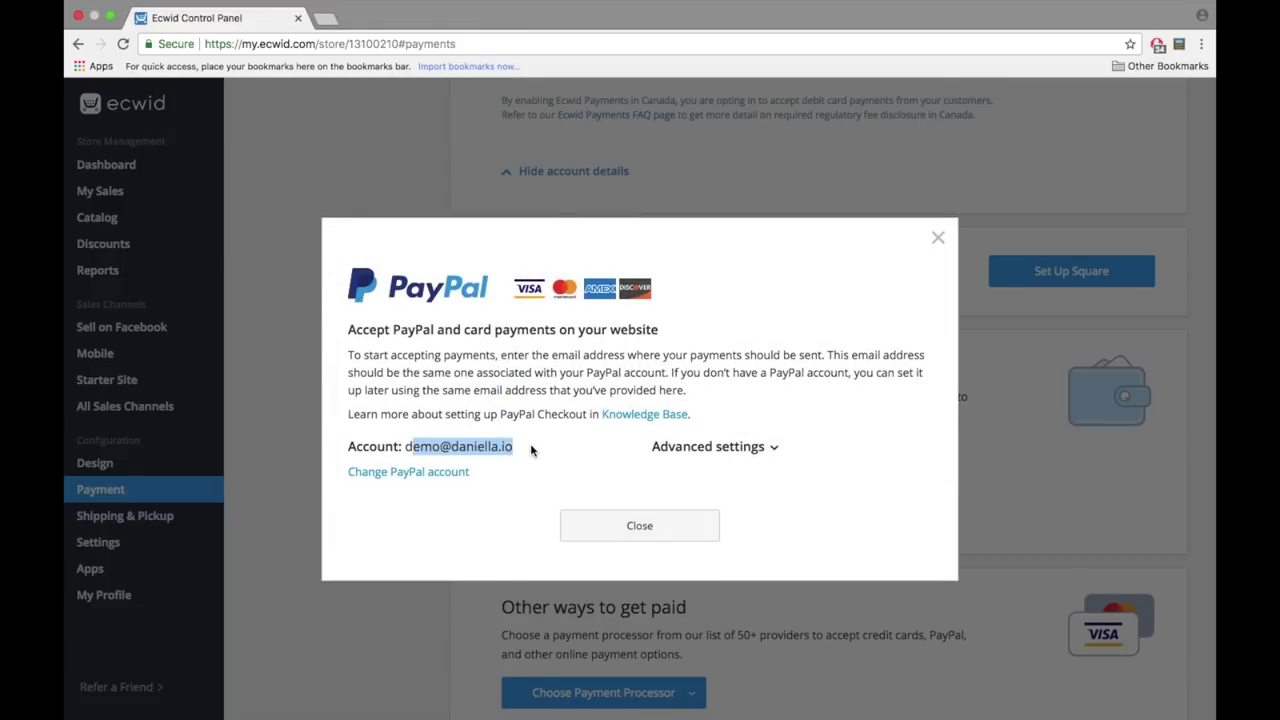
{"action": "left_click", "coordinate": [641, 530]}
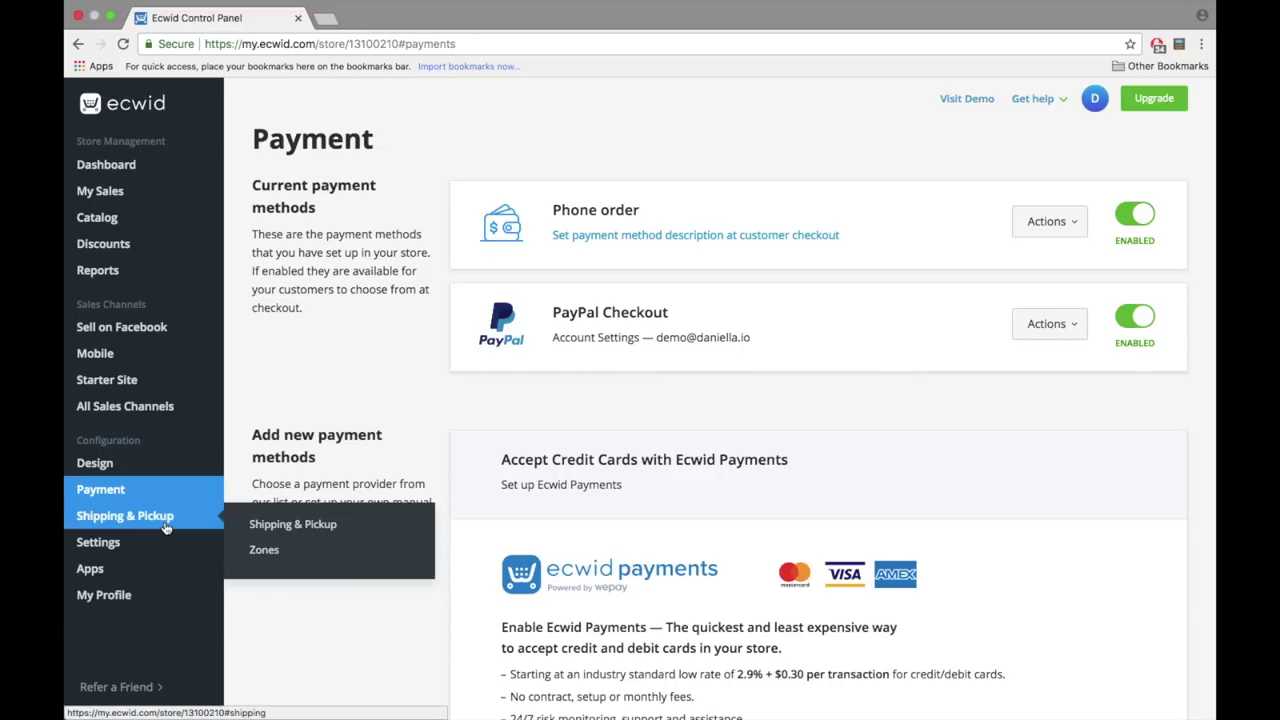
{"action": "left_click", "coordinate": [125, 515]}
- Start a new shipping method for The World using carrier-calculated rates
{"action": "scroll", "coordinate": [171, 523], "scroll_direction": "down", "scroll_amount": 1}
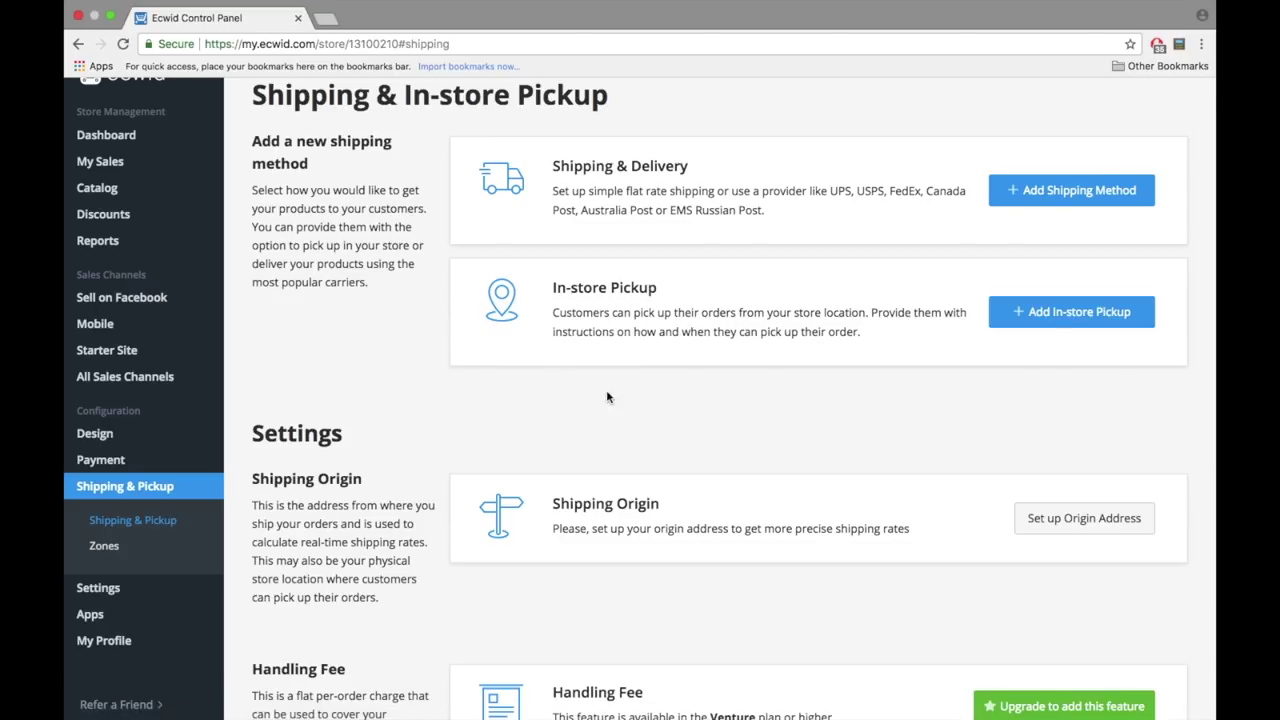
{"action": "scroll", "coordinate": [607, 397], "scroll_direction": "down", "scroll_amount": 5}
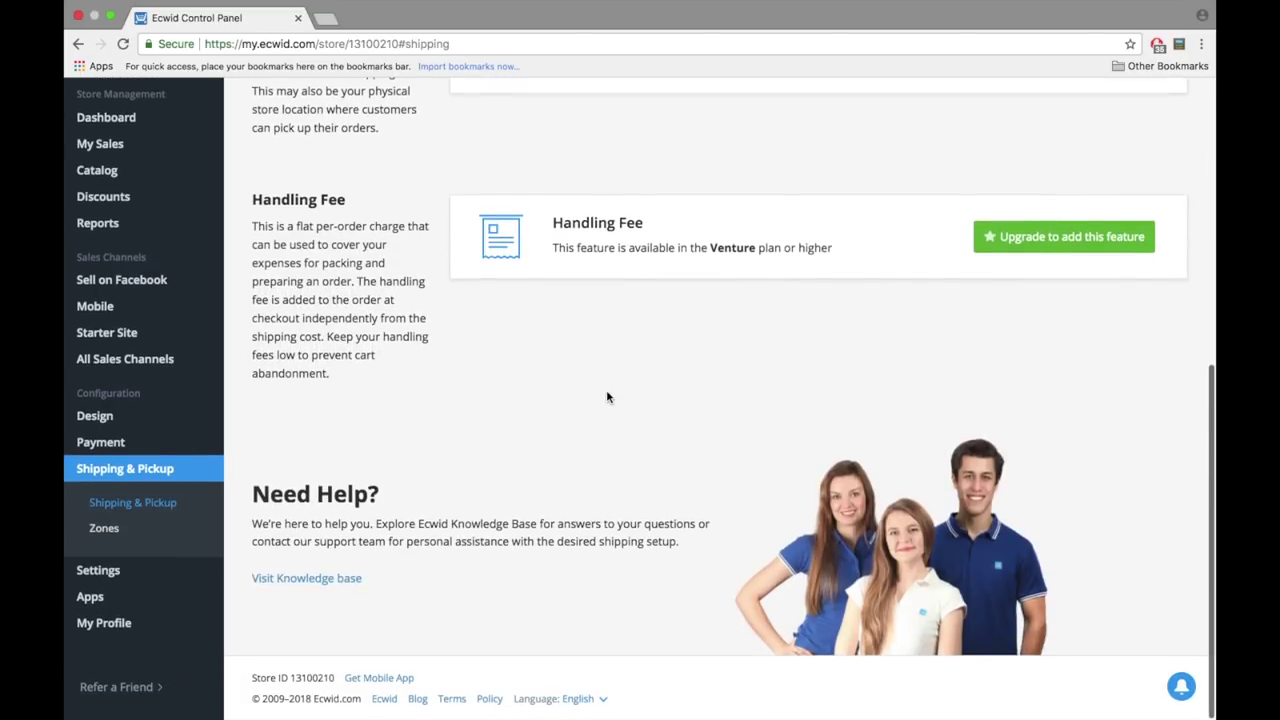
{"action": "scroll", "coordinate": [607, 397], "scroll_direction": "up", "scroll_amount": 5}
{"action": "scroll", "coordinate": [607, 397], "scroll_direction": "up", "scroll_amount": 1}
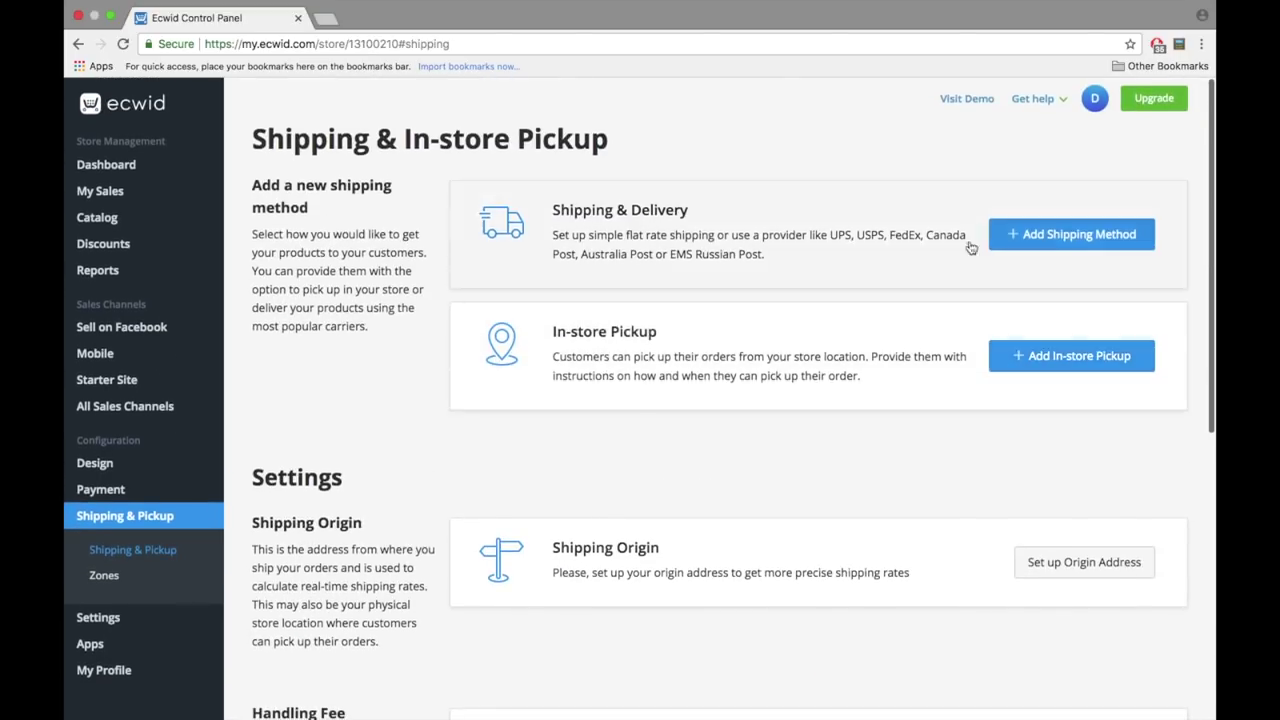
{"action": "left_click", "coordinate": [1016, 248]}
{"action": "left_click", "coordinate": [621, 196]}
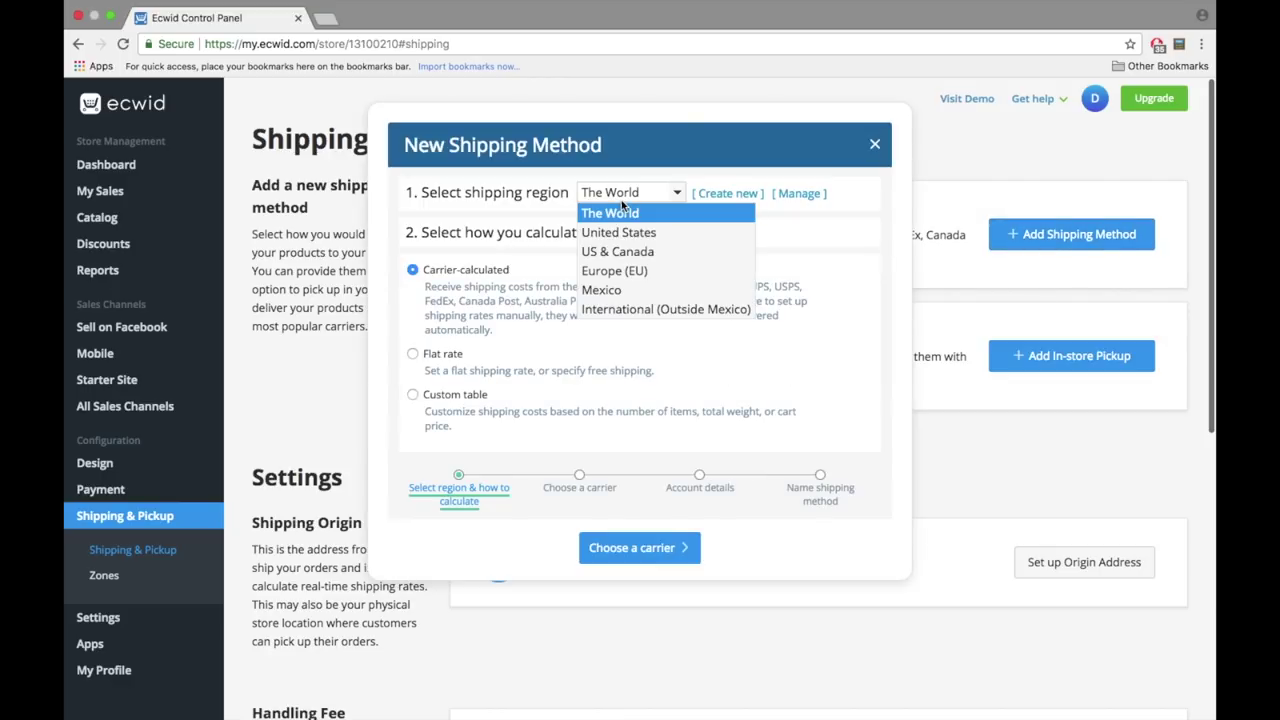
{"action": "left_click", "coordinate": [621, 204]}
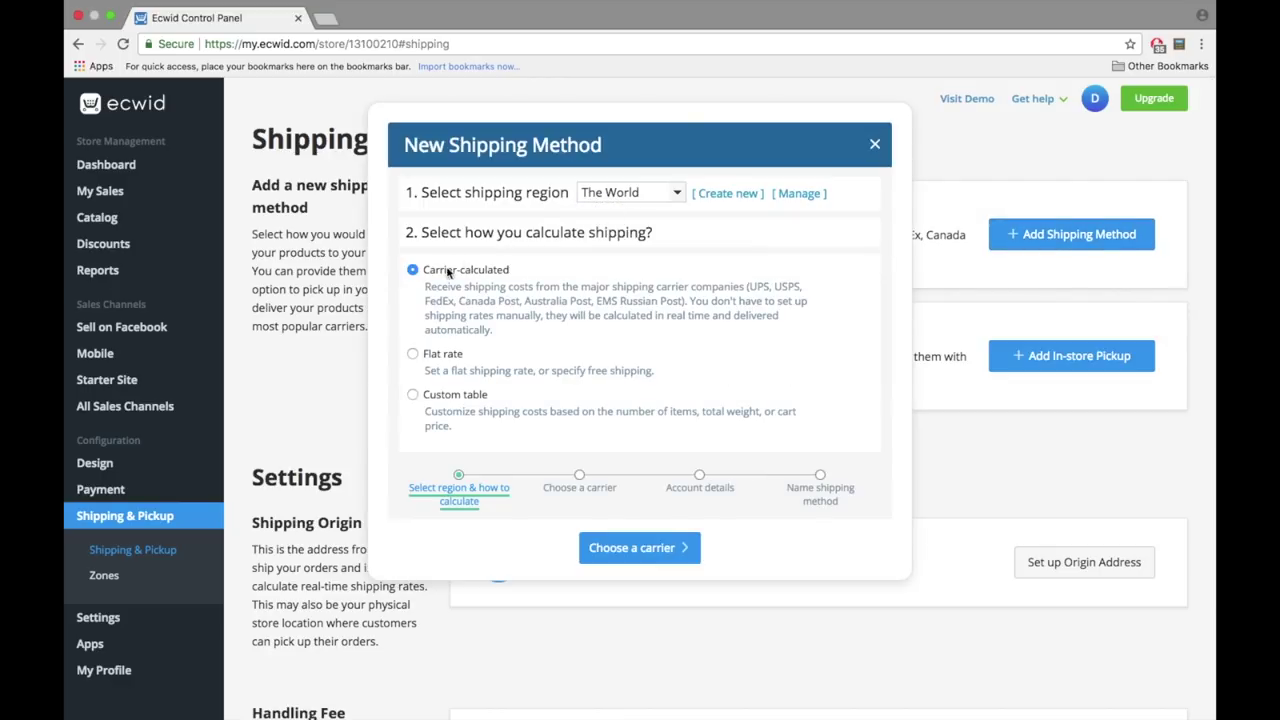
{"action": "left_click", "coordinate": [630, 546]}
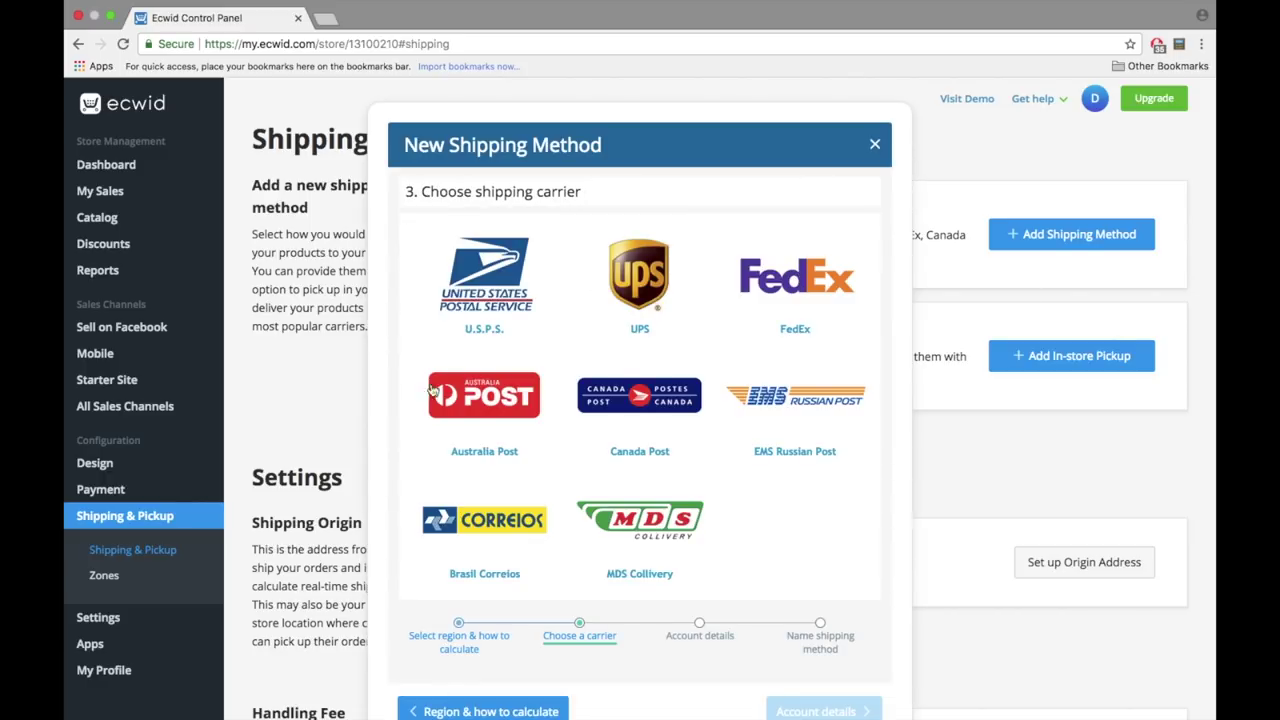
- Choose Canada Post with the default account and 0.00 markup, naming it The World: Canada Post
{"action": "scroll", "coordinate": [435, 252], "scroll_direction": "down", "scroll_amount": 2}
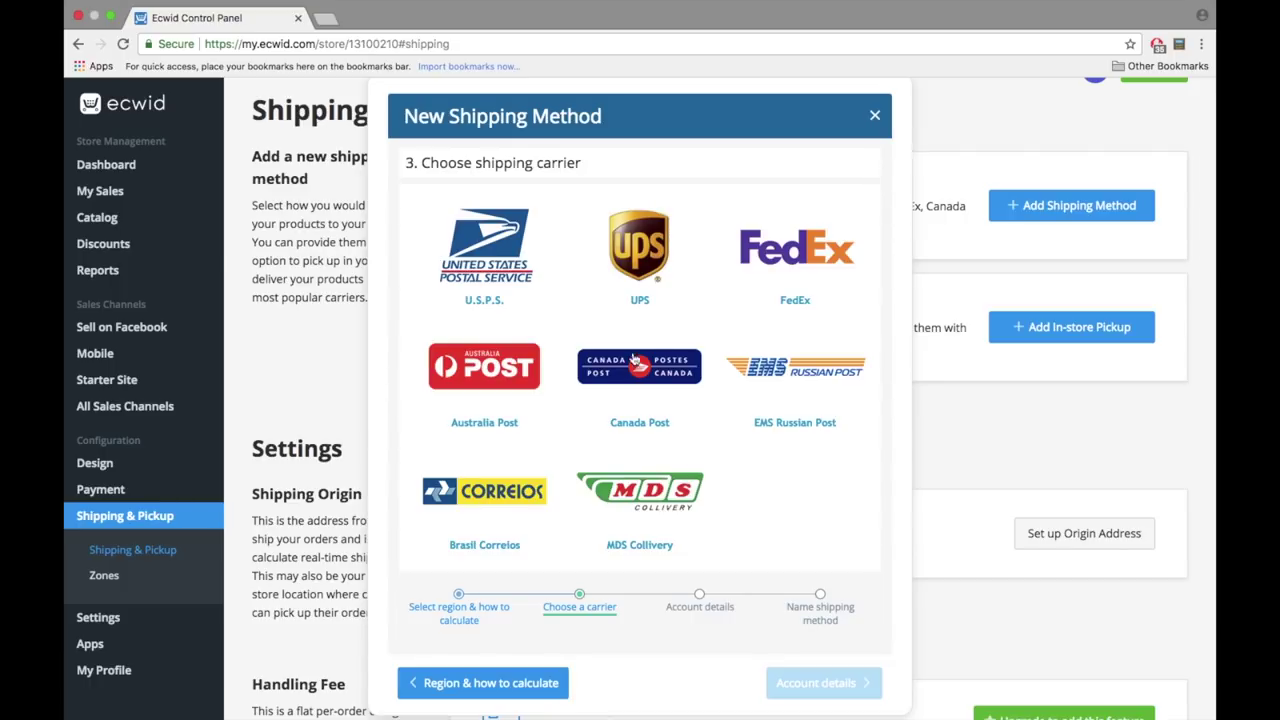
{"action": "left_click", "coordinate": [638, 363]}
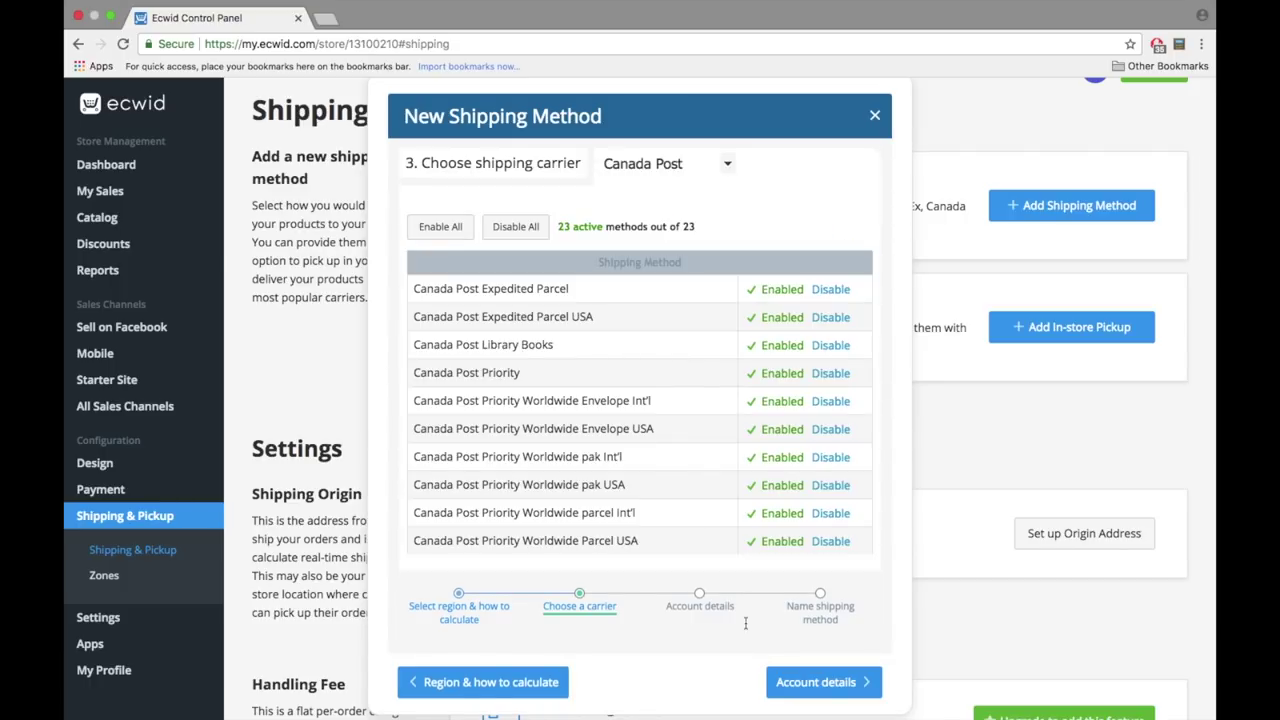
{"action": "left_click", "coordinate": [793, 681]}
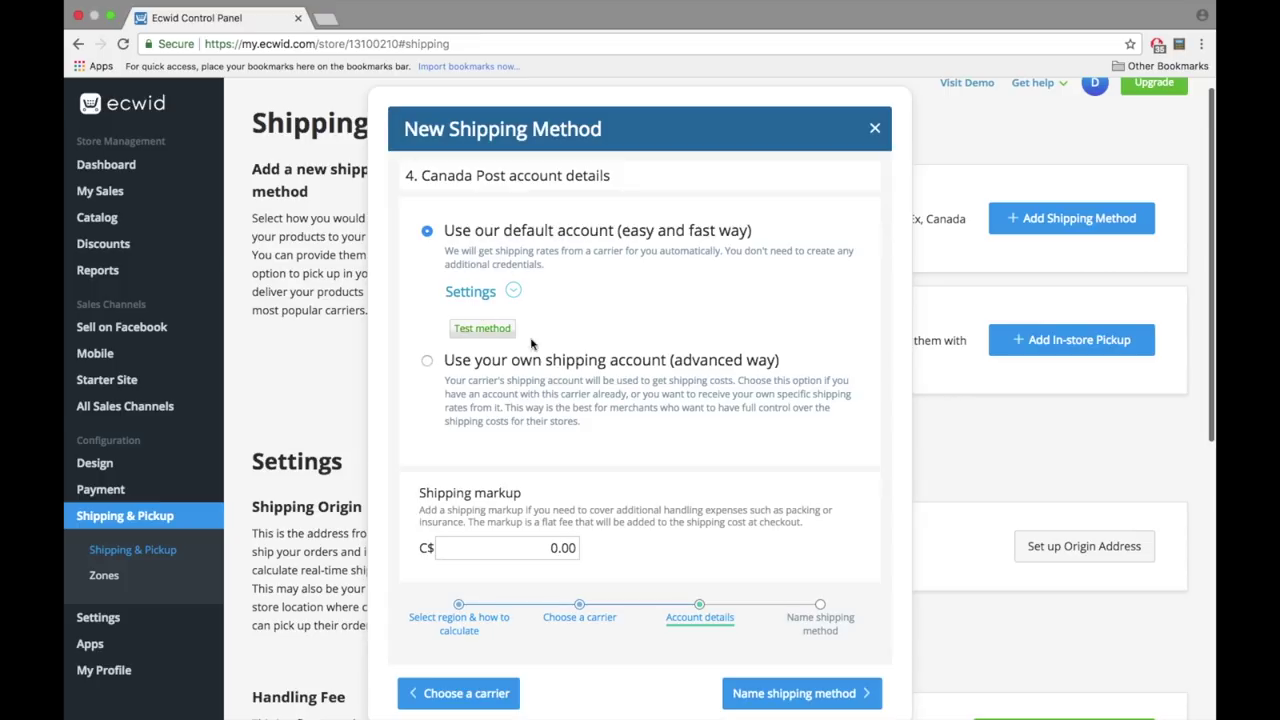
{"action": "left_click_drag", "start_coordinate": [447, 362], "coordinate": [742, 370]}
{"action": "left_click", "coordinate": [594, 232]}
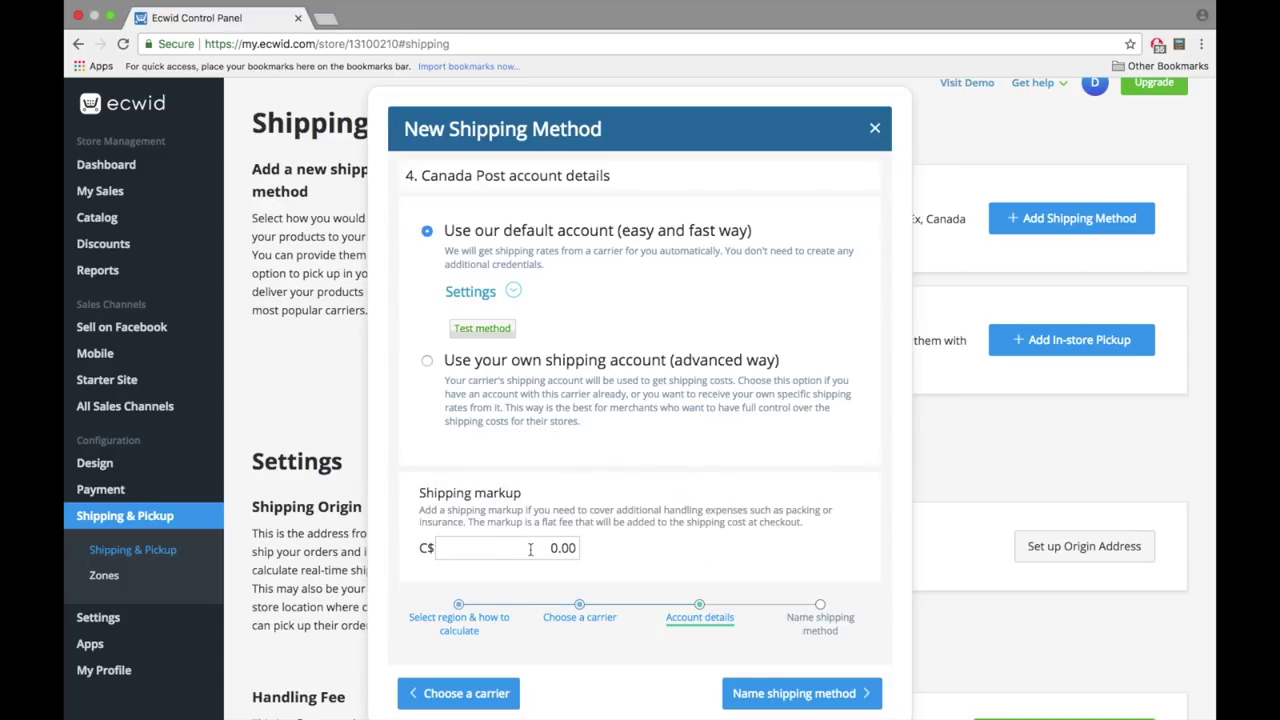
{"action": "left_click_drag", "start_coordinate": [531, 549], "coordinate": [600, 554]}
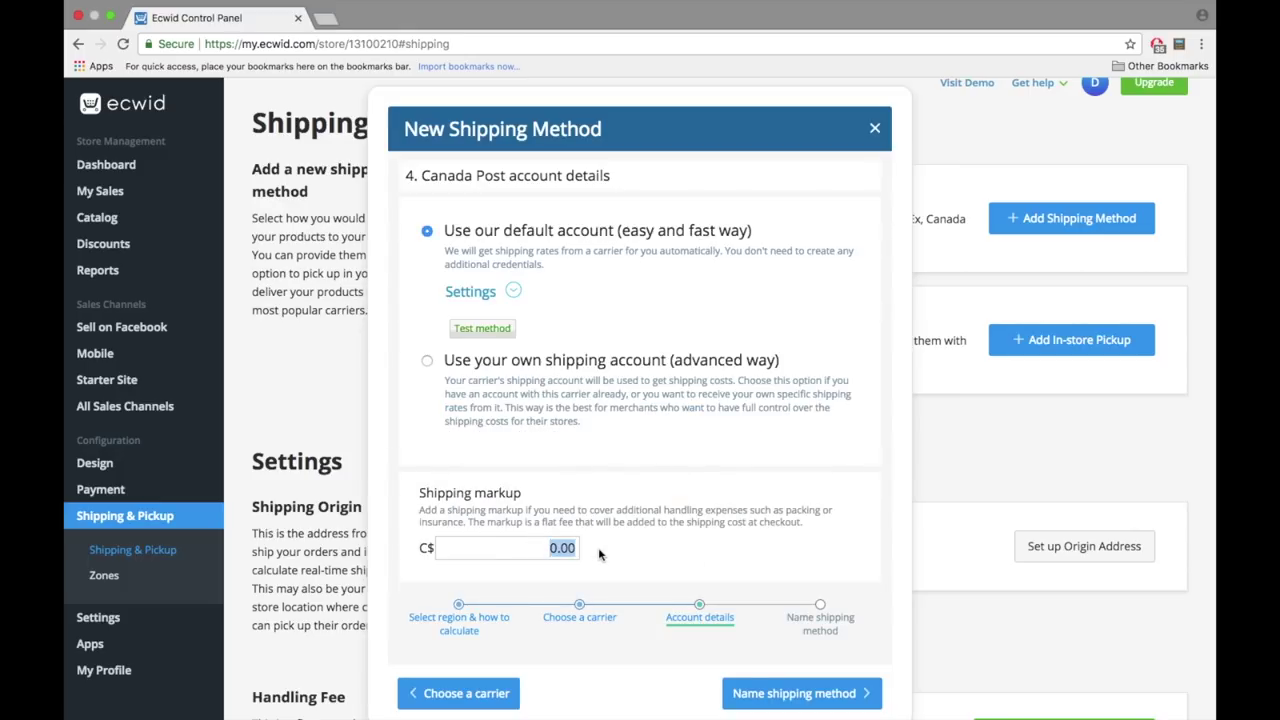
{"action": "left_click", "coordinate": [794, 693]}
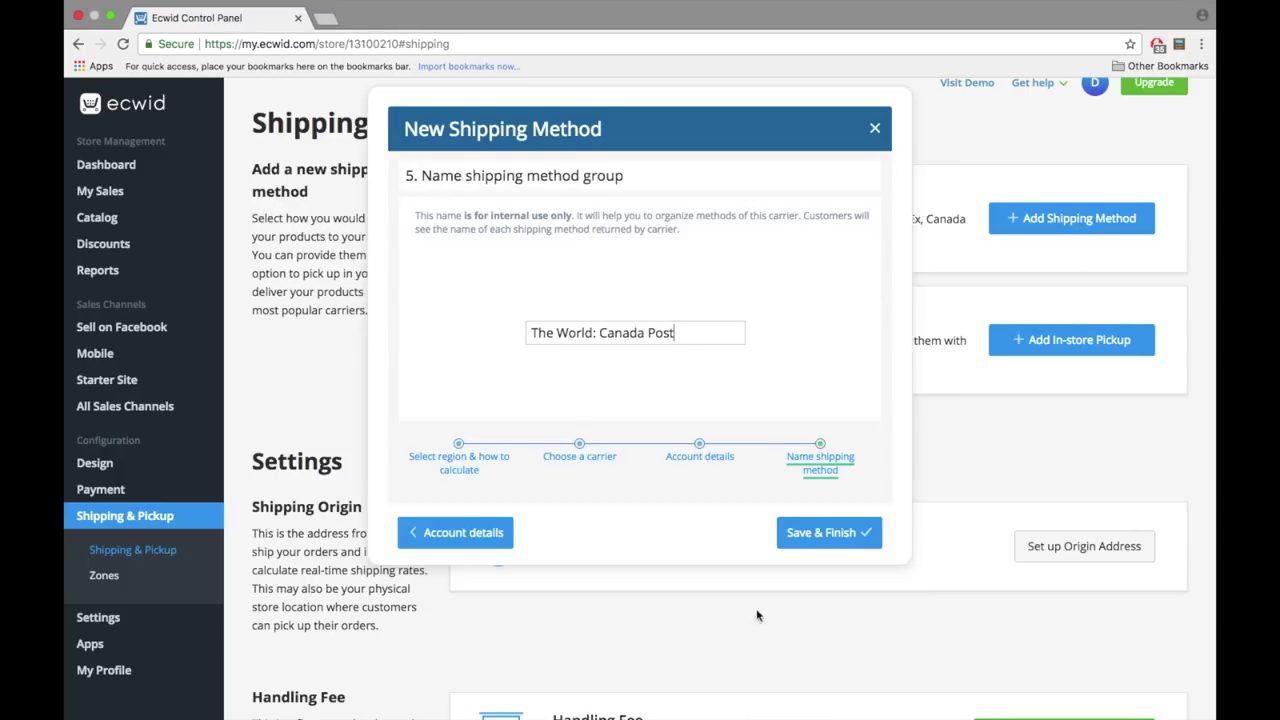
{"action": "left_click", "coordinate": [830, 532]}
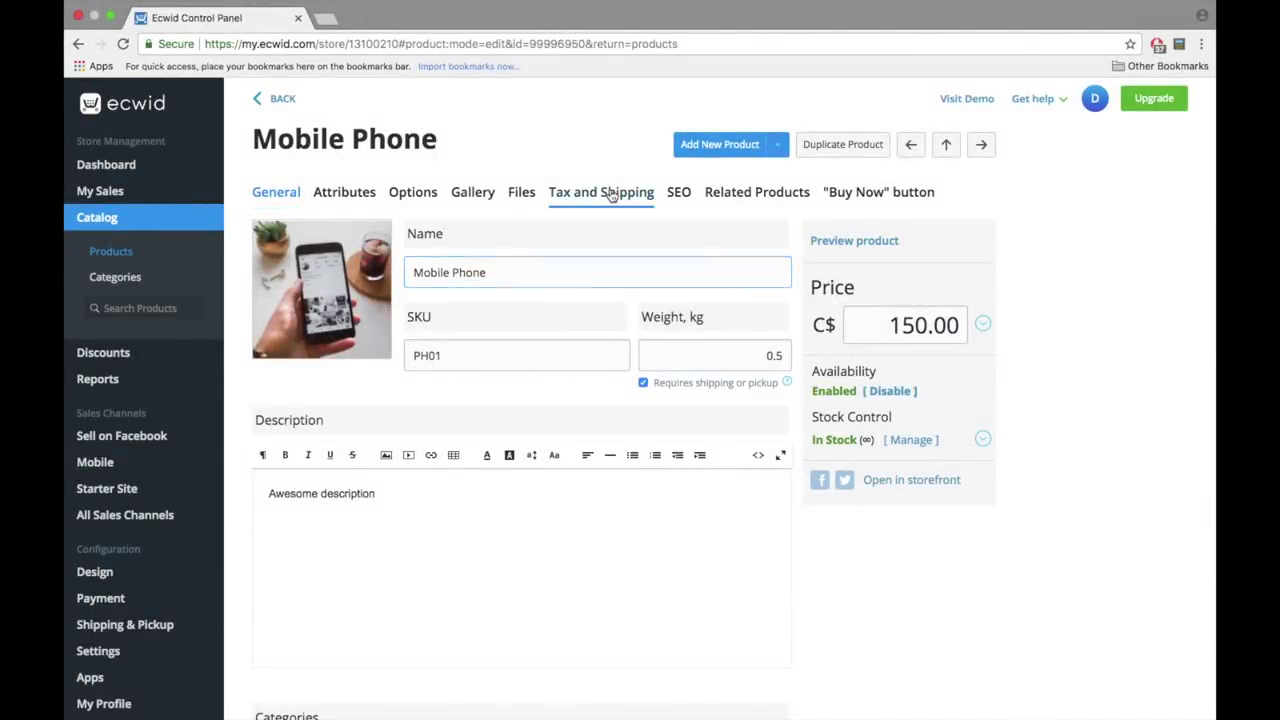
- Finish the Canada Post method and start another new shipping method
{"action": "left_click", "coordinate": [612, 195]}
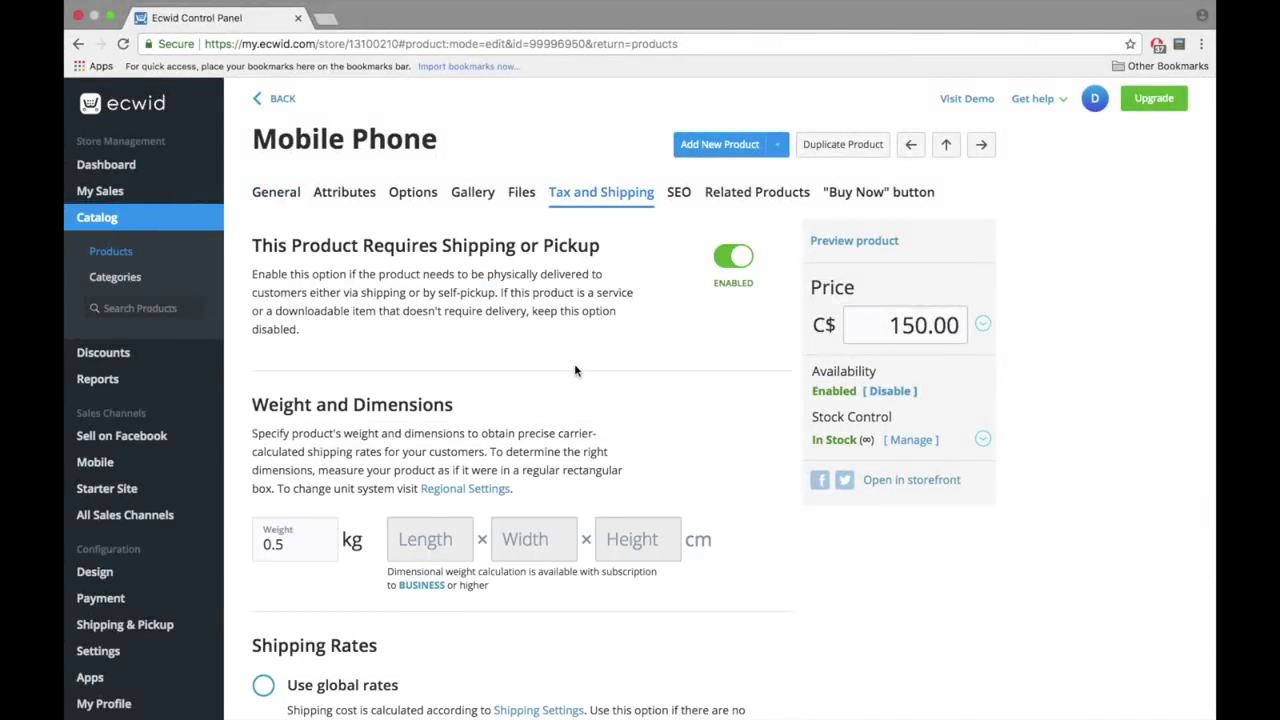
{"action": "scroll", "coordinate": [574, 363], "scroll_direction": "down", "scroll_amount": 5}
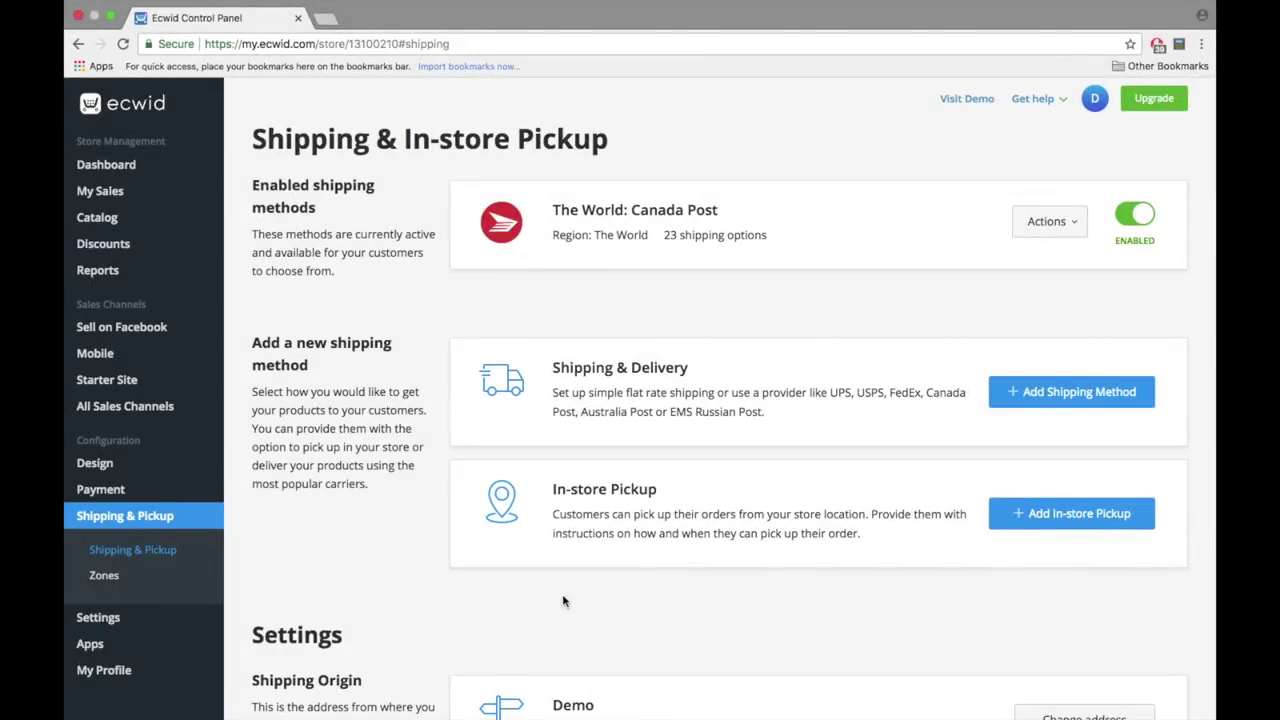
{"action": "left_click", "coordinate": [1060, 402]}
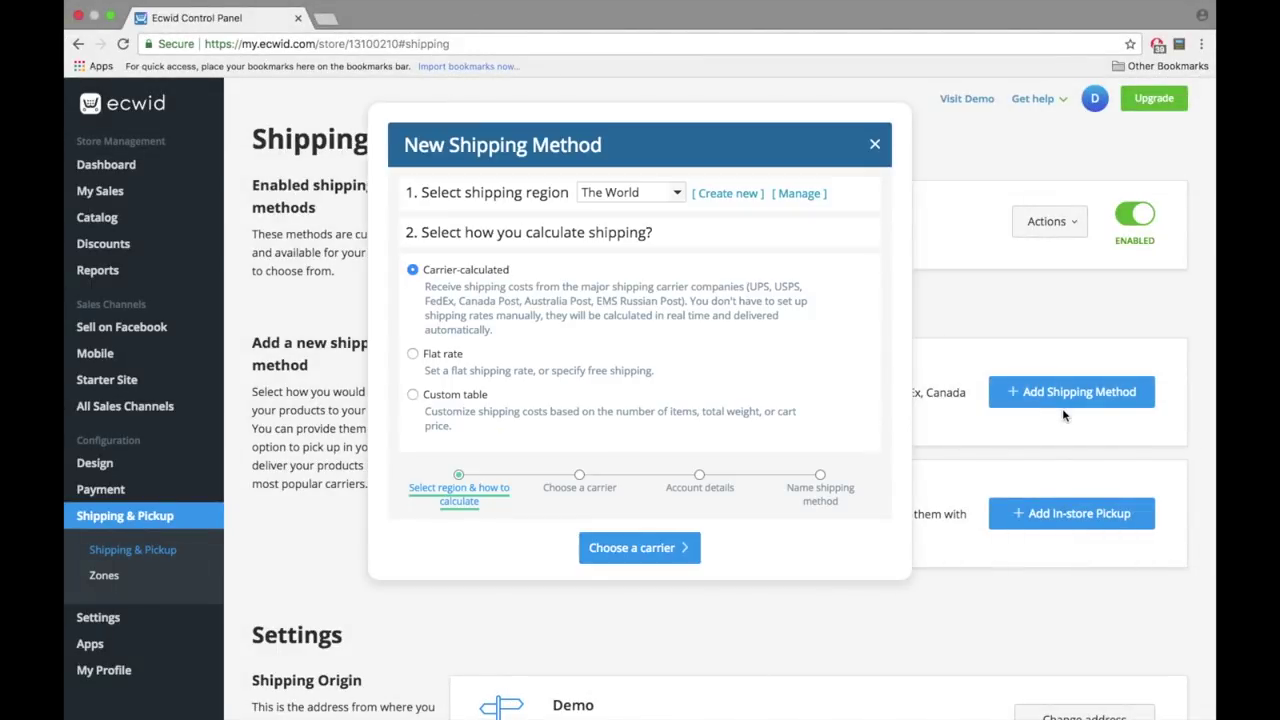
- Use a custom rate table based on Weight, charging C$30 up to 0.5 kg
{"action": "left_click", "coordinate": [456, 401]}
{"action": "left_click", "coordinate": [602, 547]}
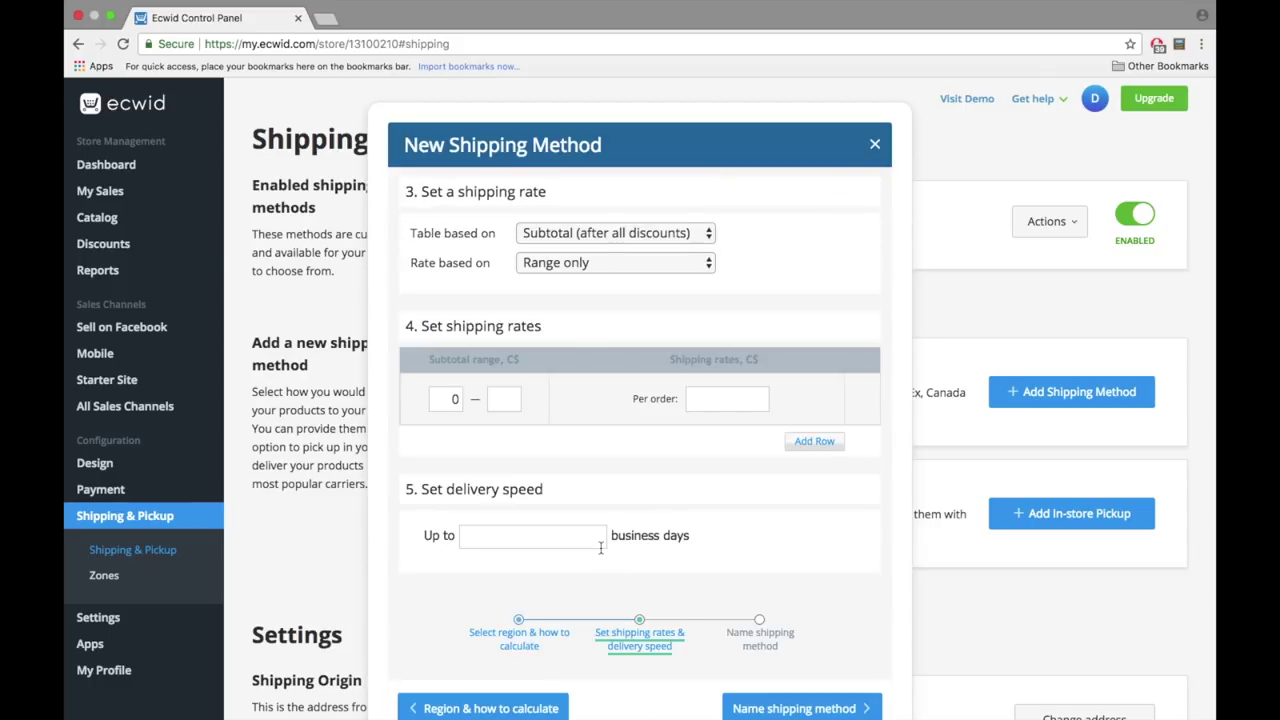
{"action": "left_click", "coordinate": [605, 233]}
{"action": "left_click", "coordinate": [545, 251]}
{"action": "left_click", "coordinate": [503, 399]}
{"action": "type", "text": "0.5"}
{"action": "left_click", "coordinate": [727, 399]}
{"action": "type", "text": "30"}
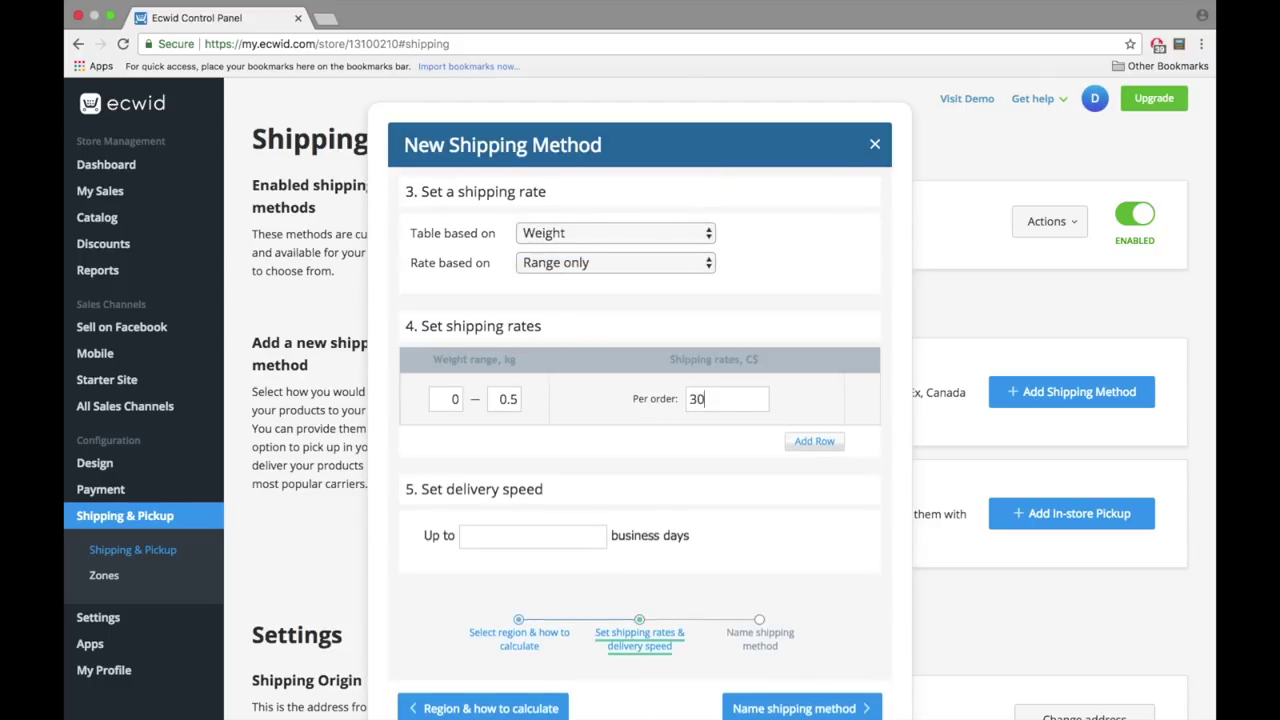
- Add C$50 up to 1 kg and C$80 above, 3-day delivery, saved as Custom Shipping
{"action": "left_click", "coordinate": [814, 441]}
{"action": "left_click", "coordinate": [814, 489]}
{"action": "left_click", "coordinate": [503, 449]}
{"action": "type", "text": "1"}
{"action": "left_click", "coordinate": [716, 450]}
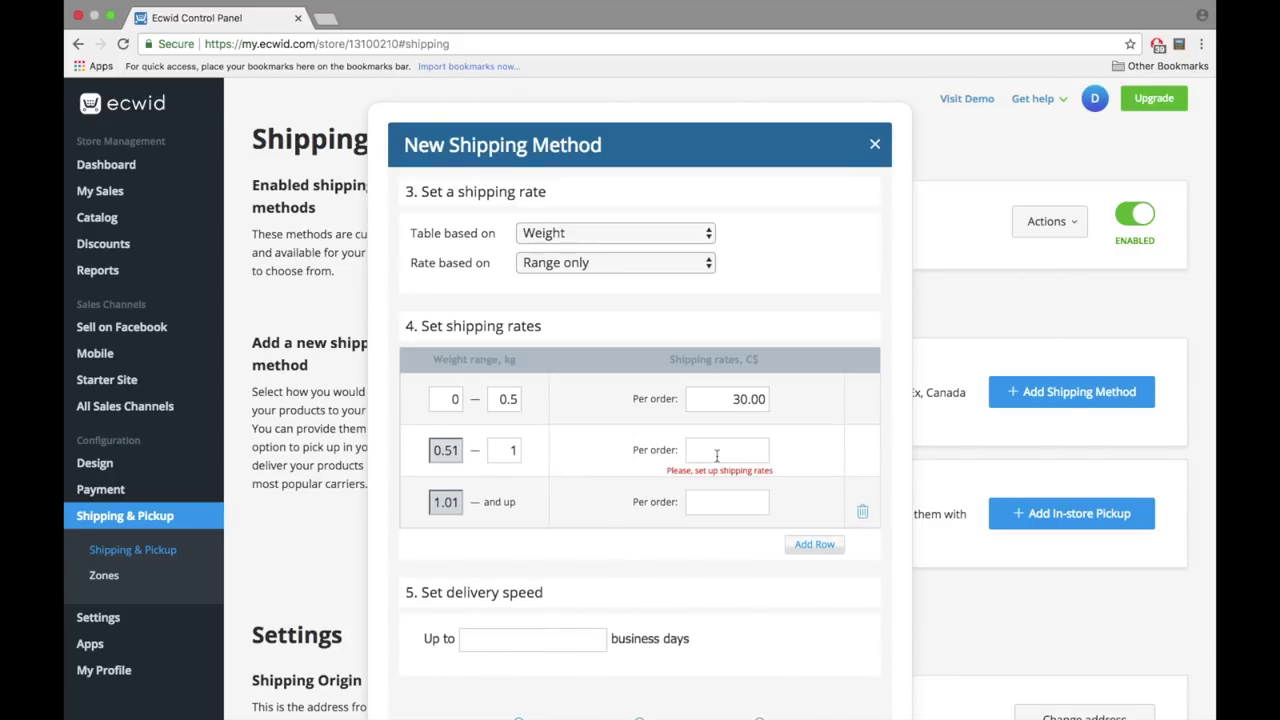
{"action": "type", "text": "5080"}
{"action": "left_click", "coordinate": [724, 575]}
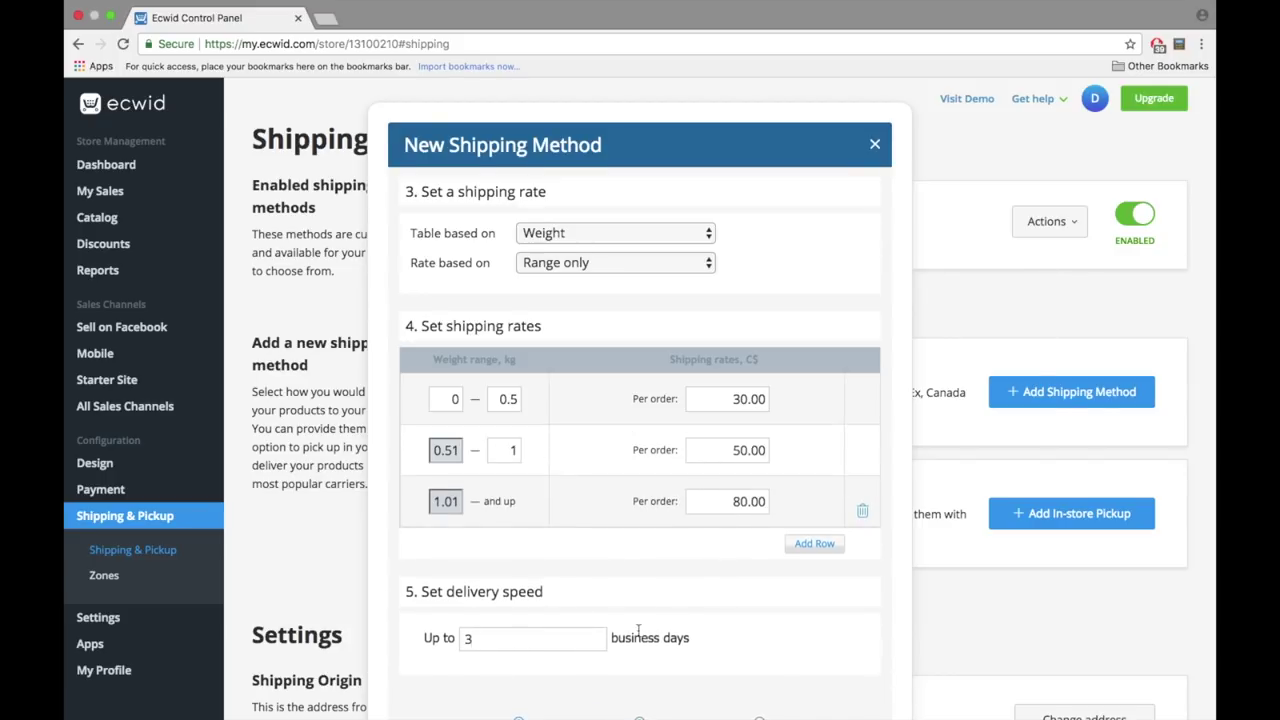
{"action": "type", "text": "Shipping"}
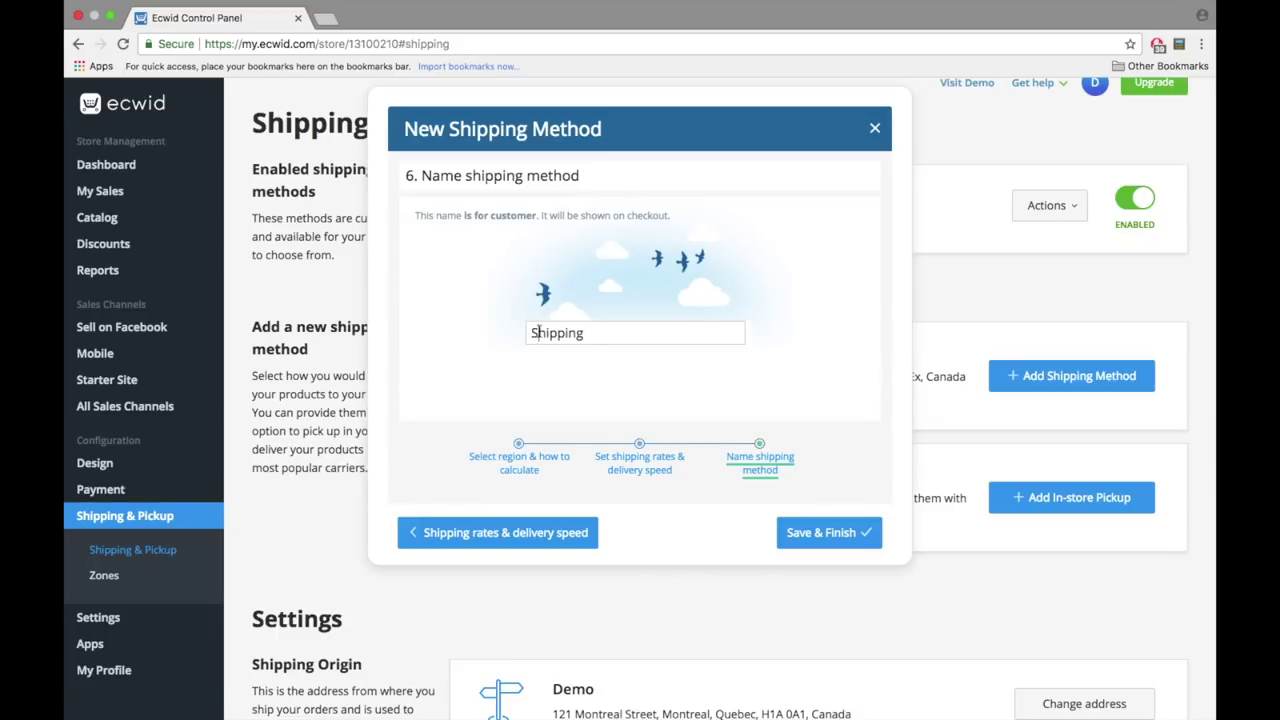
{"action": "type", "text": "Custom"}
{"action": "left_click", "coordinate": [829, 532]}
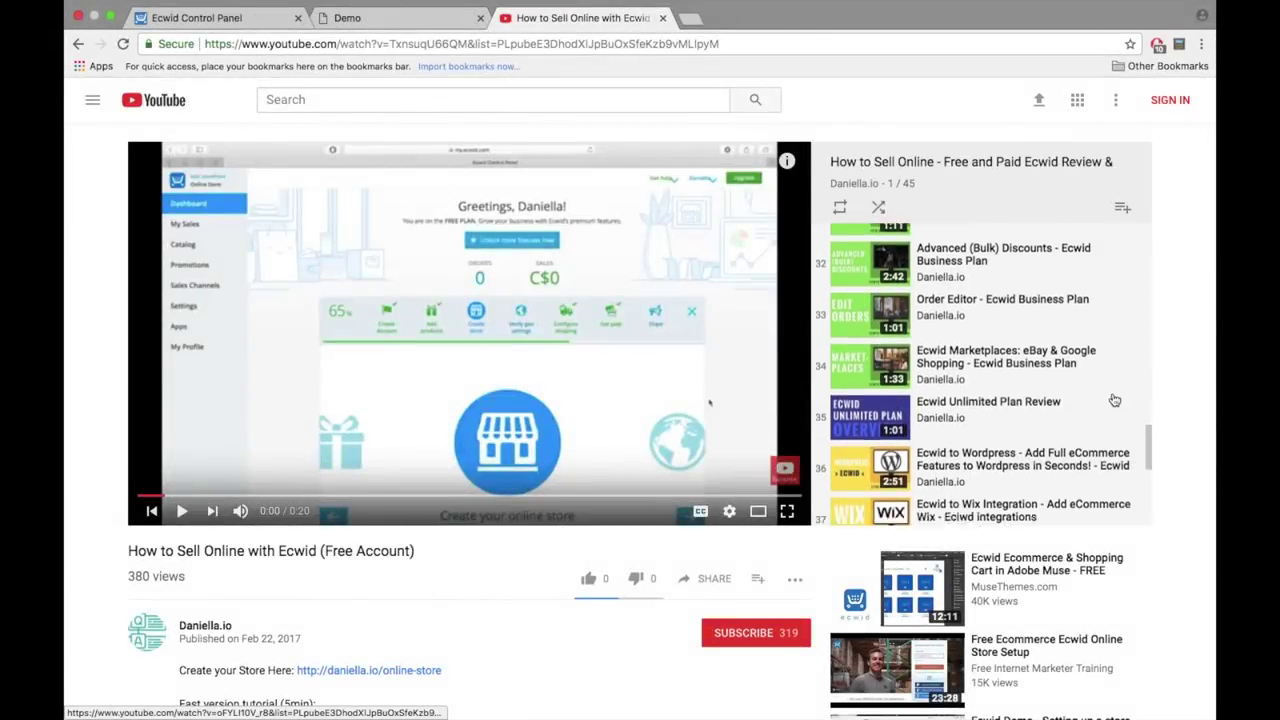
- Scroll through the Ecwid review playlist on YouTube
{"action": "scroll", "coordinate": [1114, 400], "scroll_direction": "down", "scroll_amount": 6}
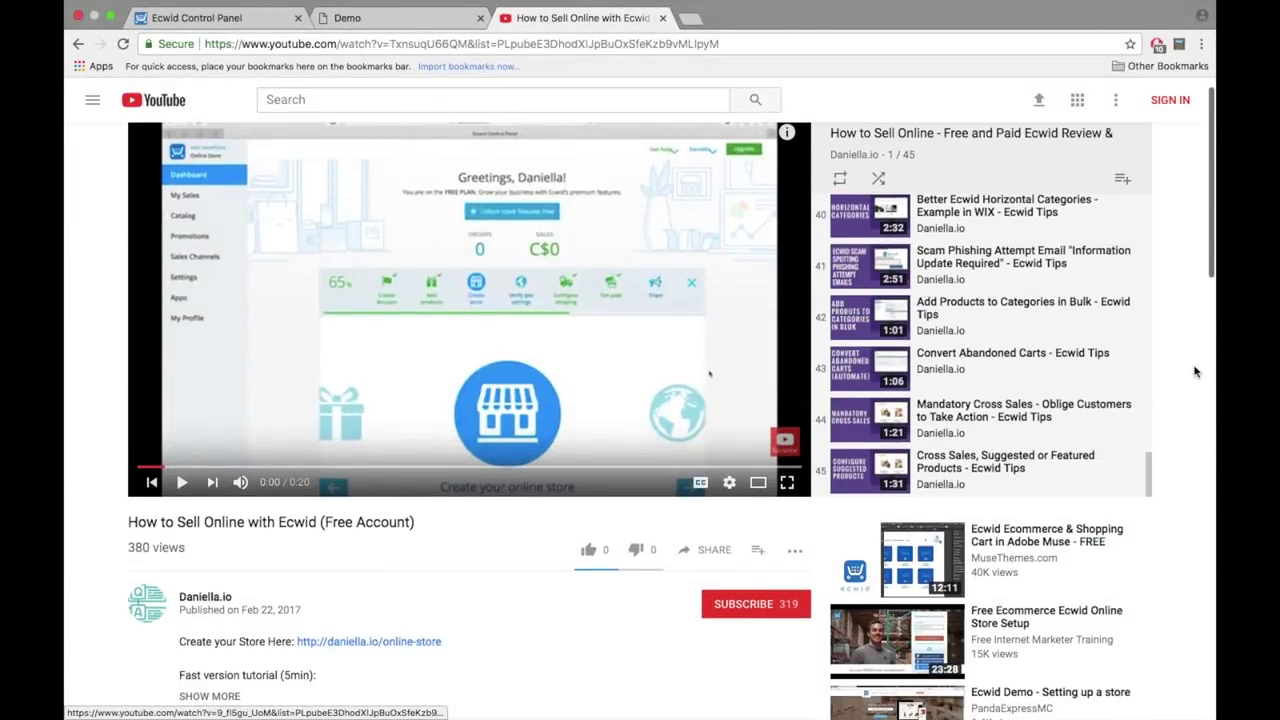
{"action": "scroll", "coordinate": [1194, 372], "scroll_direction": "up", "scroll_amount": 1}
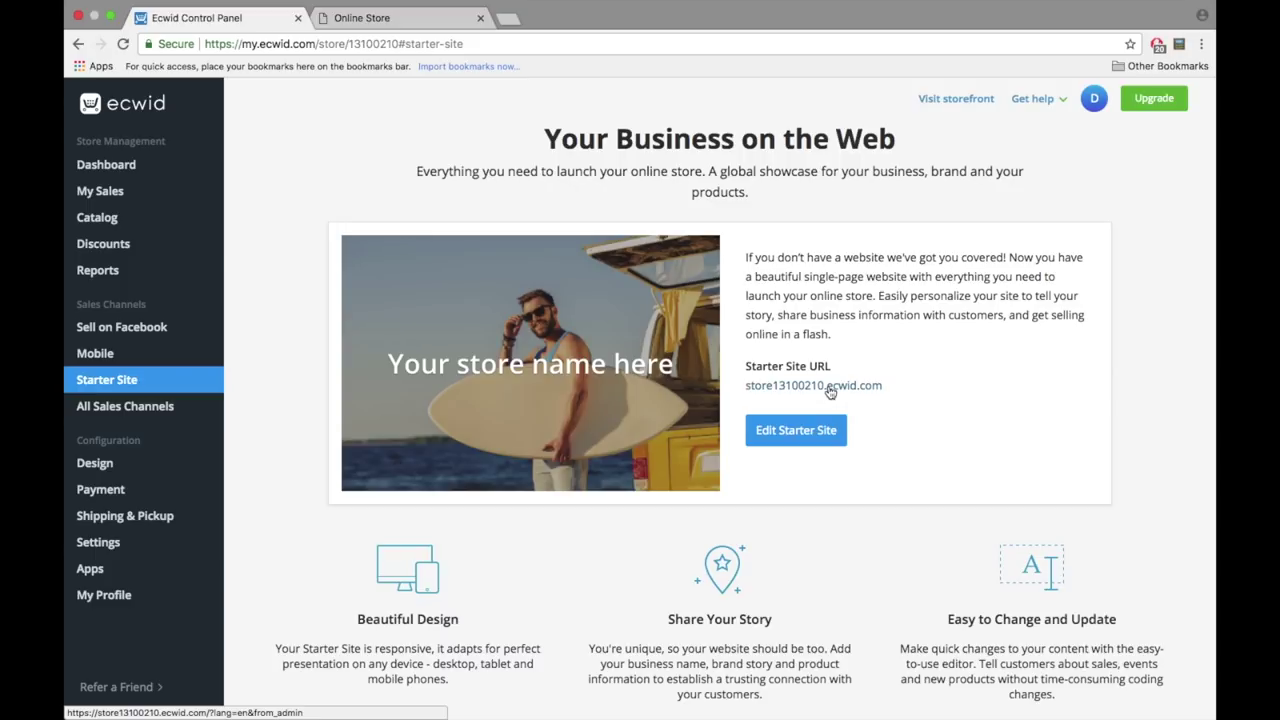
{"action": "left_click", "coordinate": [829, 391]}
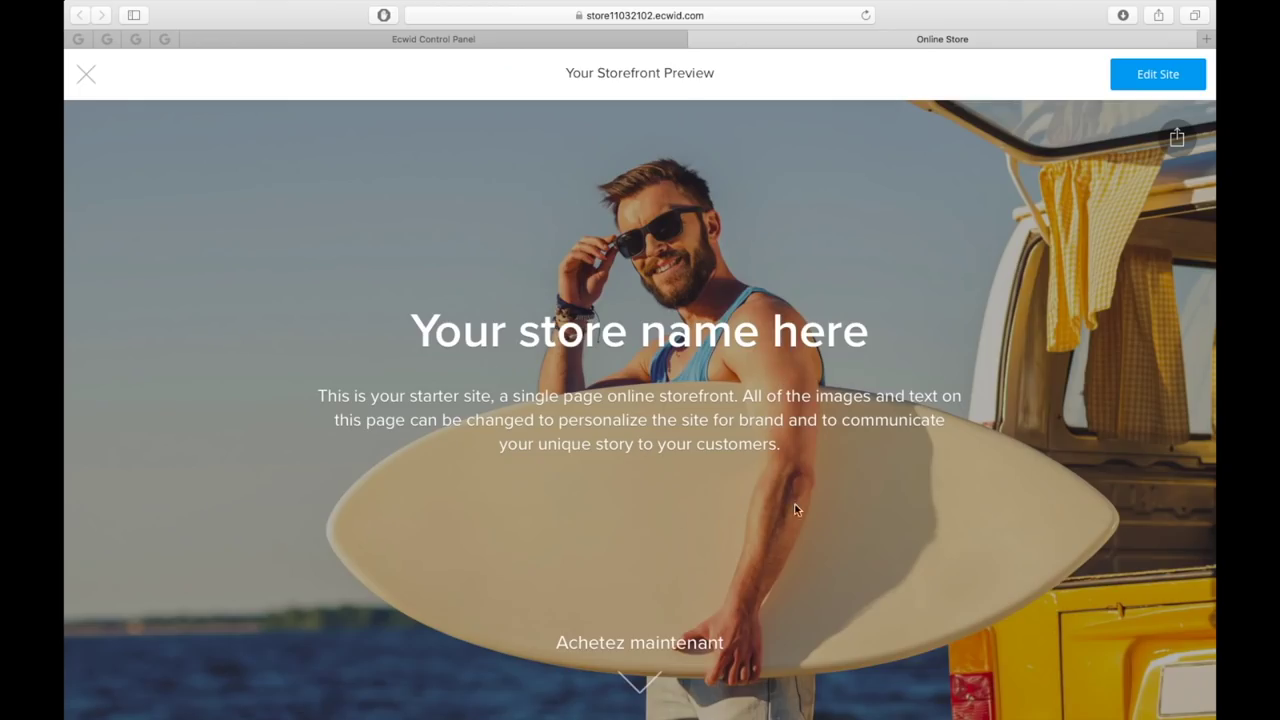
{"action": "scroll", "coordinate": [800, 512], "scroll_direction": "down", "scroll_amount": 3}
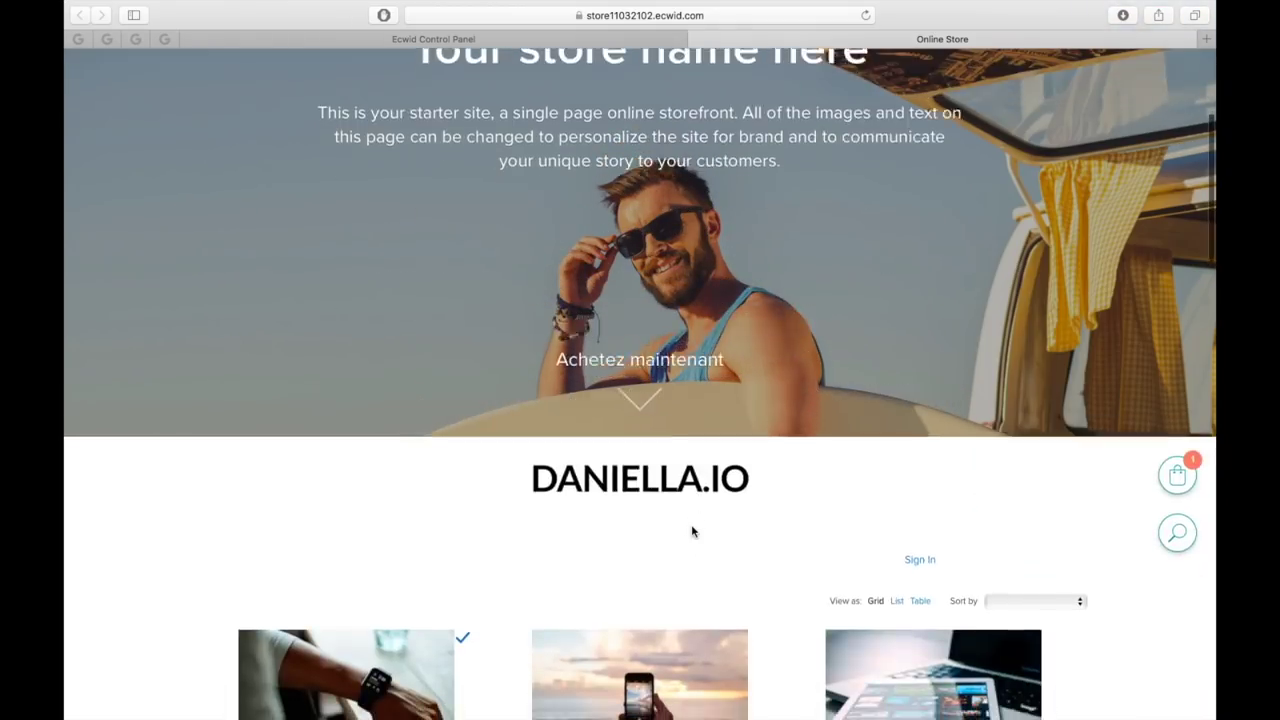
{"action": "scroll", "coordinate": [691, 531], "scroll_direction": "down", "scroll_amount": 5}
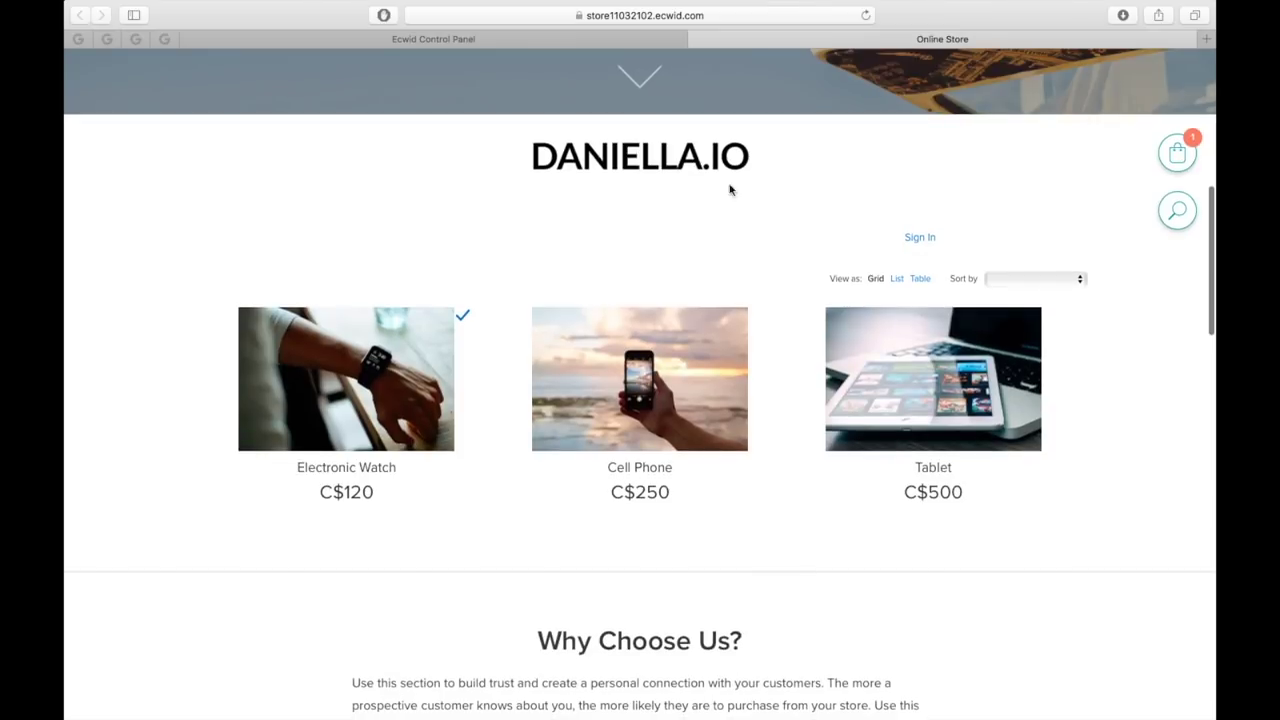
{"action": "scroll", "coordinate": [970, 260], "scroll_direction": "down", "scroll_amount": 1}
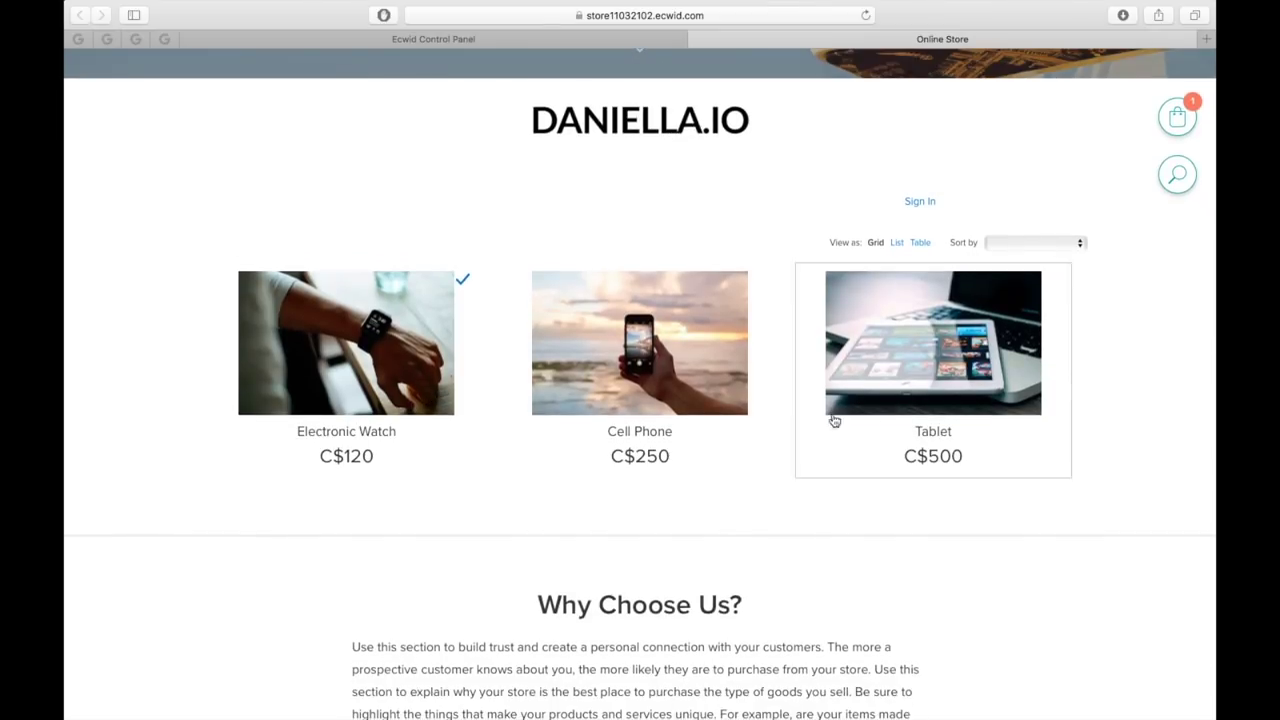
{"action": "scroll", "coordinate": [829, 613], "scroll_direction": "down", "scroll_amount": 2}
{"action": "scroll", "coordinate": [829, 613], "scroll_direction": "up", "scroll_amount": 1}
{"action": "scroll", "coordinate": [829, 610], "scroll_direction": "down", "scroll_amount": 3}
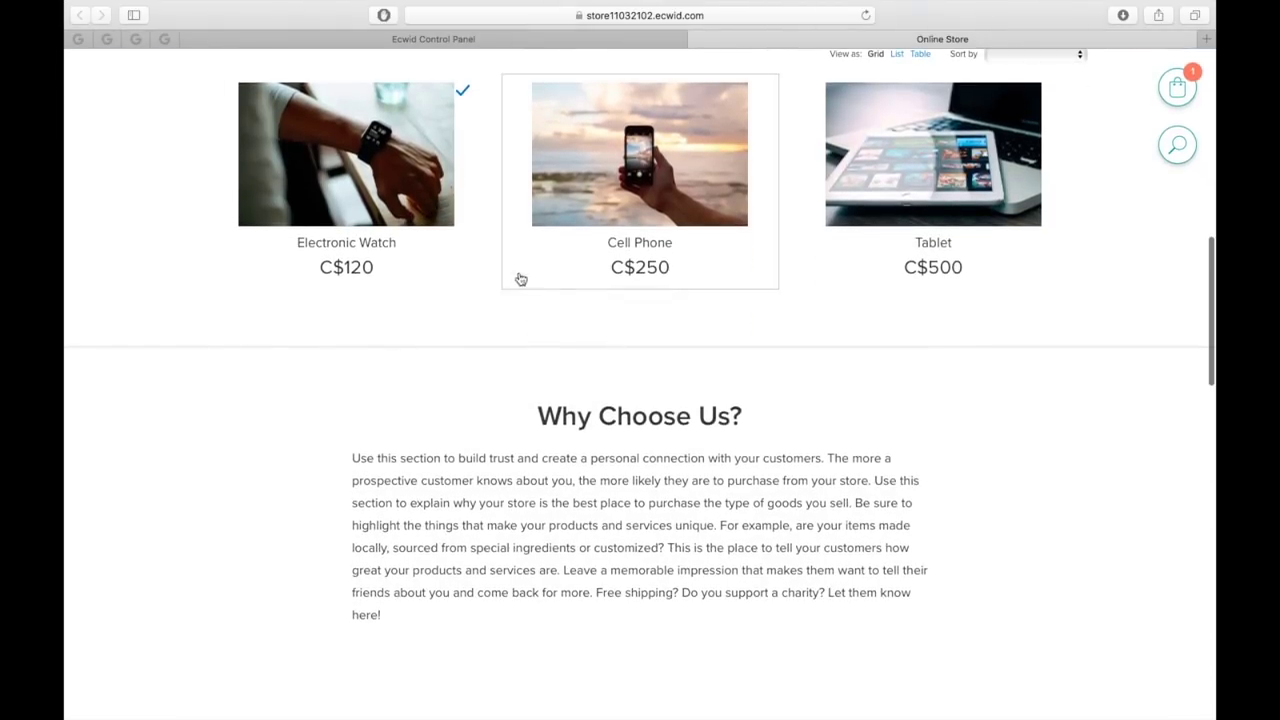
{"action": "scroll", "coordinate": [770, 456], "scroll_direction": "down", "scroll_amount": 5}
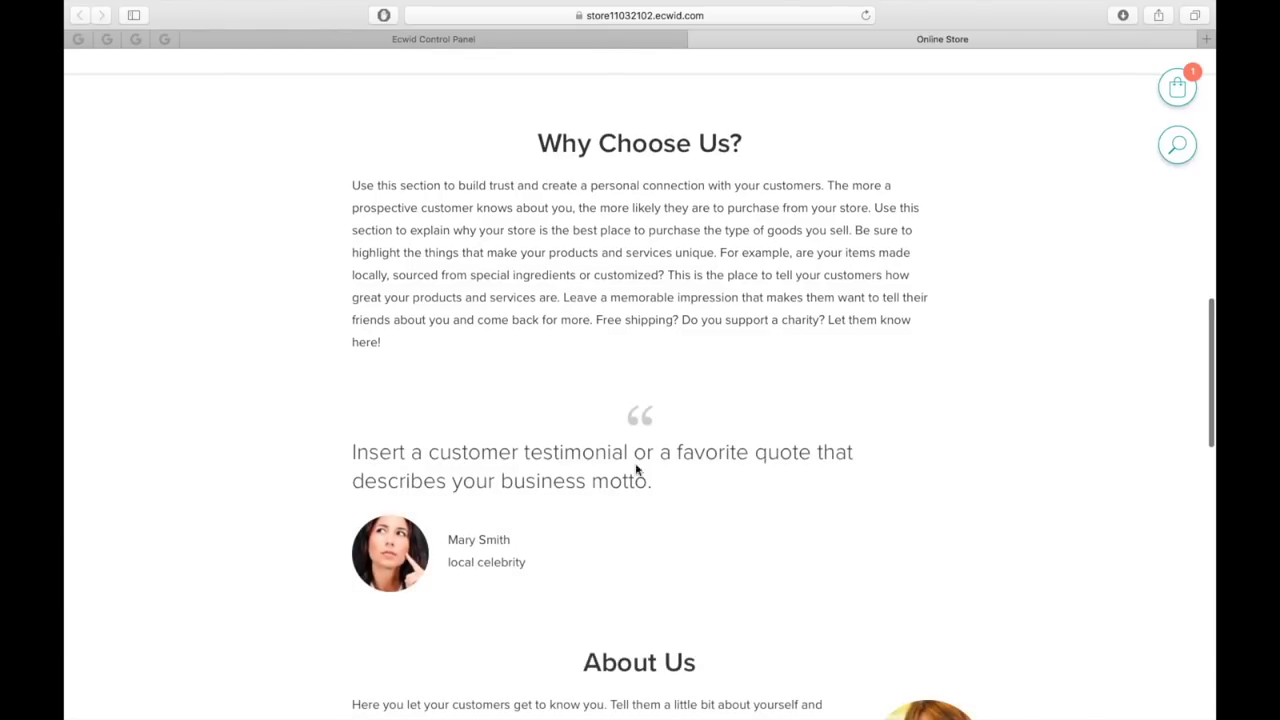
{"action": "scroll", "coordinate": [550, 200], "scroll_direction": "down", "scroll_amount": 10}
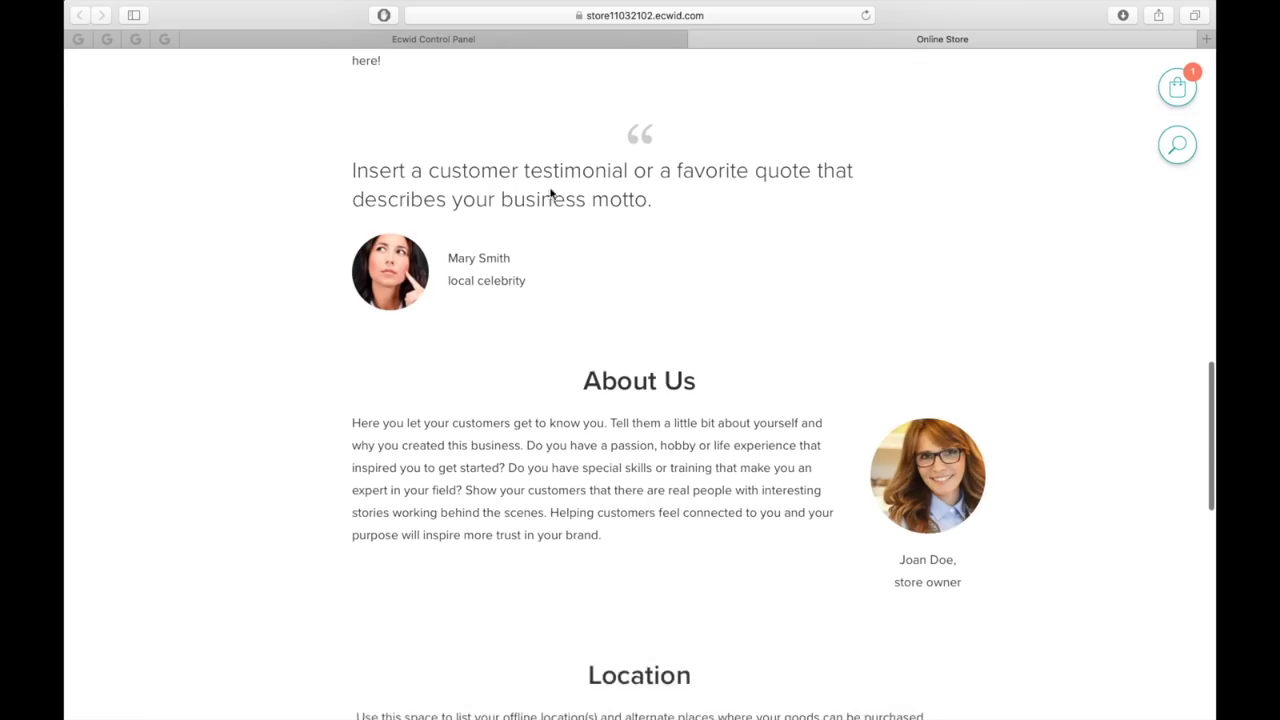
{"action": "scroll", "coordinate": [650, 543], "scroll_direction": "down", "scroll_amount": 5}
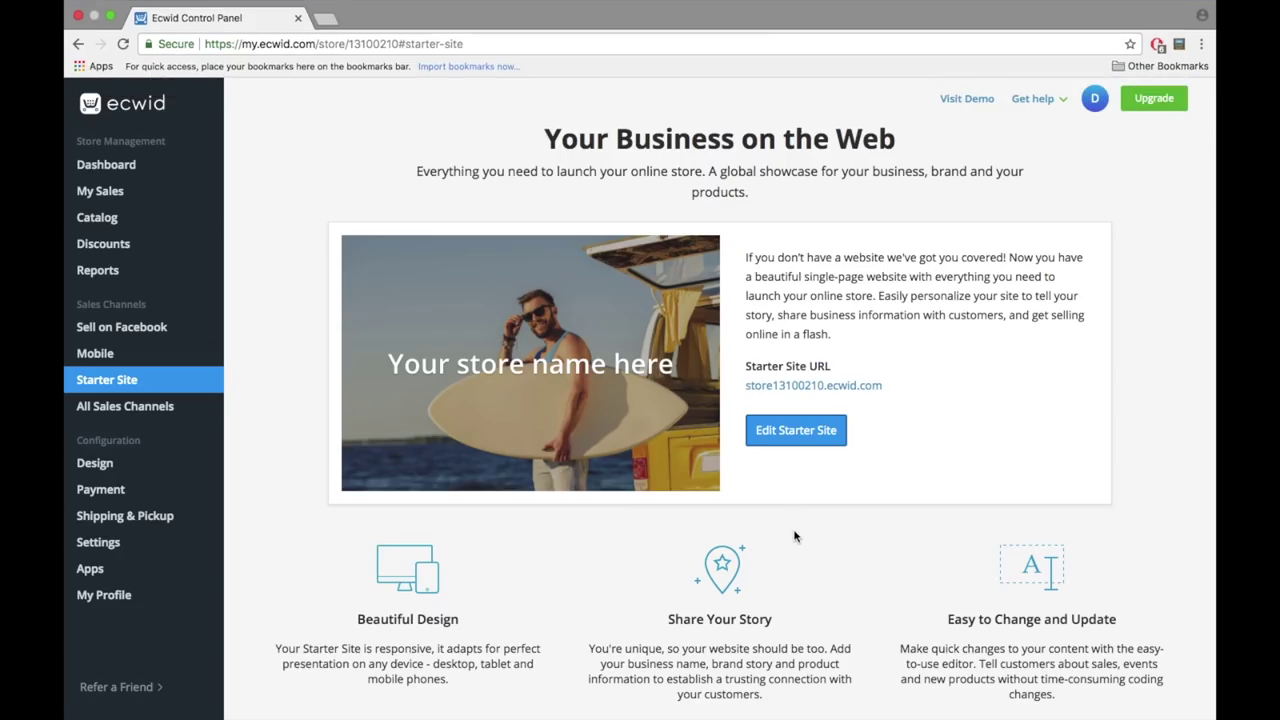
- Change the Starter Site address to demodaniella.ecwid.com and save it
{"action": "scroll", "coordinate": [795, 537], "scroll_direction": "down", "scroll_amount": 15}
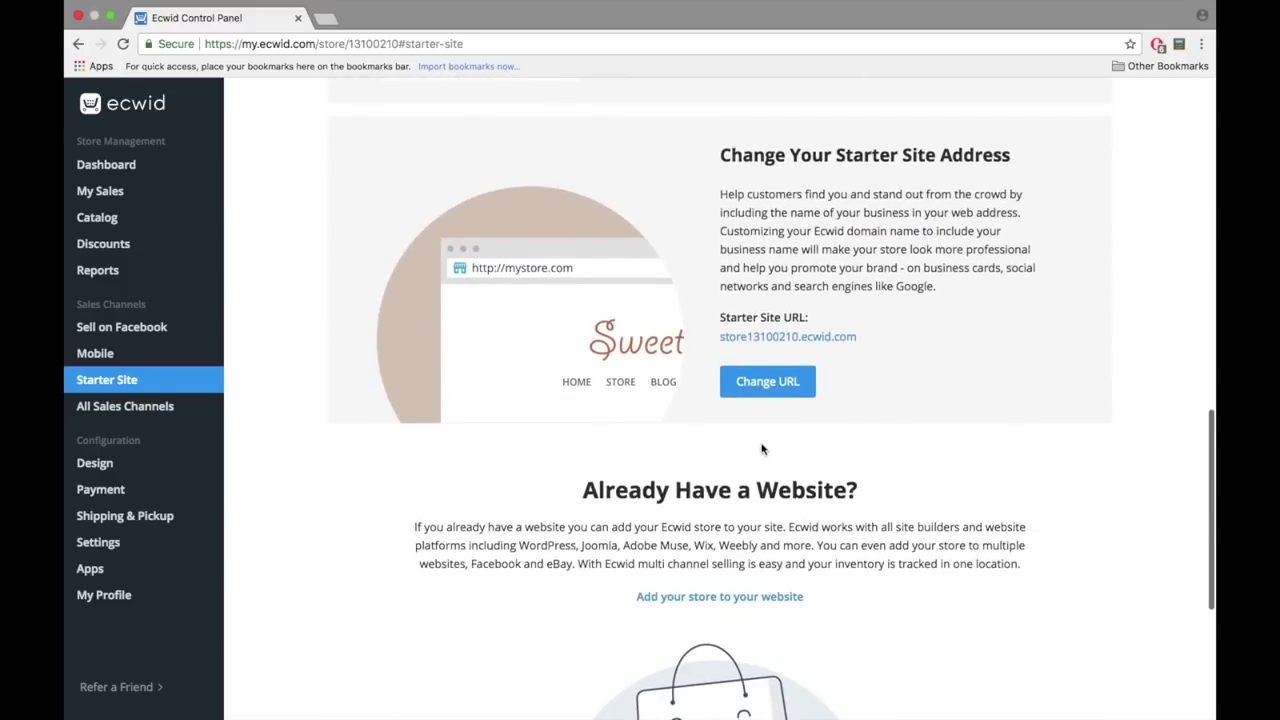
{"action": "left_click", "coordinate": [780, 381]}
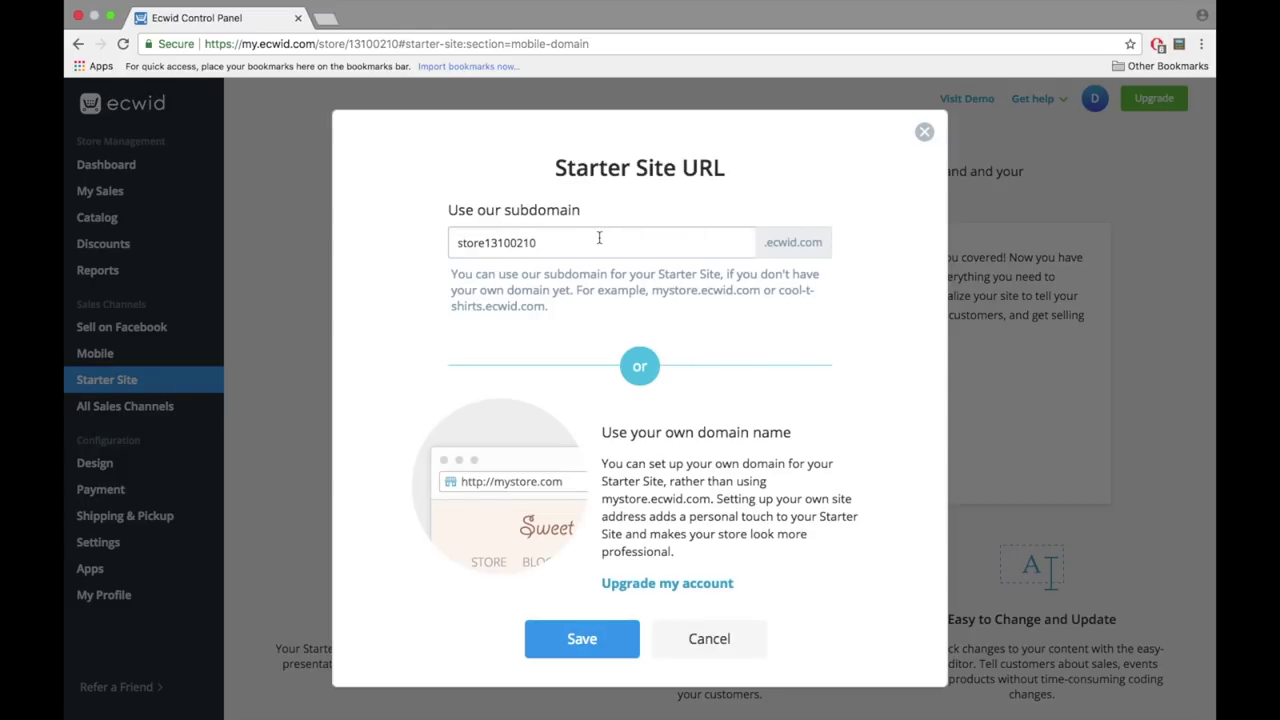
{"action": "left_click_drag", "start_coordinate": [599, 237], "coordinate": [390, 237]}
{"action": "type", "text": "demodaniella"}
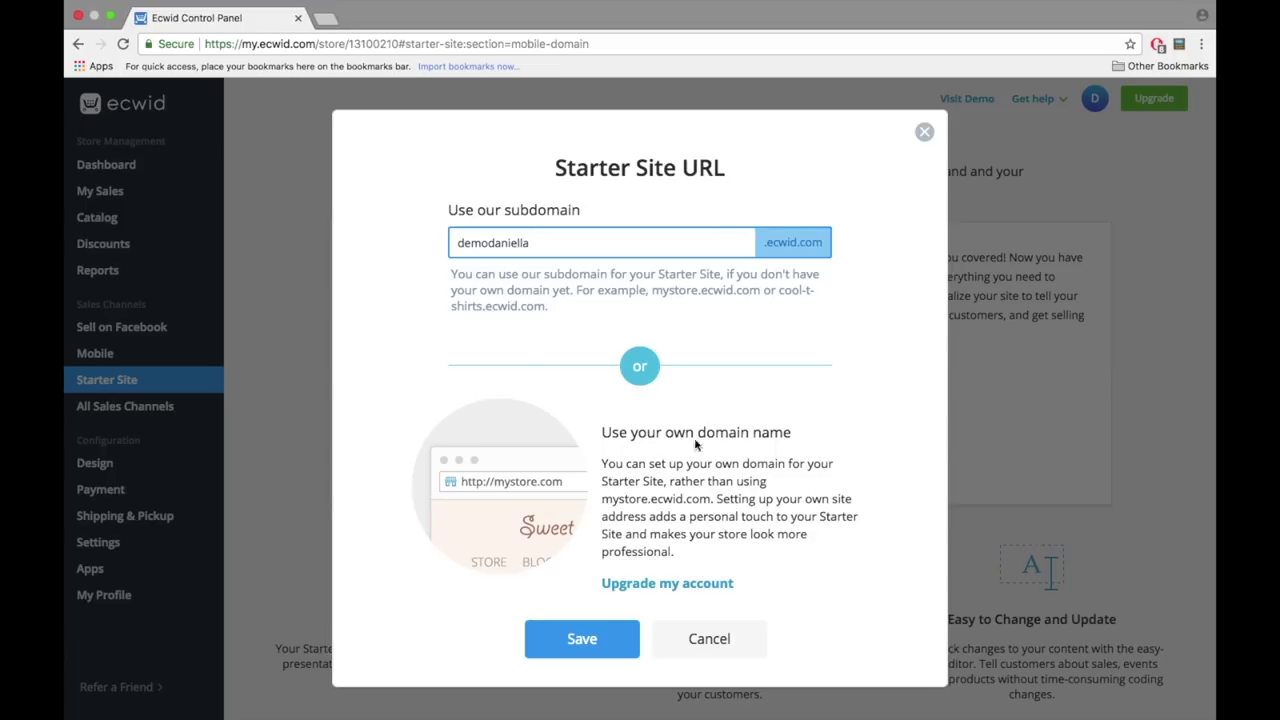
{"action": "left_click_drag", "start_coordinate": [603, 433], "coordinate": [810, 433]}
{"action": "left_click", "coordinate": [776, 468]}
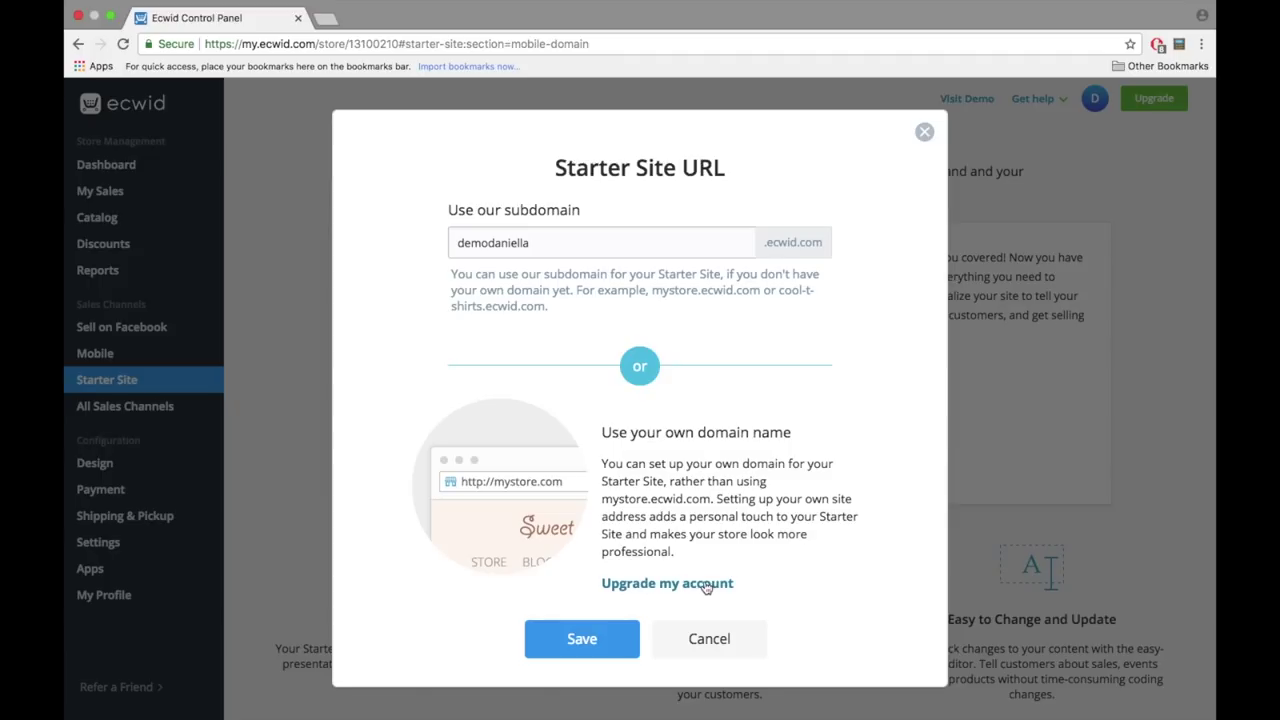
{"action": "left_click", "coordinate": [585, 640]}
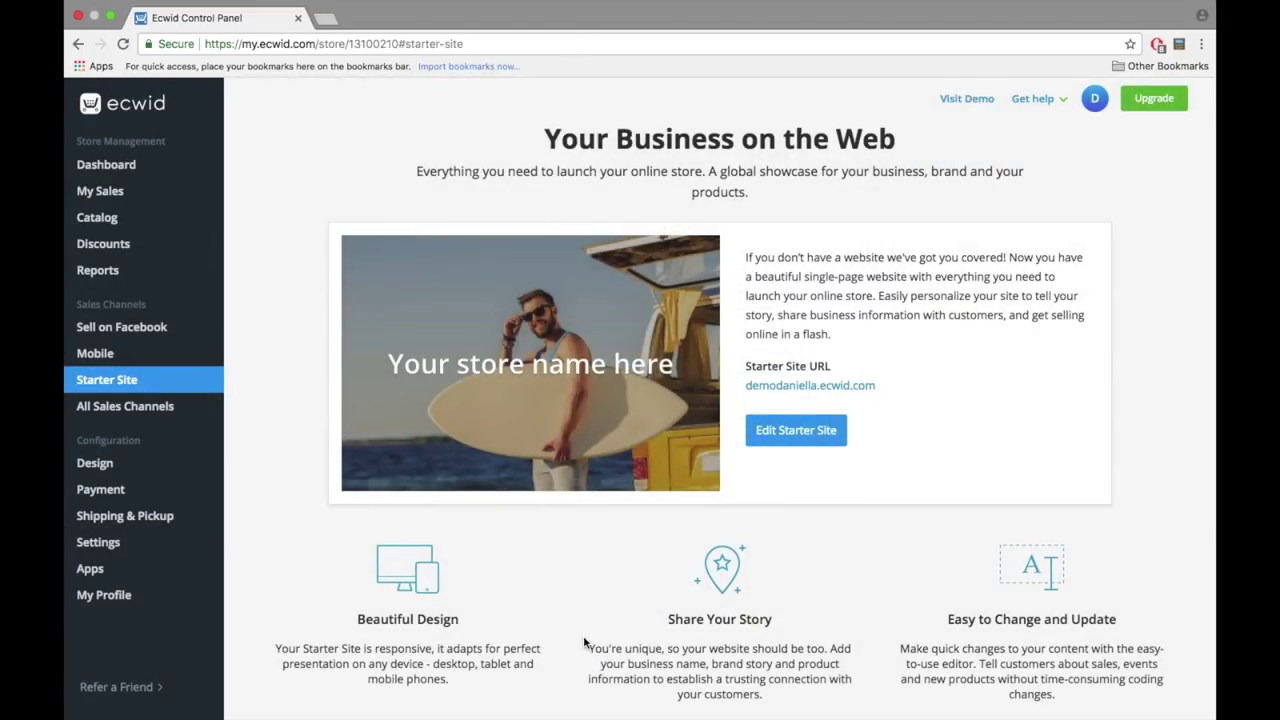
- Set the site title to 'ELEGANT & PORTABLE' and description to 'Access everything from anywhere.'
{"action": "left_click", "coordinate": [750, 430]}
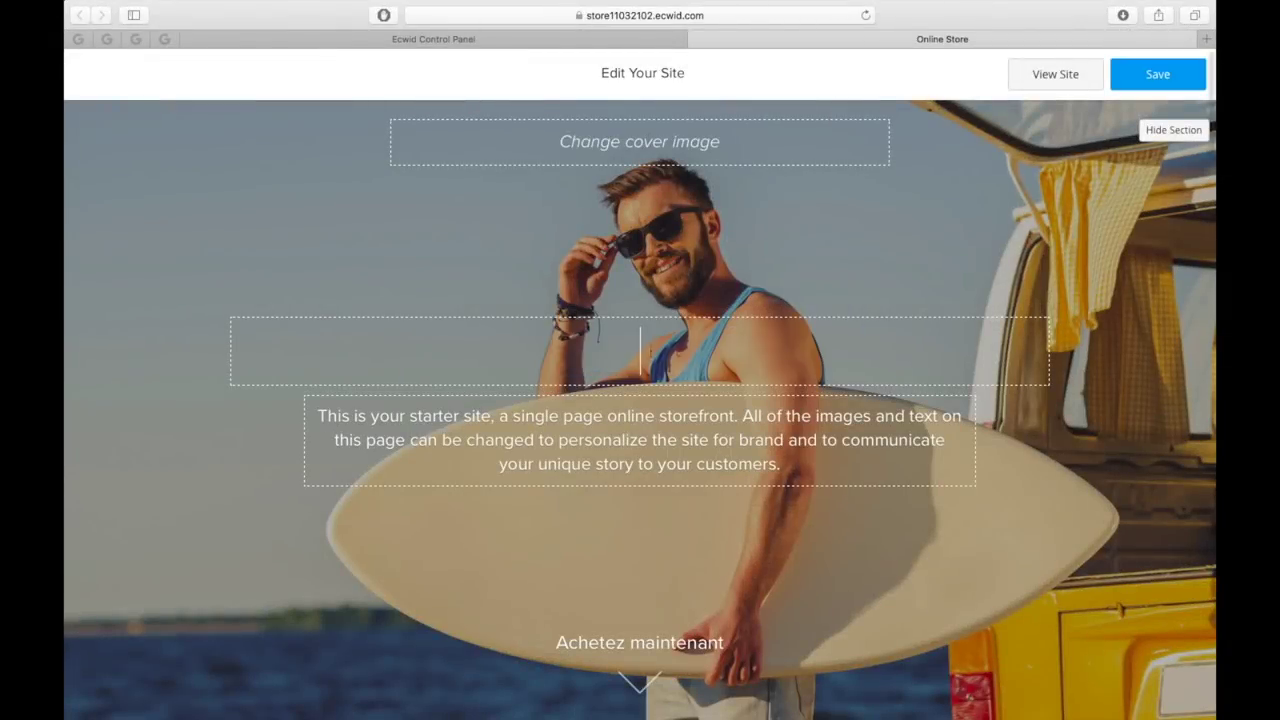
{"action": "type", "text": "ELEGANT & PORTABLE"}
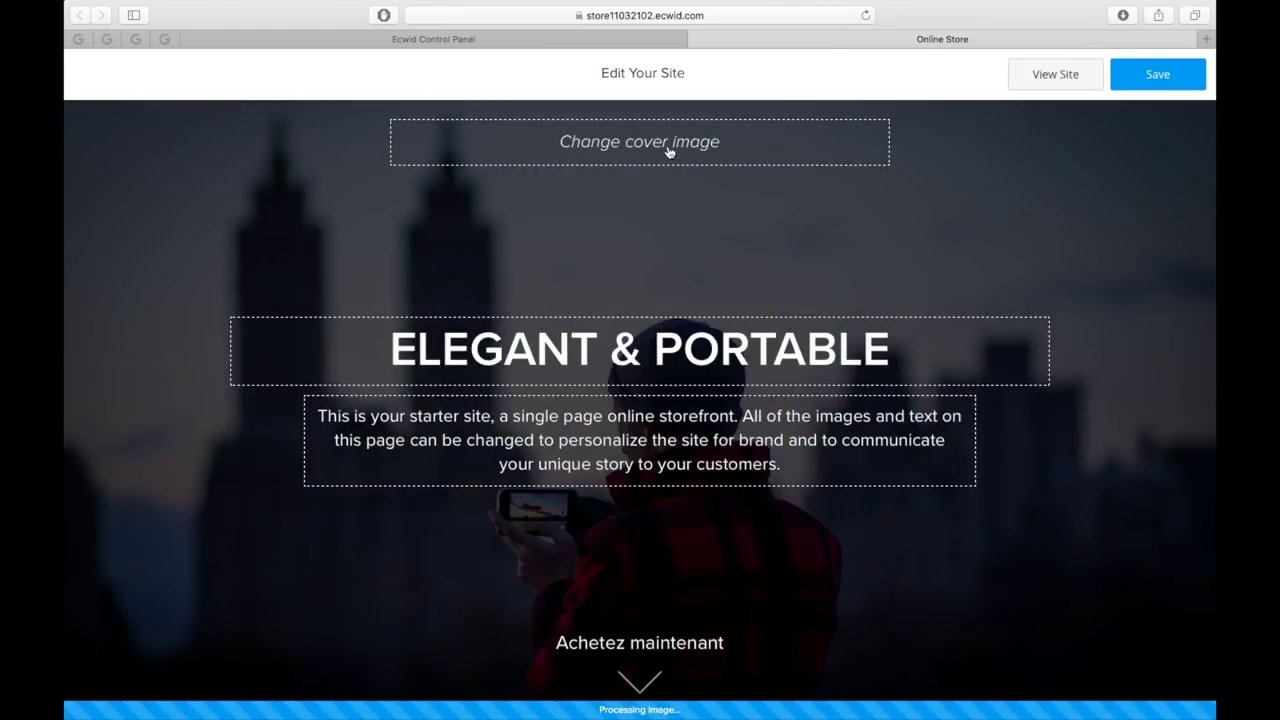
{"action": "left_click_drag", "start_coordinate": [780, 466], "coordinate": [311, 396]}
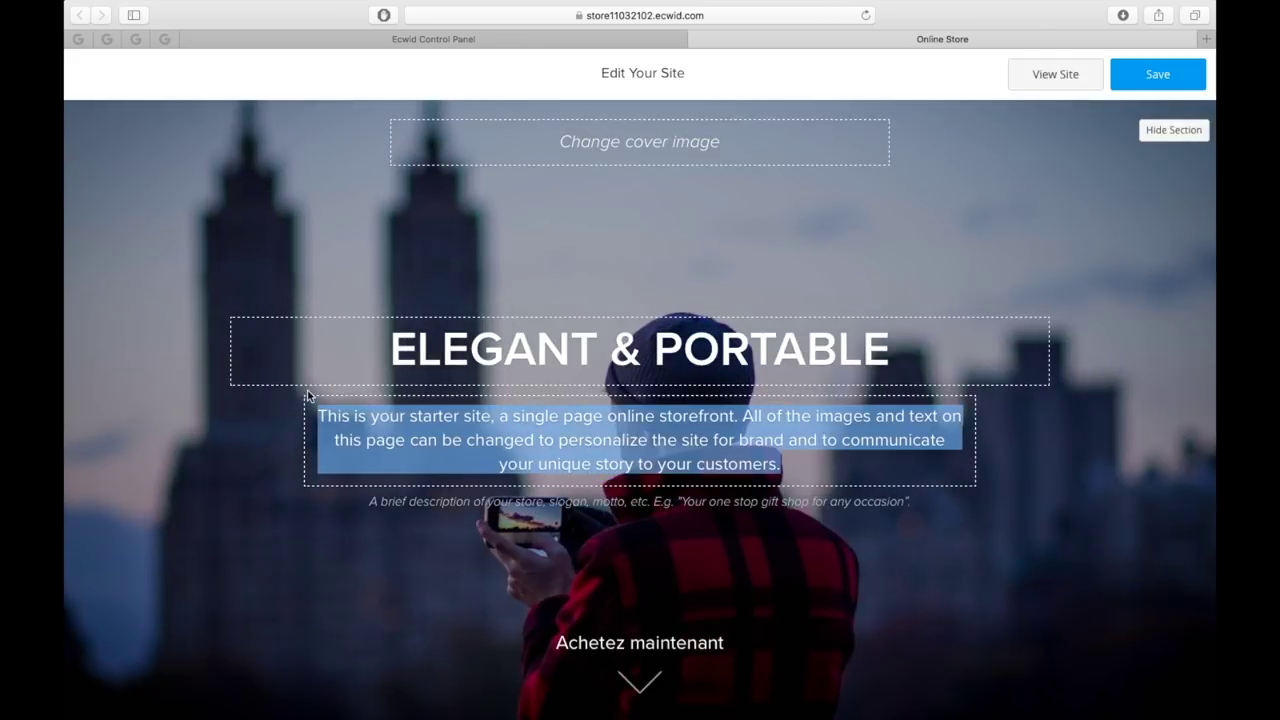
{"action": "type", "text": "Access everything from anywhere."}
- Hide the Why Choose Us, About Us and Location sections
{"action": "scroll", "coordinate": [806, 438], "scroll_direction": "down", "scroll_amount": 10}
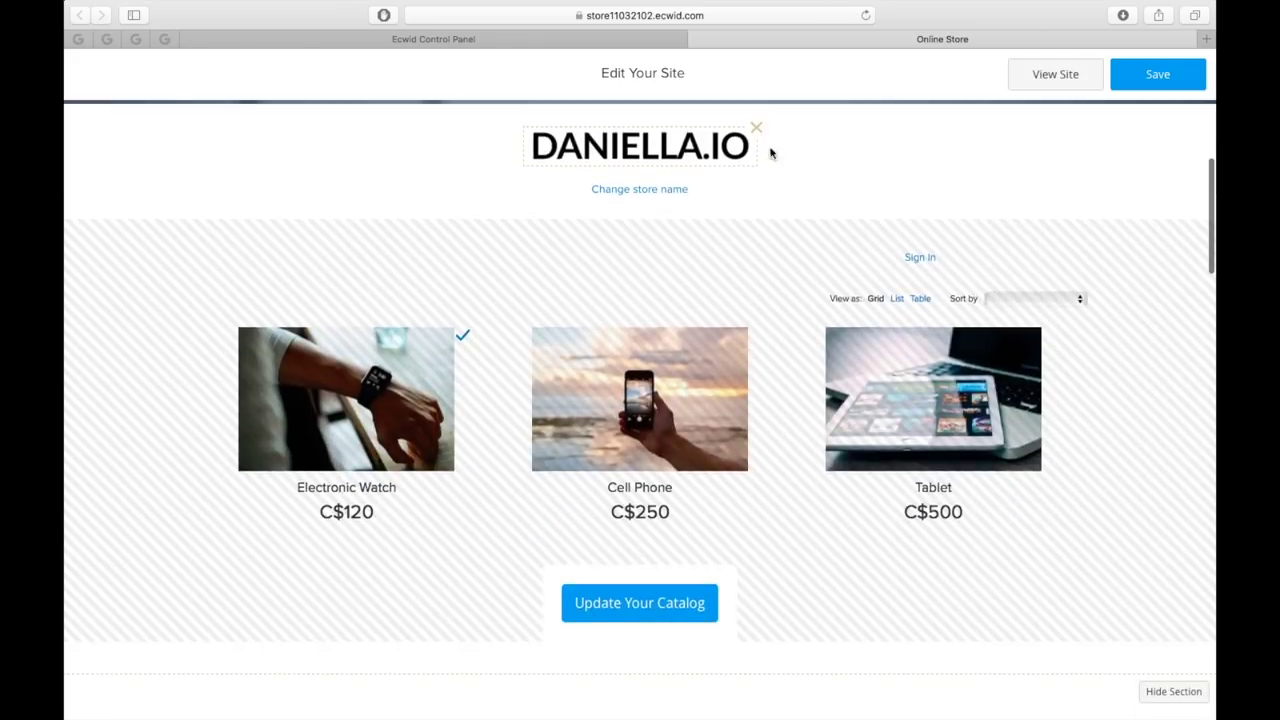
{"action": "scroll", "coordinate": [607, 308], "scroll_direction": "down", "scroll_amount": 5}
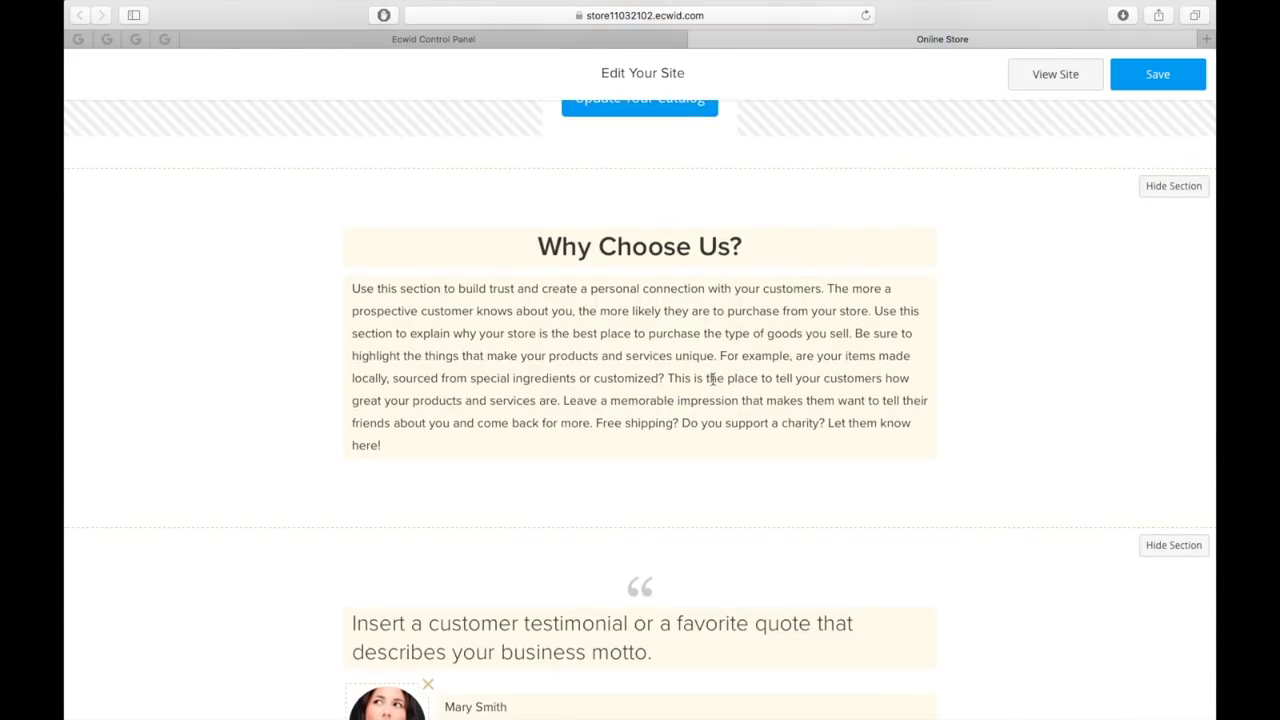
{"action": "triple_click", "coordinate": [665, 248]}
{"action": "left_click", "coordinate": [1173, 186]}
{"action": "scroll", "coordinate": [1057, 194], "scroll_direction": "down", "scroll_amount": 4}
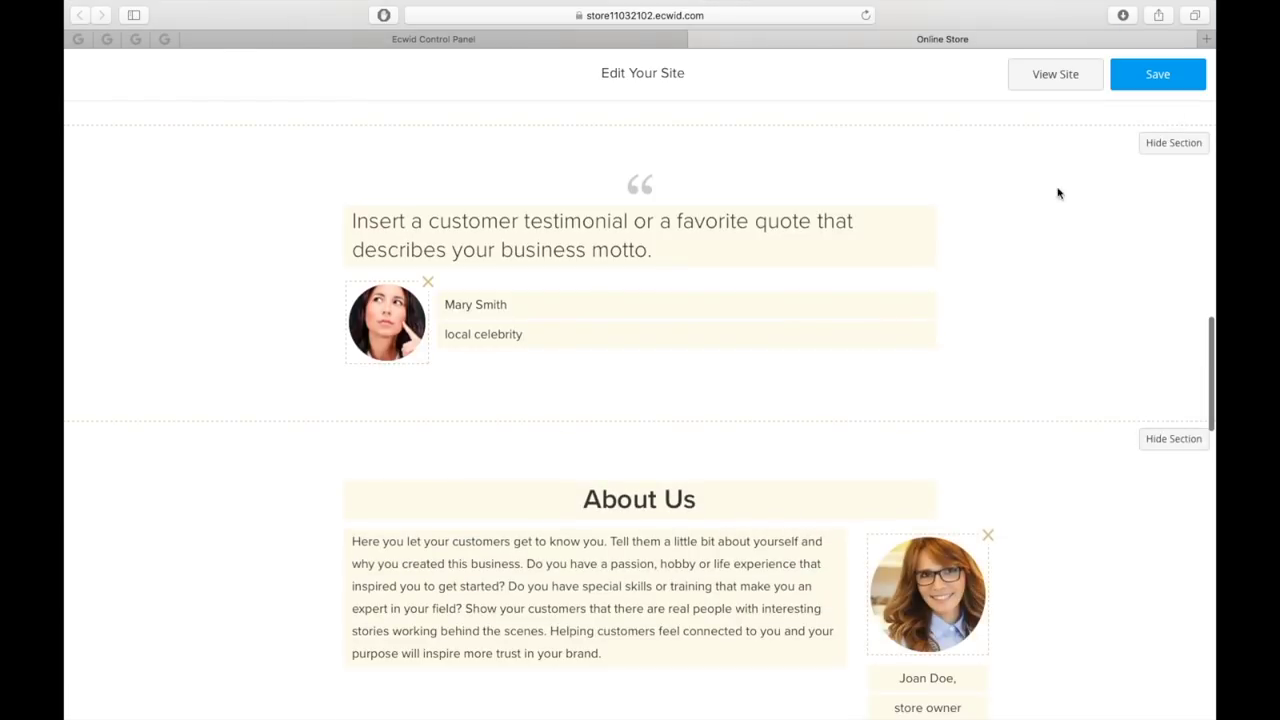
{"action": "scroll", "coordinate": [618, 306], "scroll_direction": "down", "scroll_amount": 3}
{"action": "left_click", "coordinate": [1173, 153]}
{"action": "scroll", "coordinate": [1173, 153], "scroll_direction": "down", "scroll_amount": 10}
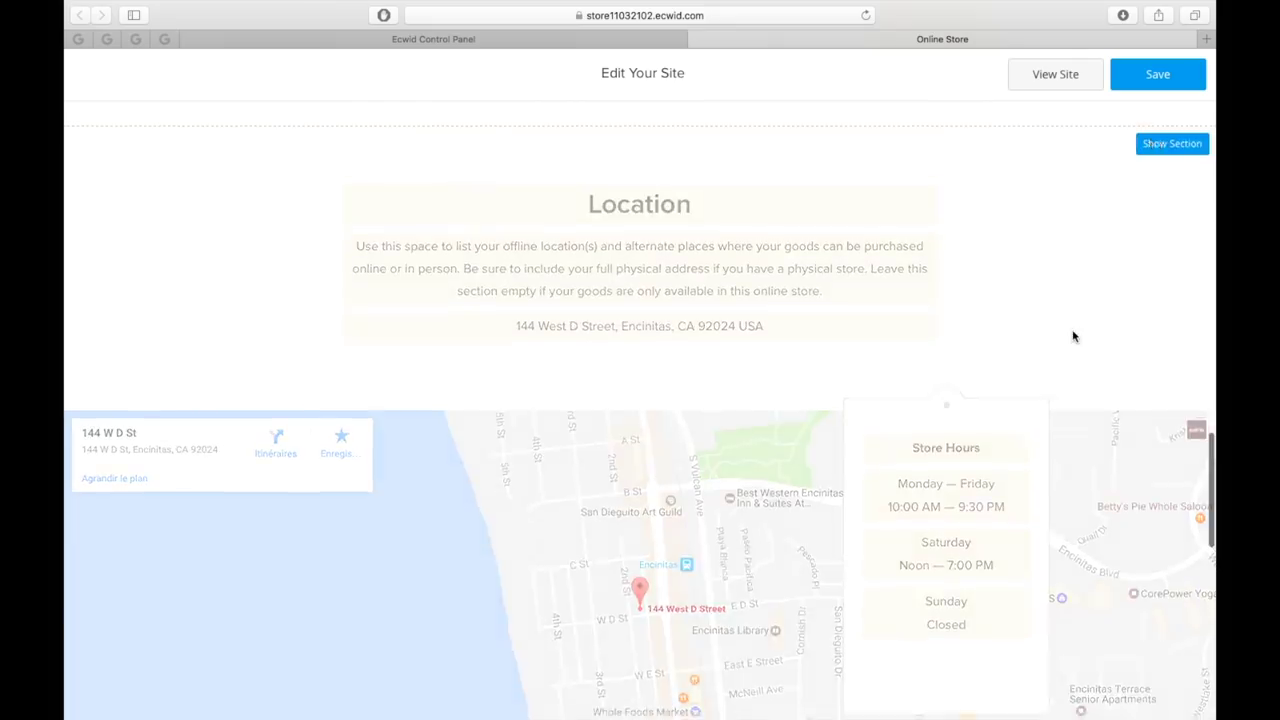
- Add Twitter and YouTube links under Connect with us, leaving Facebook empty
{"action": "left_click", "coordinate": [645, 268]}
{"action": "left_click", "coordinate": [640, 375]}
{"action": "scroll", "coordinate": [640, 375], "scroll_direction": "down", "scroll_amount": 3}
{"action": "left_click", "coordinate": [390, 268]}
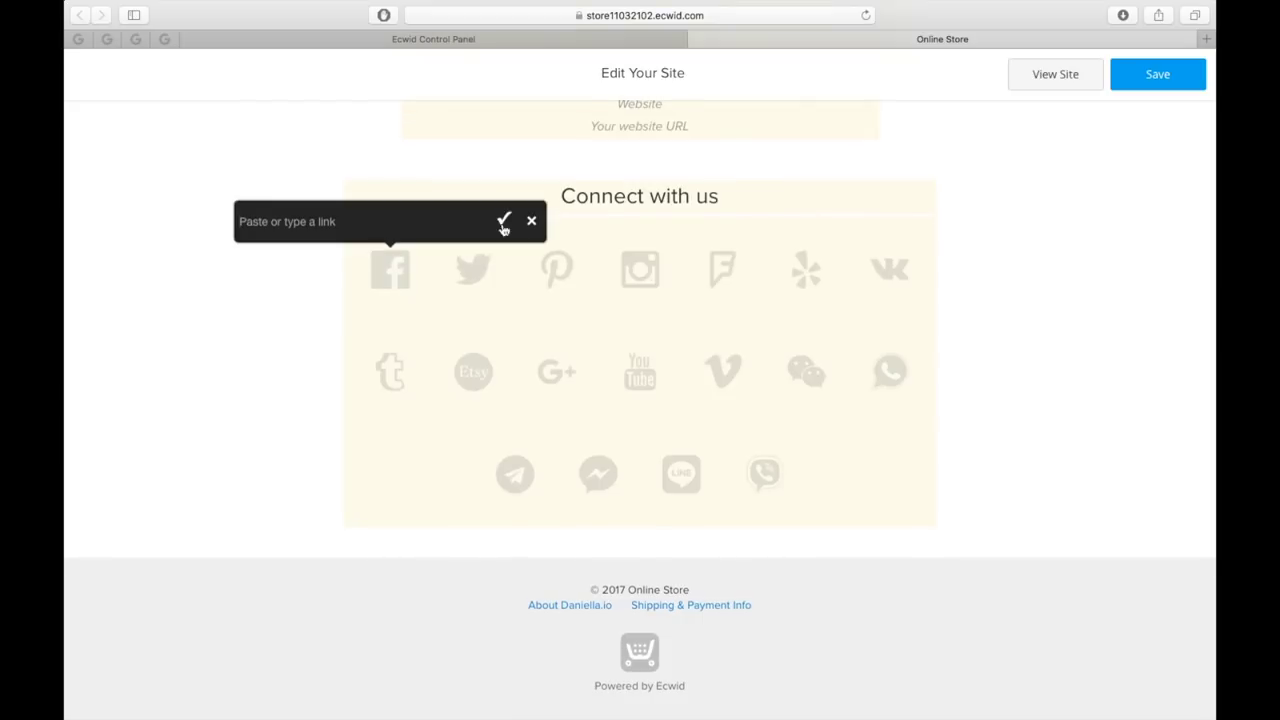
{"action": "left_click", "coordinate": [473, 268]}
{"action": "type", "text": "http//"}
{"action": "key", "text": "Return"}
{"action": "left_click", "coordinate": [640, 372]}
{"action": "key", "text": "Return"}
{"action": "scroll", "coordinate": [1027, 464], "scroll_direction": "down", "scroll_amount": 1}
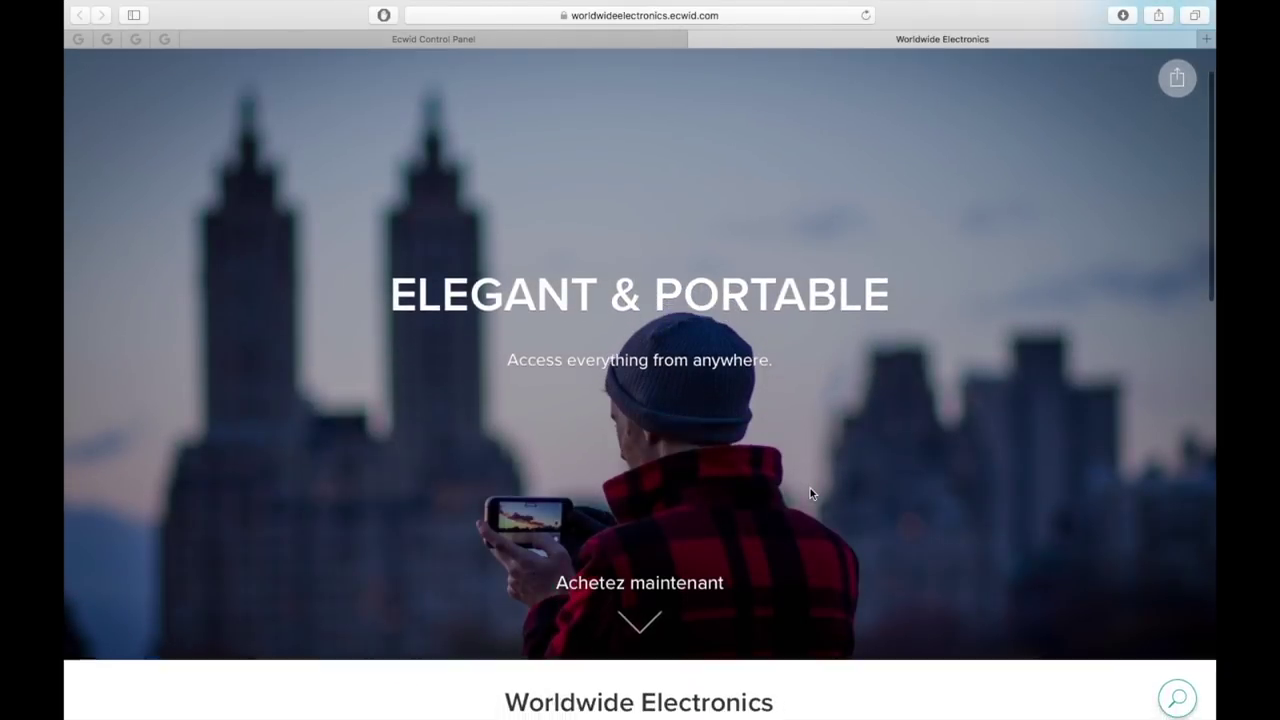
- Scroll through the live Worldwide Electronics storefront to check the new cover and social links
{"action": "scroll", "coordinate": [810, 492], "scroll_direction": "down", "scroll_amount": 5}
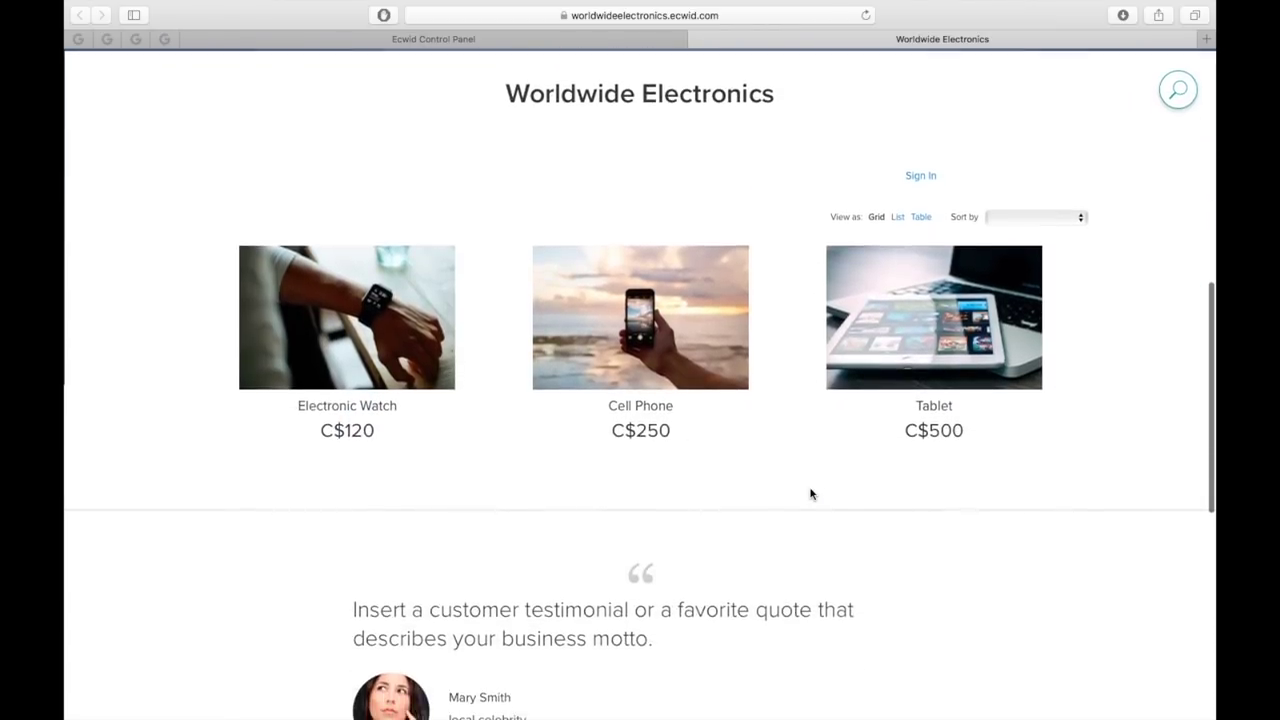
{"action": "scroll", "coordinate": [810, 492], "scroll_direction": "down", "scroll_amount": 3}
{"action": "scroll", "coordinate": [810, 493], "scroll_direction": "down", "scroll_amount": 2}
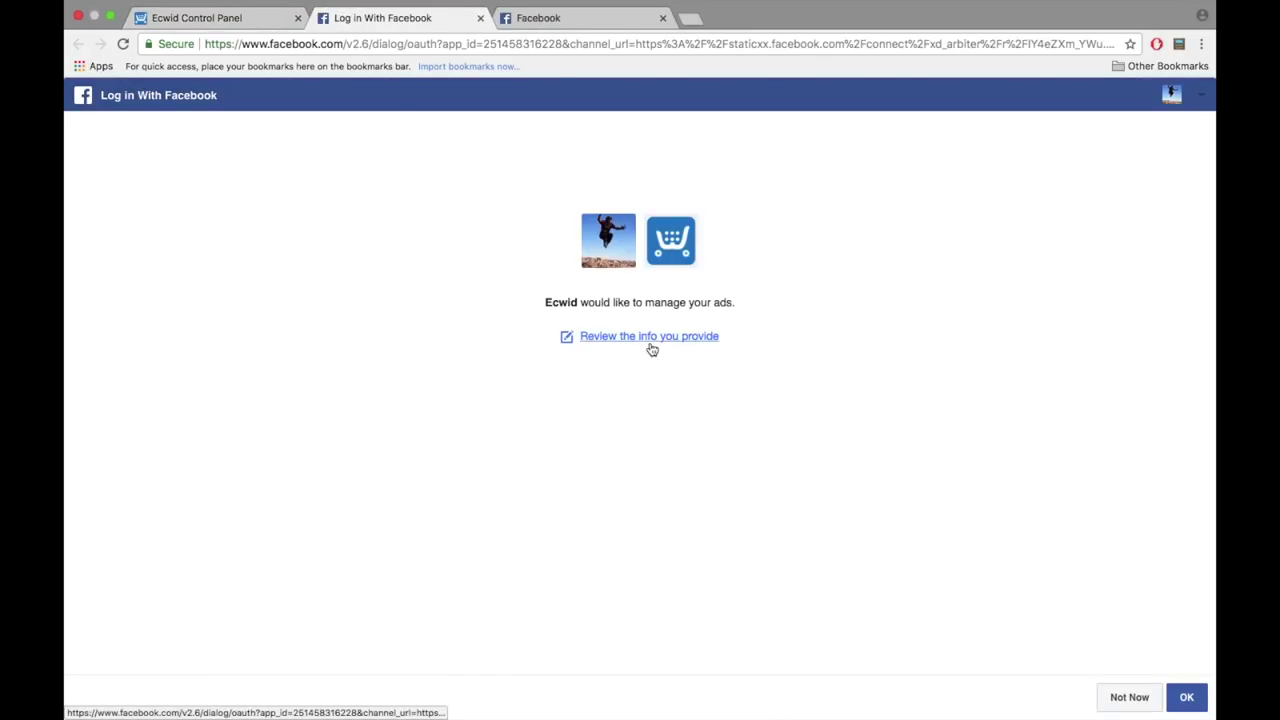
- Approve Ecwid's Facebook access and accept the Facebook Shop terms to start syncing products
{"action": "left_click", "coordinate": [1186, 700]}
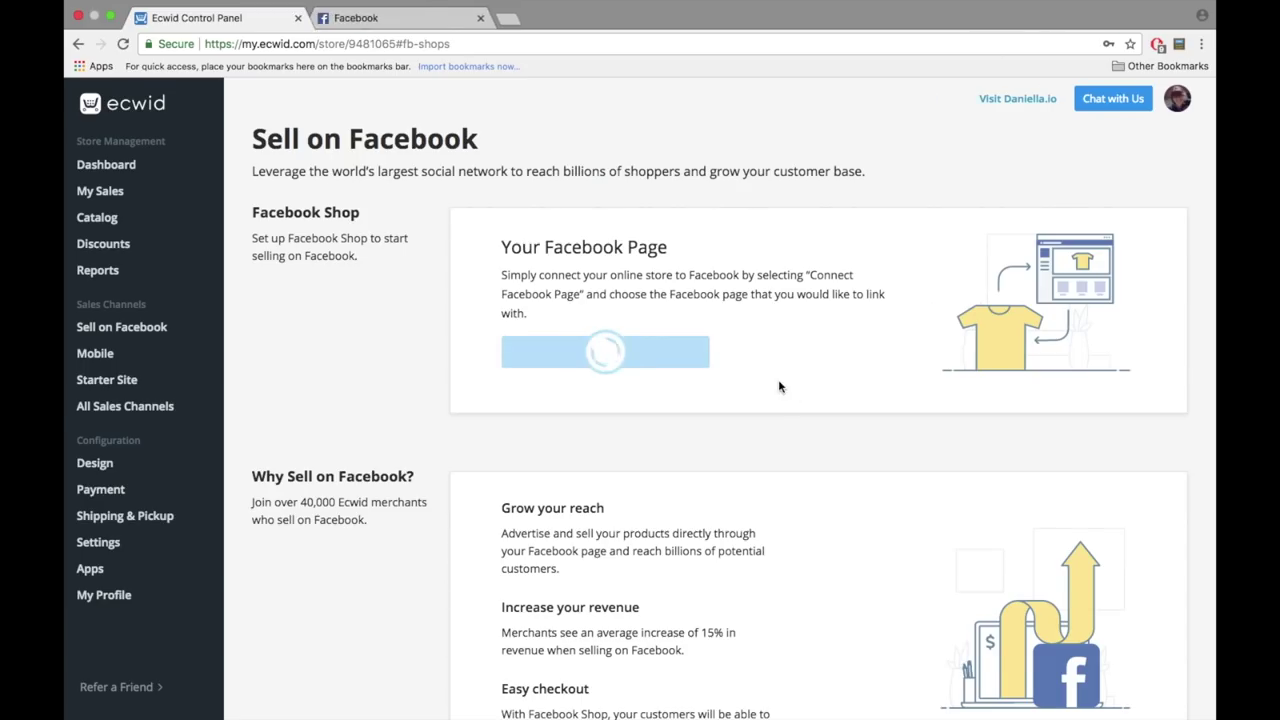
{"action": "scroll", "coordinate": [773, 410], "scroll_direction": "down", "scroll_amount": 10}
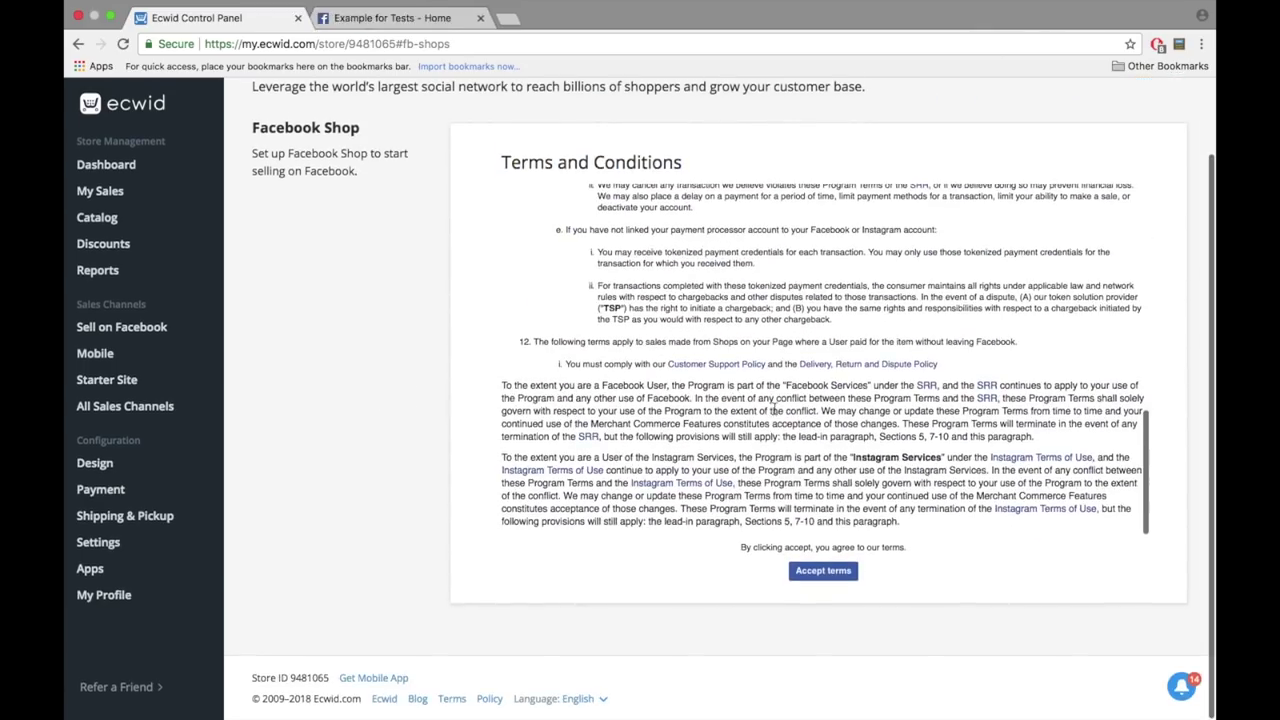
{"action": "left_click", "coordinate": [823, 570]}
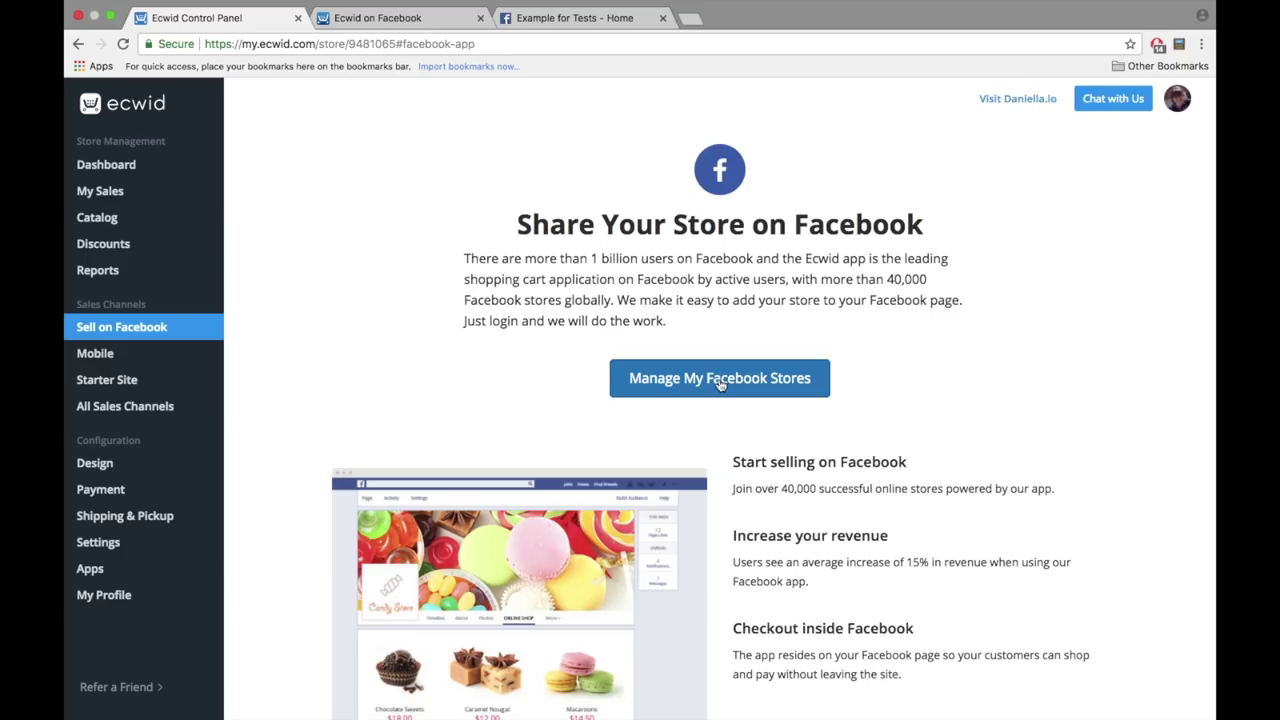
{"action": "left_click", "coordinate": [720, 380]}
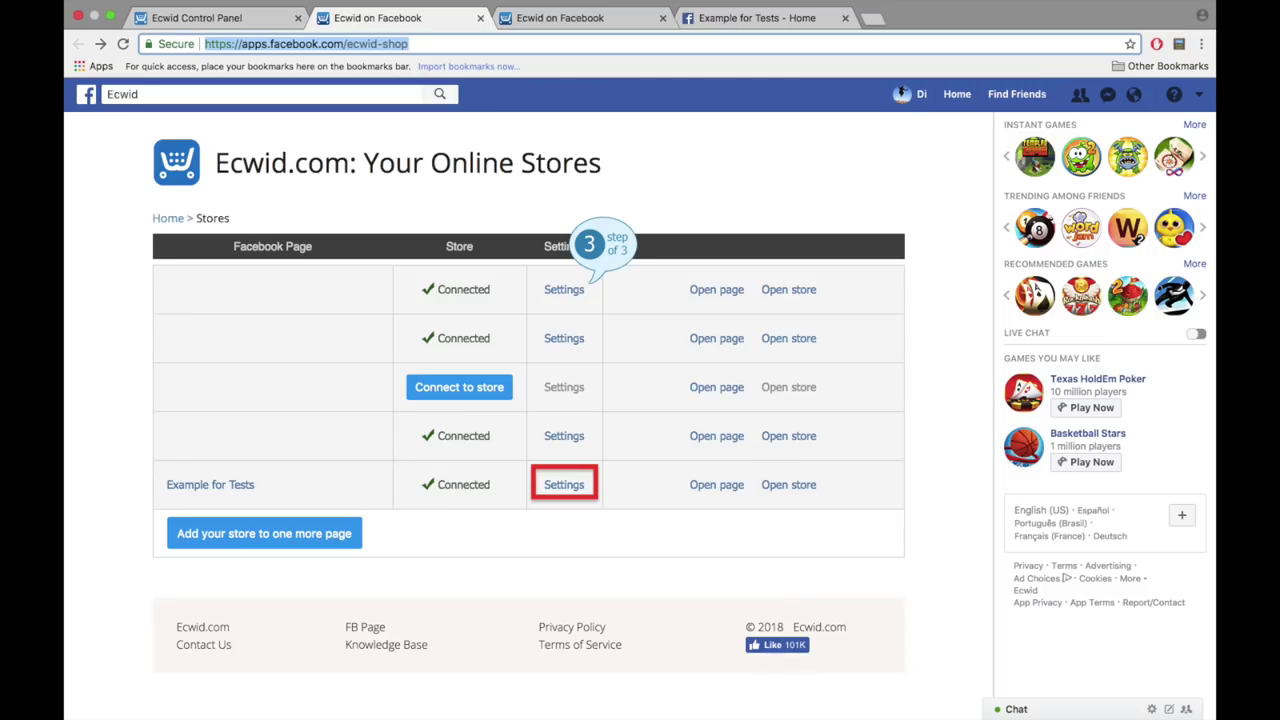
- Review the Example for Tests page's Ecwid store layout settings, including which category opens by default
{"action": "left_click", "coordinate": [564, 484]}
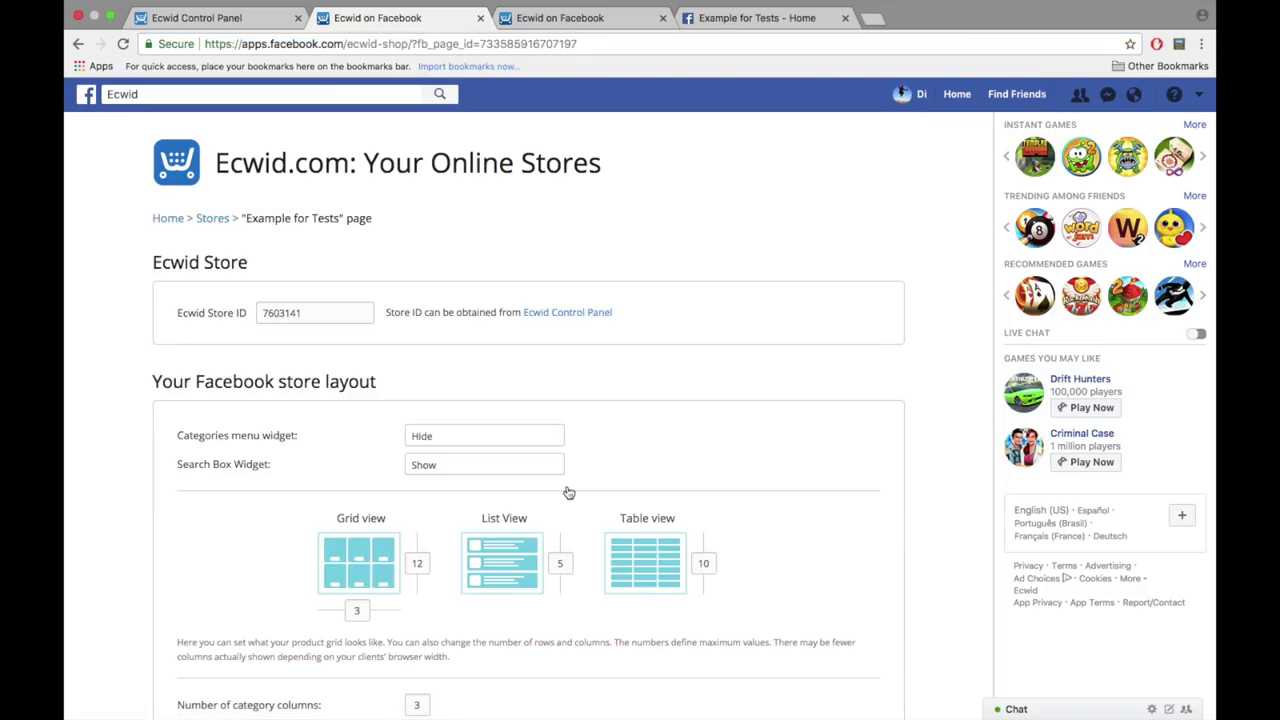
{"action": "scroll", "coordinate": [568, 492], "scroll_direction": "down", "scroll_amount": 5}
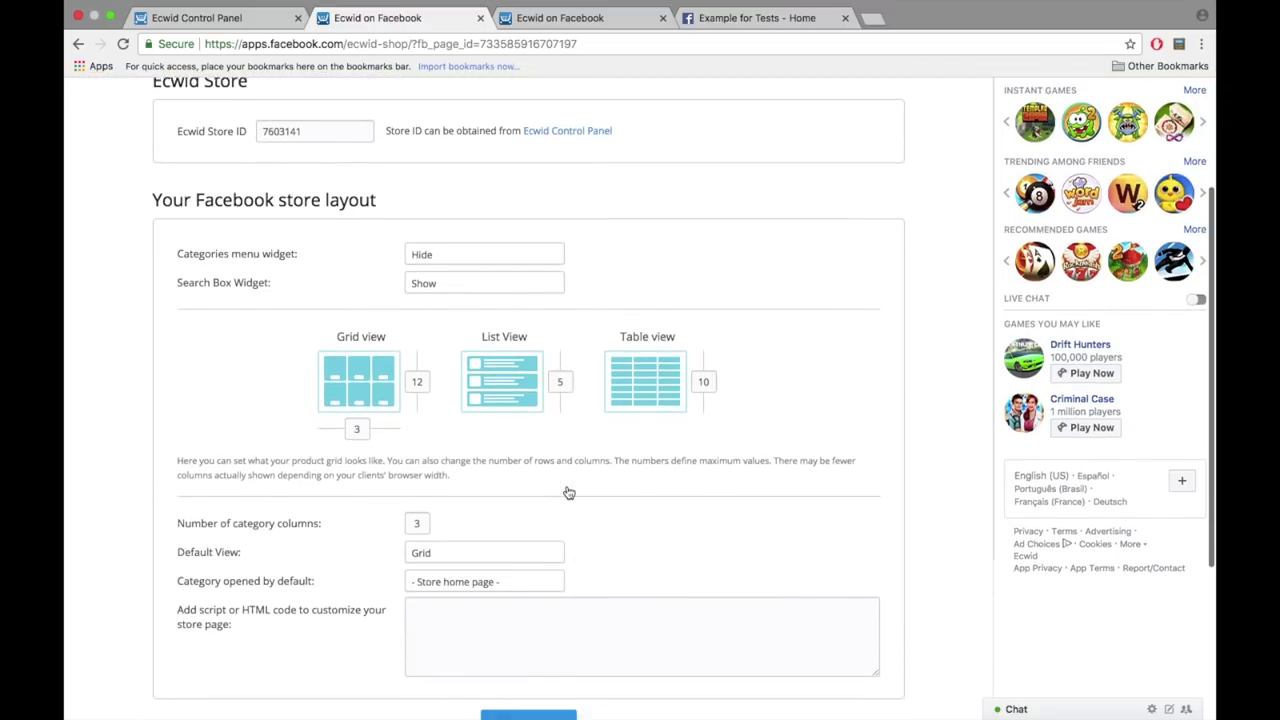
{"action": "scroll", "coordinate": [580, 494], "scroll_direction": "down", "scroll_amount": 1}
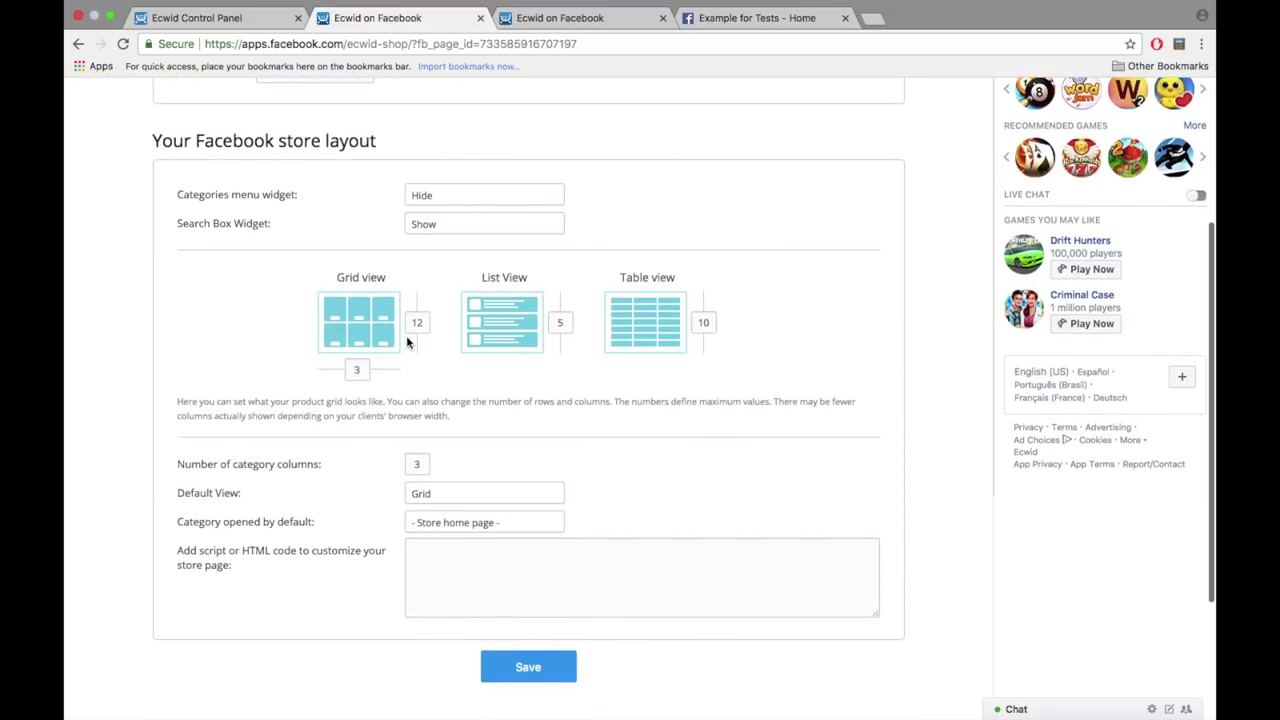
{"action": "scroll", "coordinate": [383, 402], "scroll_direction": "down", "scroll_amount": 2}
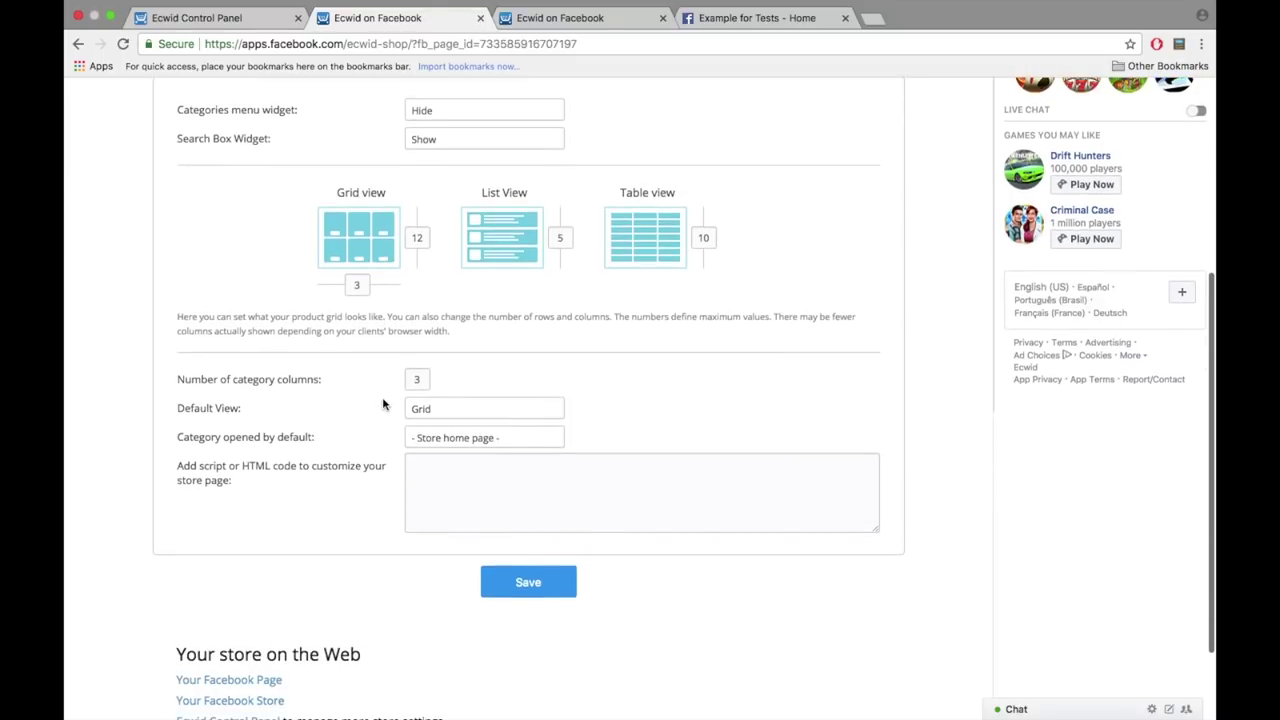
{"action": "left_click", "coordinate": [458, 437]}
{"action": "scroll", "coordinate": [477, 414], "scroll_direction": "up", "scroll_amount": 2}
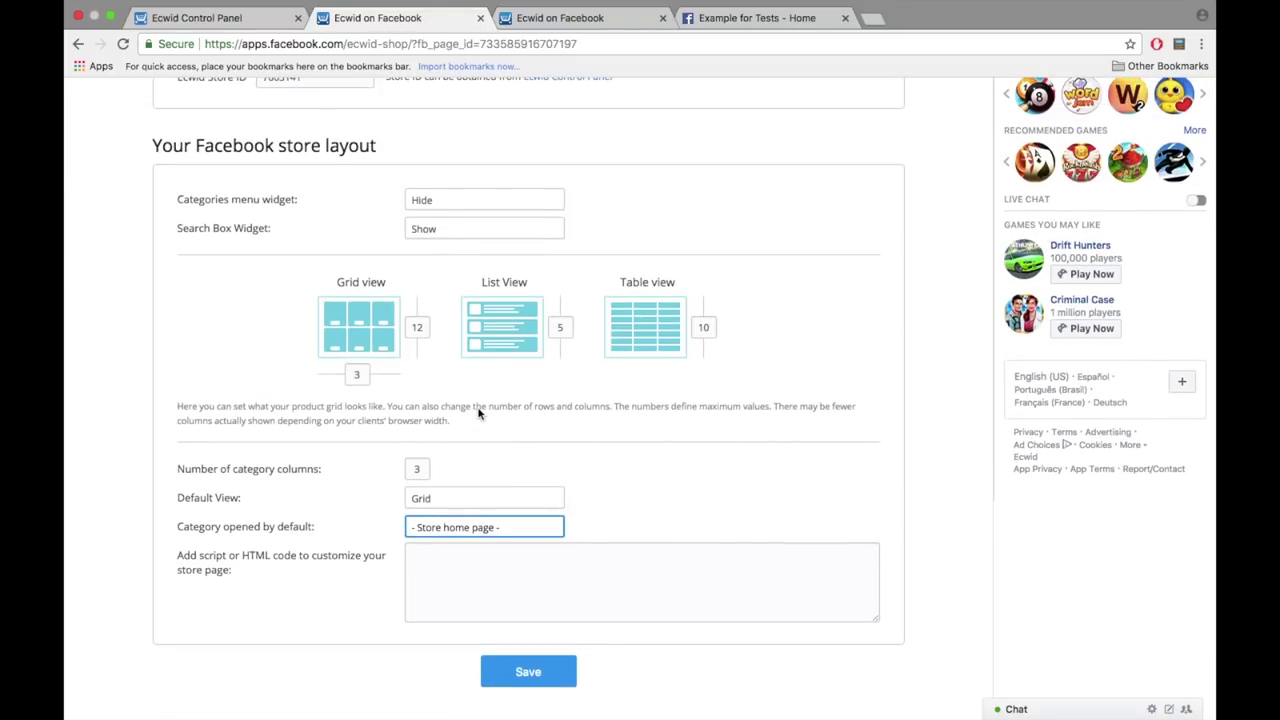
{"action": "scroll", "coordinate": [478, 414], "scroll_direction": "down", "scroll_amount": 1}
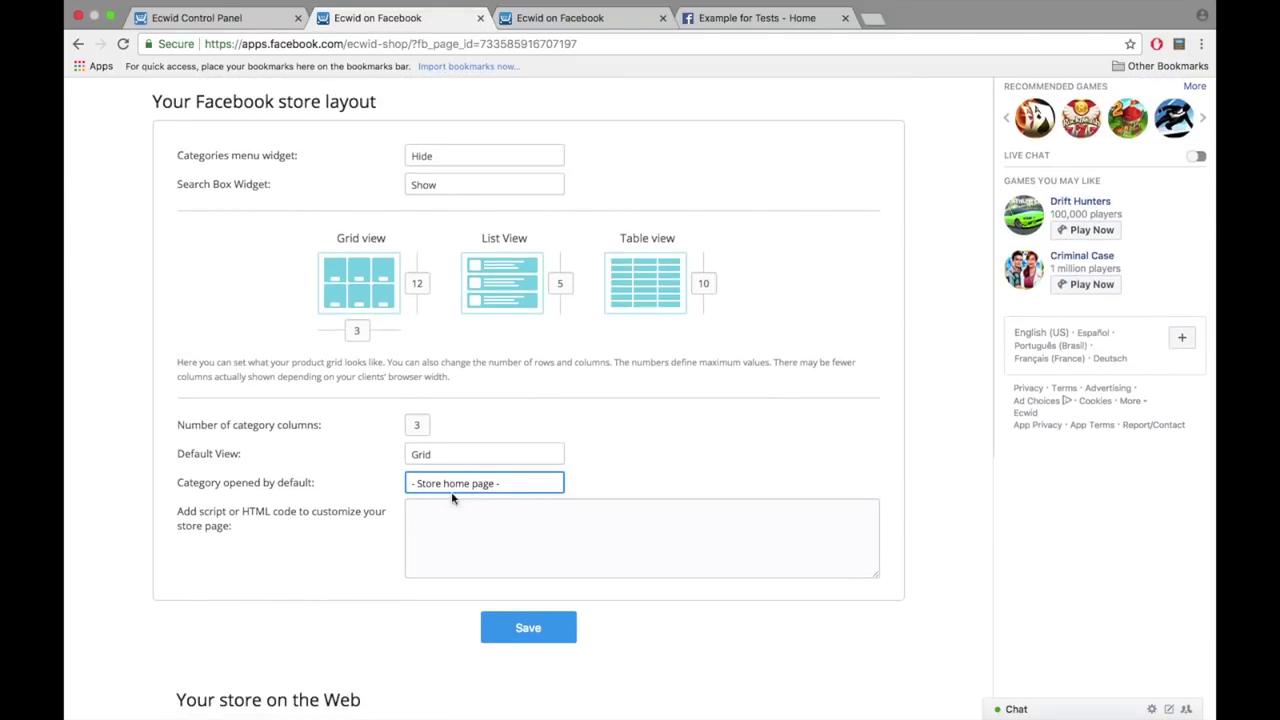
{"action": "scroll", "coordinate": [517, 632], "scroll_direction": "down", "scroll_amount": 3}
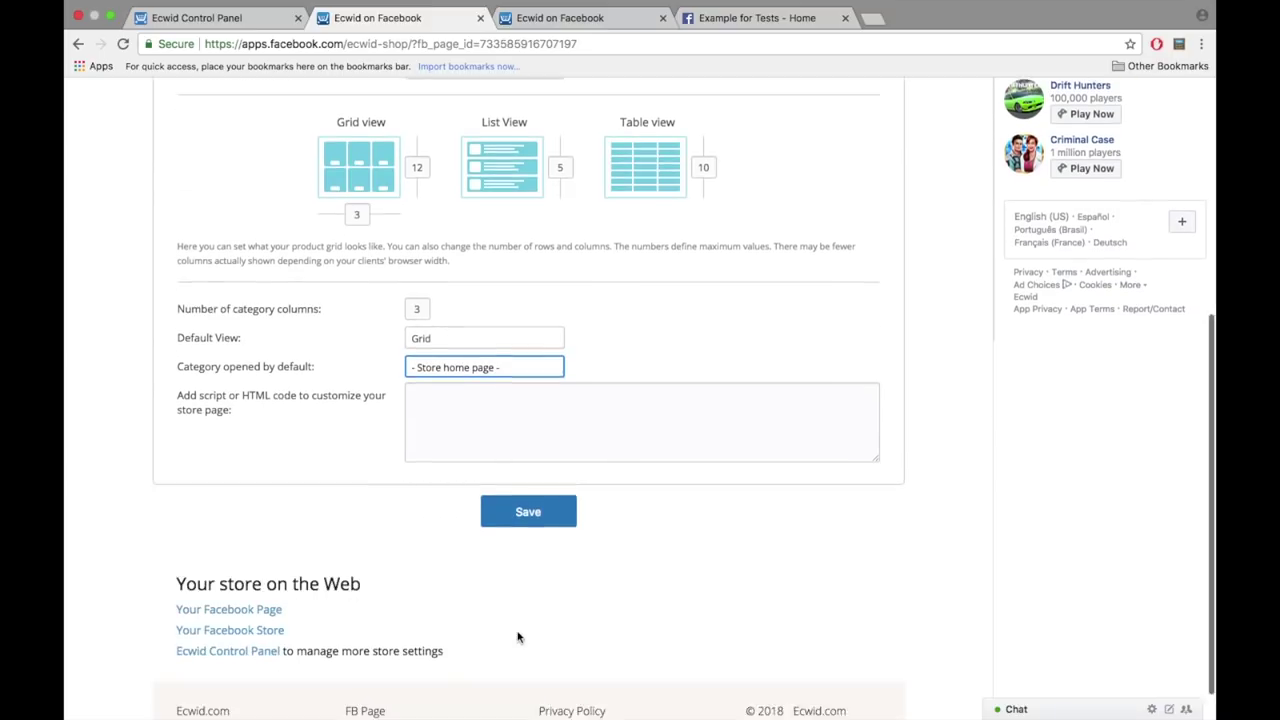
{"action": "left_click", "coordinate": [264, 599]}
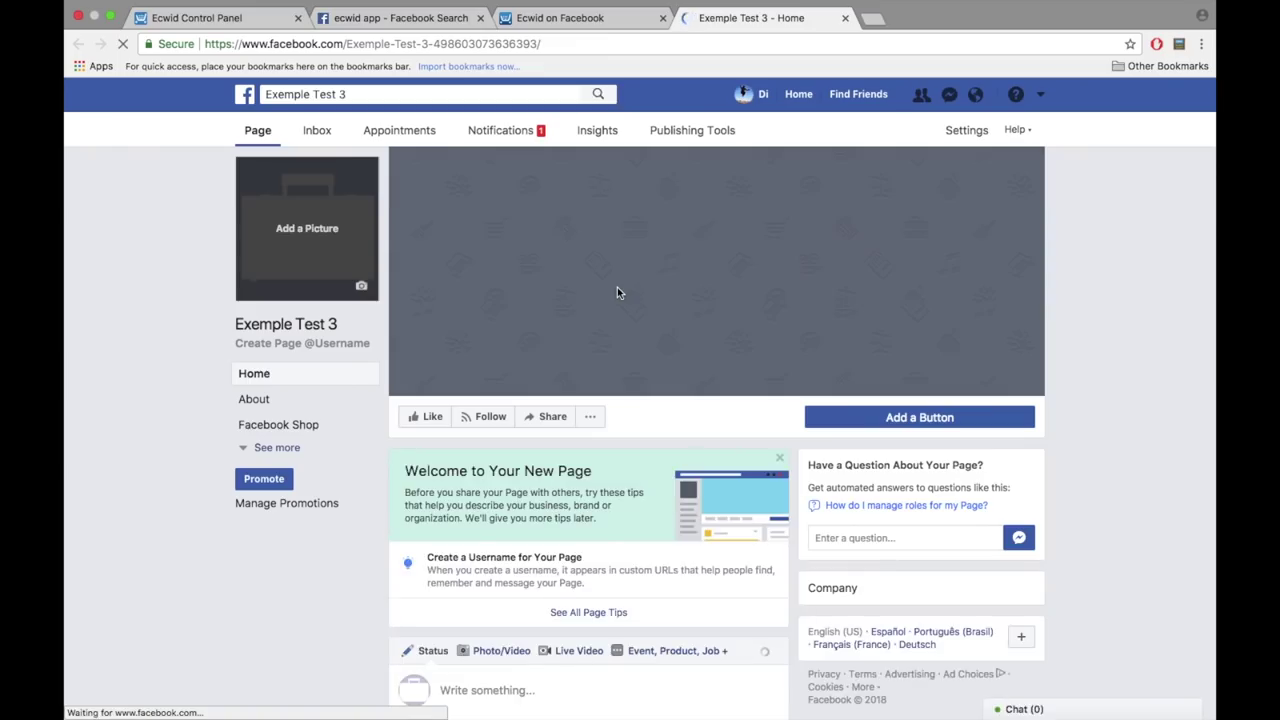
- Browse the page's Facebook Shop and view the Ecwid 101 eBook product details
{"action": "left_click", "coordinate": [289, 426]}
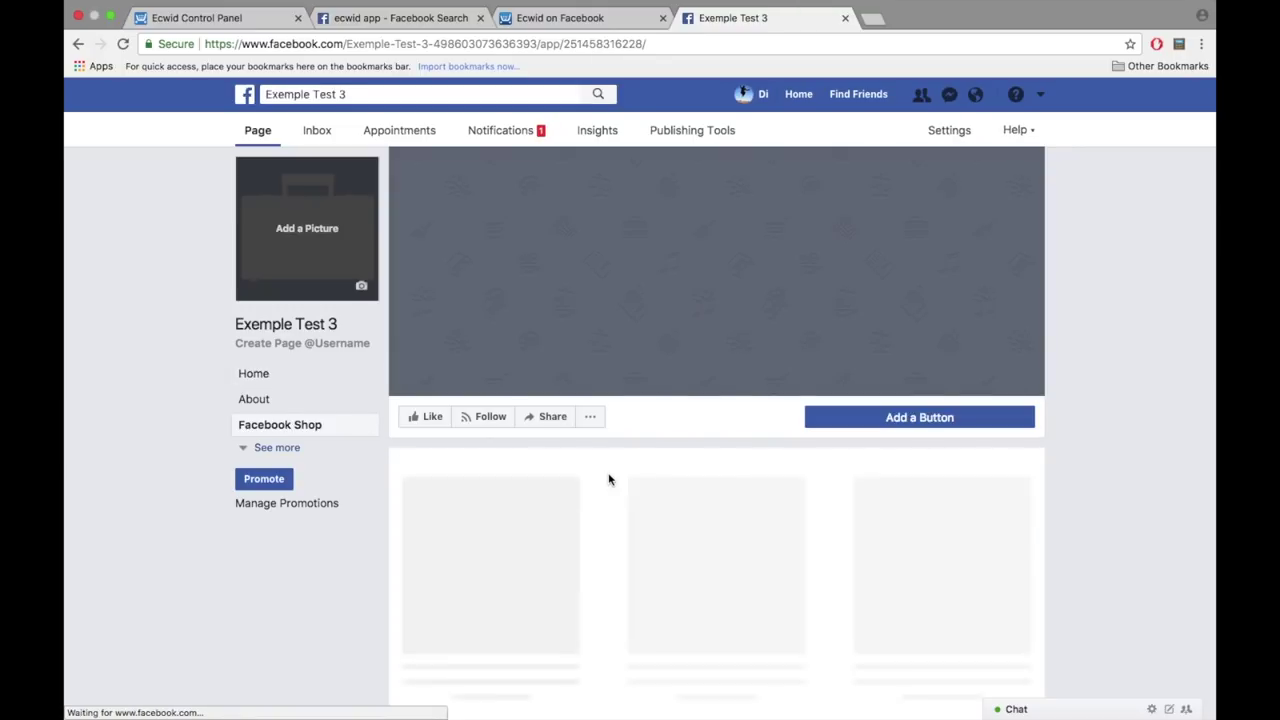
{"action": "scroll", "coordinate": [608, 480], "scroll_direction": "down", "scroll_amount": 5}
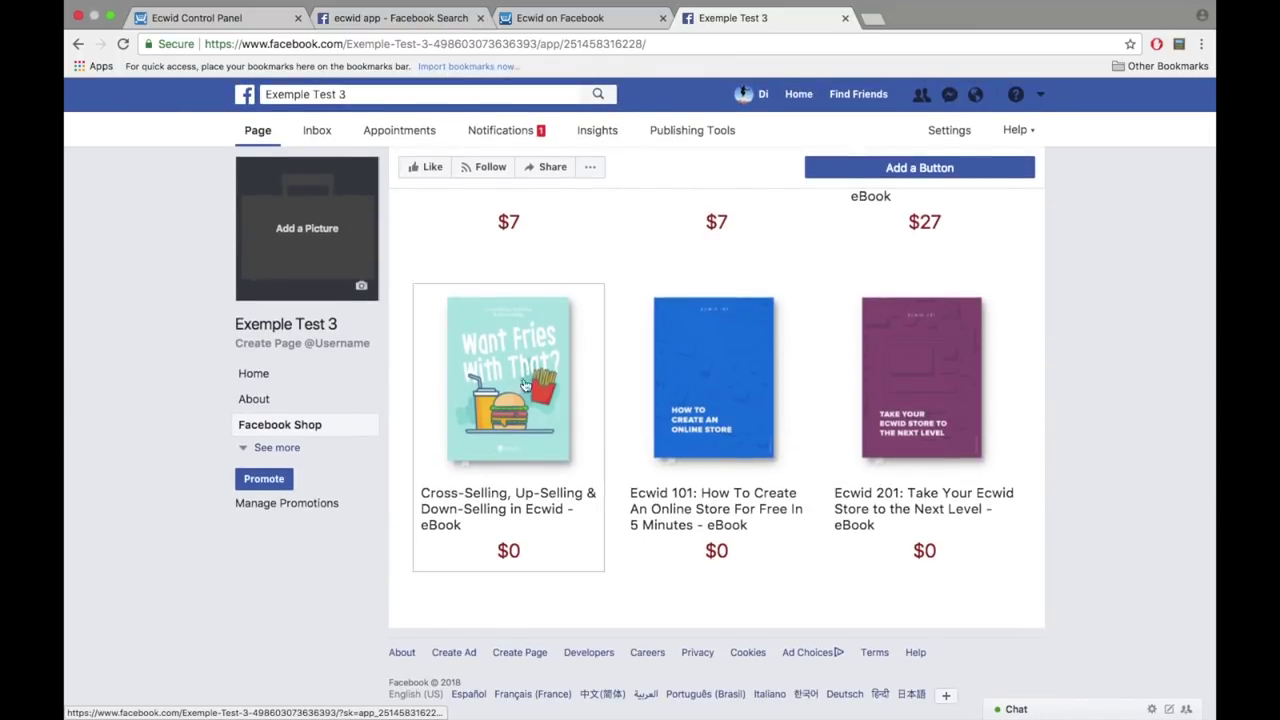
{"action": "left_click", "coordinate": [664, 419]}
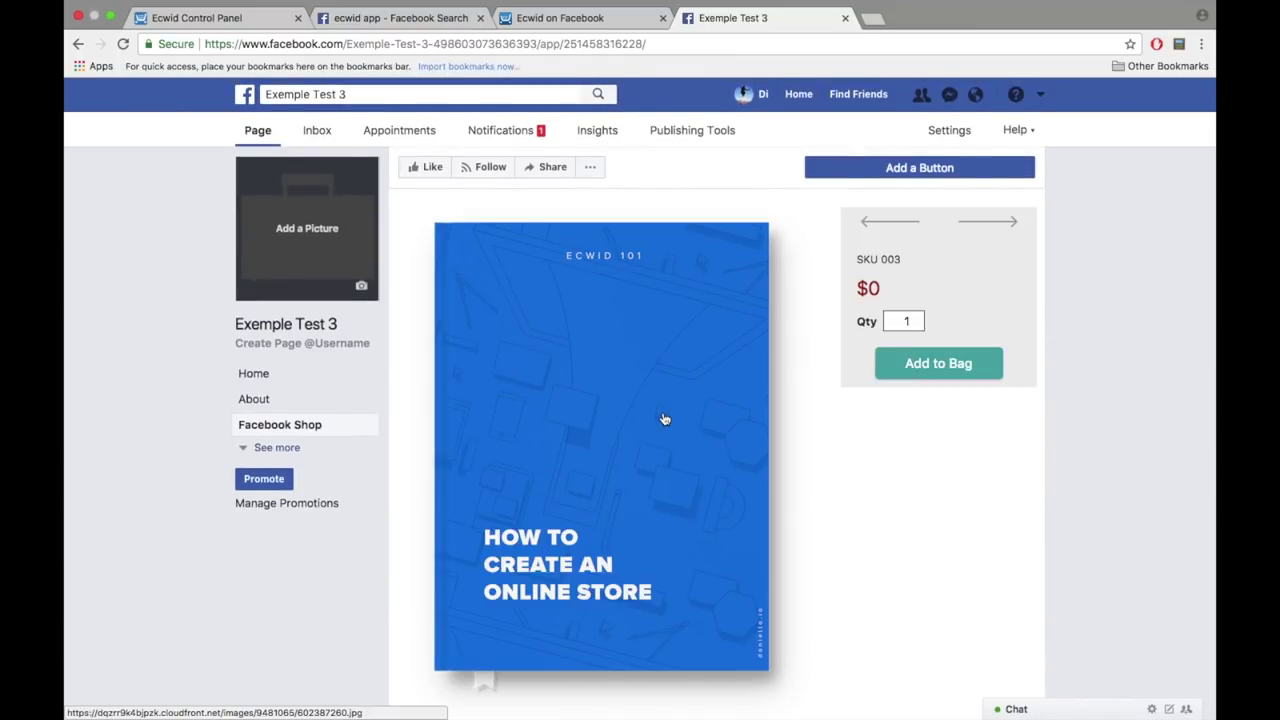
{"action": "scroll", "coordinate": [664, 419], "scroll_direction": "down", "scroll_amount": 10}
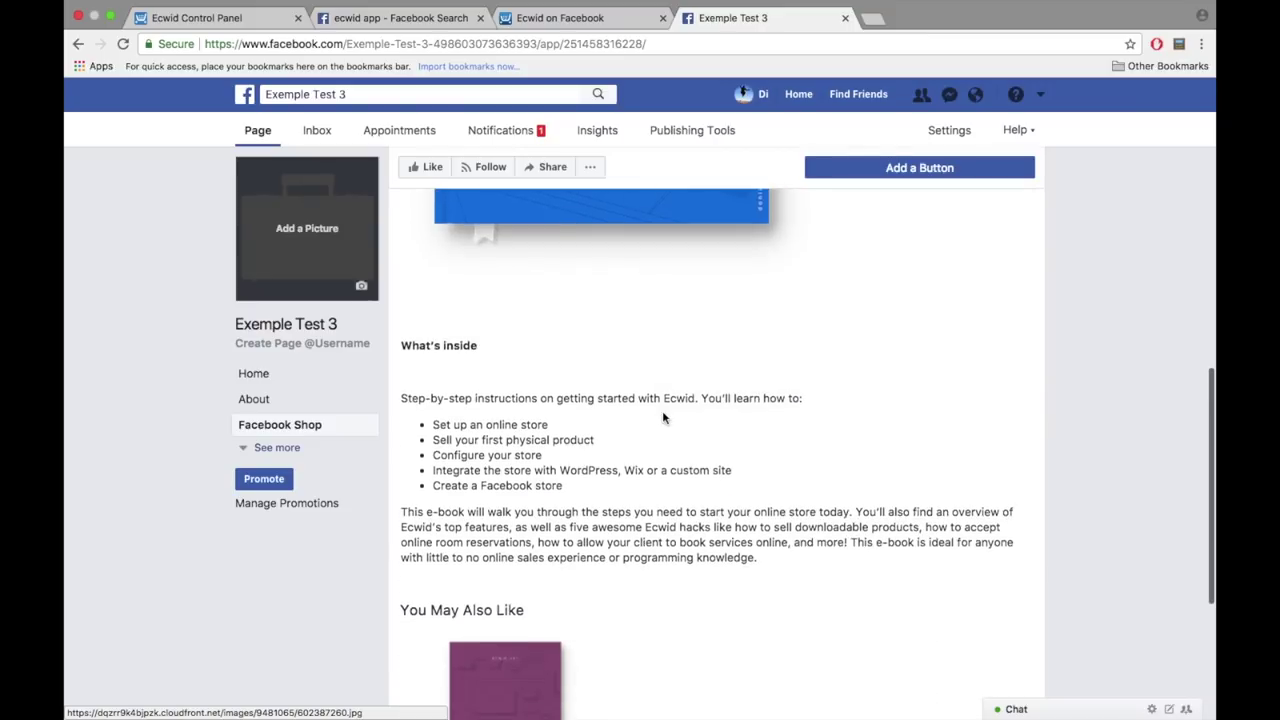
{"action": "scroll", "coordinate": [663, 415], "scroll_direction": "down", "scroll_amount": 1}
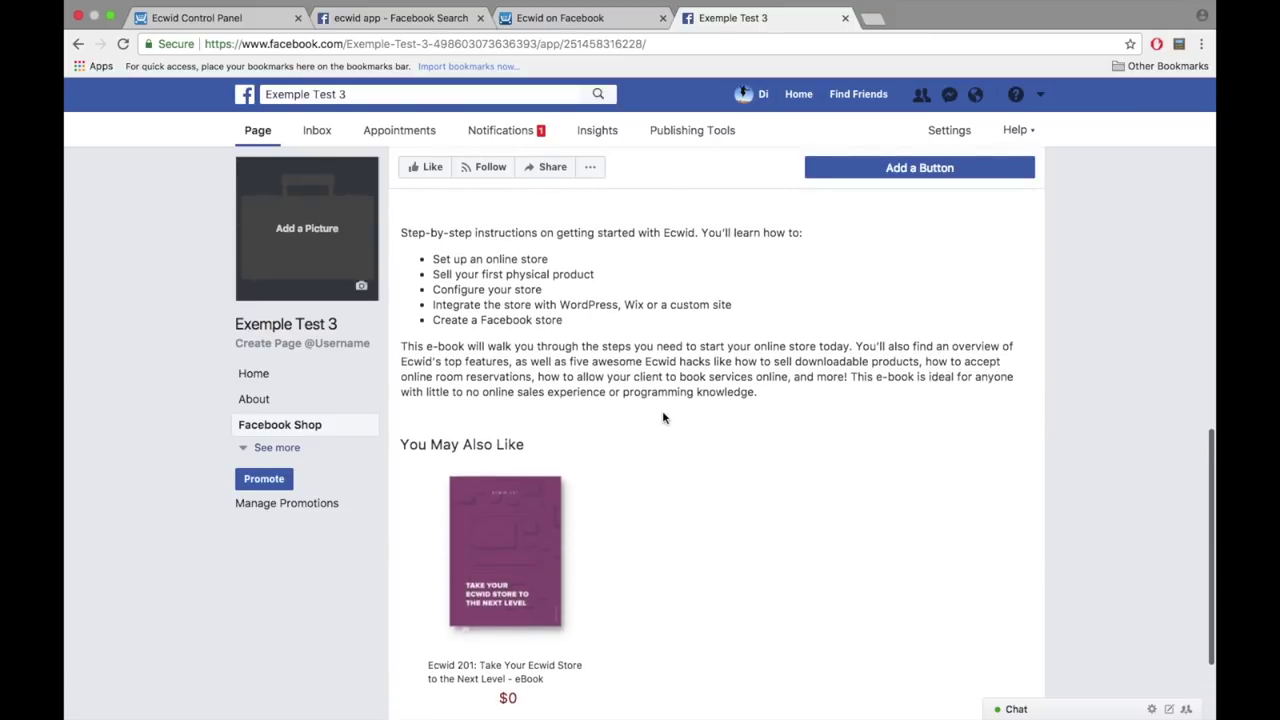
{"action": "scroll", "coordinate": [663, 418], "scroll_direction": "up", "scroll_amount": 5}
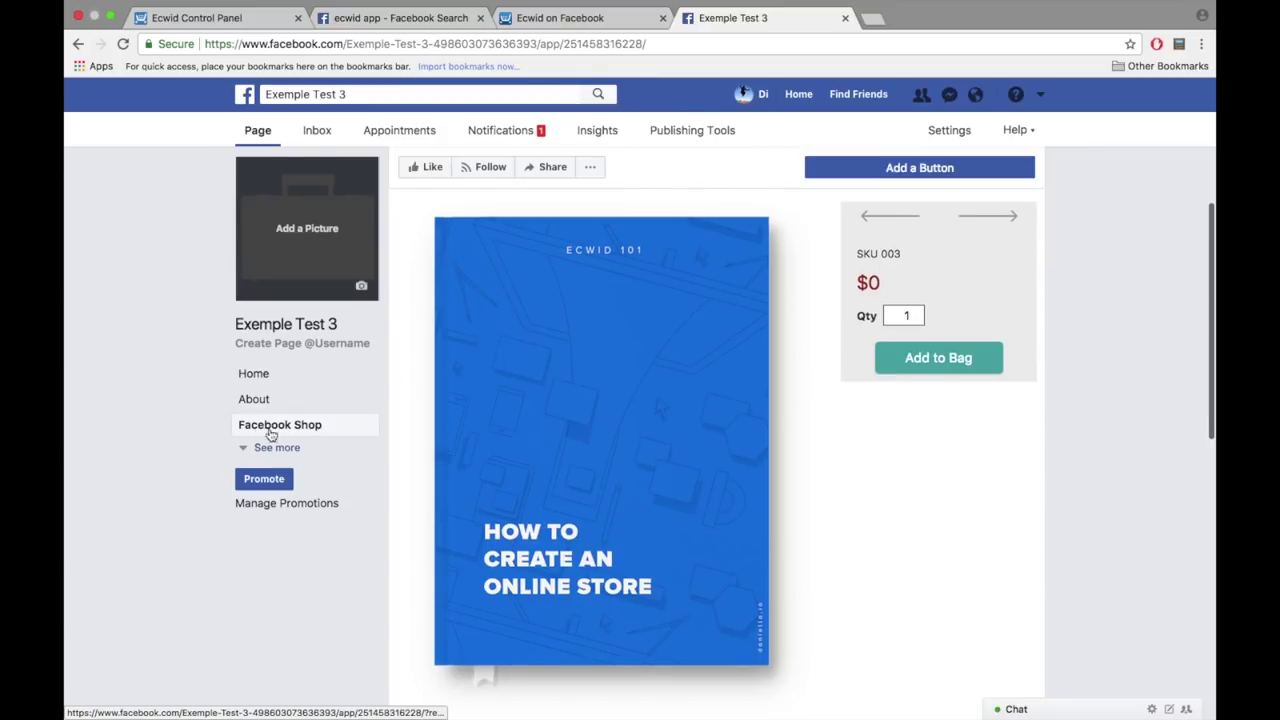
{"action": "left_click", "coordinate": [956, 136]}
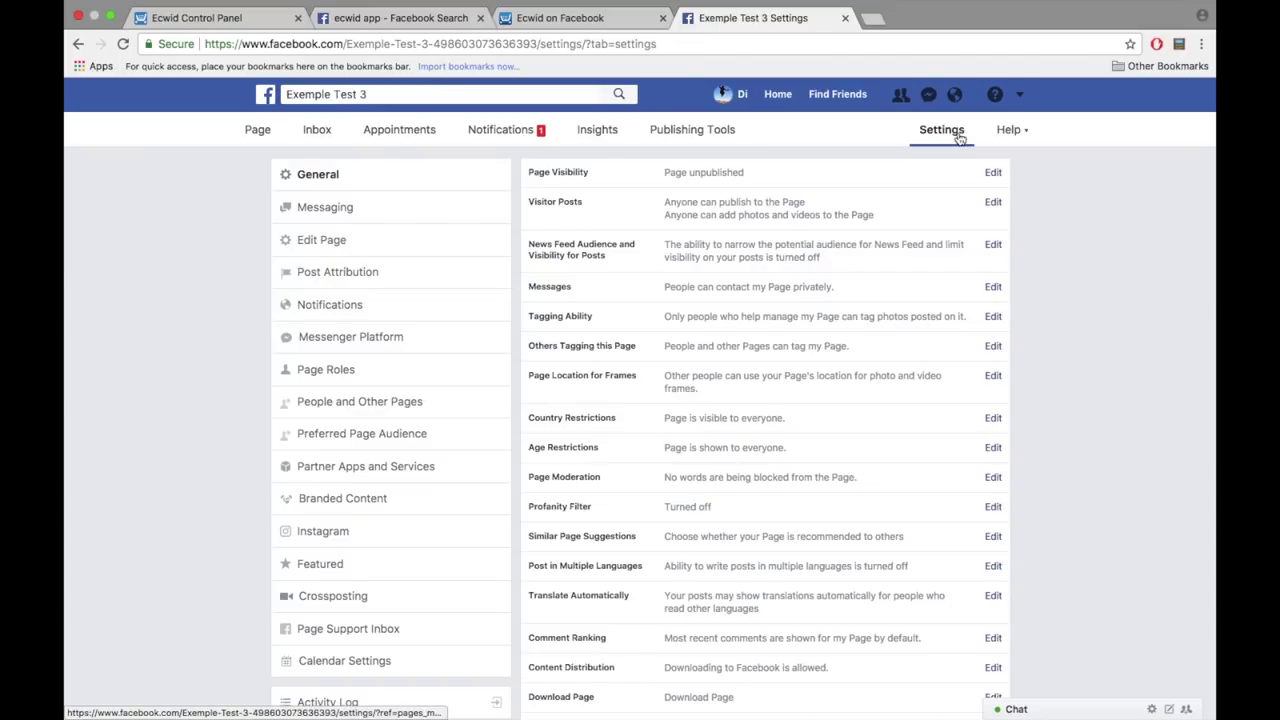
- Set the Facebook Shop tab's custom tab name to 'Products' and save the tab settings
{"action": "scroll", "coordinate": [1031, 306], "scroll_direction": "down", "scroll_amount": 2}
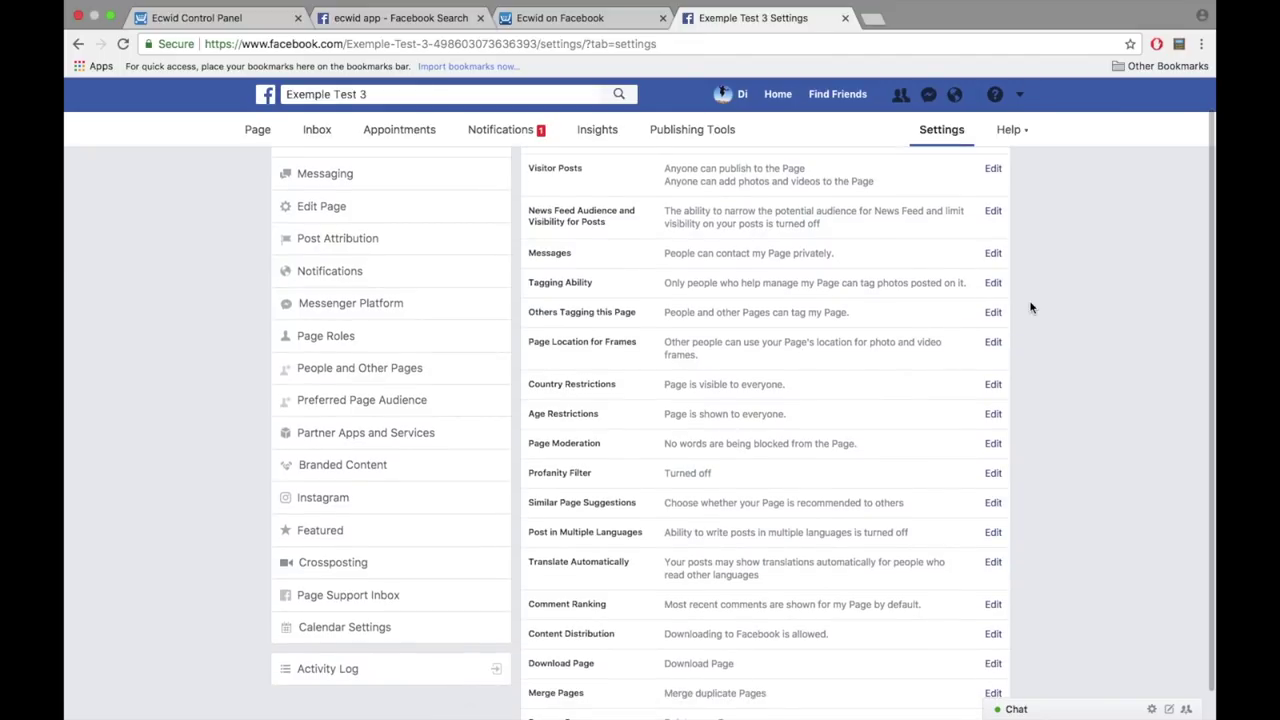
{"action": "left_click", "coordinate": [495, 192]}
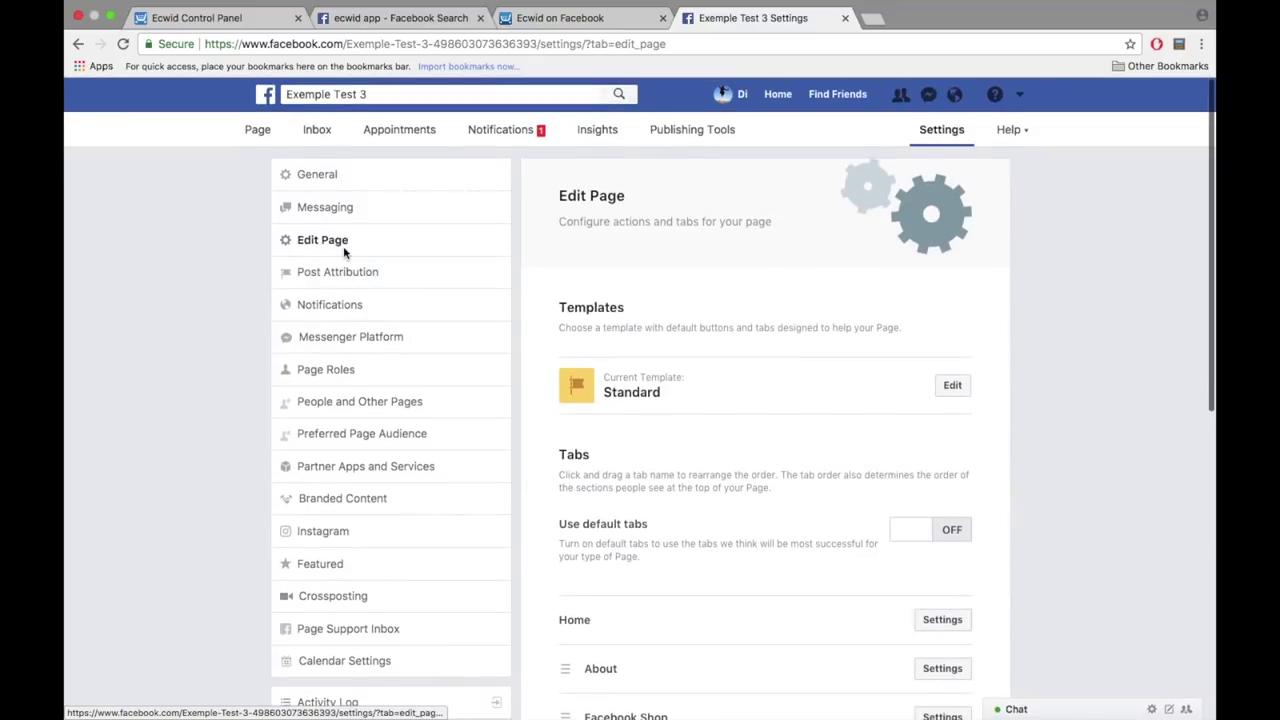
{"action": "scroll", "coordinate": [654, 483], "scroll_direction": "down", "scroll_amount": 3}
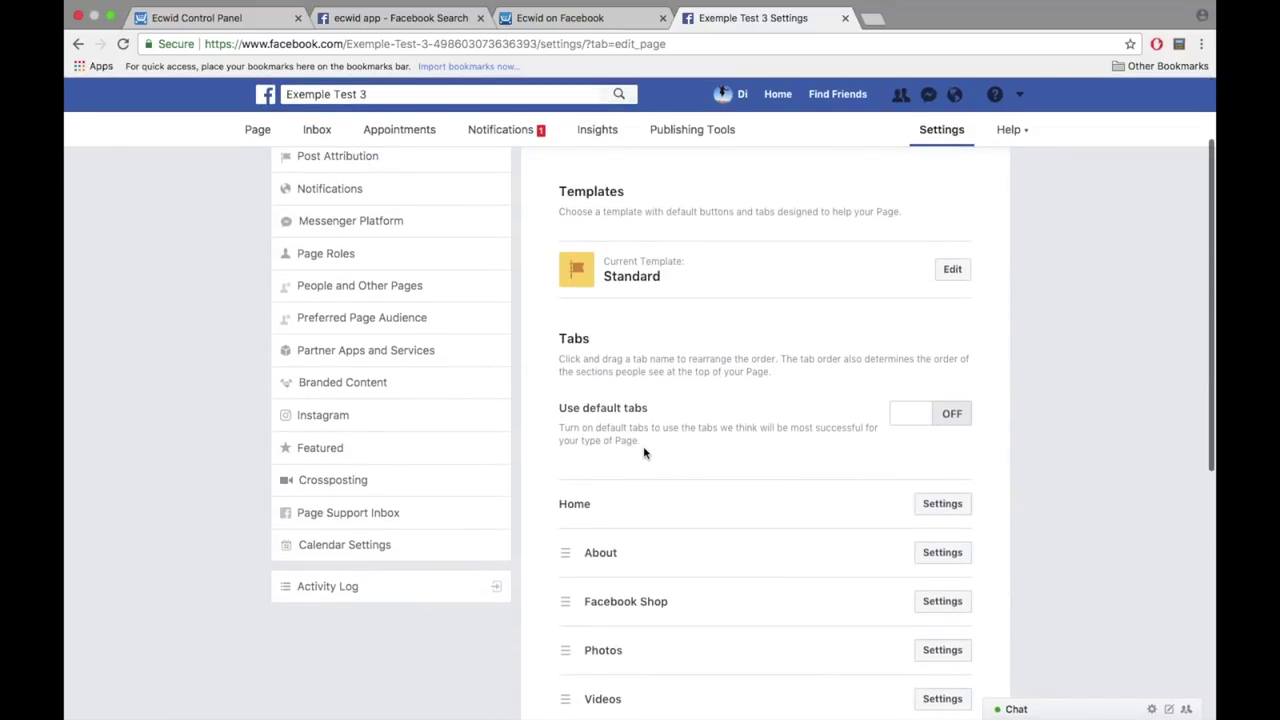
{"action": "scroll", "coordinate": [644, 453], "scroll_direction": "down", "scroll_amount": 6}
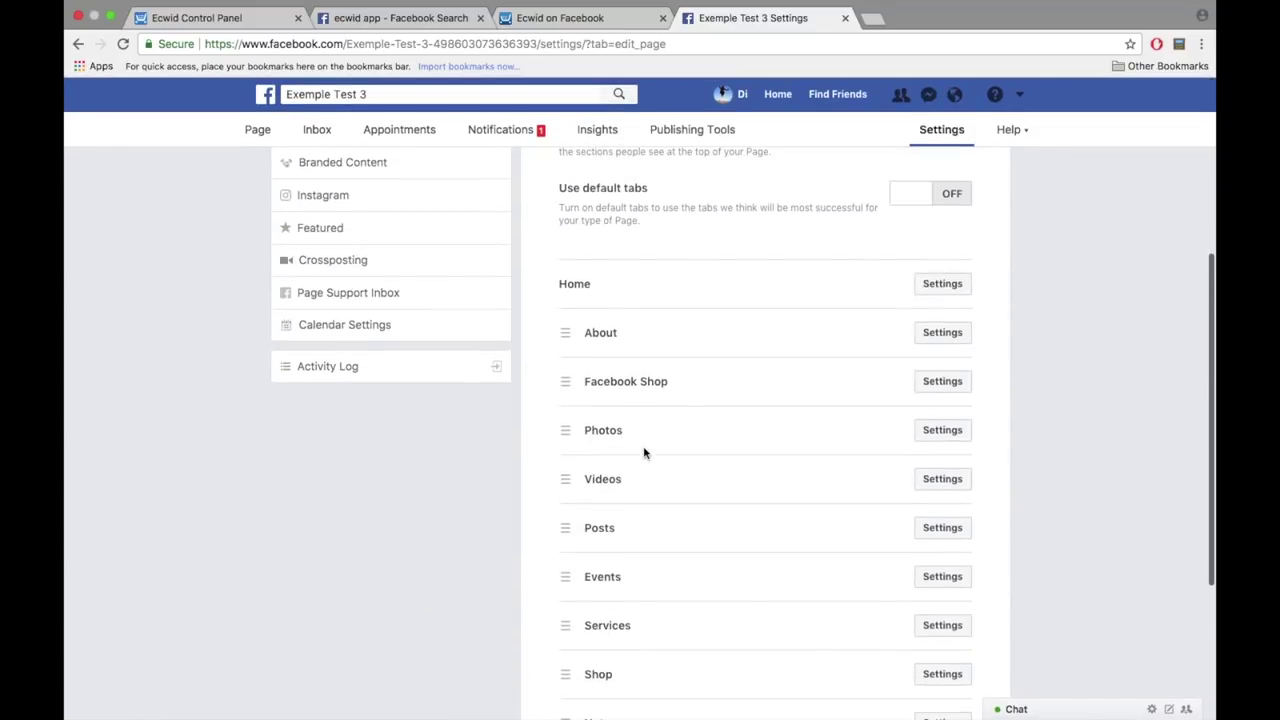
{"action": "left_click", "coordinate": [940, 332]}
{"action": "left_click", "coordinate": [600, 559]}
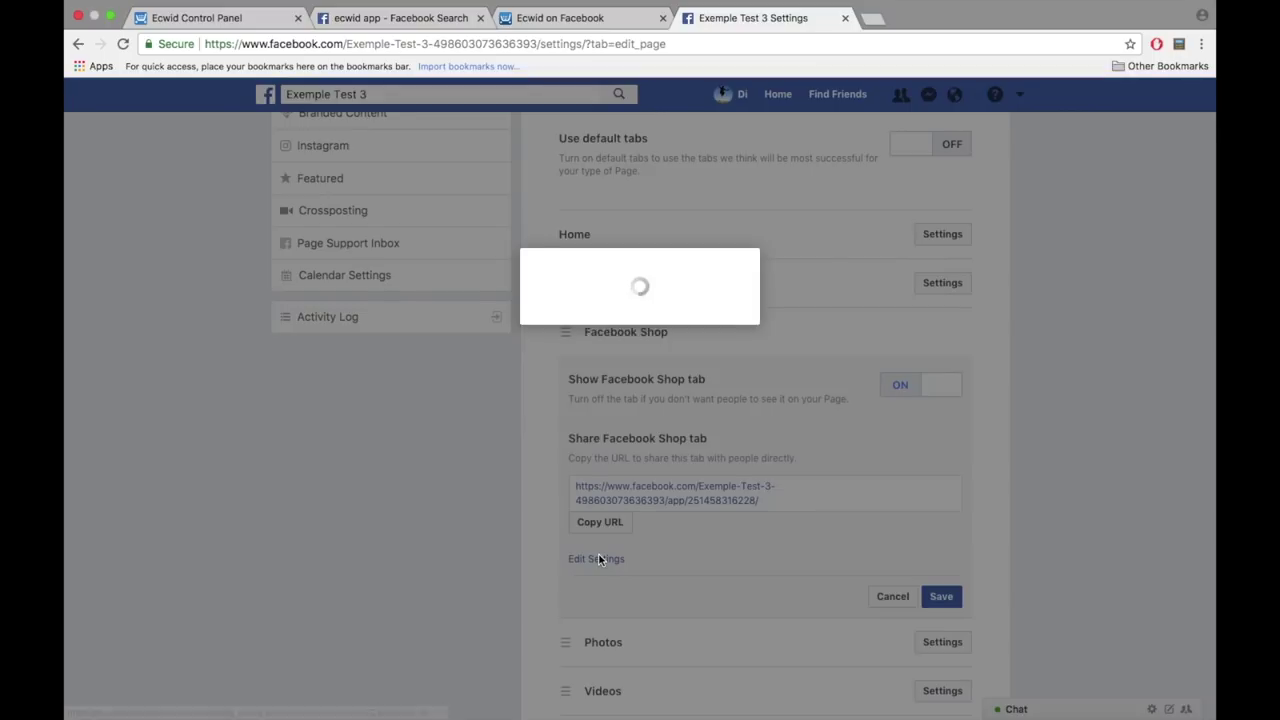
{"action": "left_click_drag", "start_coordinate": [654, 336], "coordinate": [494, 338]}
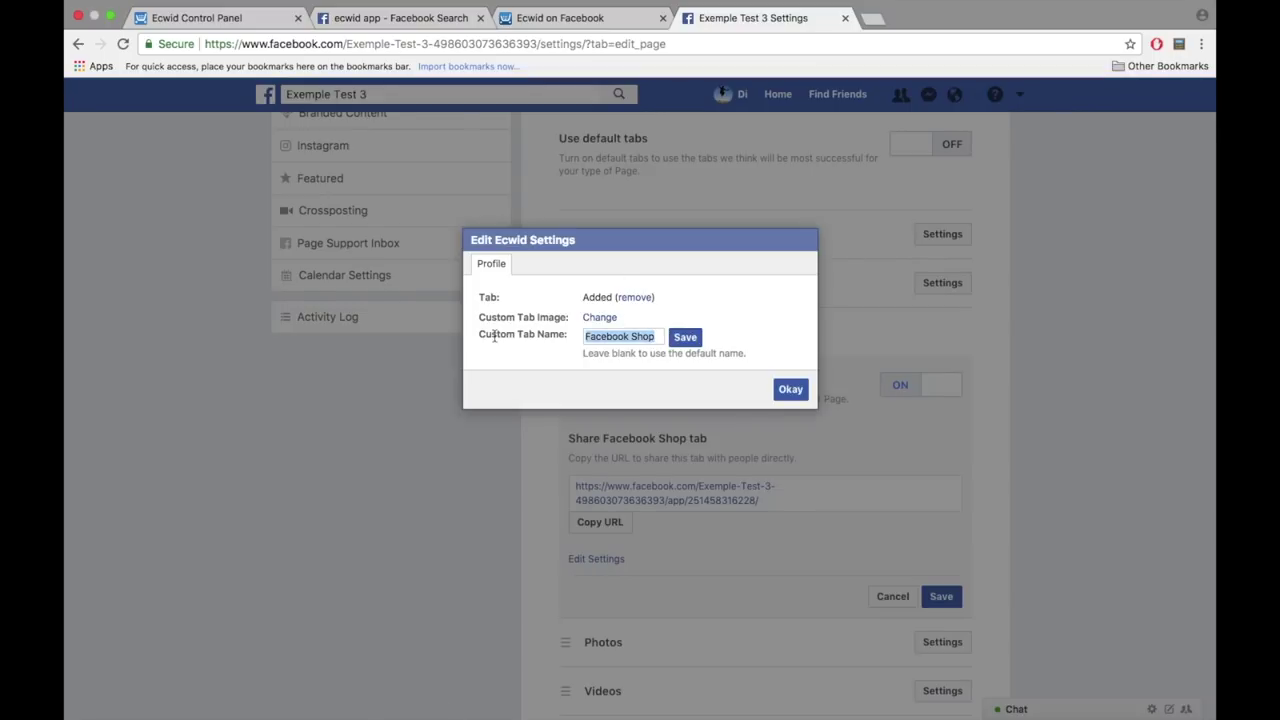
{"action": "type", "text": "Product"}
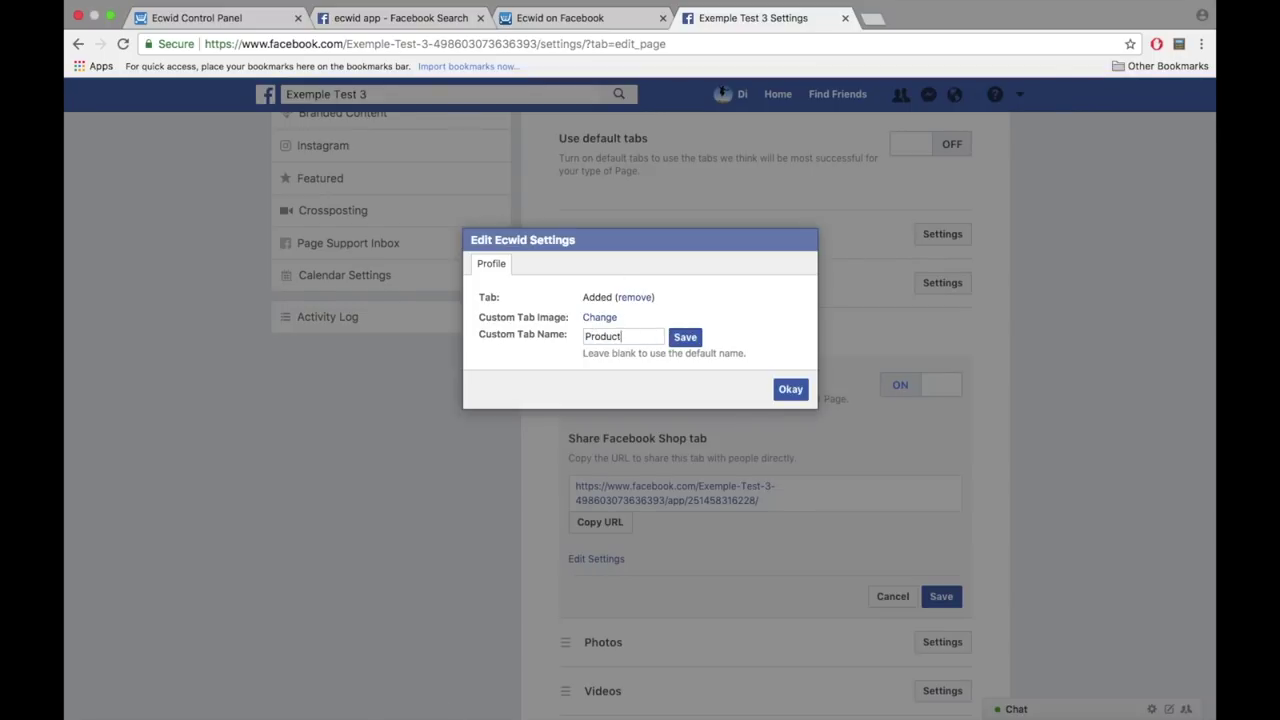
{"action": "type", "text": "s"}
{"action": "left_click", "coordinate": [685, 337]}
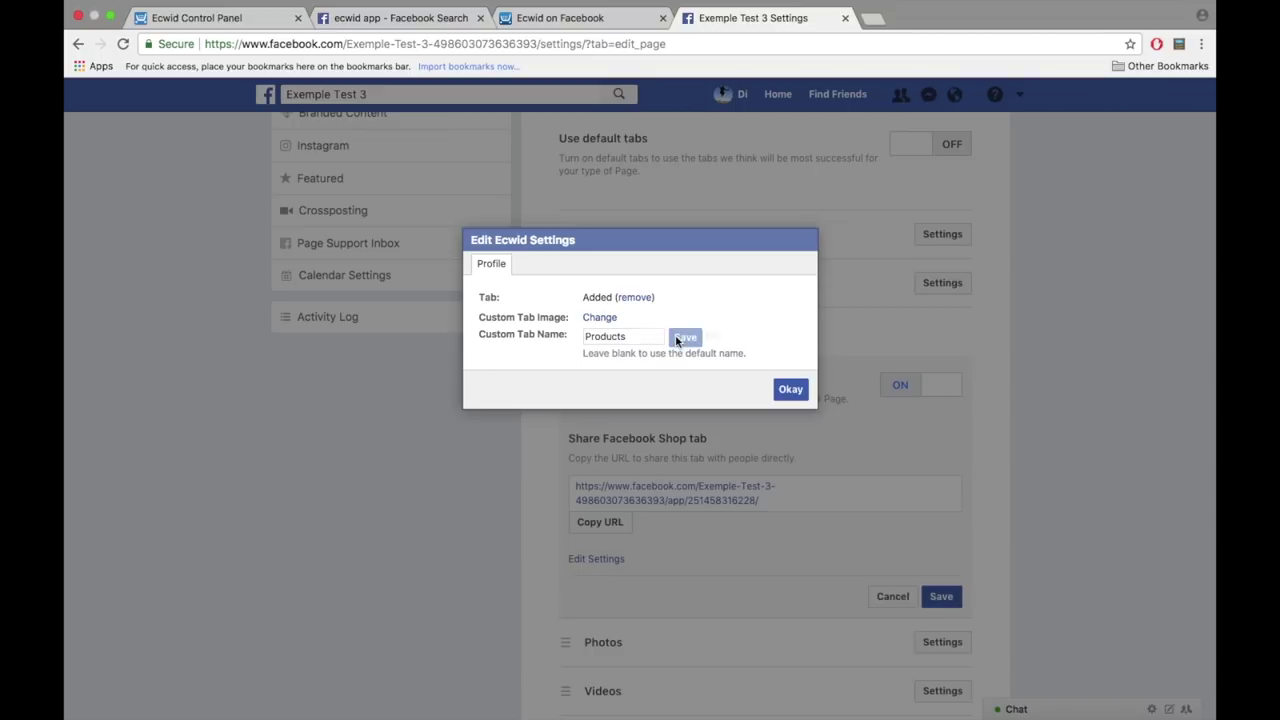
{"action": "left_click", "coordinate": [789, 390]}
{"action": "left_click", "coordinate": [942, 596]}
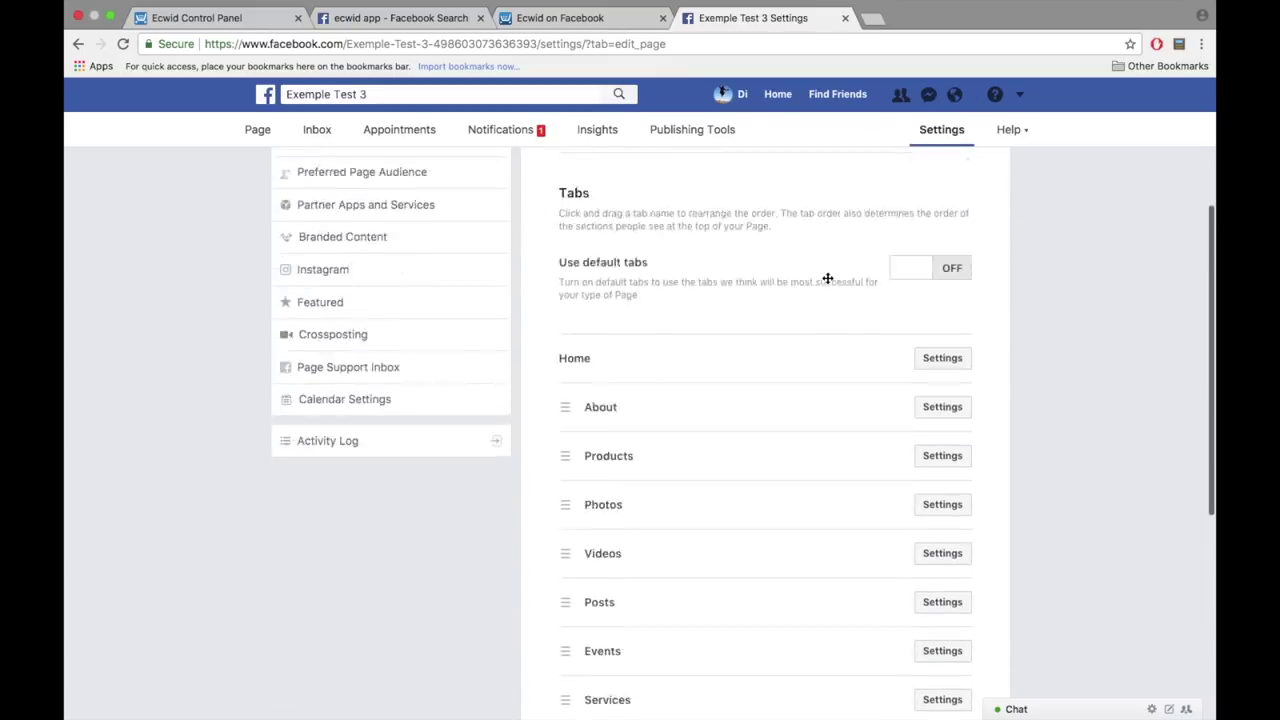
{"action": "left_click", "coordinate": [257, 133]}
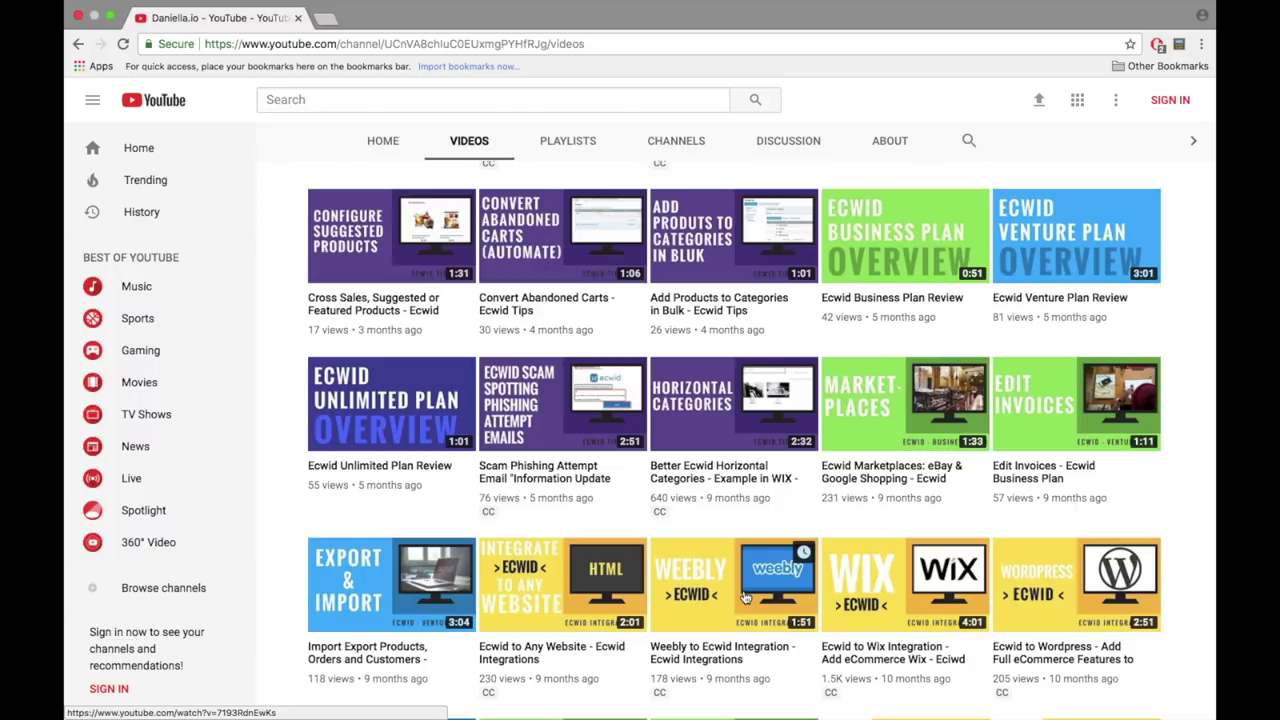
- Open the Ecwid channel video in a new tab, close it, then restore it with Cmd+Shift+T
{"action": "right_click", "coordinate": [546, 609]}
{"action": "left_click", "coordinate": [610, 416]}
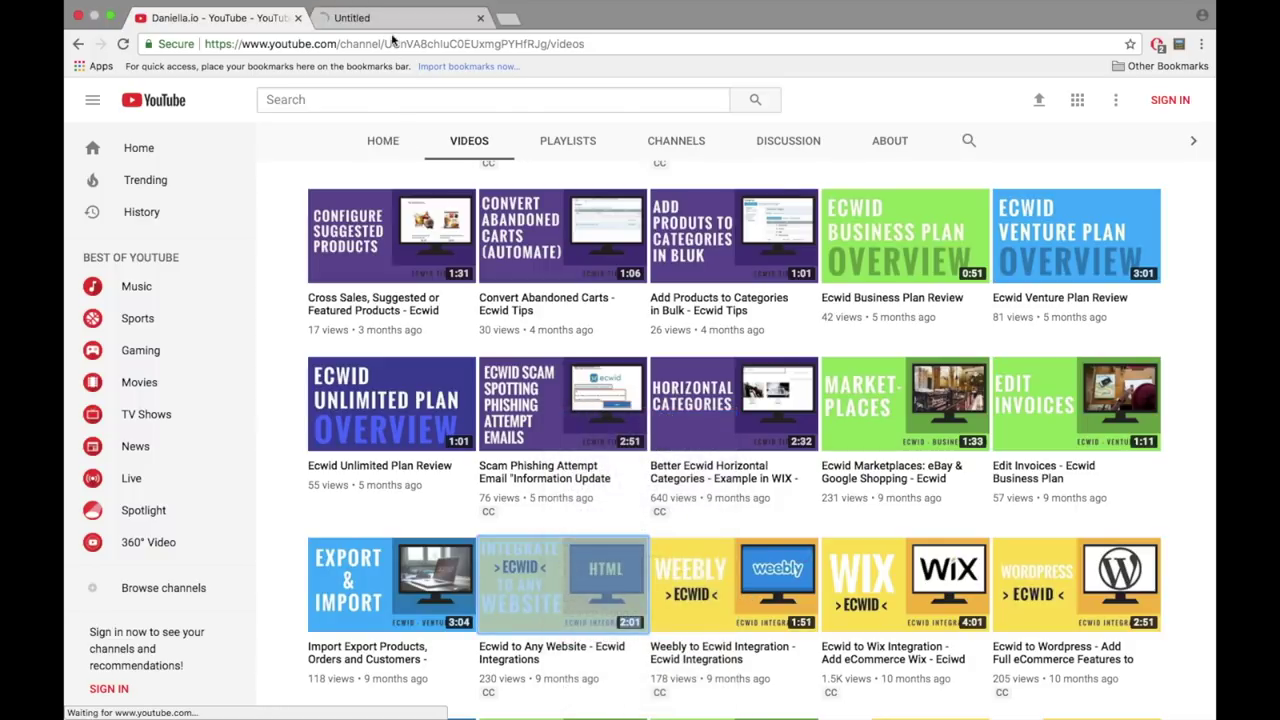
{"action": "left_click", "coordinate": [389, 25]}
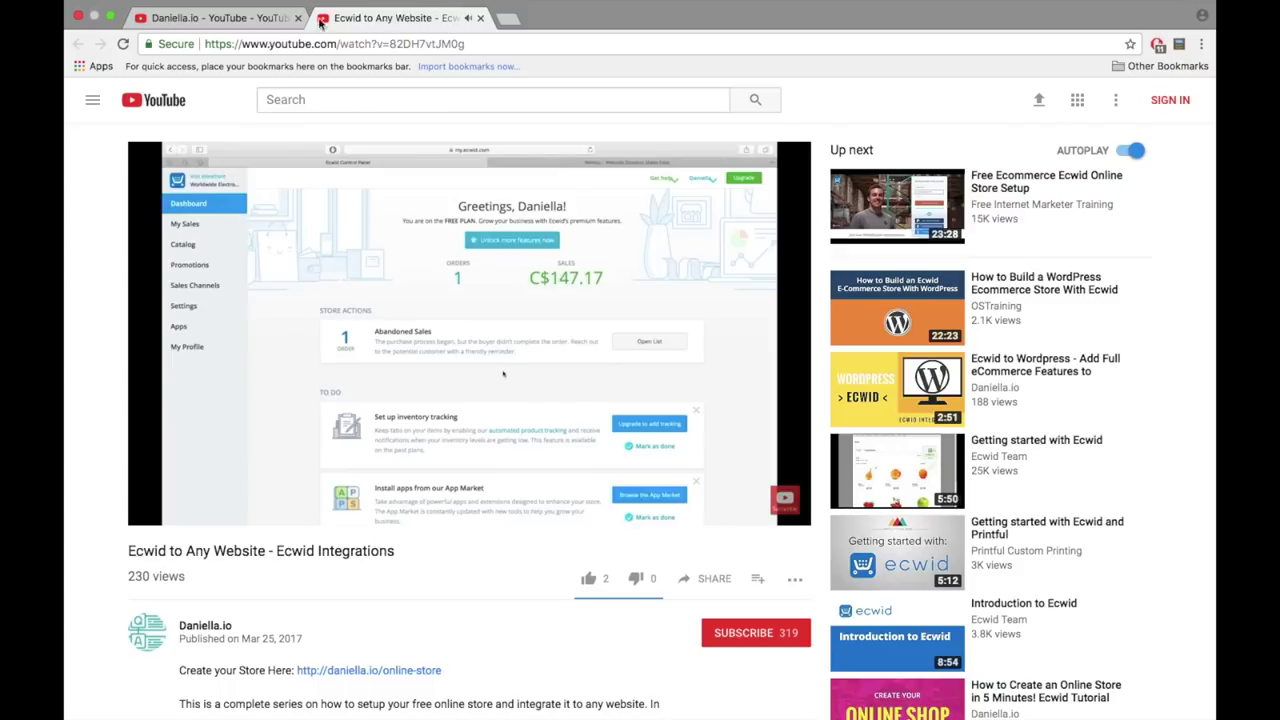
{"action": "key", "text": "super+w"}
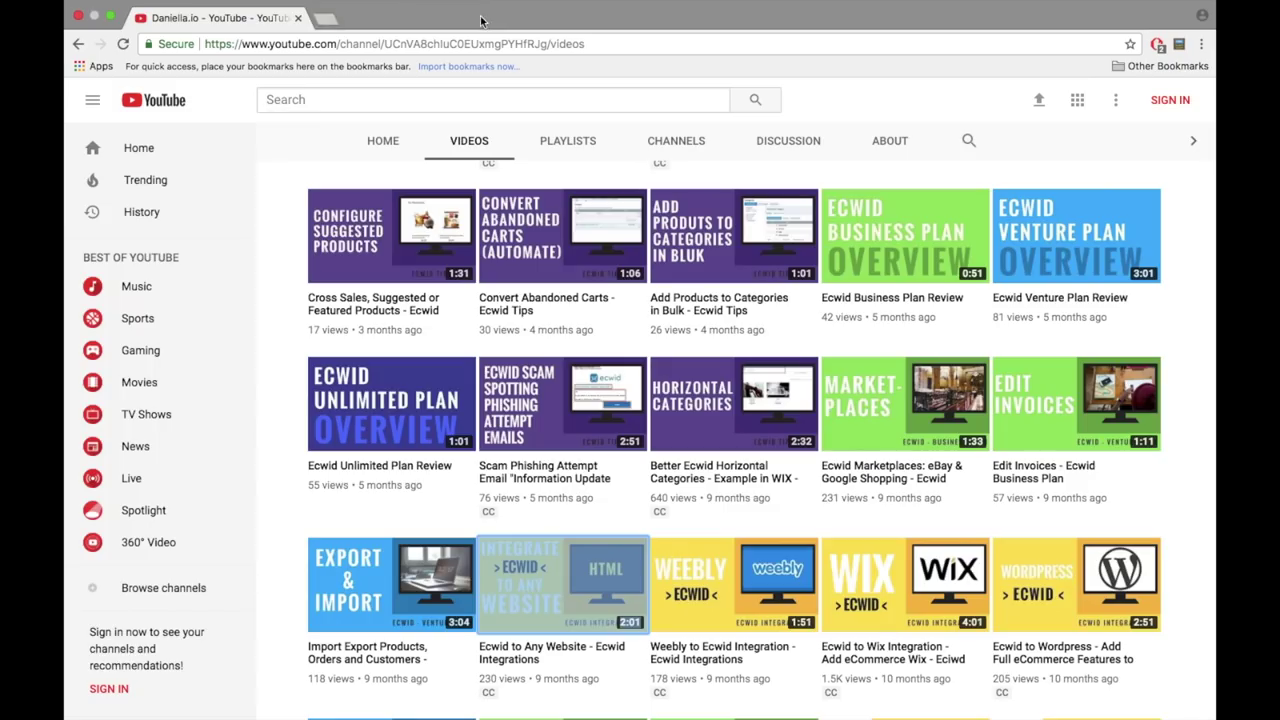
{"action": "key", "text": "super+shift+t"}
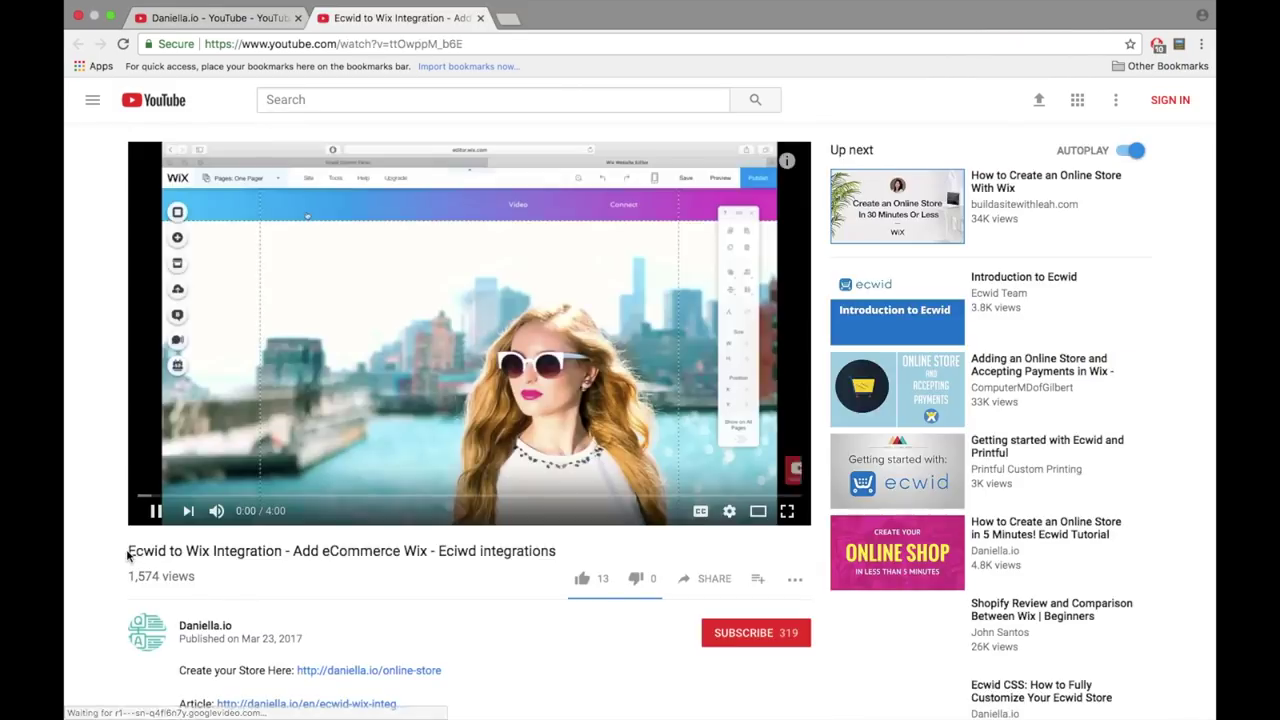
{"action": "left_click_drag", "start_coordinate": [128, 551], "coordinate": [555, 546]}
{"action": "left_click", "coordinate": [518, 570]}
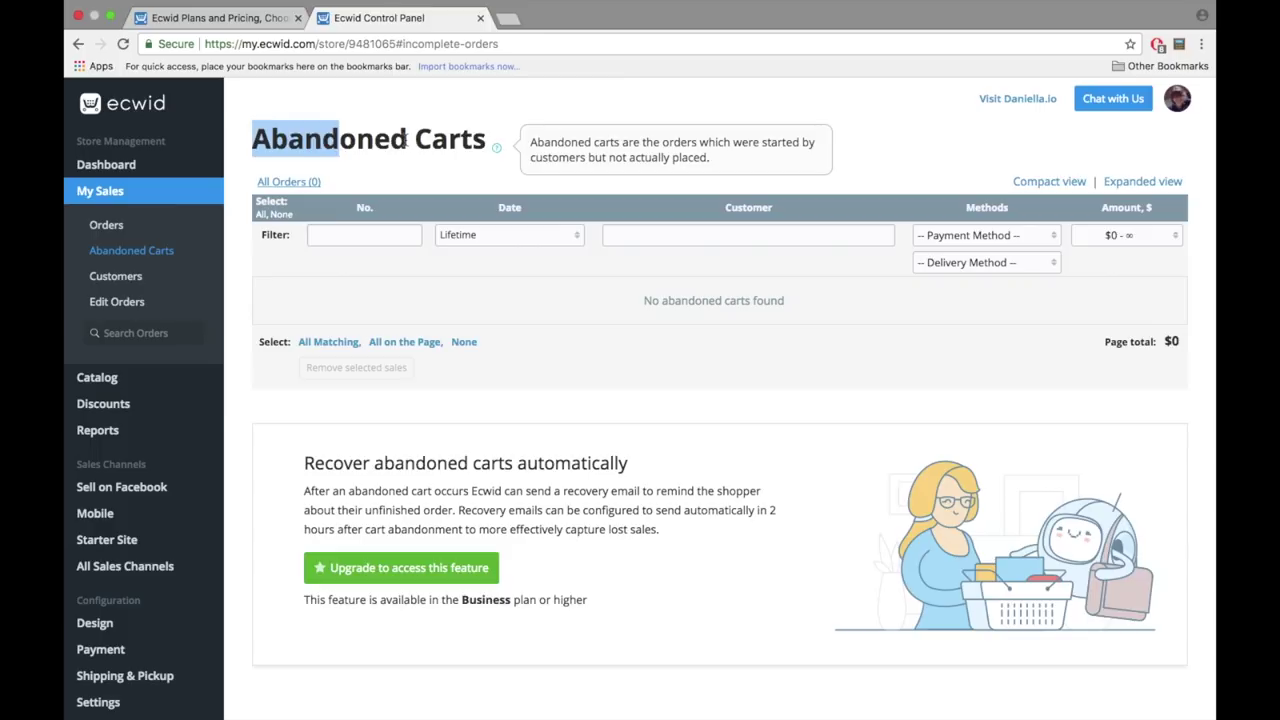
{"action": "left_click_drag", "start_coordinate": [405, 140], "coordinate": [490, 145]}
{"action": "left_click", "coordinate": [447, 172]}
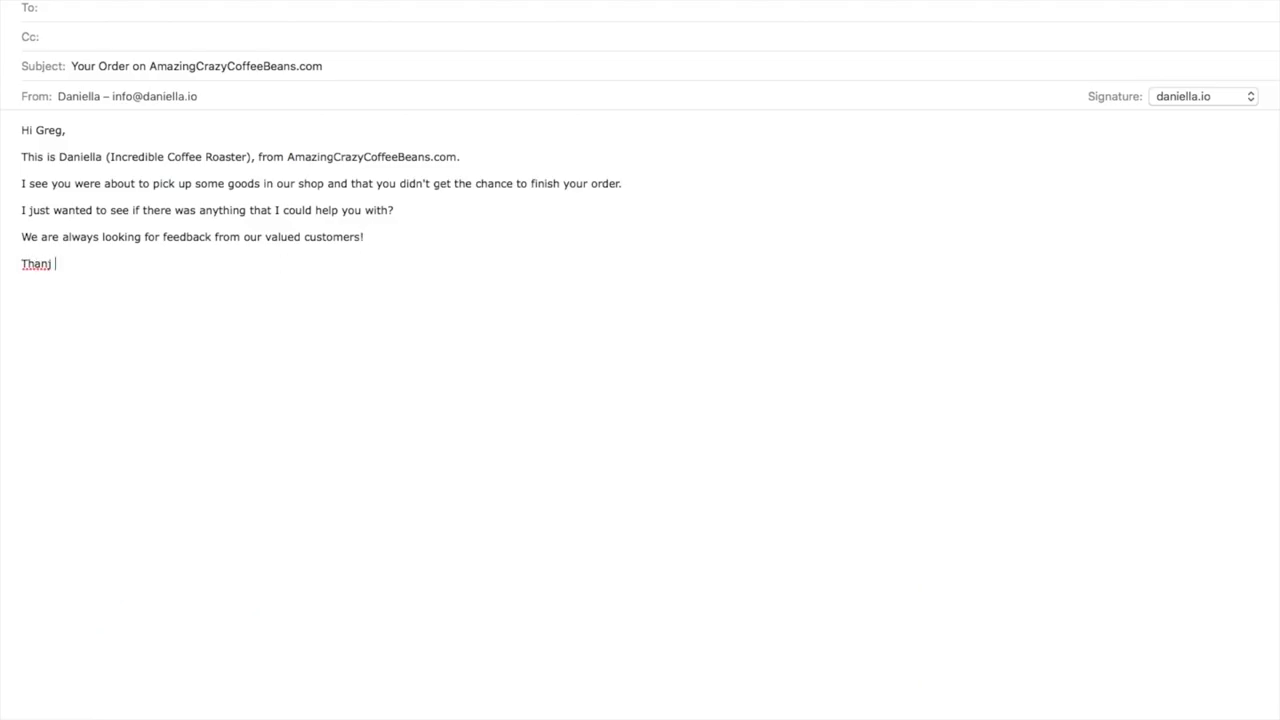
- Correct 'Thanj' to end with 'Thank you for your time,' and add the sender's name below
{"action": "key", "text": "BackSpace"}
{"action": "key", "text": "BackSpace"}
{"action": "type", "text": "k you for your time,"}
{"action": "key", "text": "Return"}
{"action": "type", "text": "D"}
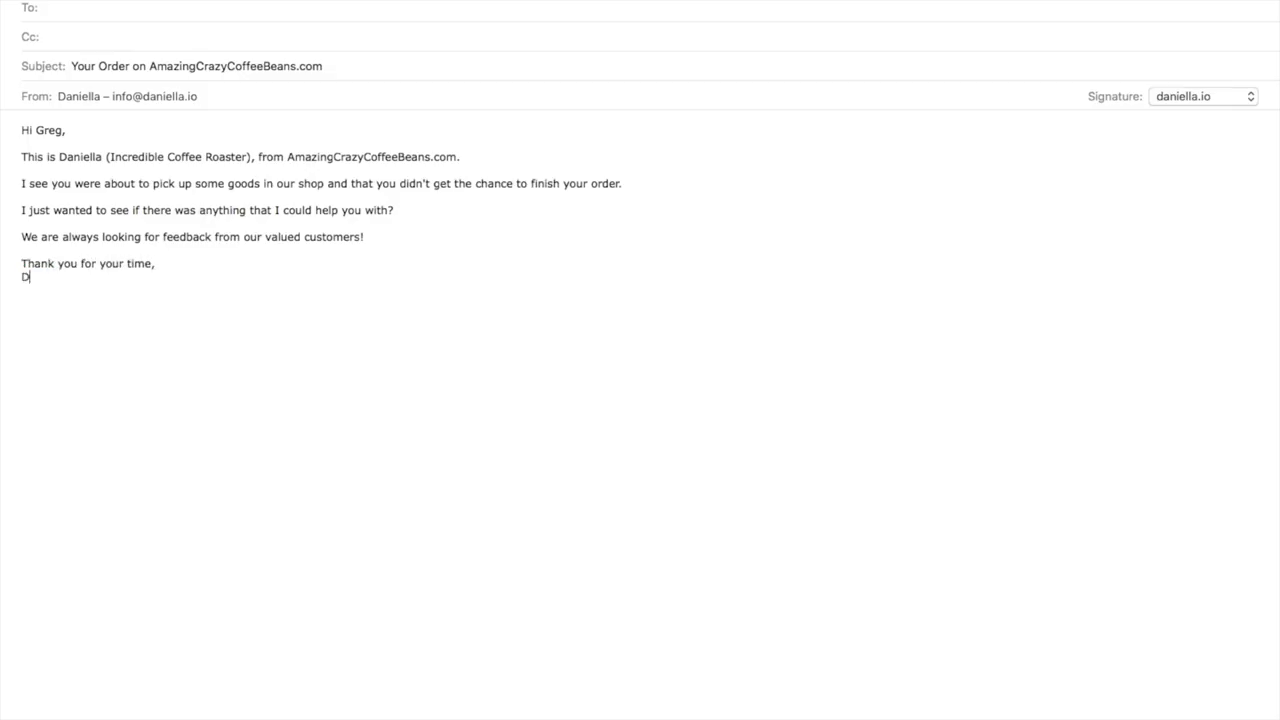
{"action": "type", "text": "aniella"}
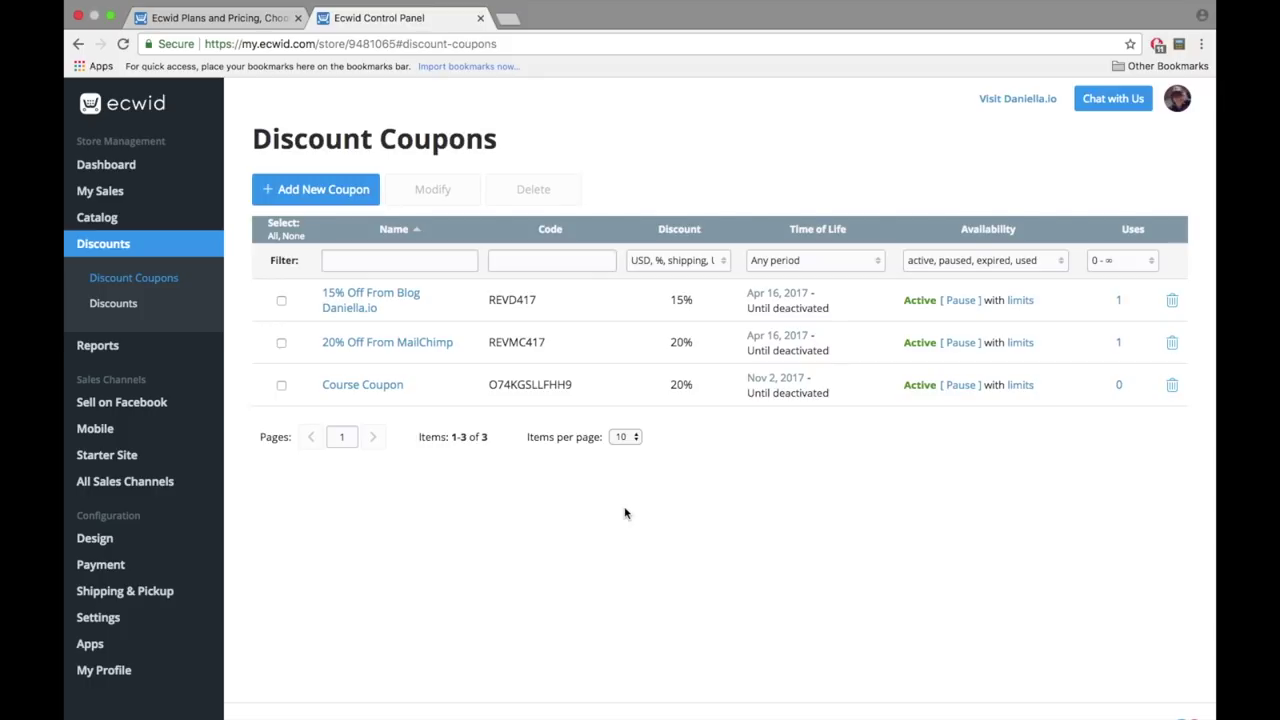
- Start a new coupon named 'Webinar Offer' with code WEBINAR
{"action": "left_click", "coordinate": [341, 204]}
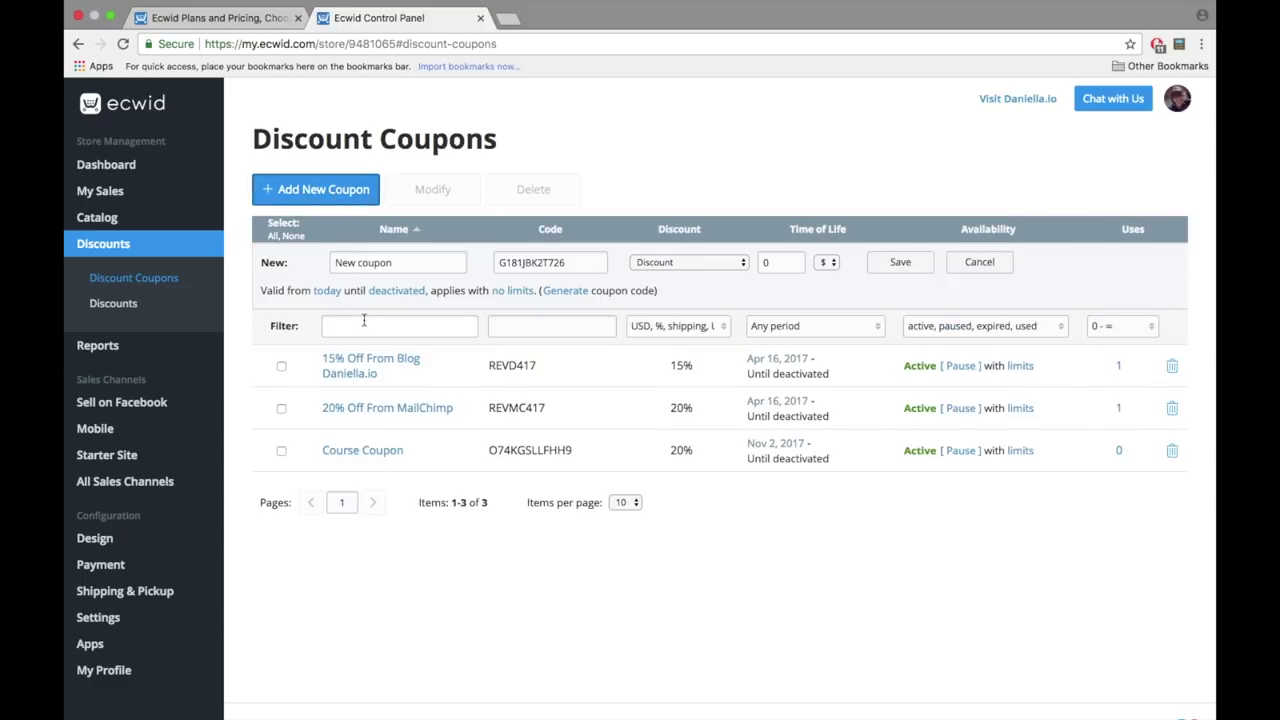
{"action": "left_click_drag", "start_coordinate": [392, 262], "coordinate": [324, 263]}
{"action": "type", "text": "W"}
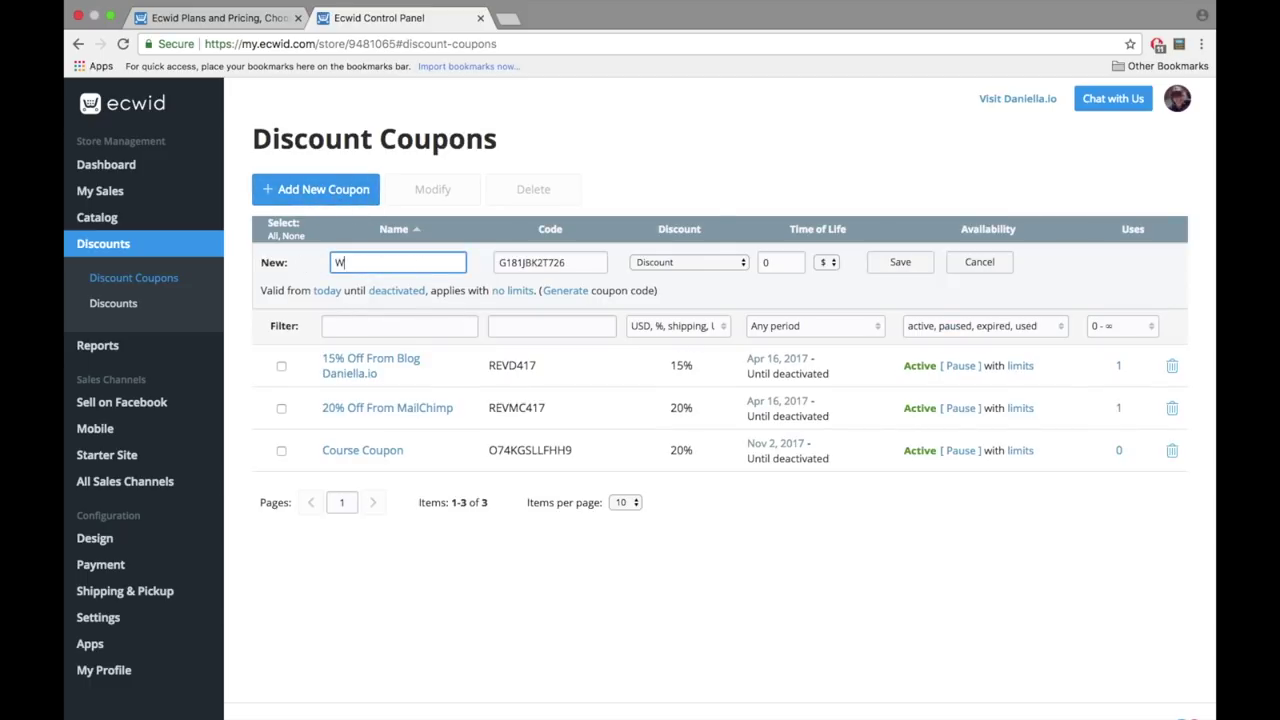
{"action": "type", "text": "ebinar Offer"}
{"action": "key", "text": "Tab"}
{"action": "type", "text": "WEBINAR"}
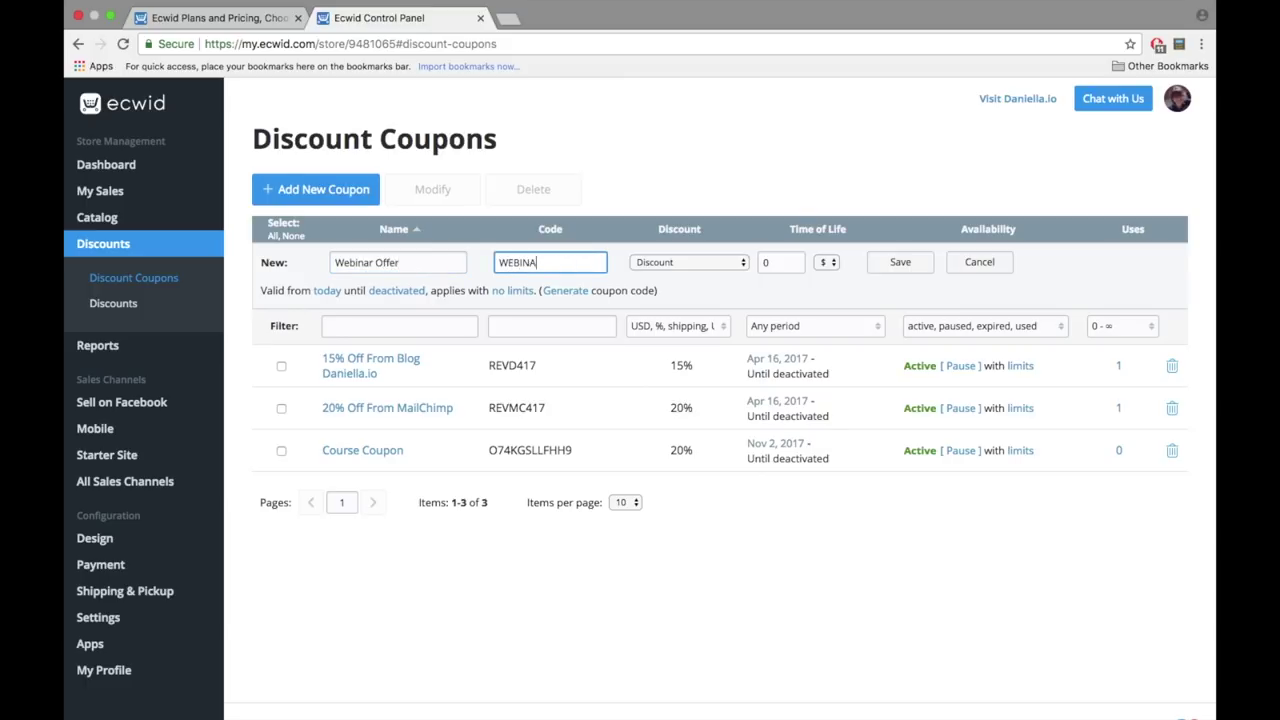
- Make the coupon a 15% percentage discount and save it
{"action": "left_click", "coordinate": [690, 263]}
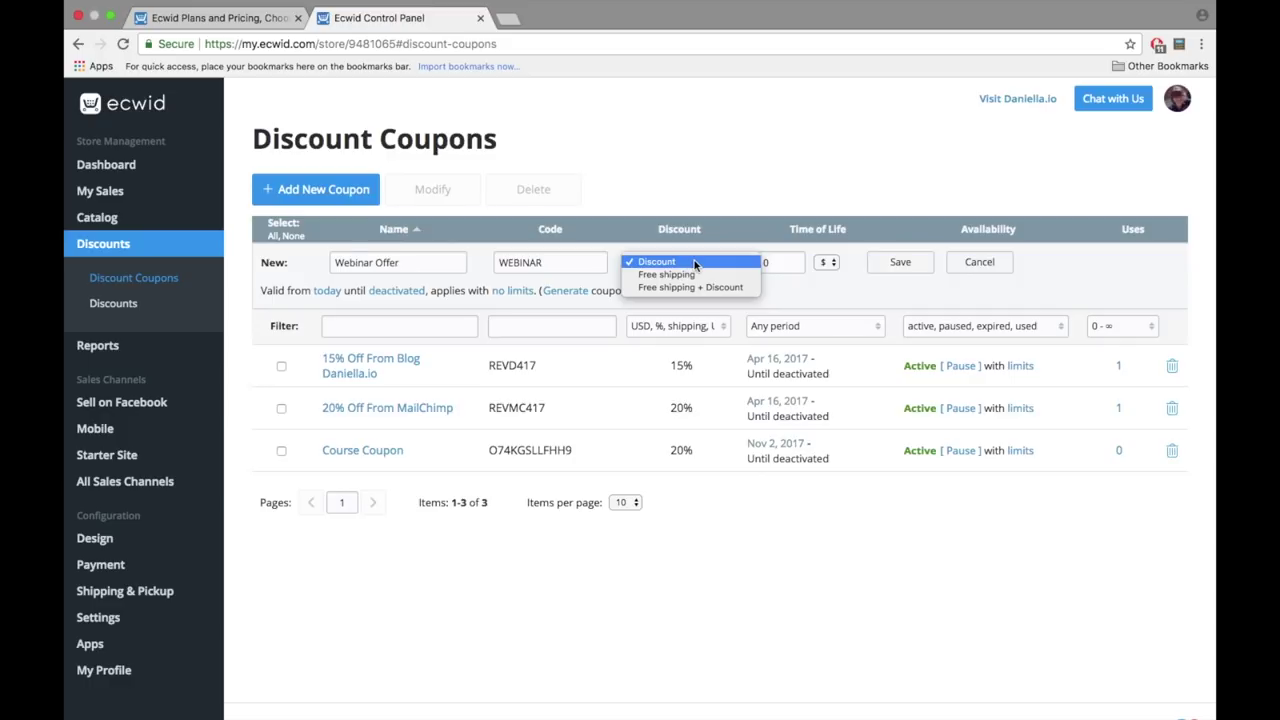
{"action": "left_click", "coordinate": [694, 263]}
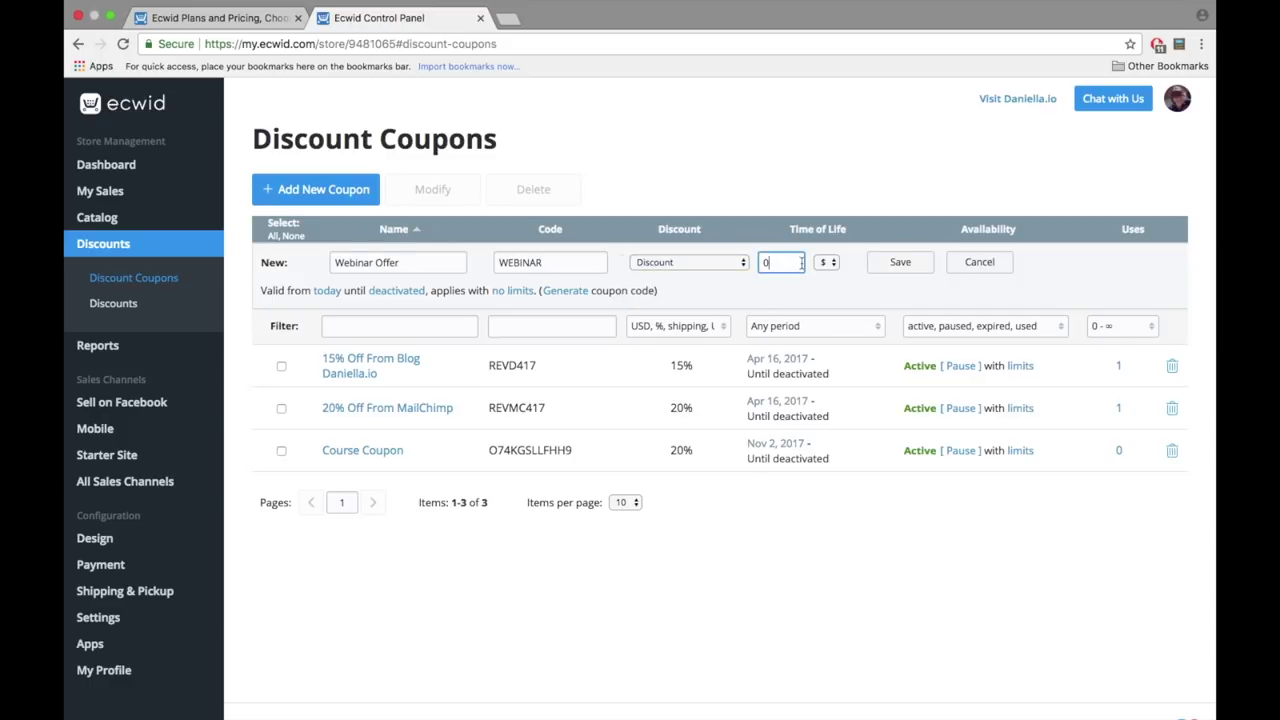
{"action": "left_click", "coordinate": [826, 262]}
{"action": "left_click", "coordinate": [825, 274]}
{"action": "double_click", "coordinate": [766, 262]}
{"action": "type", "text": "15"}
{"action": "left_click", "coordinate": [898, 262]}
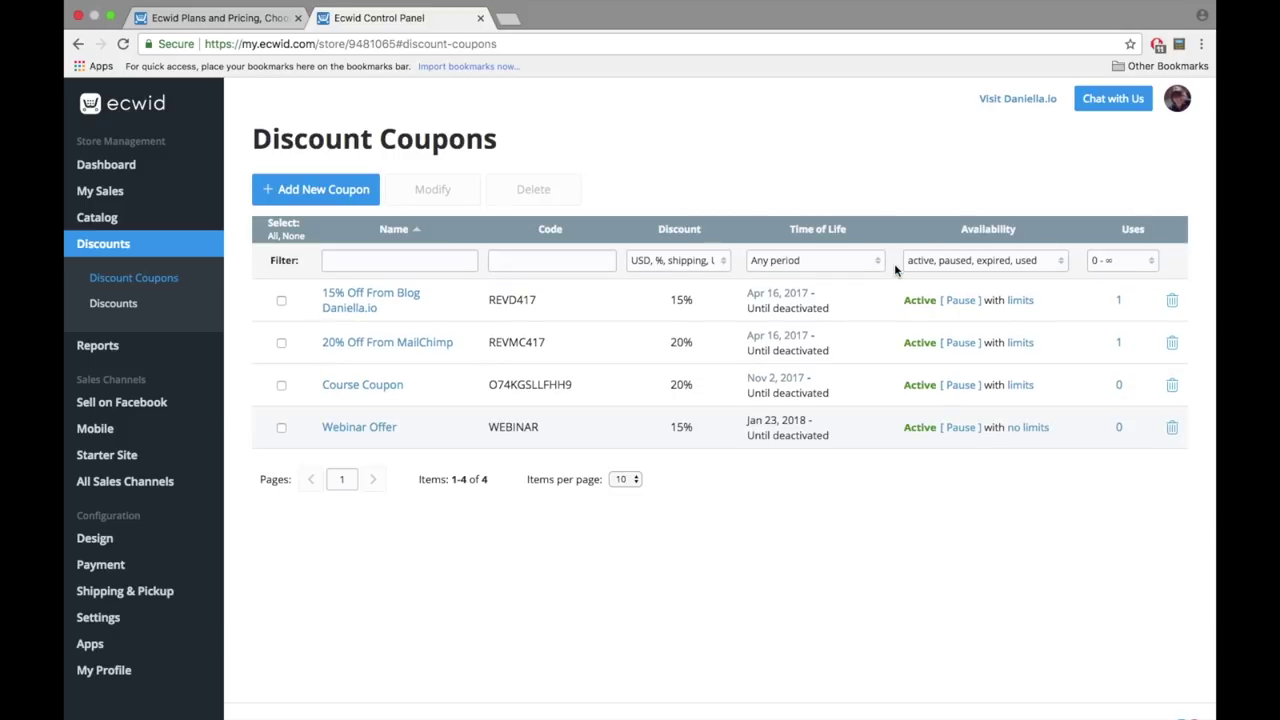
{"action": "left_click", "coordinate": [1028, 429]}
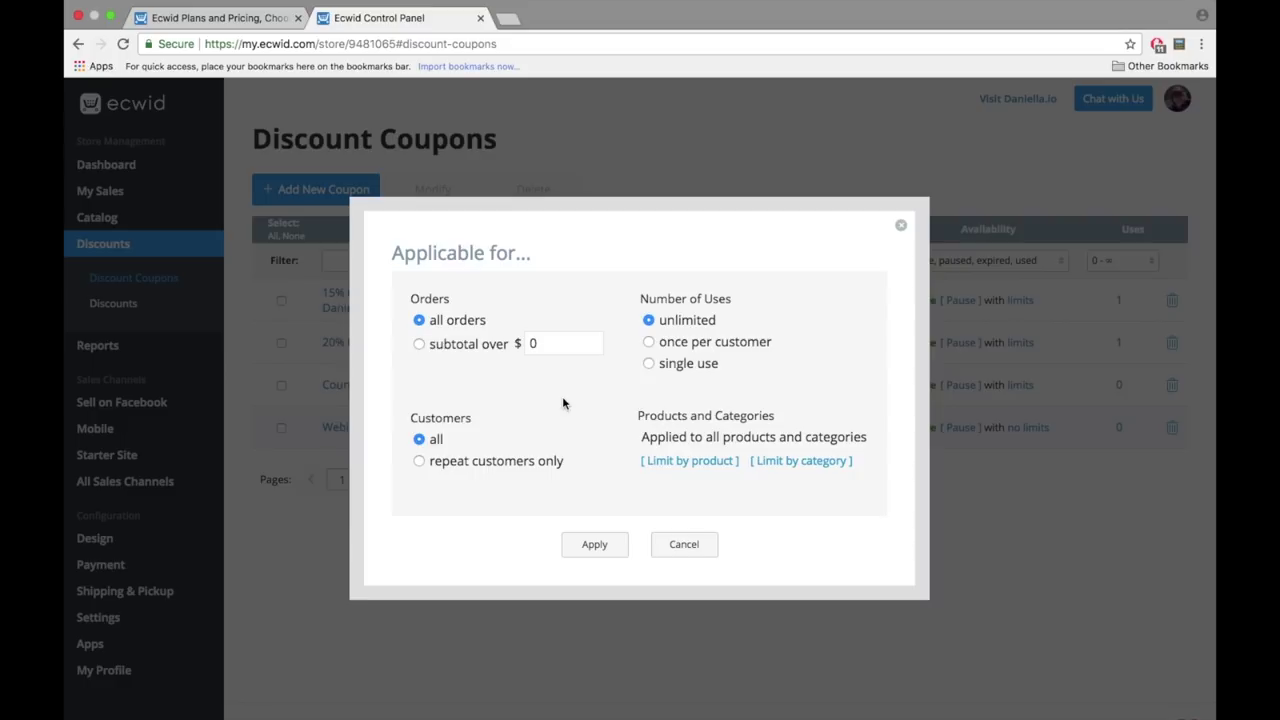
- Limit the Webinar Offer coupon to product 001 only, with no category limit, and apply
{"action": "left_click", "coordinate": [689, 462]}
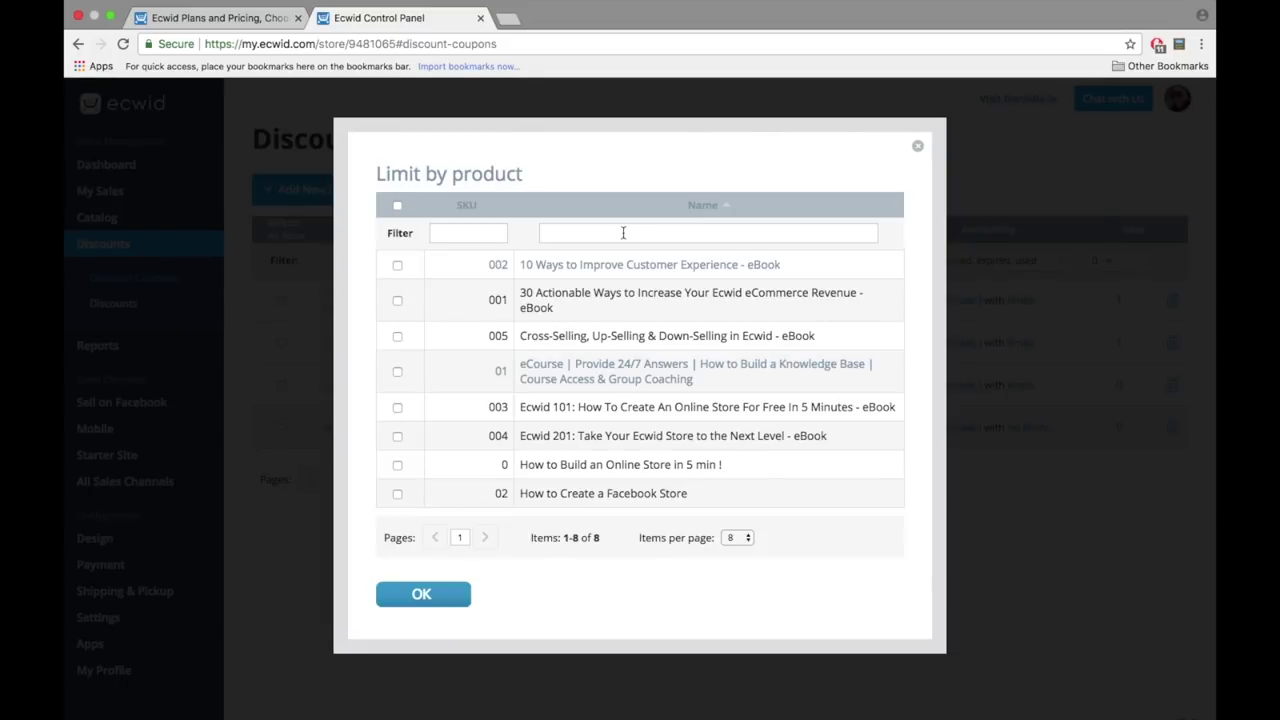
{"action": "left_click", "coordinate": [397, 300]}
{"action": "left_click", "coordinate": [411, 596]}
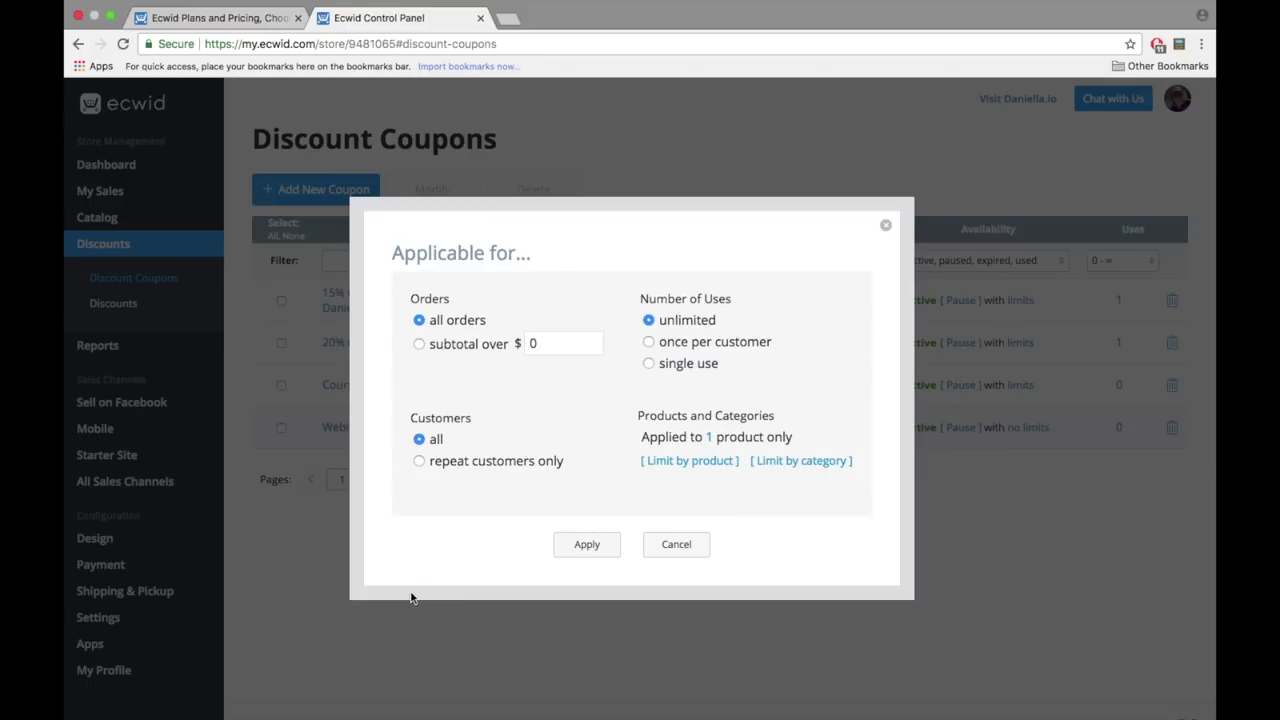
{"action": "left_click", "coordinate": [811, 462]}
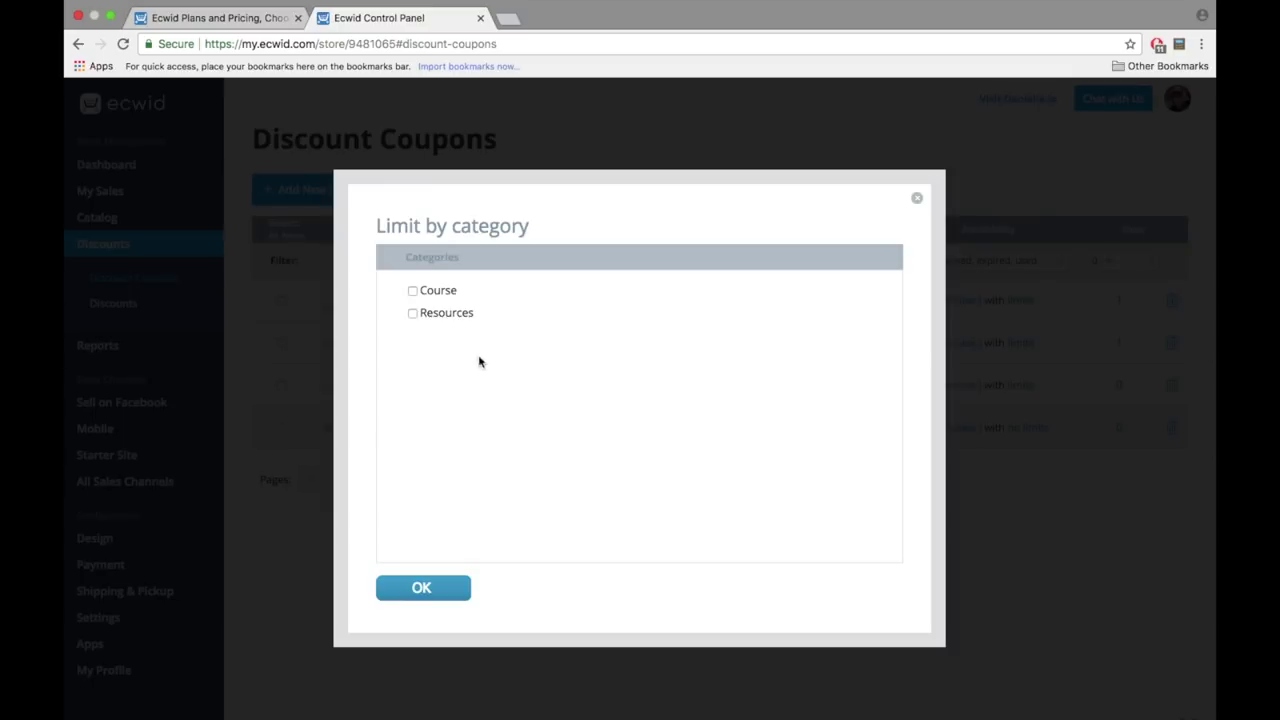
{"action": "left_click", "coordinate": [455, 587]}
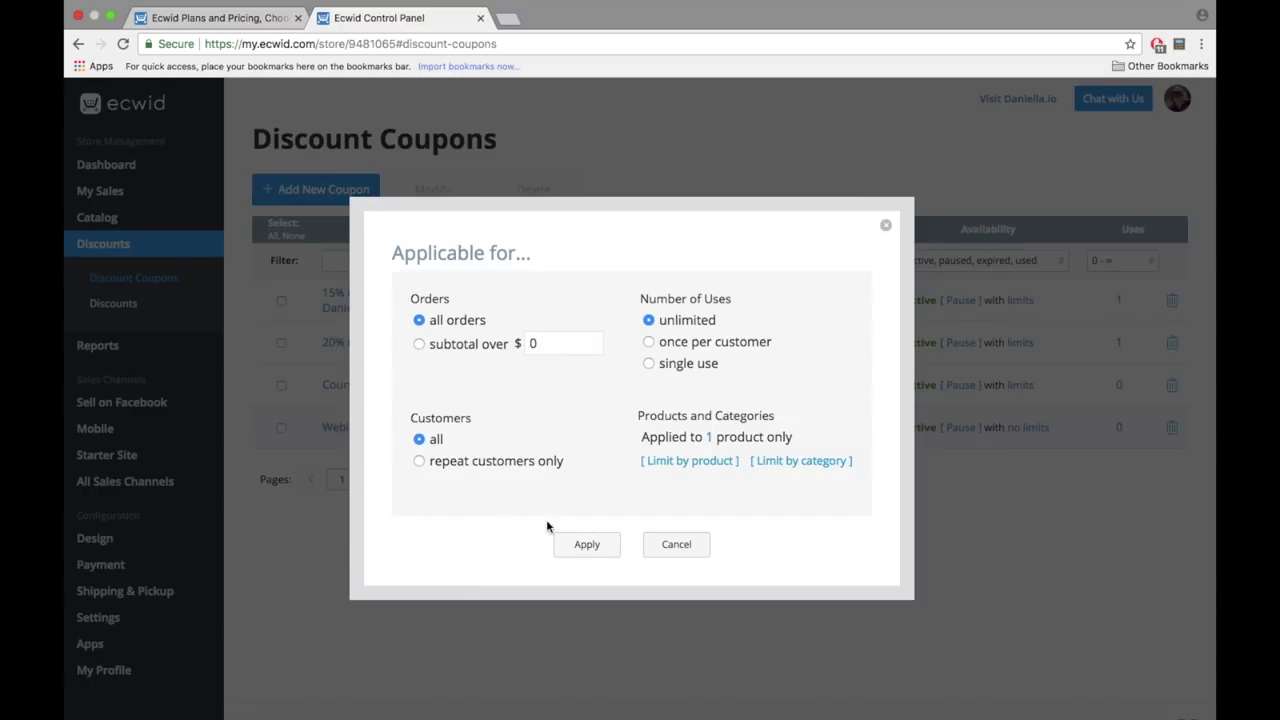
{"action": "left_click", "coordinate": [581, 549]}
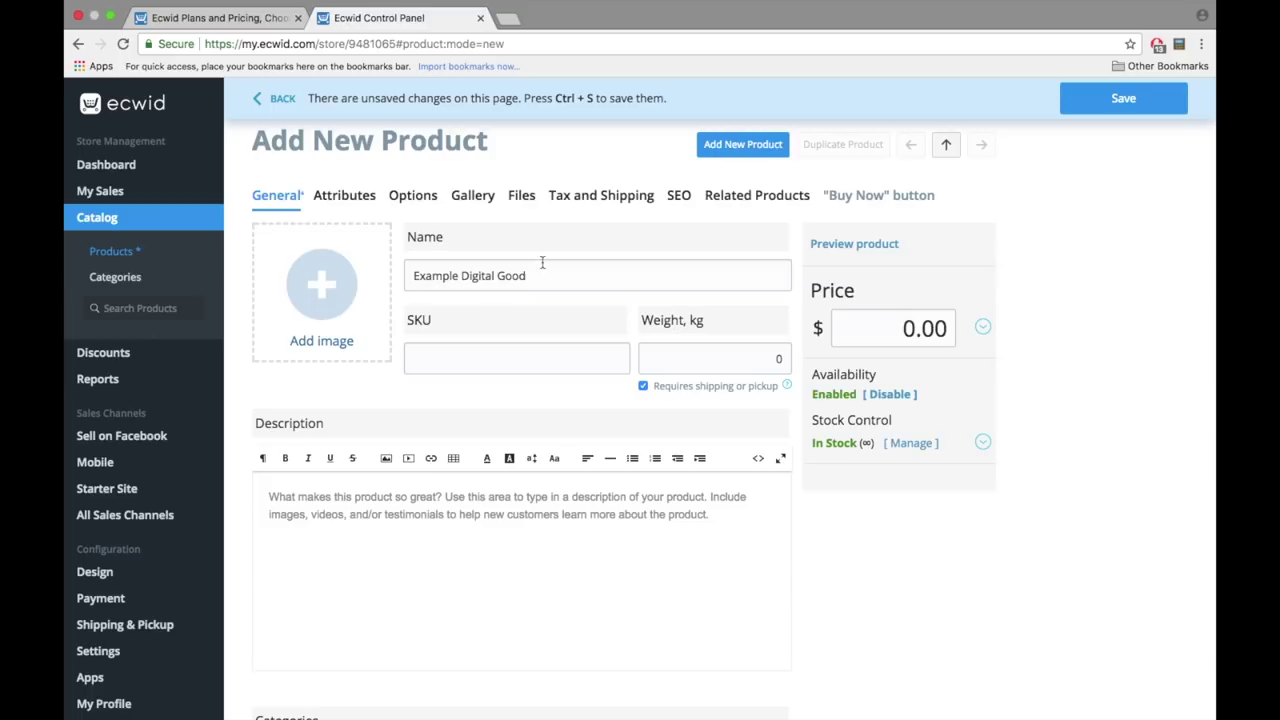
- Open the Example Digital Good product's Files section and begin uploading a file
{"action": "left_click", "coordinate": [522, 198]}
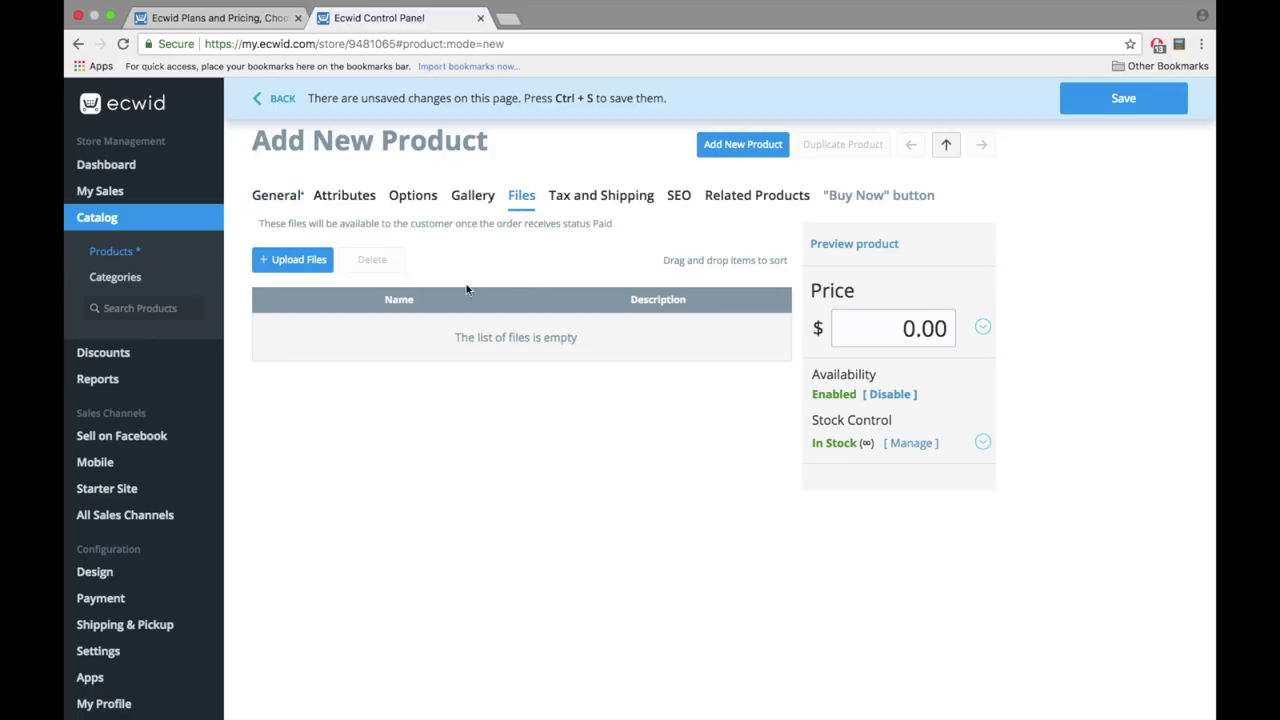
{"action": "left_click", "coordinate": [316, 266]}
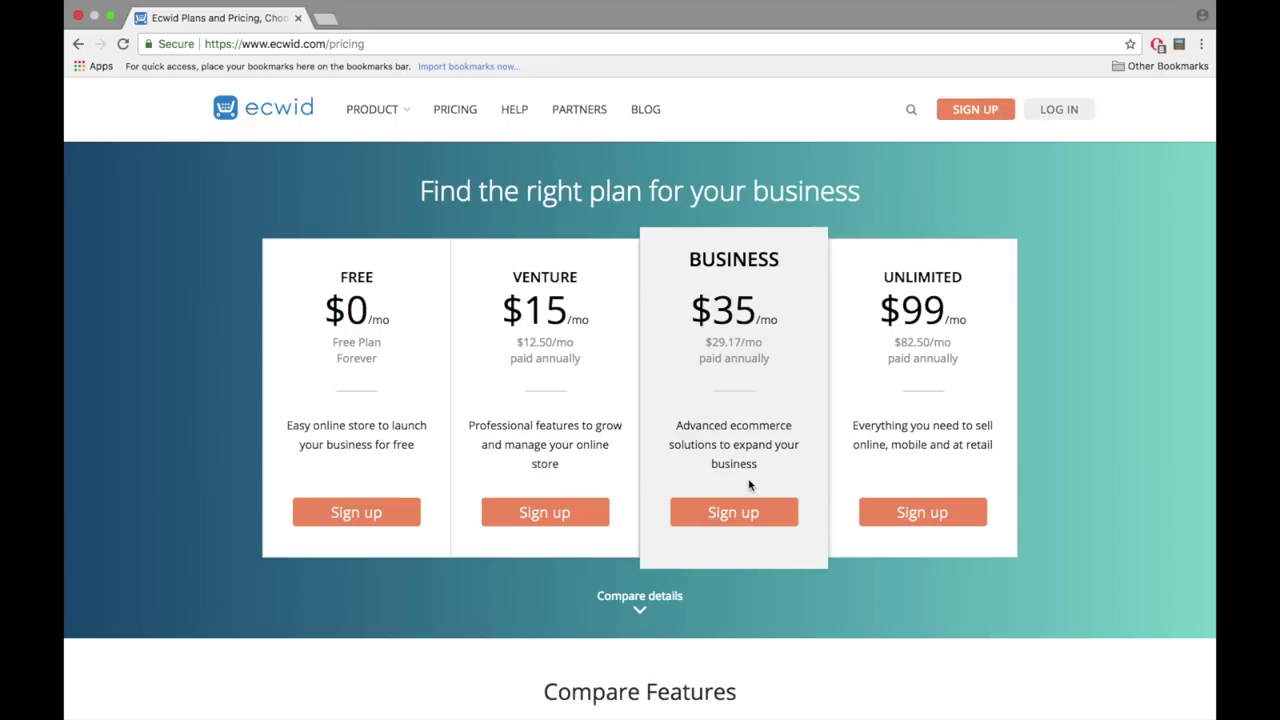
{"action": "left_click", "coordinate": [645, 601]}
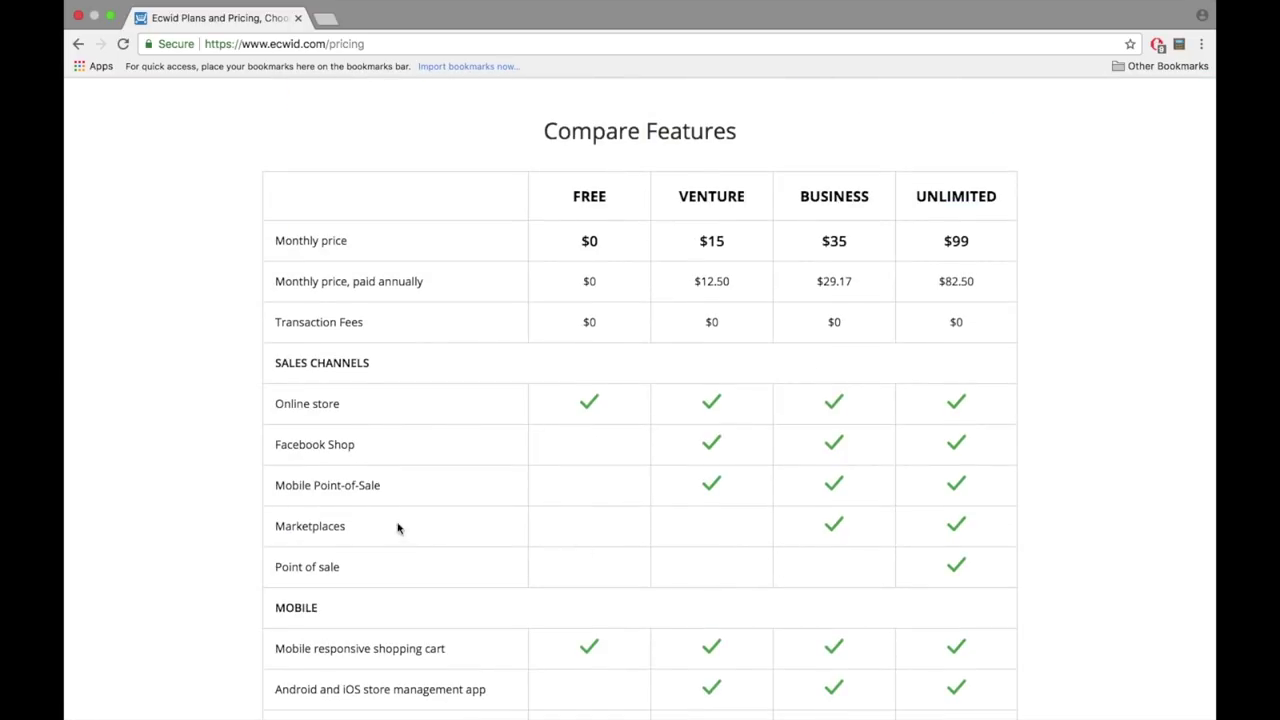
{"action": "double_click", "coordinate": [330, 529]}
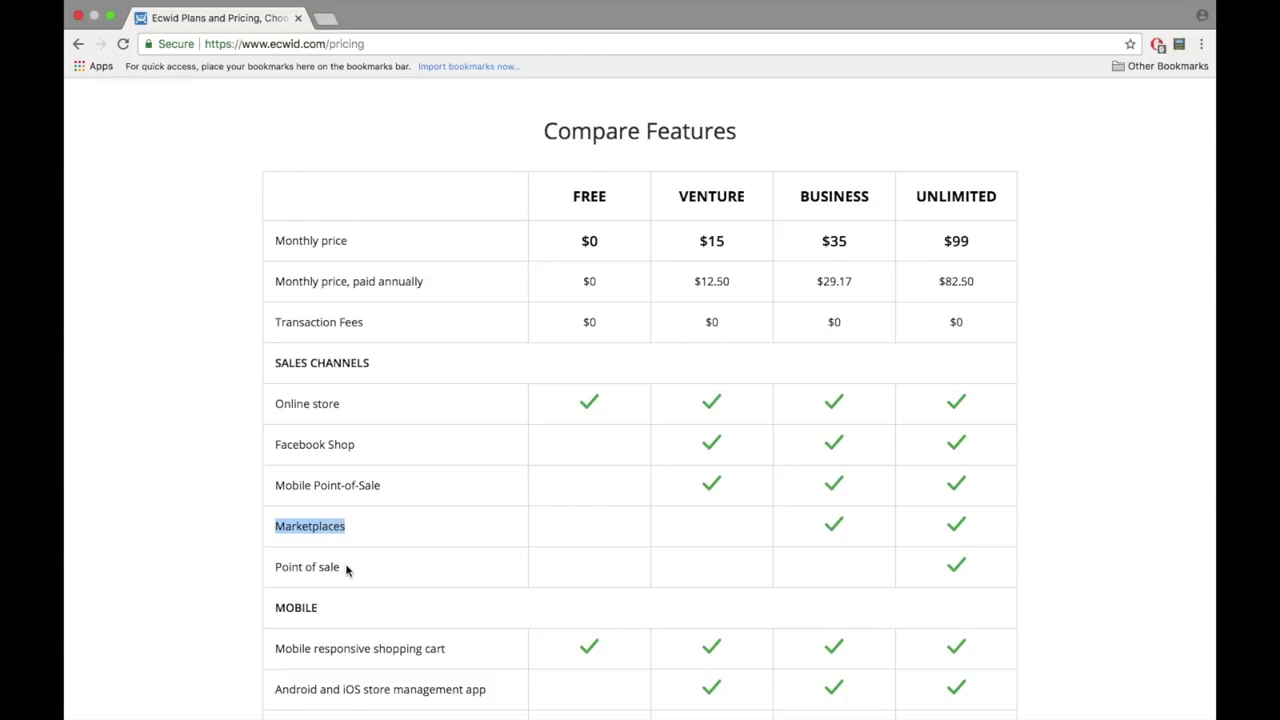
{"action": "left_click", "coordinate": [348, 570]}
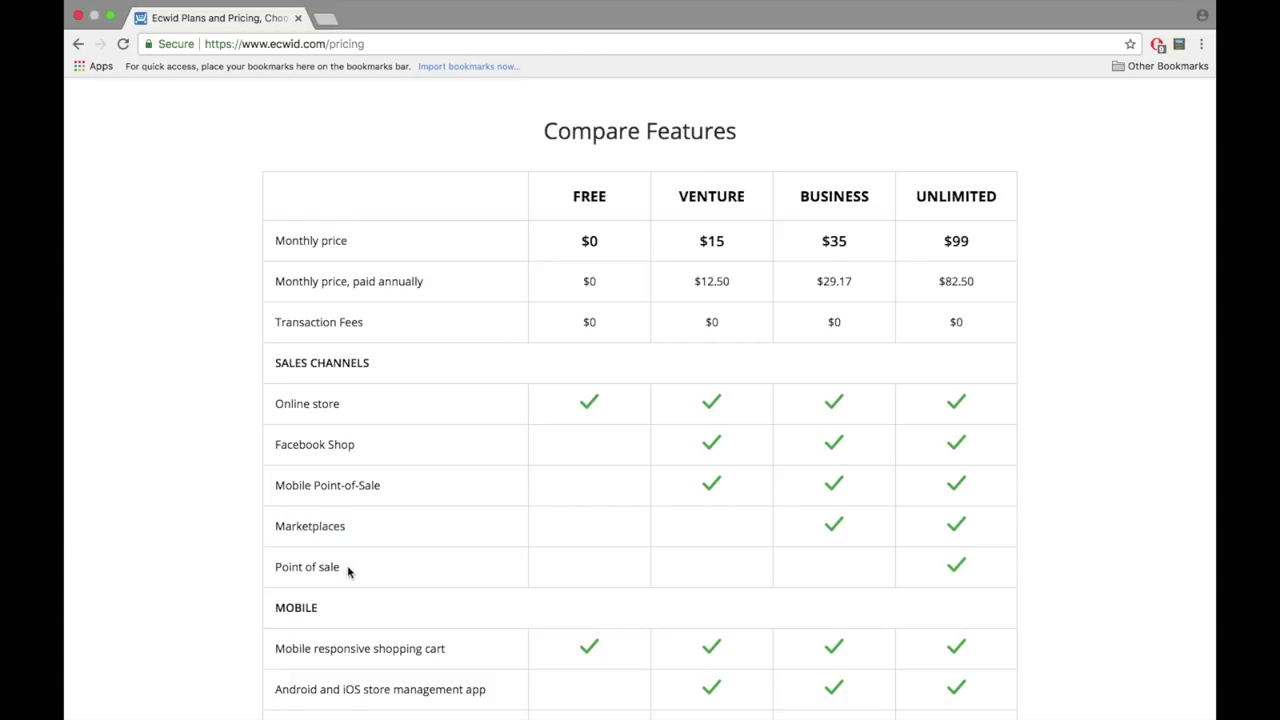
{"action": "scroll", "coordinate": [347, 565], "scroll_direction": "down", "scroll_amount": 6}
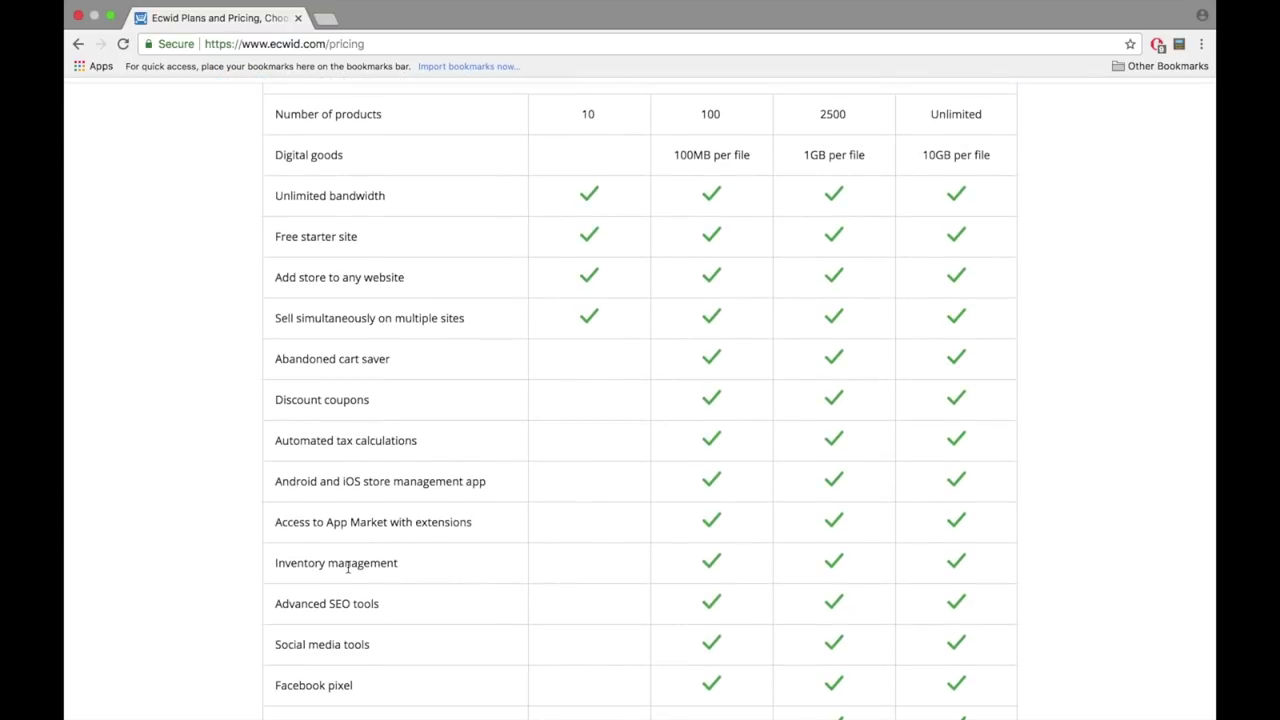
{"action": "scroll", "coordinate": [347, 565], "scroll_direction": "down", "scroll_amount": 1}
{"action": "scroll", "coordinate": [347, 565], "scroll_direction": "down", "scroll_amount": 5}
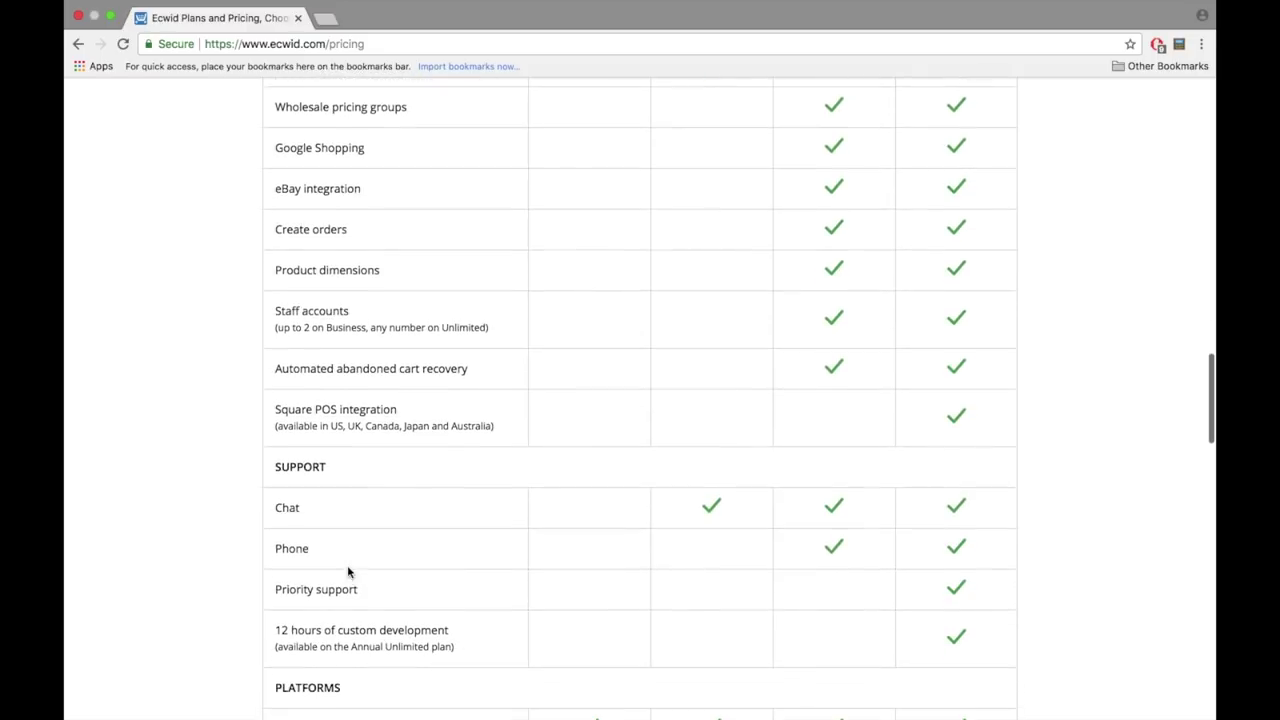
{"action": "scroll", "coordinate": [347, 565], "scroll_direction": "down", "scroll_amount": 1}
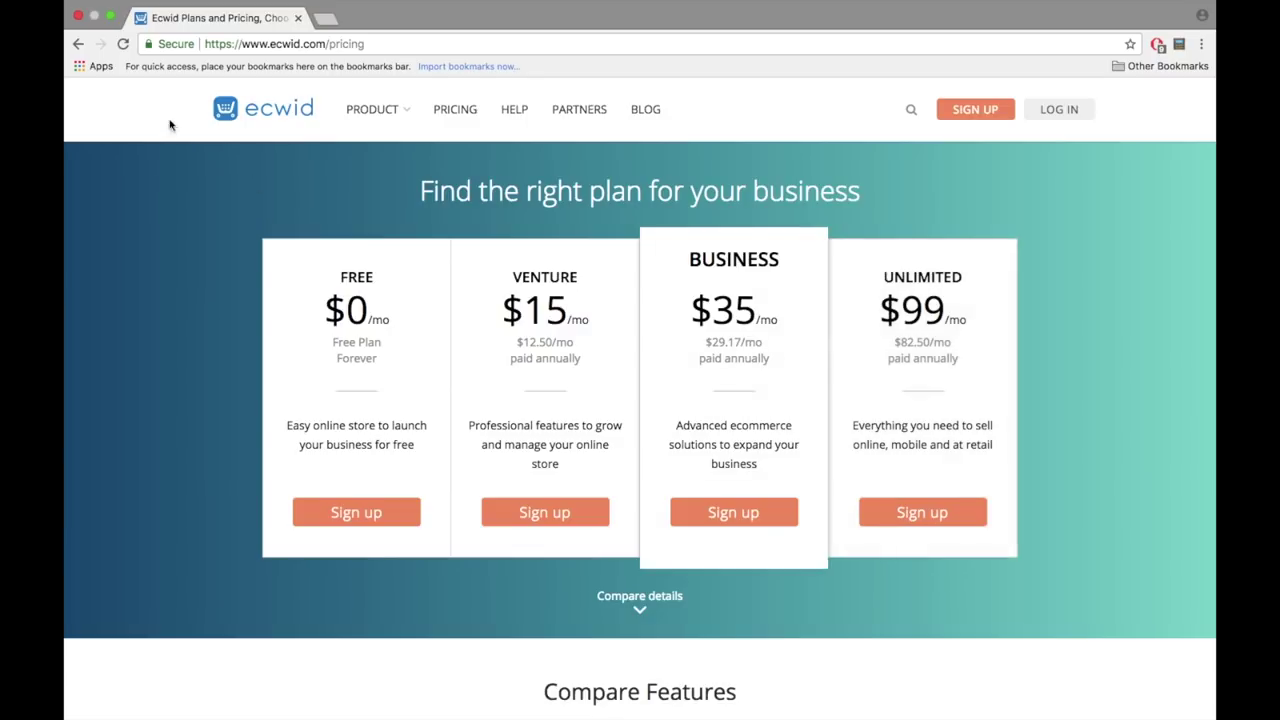
- Open the Ecwid homepage from the logo in a new tab, browse it, then return to pricing
{"action": "right_click", "coordinate": [304, 126]}
{"action": "left_click", "coordinate": [325, 134]}
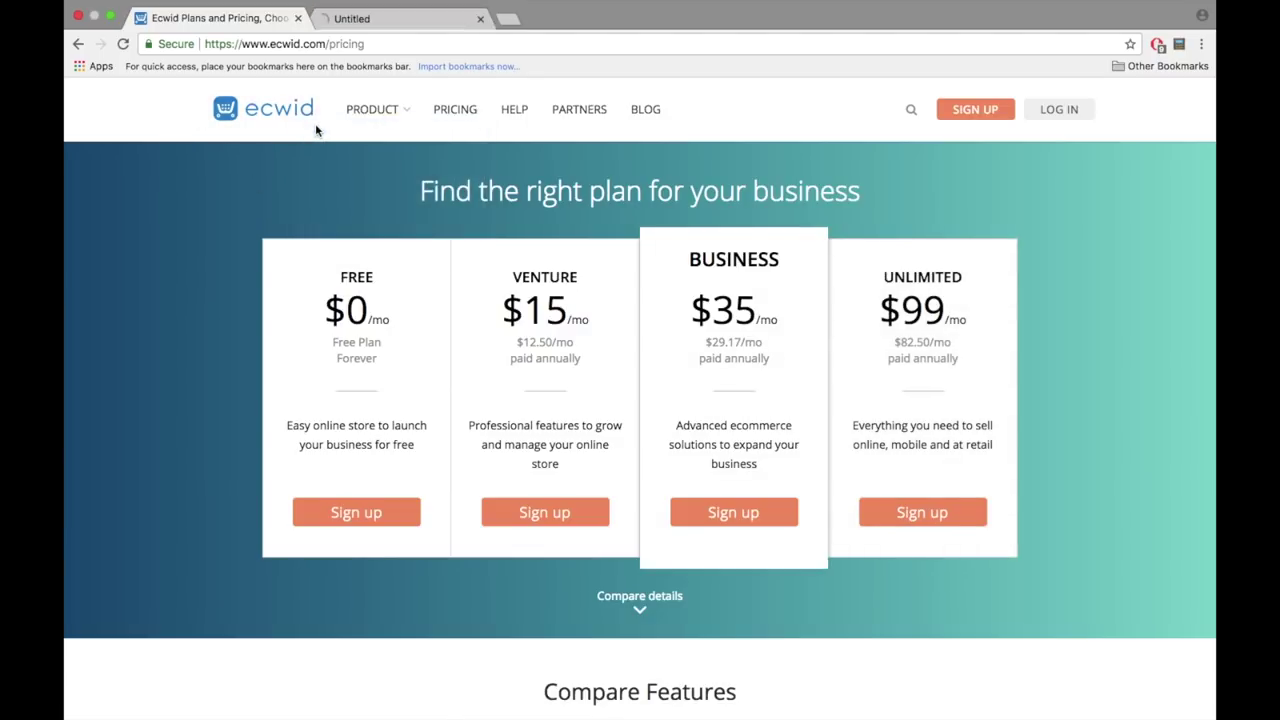
{"action": "left_click", "coordinate": [363, 19]}
{"action": "scroll", "coordinate": [565, 555], "scroll_direction": "down", "scroll_amount": 20}
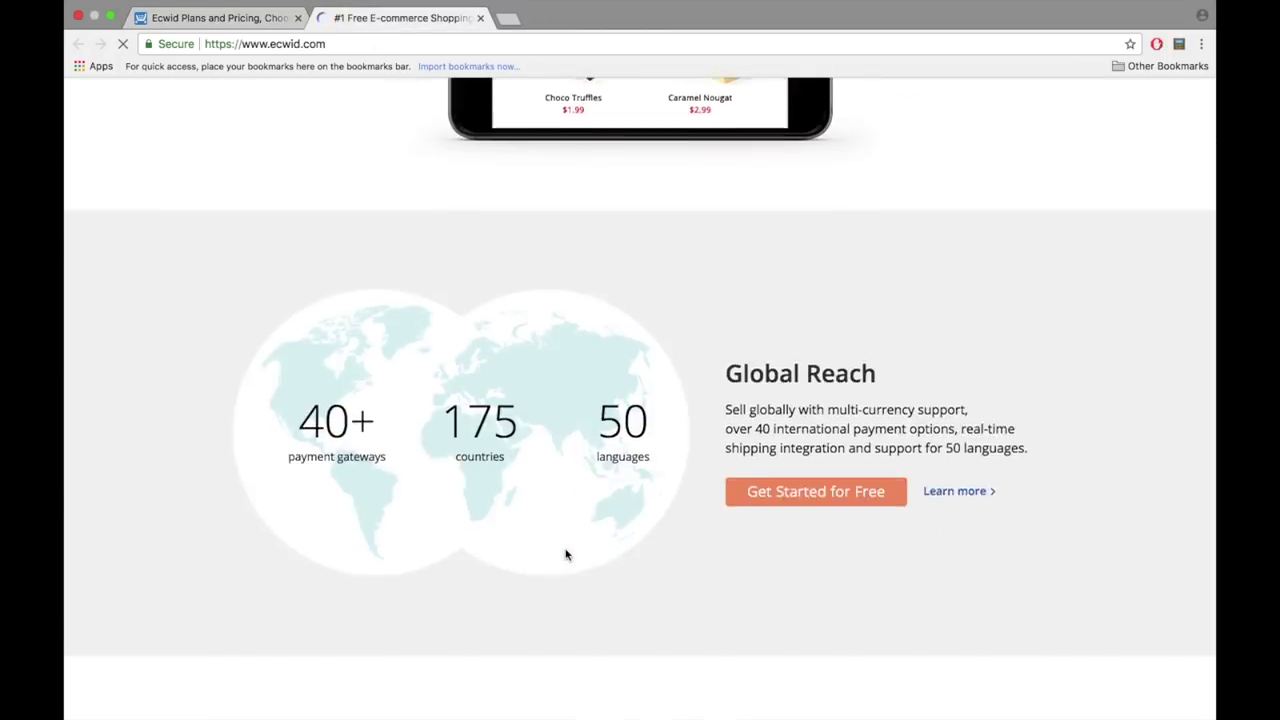
{"action": "scroll", "coordinate": [565, 555], "scroll_direction": "down", "scroll_amount": 5}
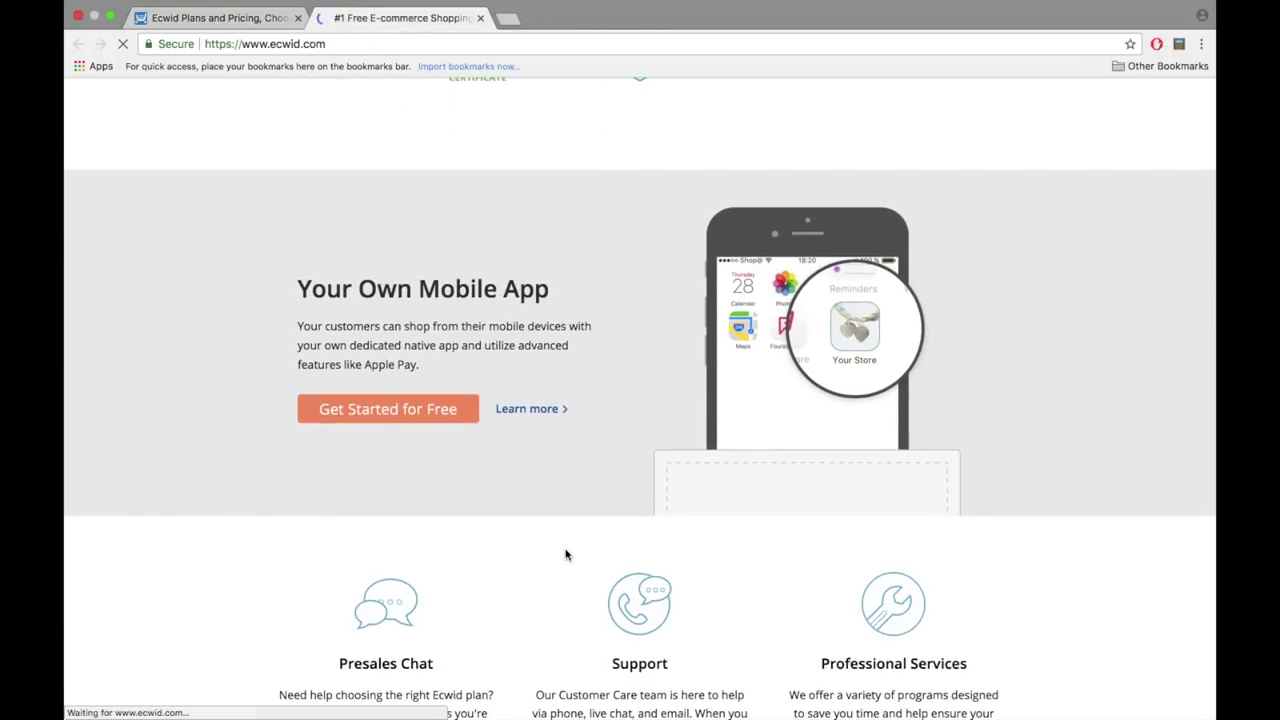
{"action": "left_click_drag", "start_coordinate": [298, 287], "coordinate": [558, 293]}
{"action": "scroll", "coordinate": [558, 293], "scroll_direction": "down", "scroll_amount": 1}
{"action": "left_click", "coordinate": [559, 292]}
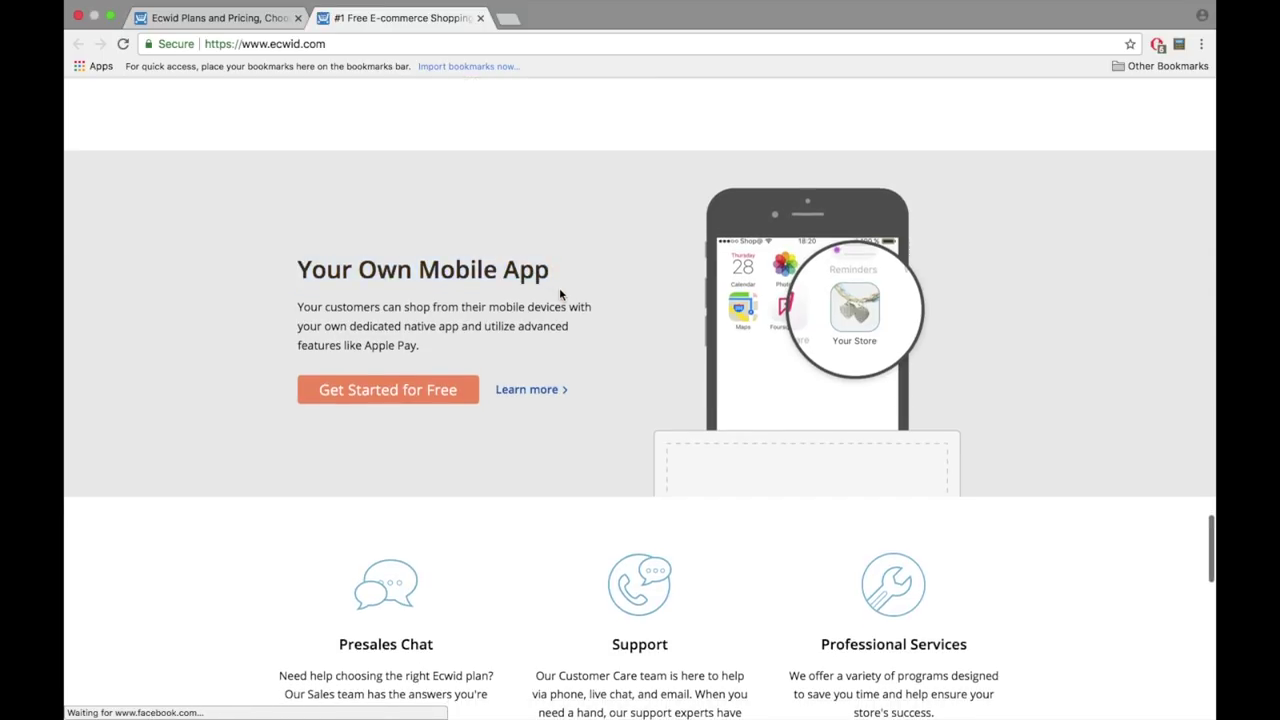
{"action": "left_click", "coordinate": [262, 20]}
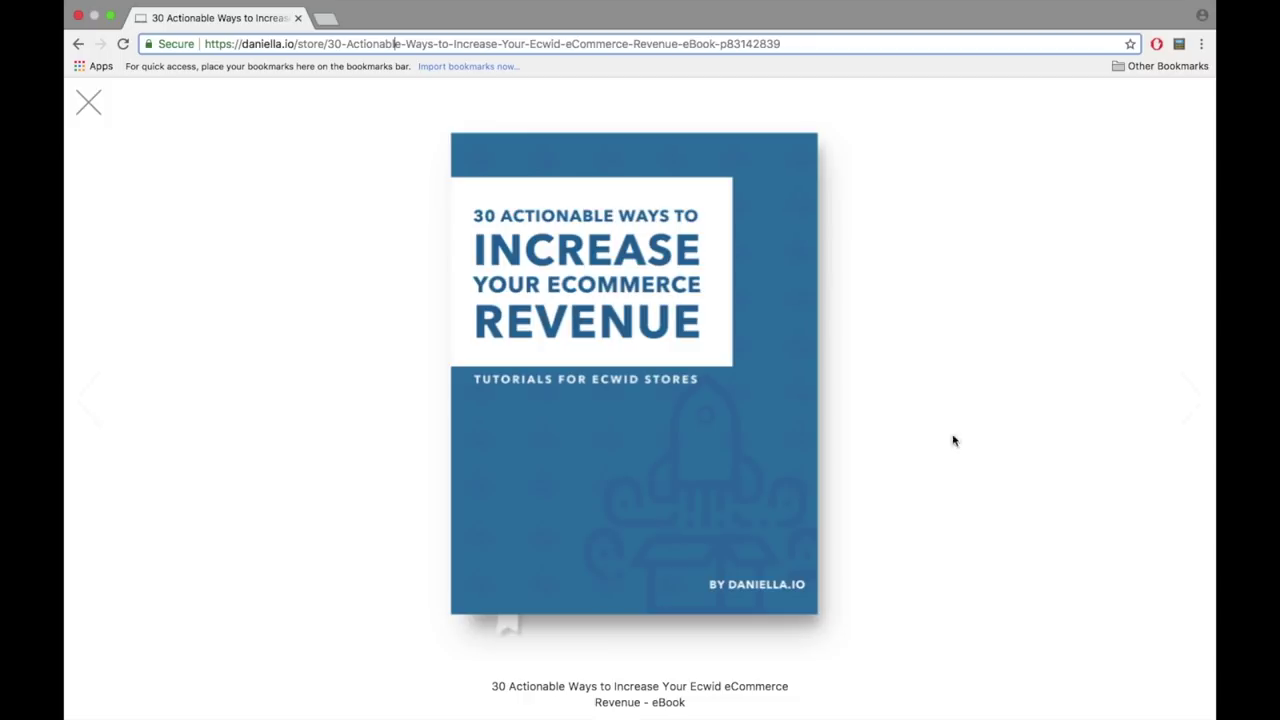
- Advance the eBook preview to its next page, showing About the Author
{"action": "left_click_drag", "start_coordinate": [206, 44], "coordinate": [329, 48]}
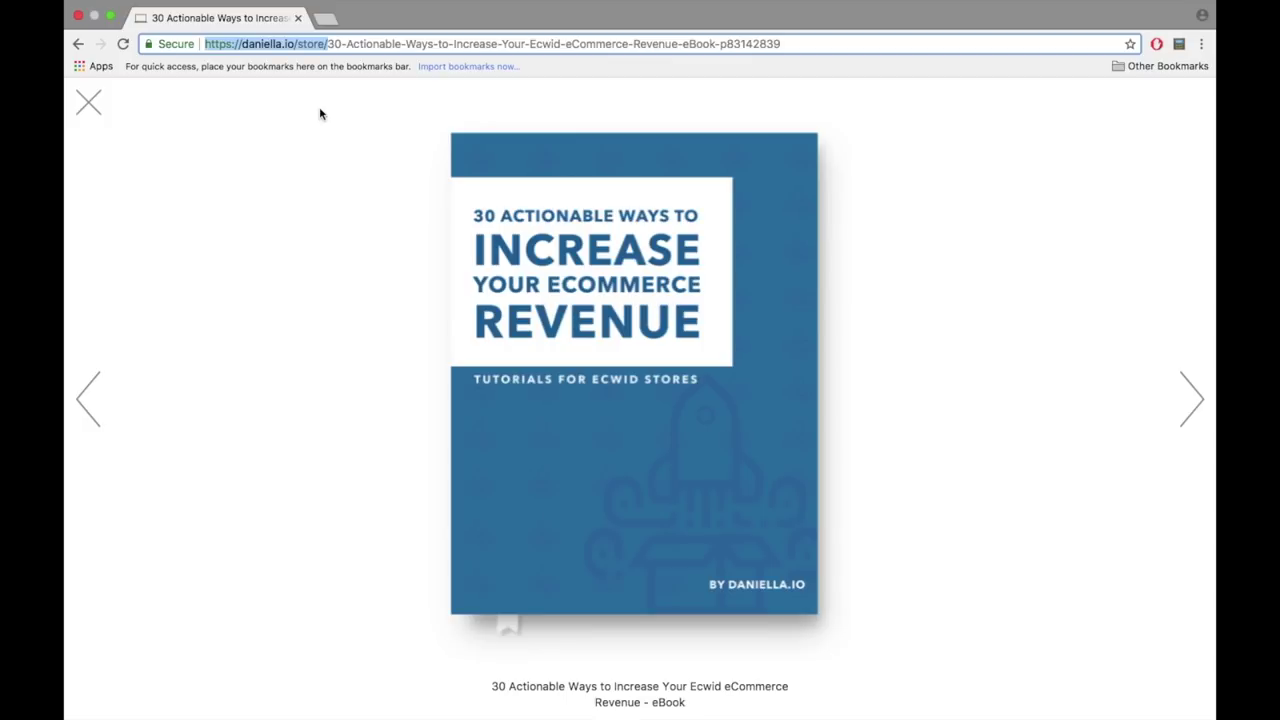
{"action": "left_click", "coordinate": [388, 44]}
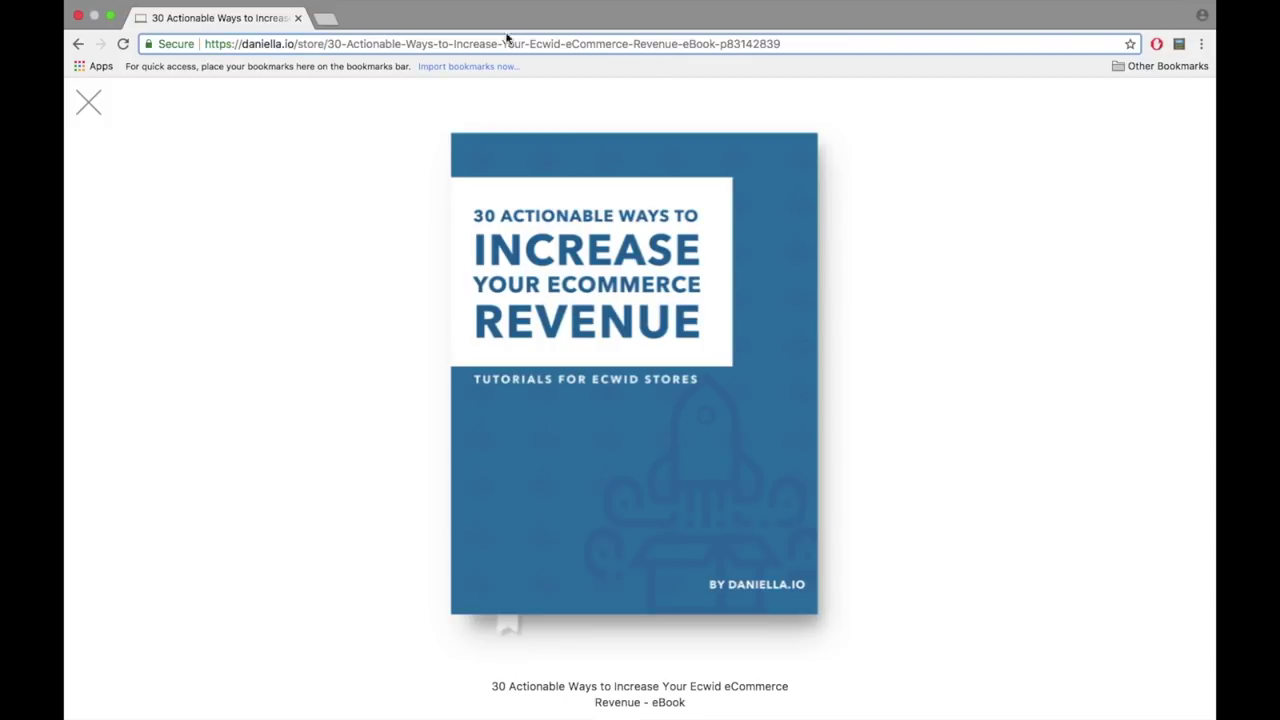
{"action": "left_click", "coordinate": [1179, 418]}
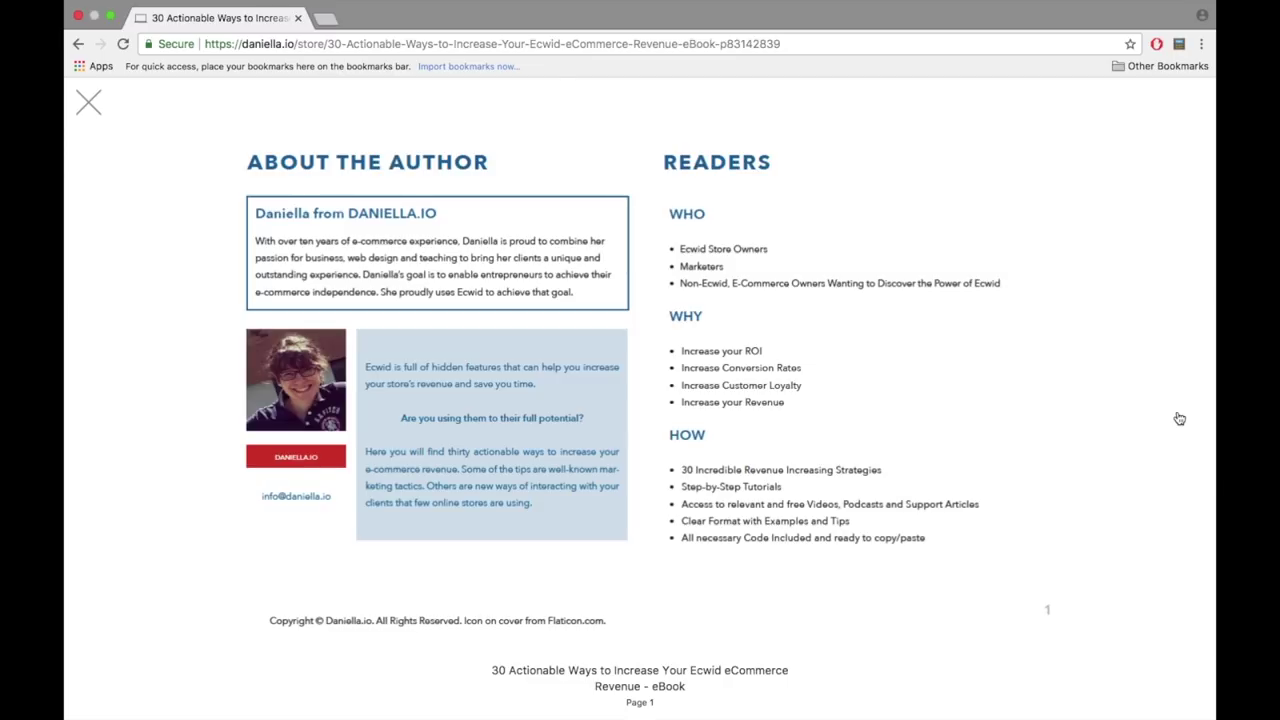
- Advance the eBook preview past the Convert Abandoned Orders and Minimum Allowed Subtotal pages back to the cover
{"action": "left_click", "coordinate": [1179, 418]}
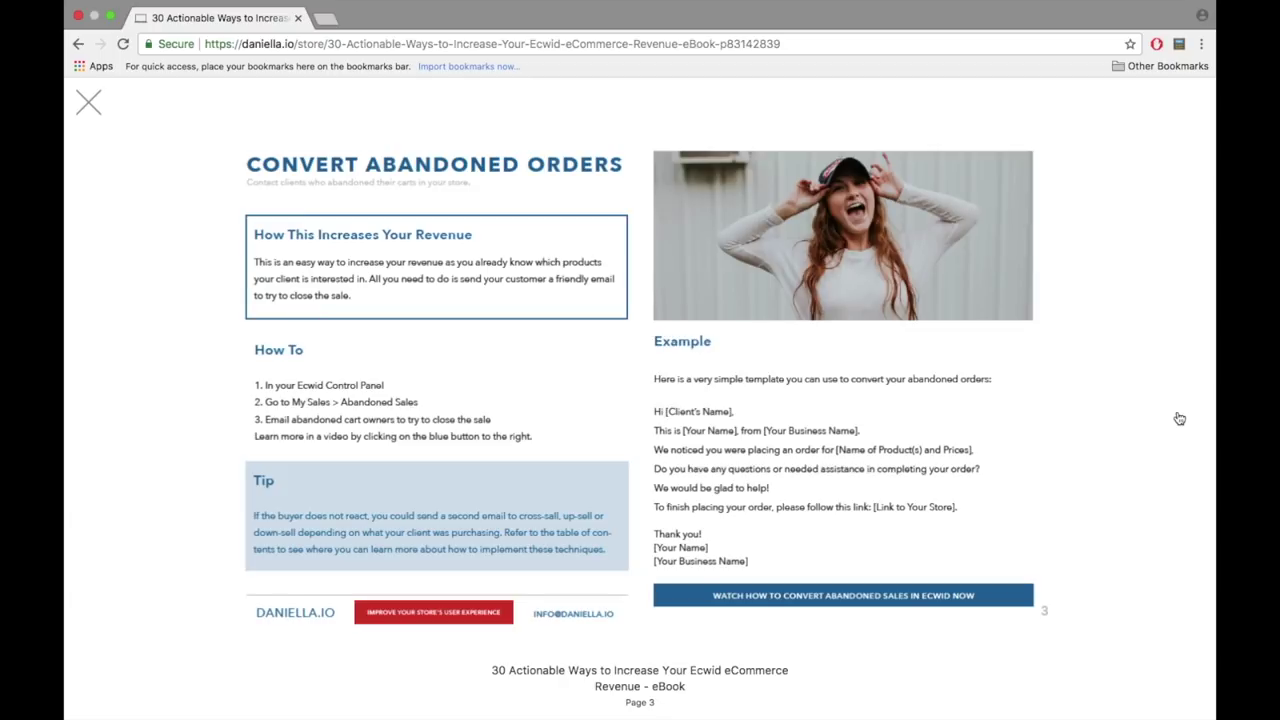
{"action": "left_click", "coordinate": [1179, 418]}
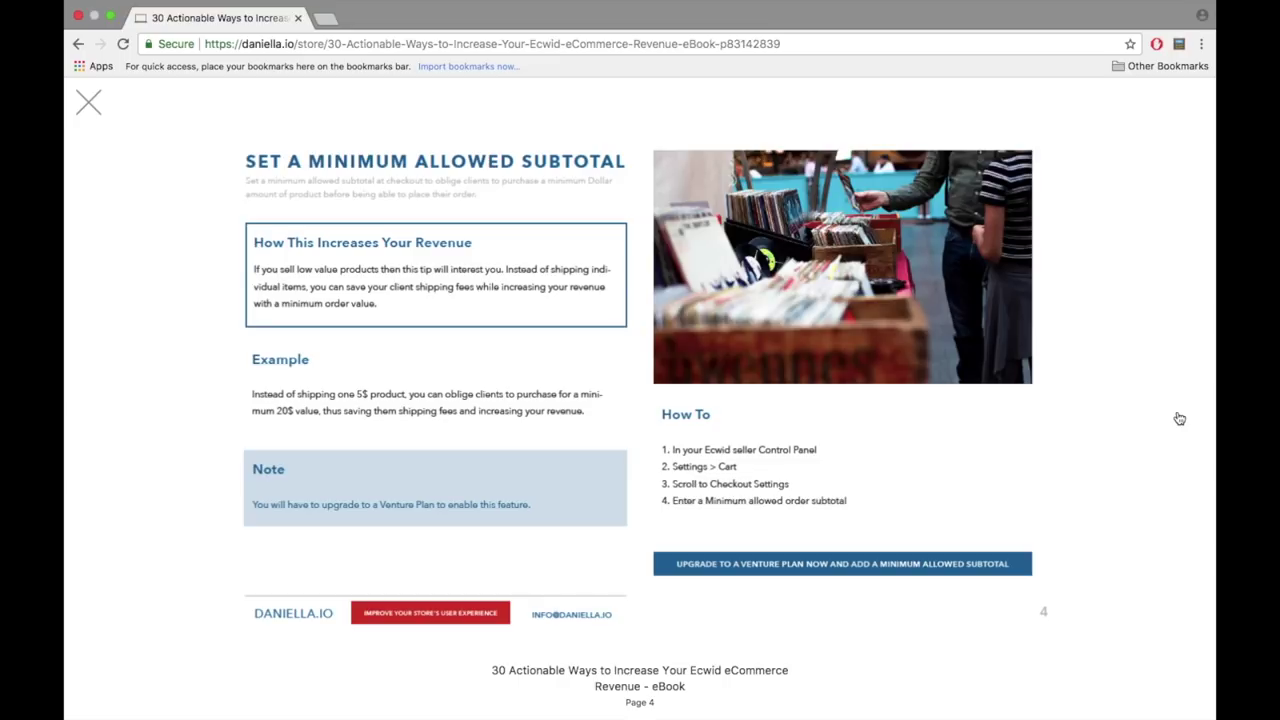
{"action": "left_click", "coordinate": [1179, 418]}
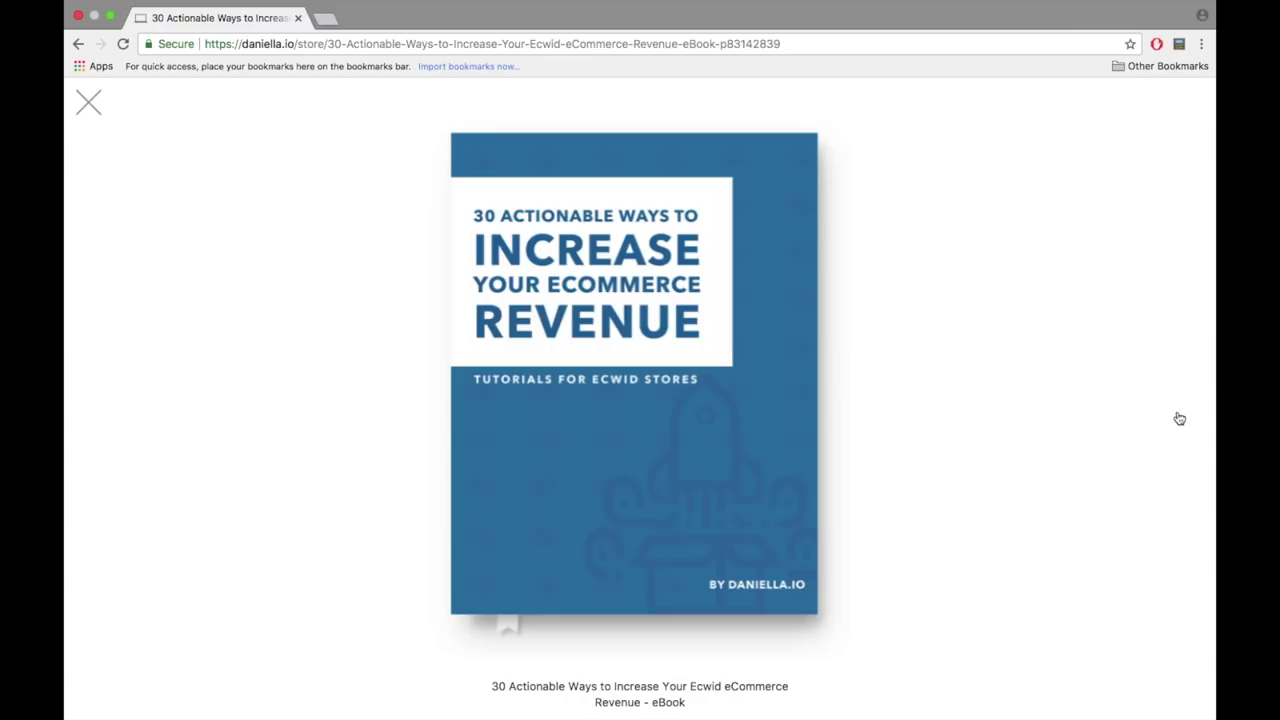